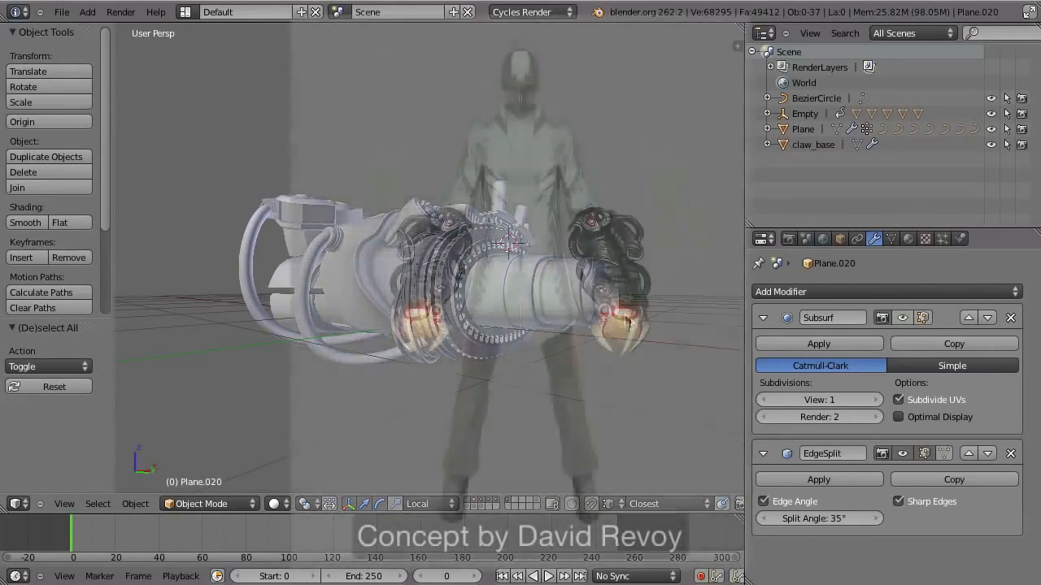
middle_click_drag(569, 325, 526, 416)
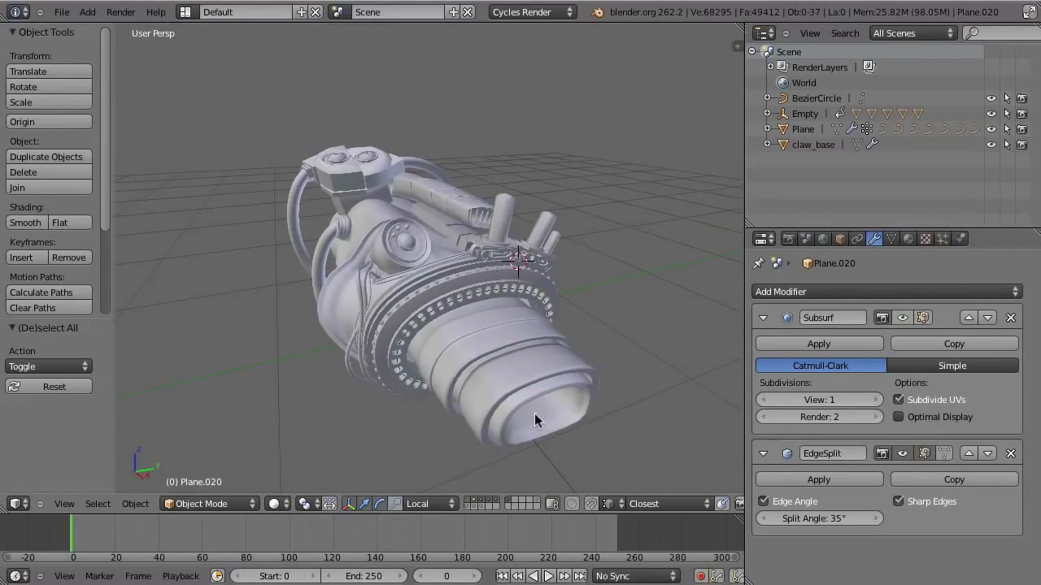
middle_click_drag(422, 274, 443, 319)
middle_click_drag(391, 293, 474, 368)
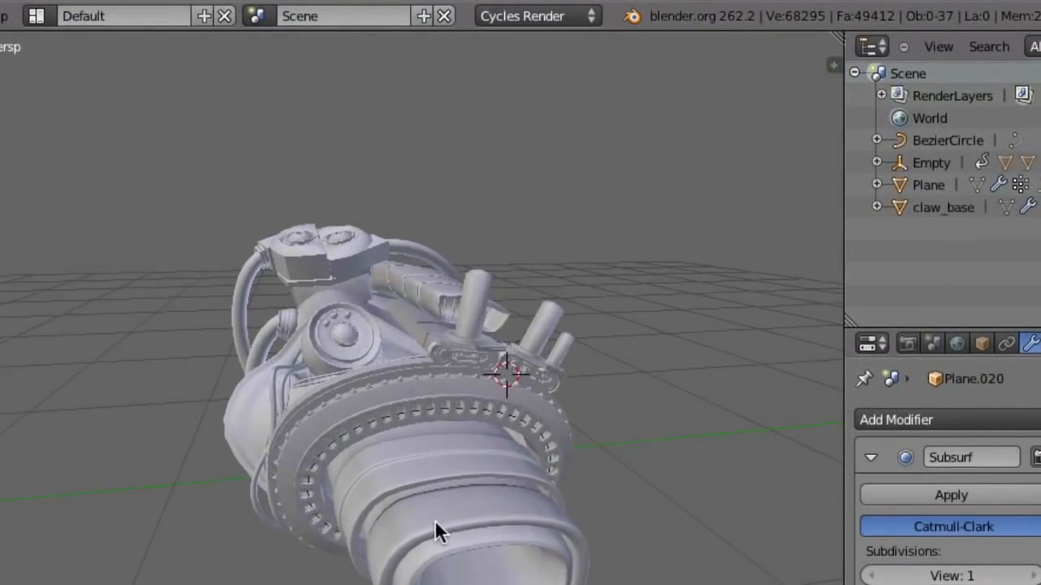
Step: Switch the render engine to Blender Render and back to Cycles Render
left_click(504, 14)
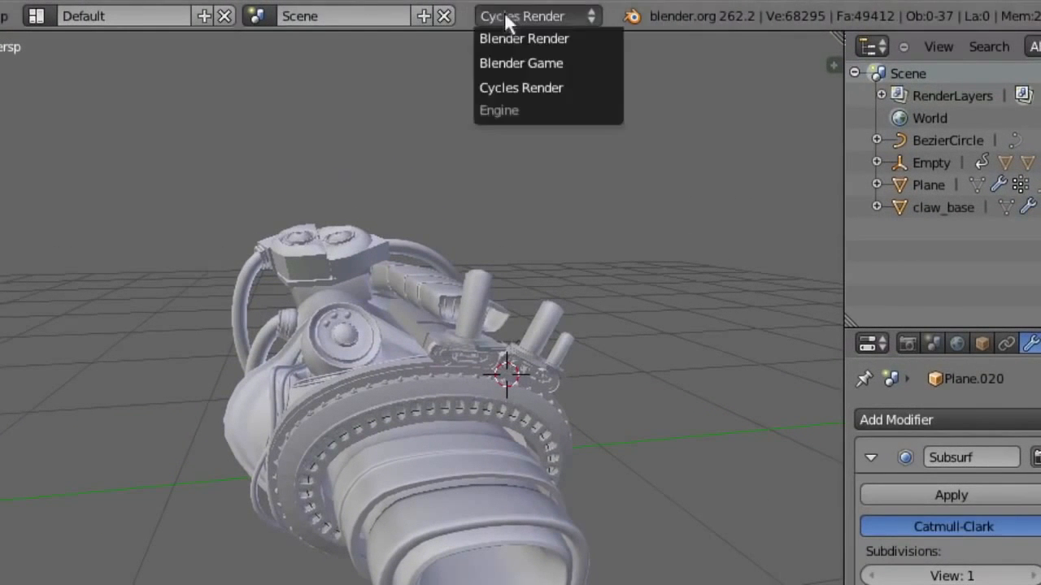
left_click(521, 40)
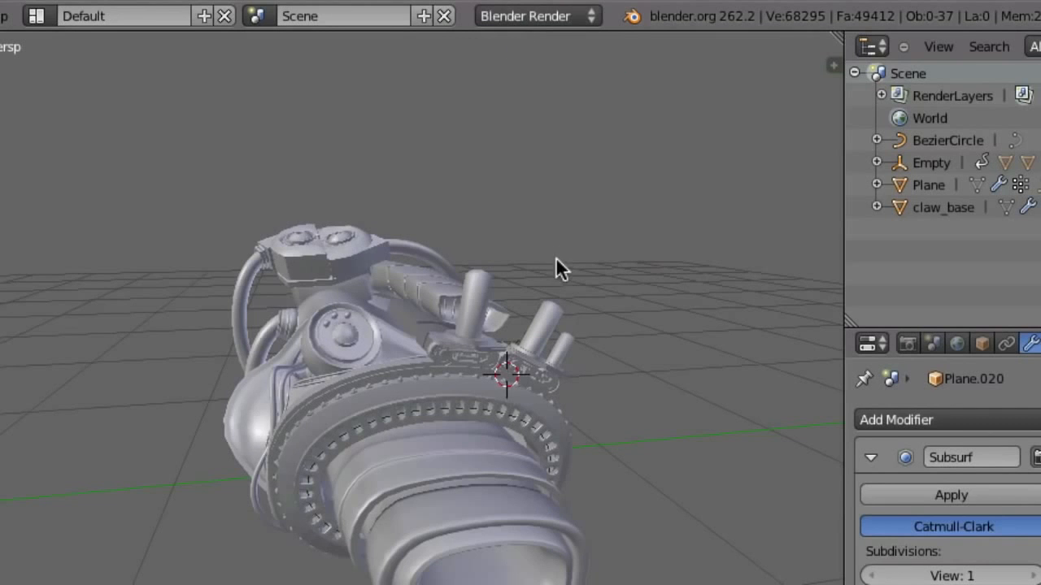
left_click(493, 15)
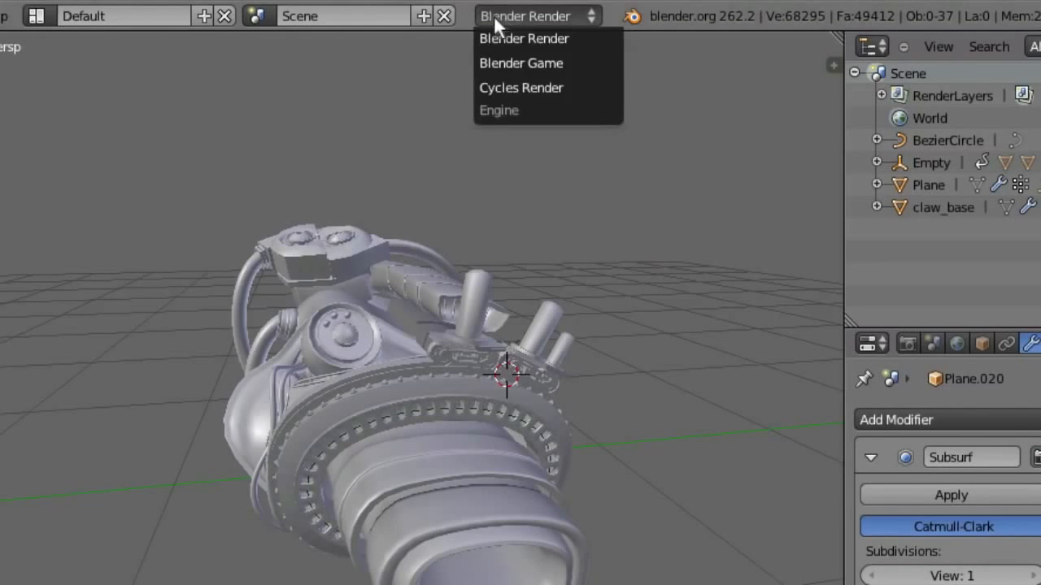
left_click(489, 85)
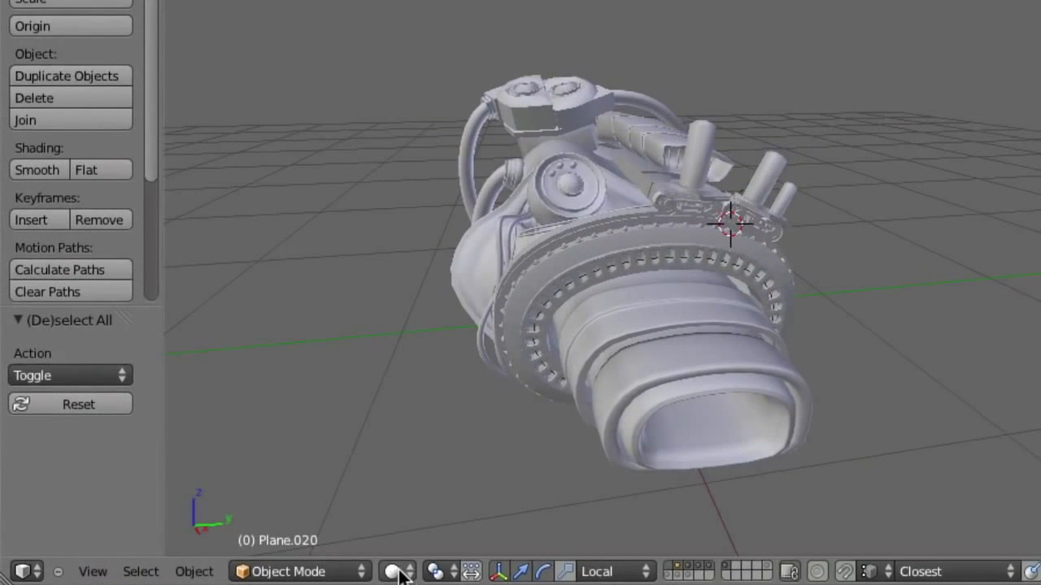
Step: Set the 3D viewport shading to Rendered and examine the mechanical arm model from several sides
left_click(396, 571)
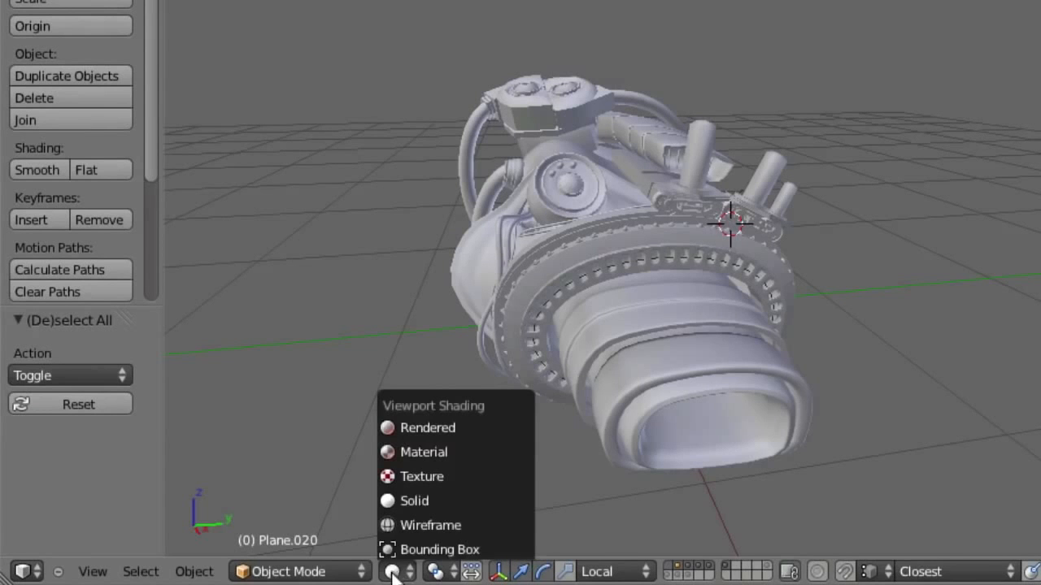
left_click(415, 427)
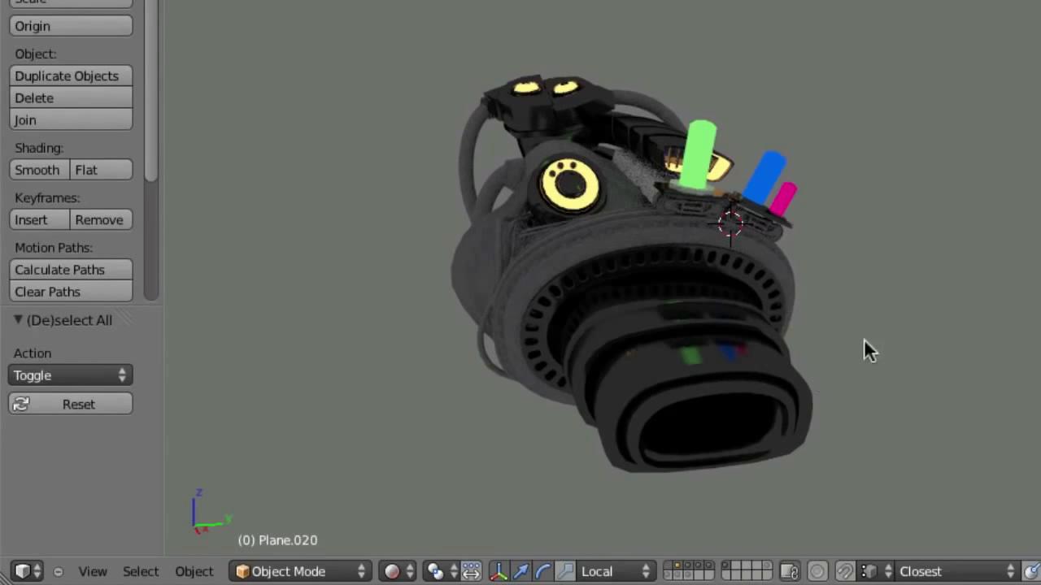
mouse_move(868, 396)
middle_mouse_down()
mouse_move(846, 293)
mouse_move(750, 170)
mouse_move(577, 132)
mouse_move(342, 252)
mouse_move(783, 160)
mouse_move(467, 250)
mouse_move(721, 233)
middle_mouse_up()
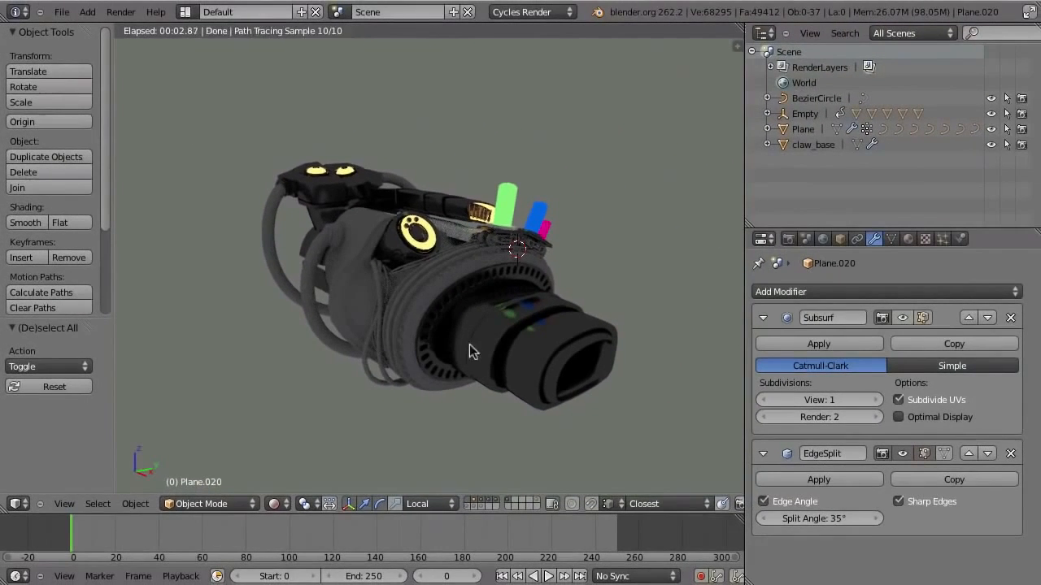
middle_click_drag(427, 360, 406, 300)
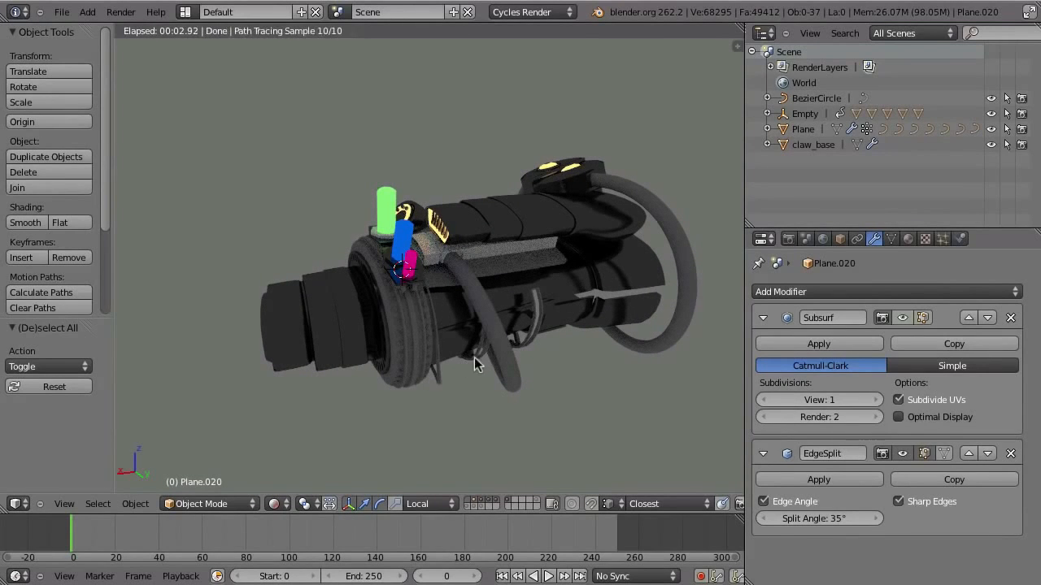
middle_click_drag(418, 367, 437, 383)
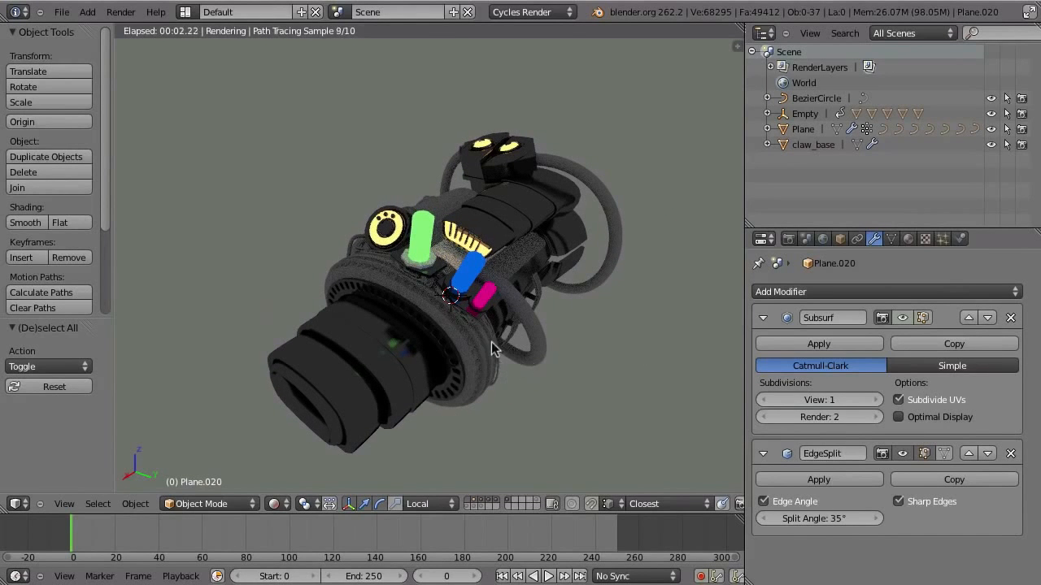
Step: Select the segmented cover on top of the model, enlarge the properties area and show the cover's orange_glow material
right_click(504, 211)
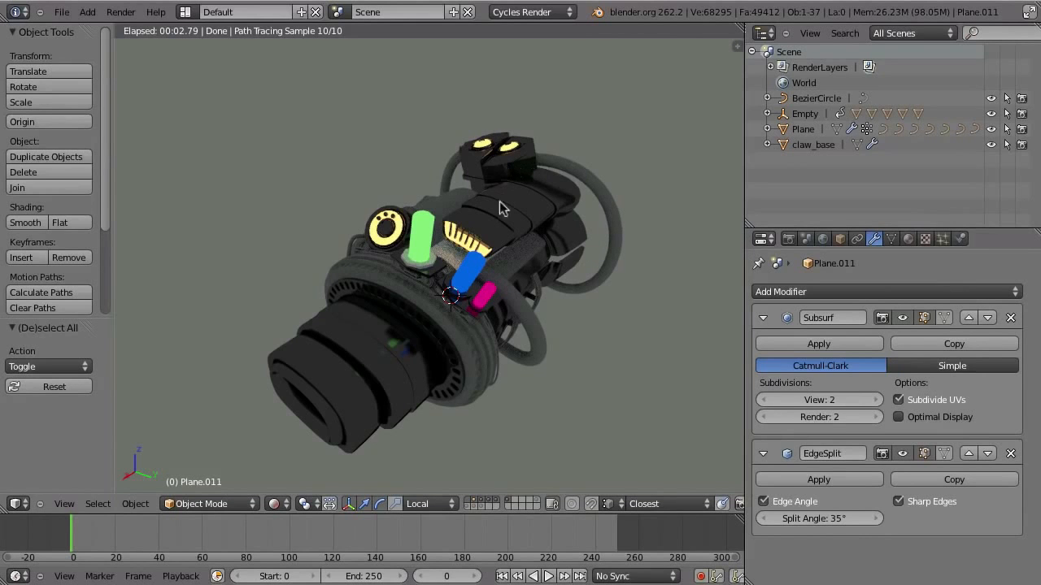
left_click(908, 238)
left_click_drag(878, 227, 842, 160)
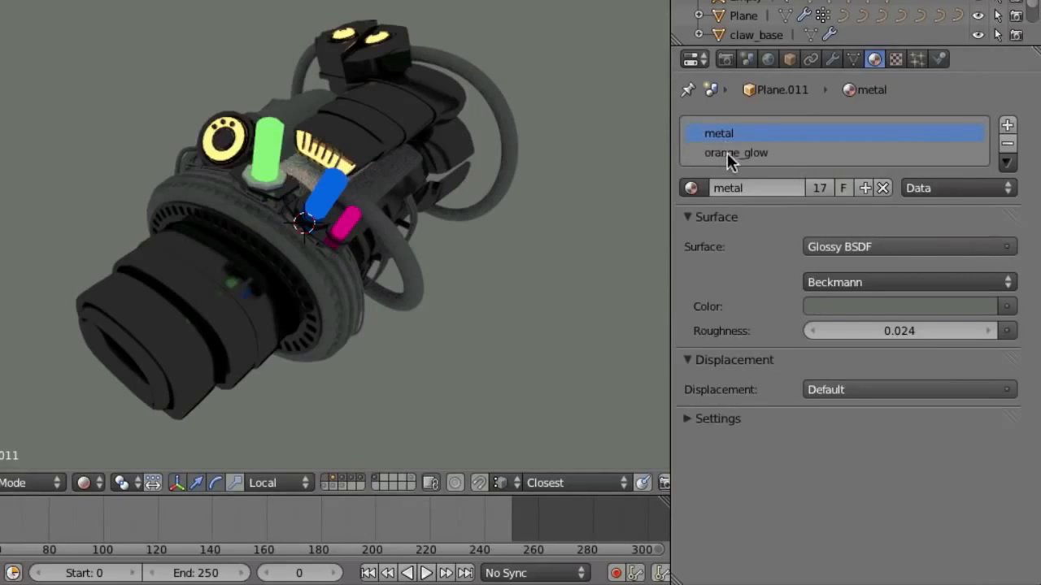
left_click(760, 154)
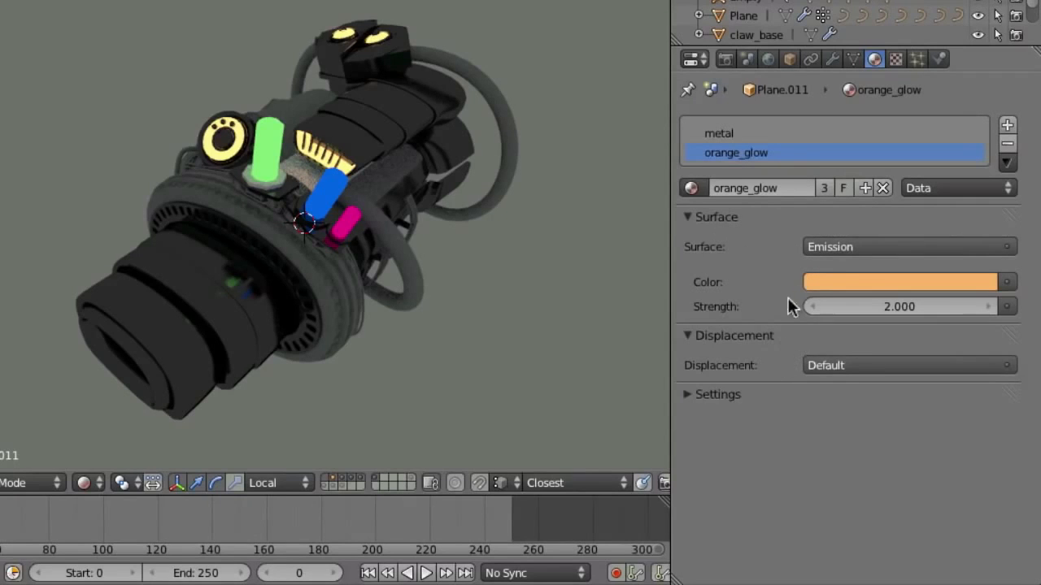
Step: Change the emission color of the orange_glow material to a more saturated orange
left_click(843, 282)
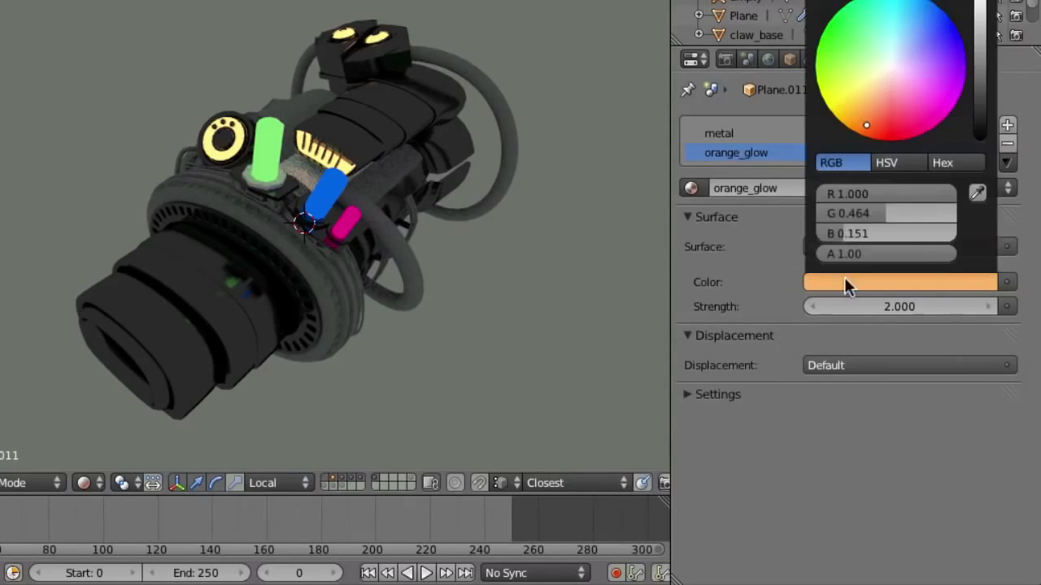
mouse_move(870, 122)
left_mouse_down()
mouse_move(841, 30)
mouse_move(894, 7)
mouse_move(960, 11)
mouse_move(963, 29)
mouse_move(866, 101)
mouse_move(852, 127)
mouse_move(863, 106)
left_mouse_up()
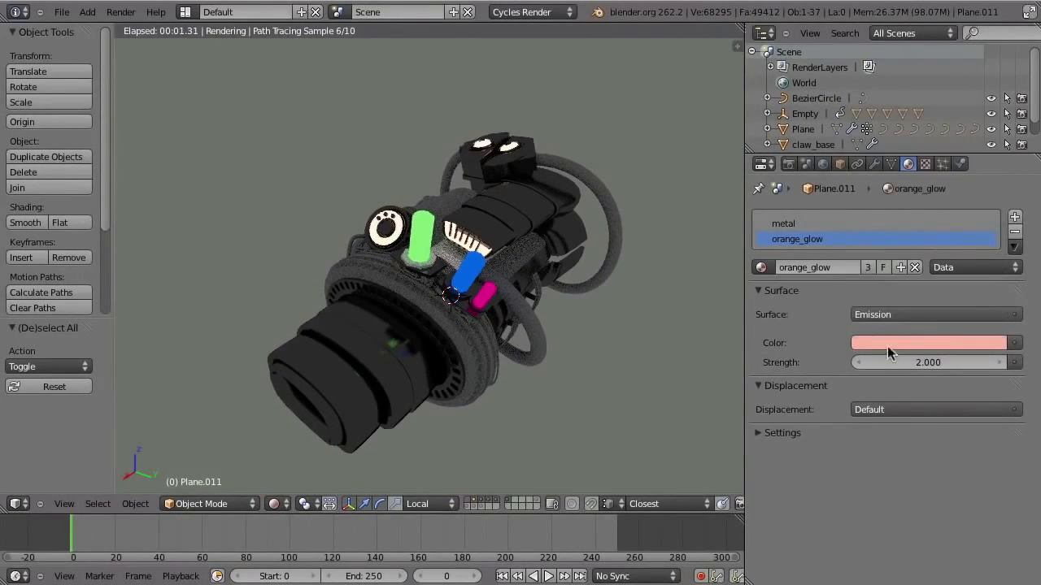
left_click(887, 346)
left_click_drag(920, 218, 892, 215)
Step: Select the large rear hose and slightly darken the diffuse color of its gum material
right_click(611, 274)
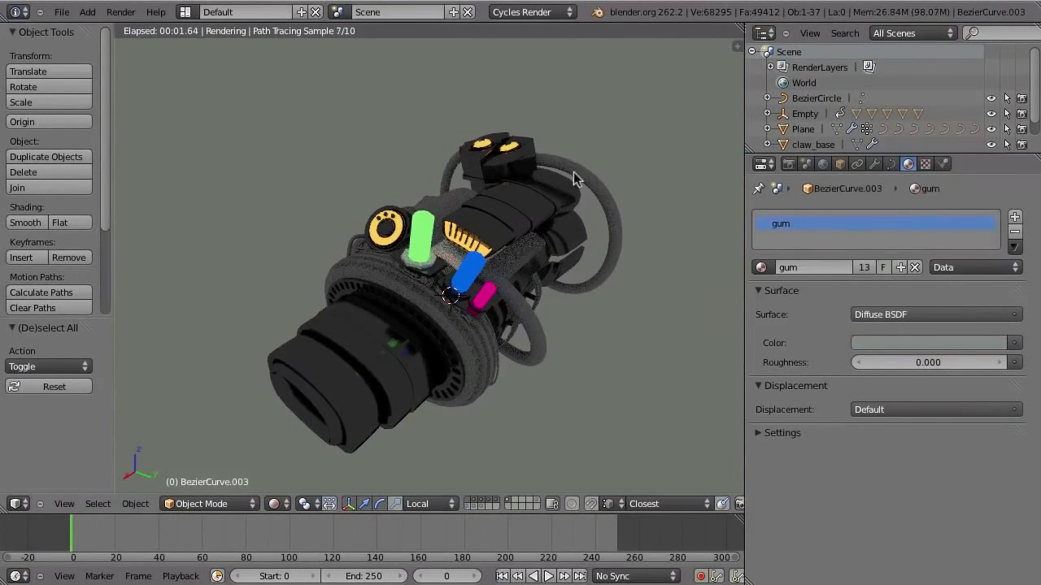
middle_click_drag(593, 202, 521, 253)
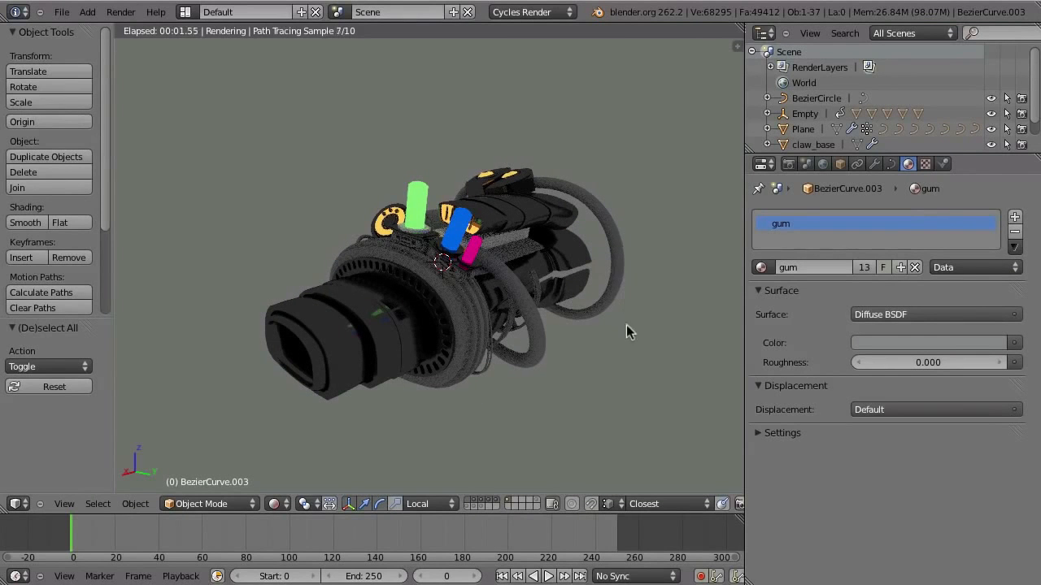
left_click(913, 341)
left_click_drag(990, 172, 996, 170)
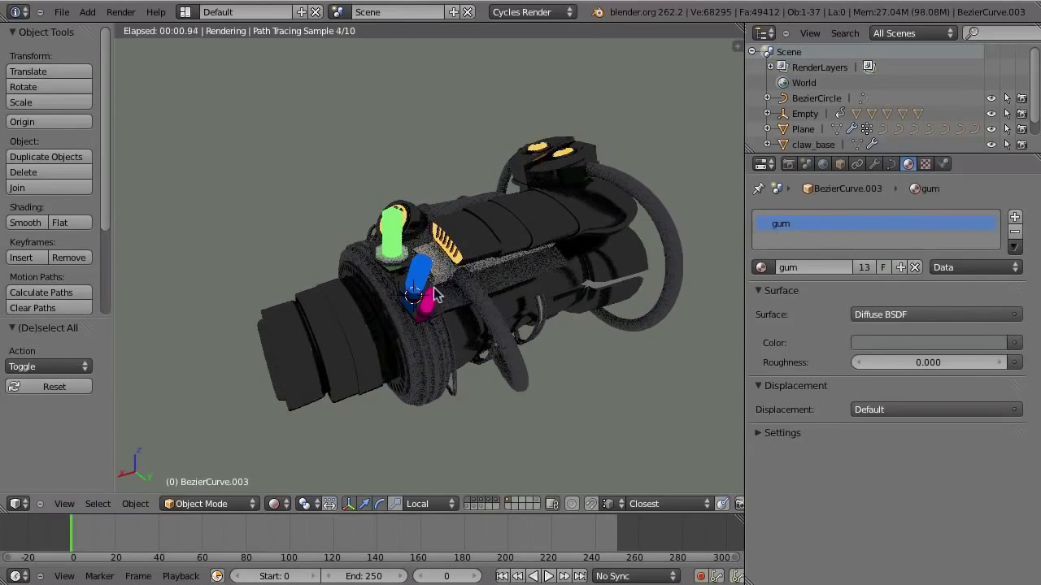
Step: Select the segmented top cover and review the surface shader options of its metal material
scroll(425, 318, "up", 2)
right_click(495, 230)
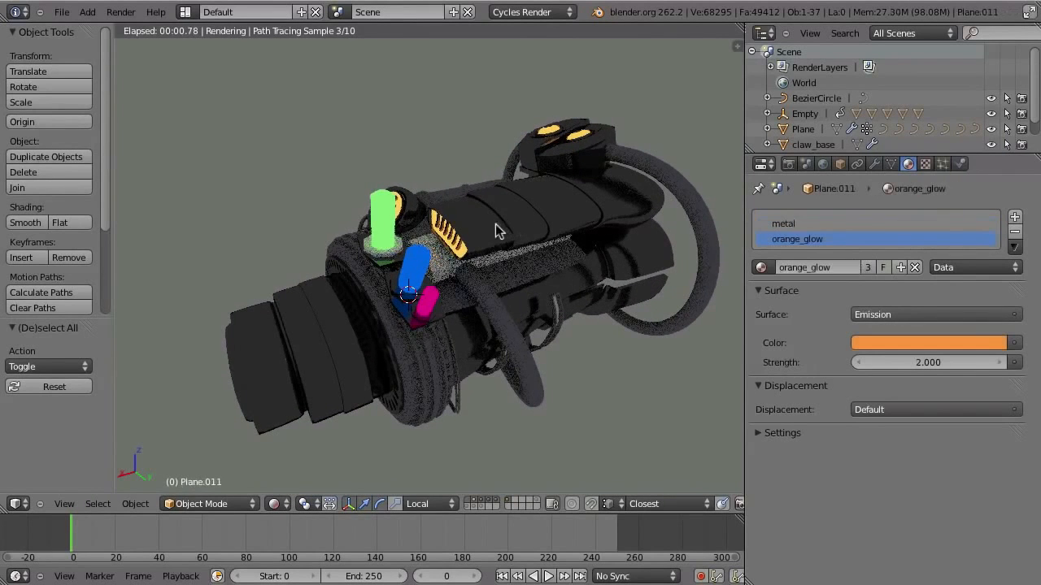
left_click(797, 225)
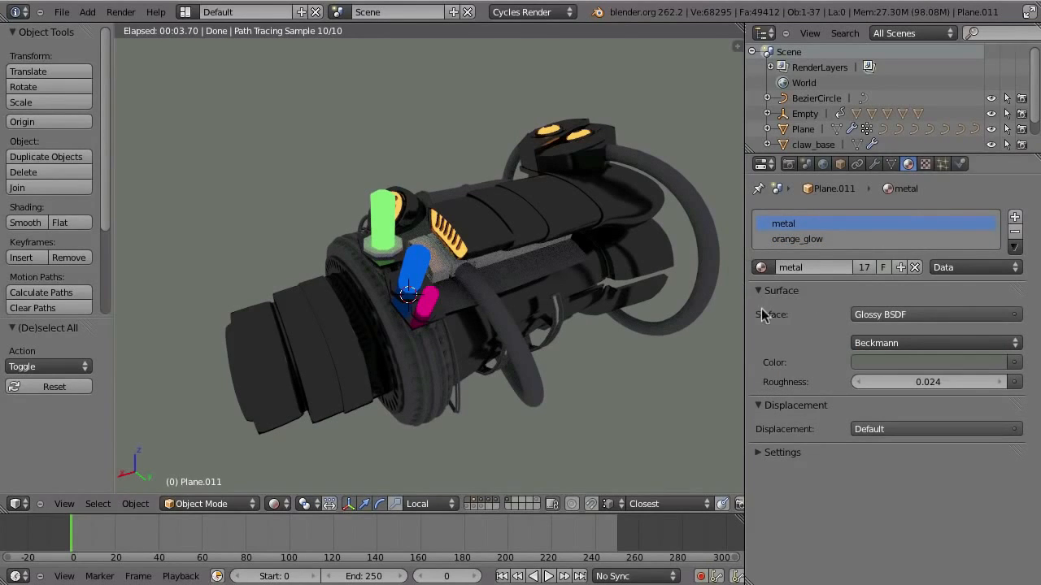
left_click(877, 314)
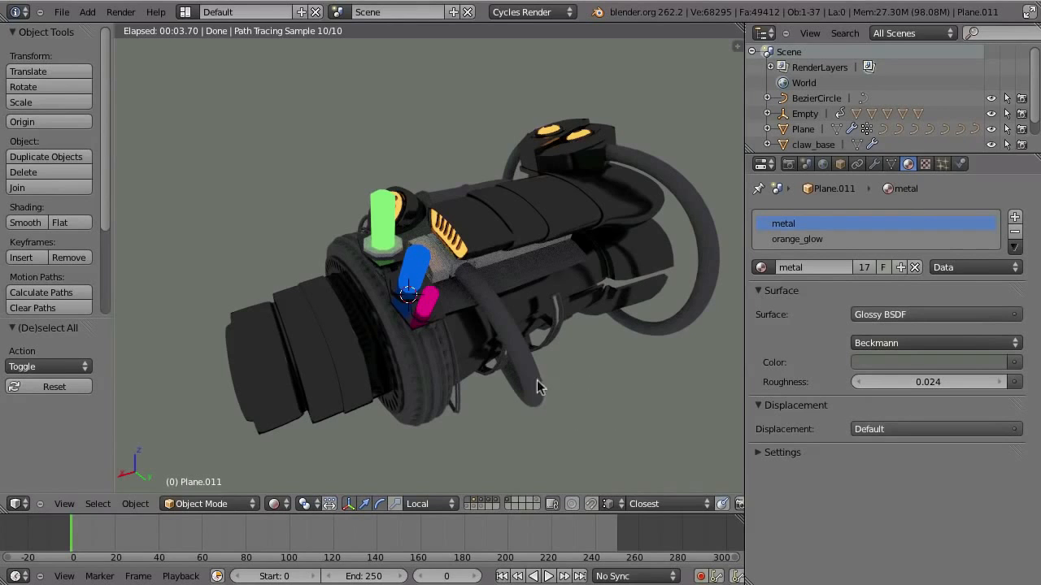
Step: Split the 3D view into two stacked viewports, with Solid shading above and the rendered preview below
middle_click_drag(538, 376, 551, 357)
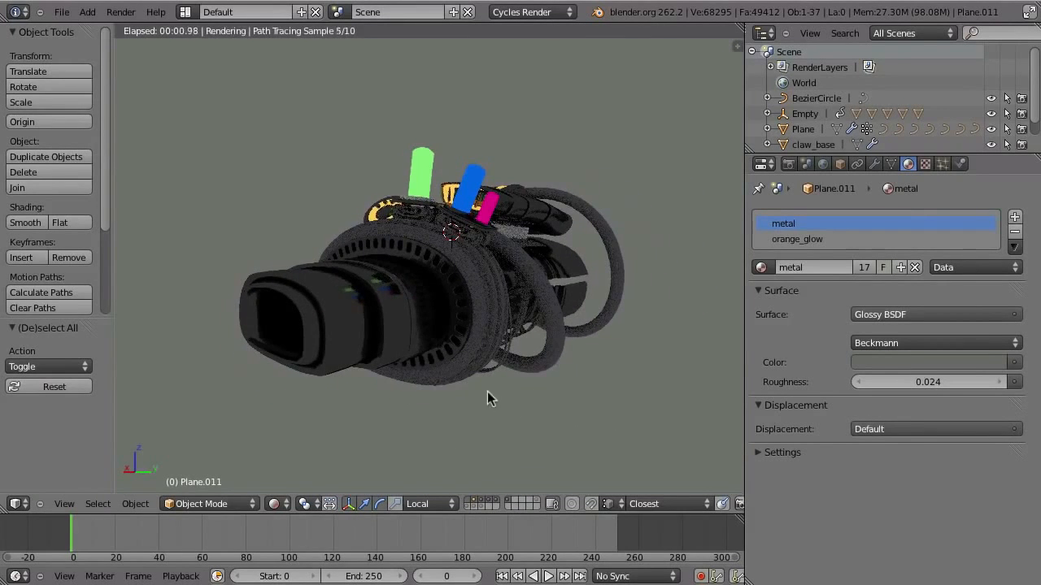
middle_click_drag(478, 342, 403, 357)
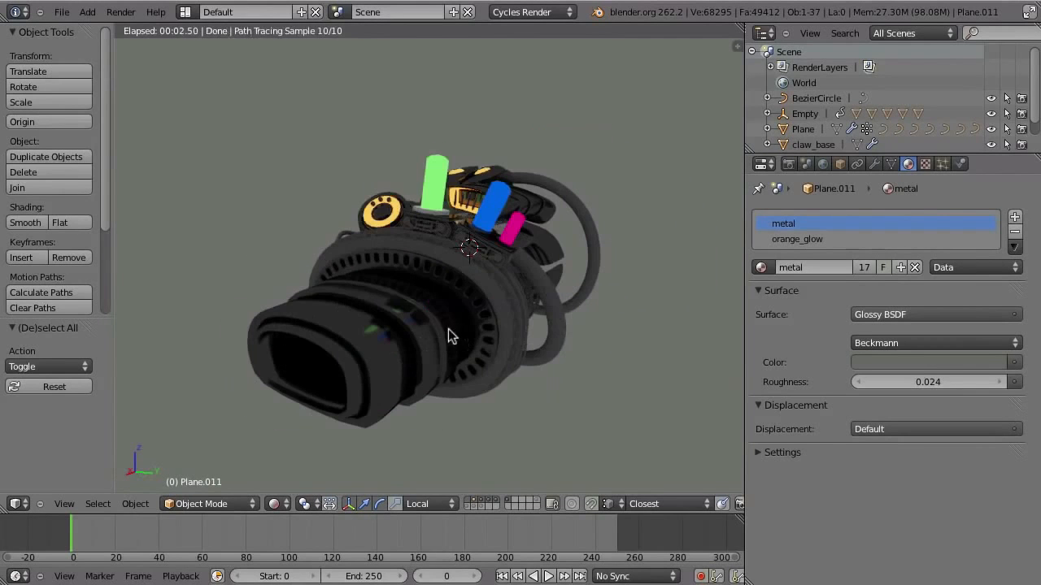
middle_click_drag(564, 339, 507, 384)
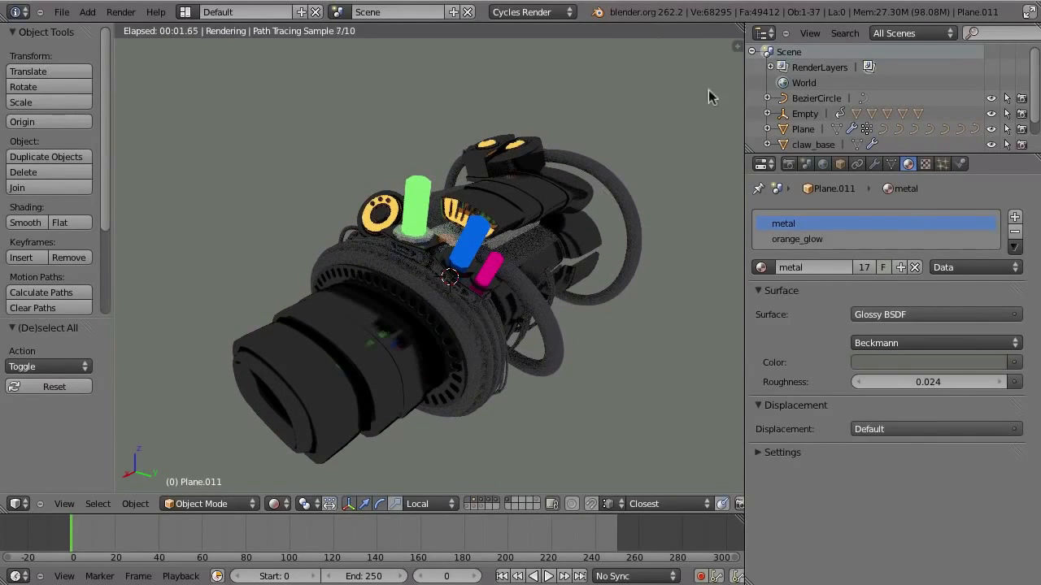
left_click_drag(736, 45, 736, 231)
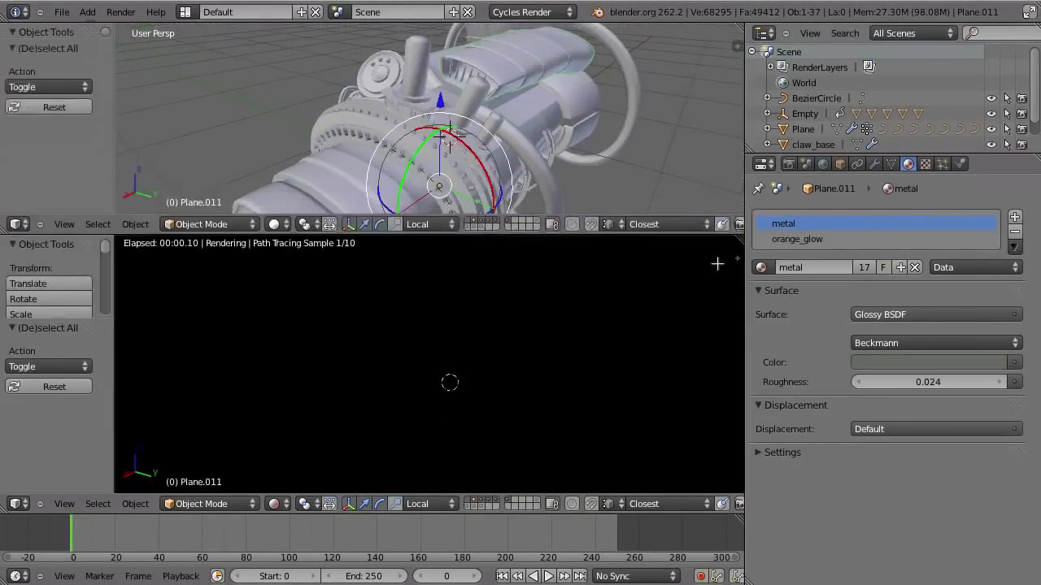
Step: Try moving a barrel section along its local axis in the solid viewport while the preview updates
middle_click_drag(550, 179, 618, 90)
right_click(575, 143)
key("g")
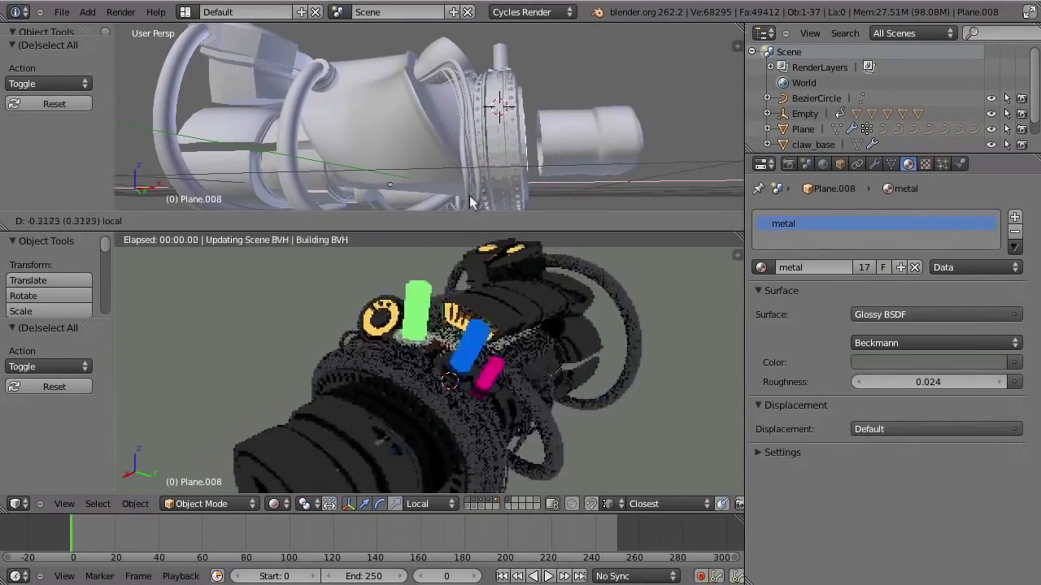
left_click(542, 151)
right_click(524, 158)
right_click(574, 134)
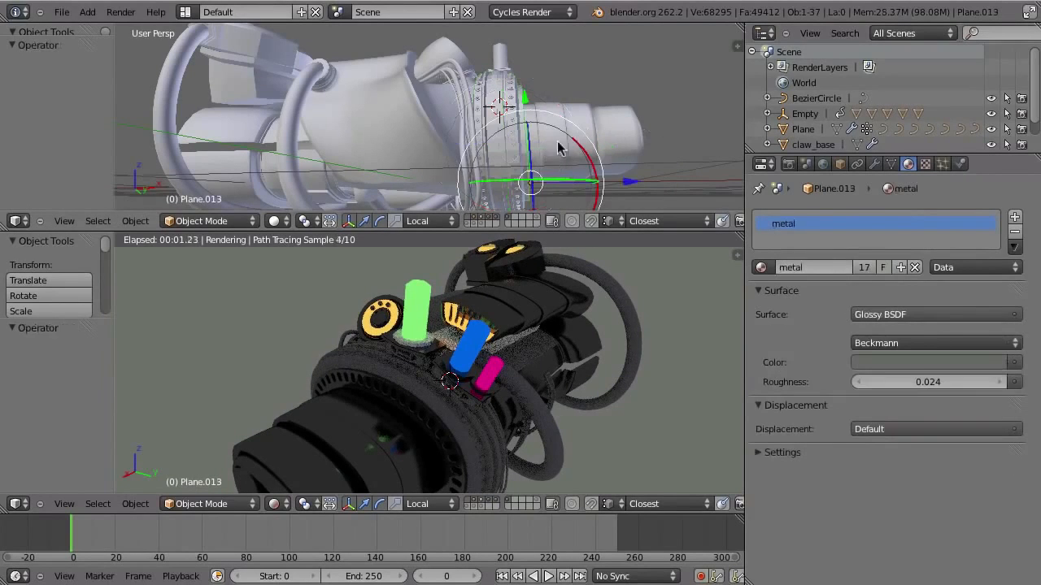
Step: Turn the upper viewport into a Node Editor showing the shader nodes of the metal material
left_click(20, 221)
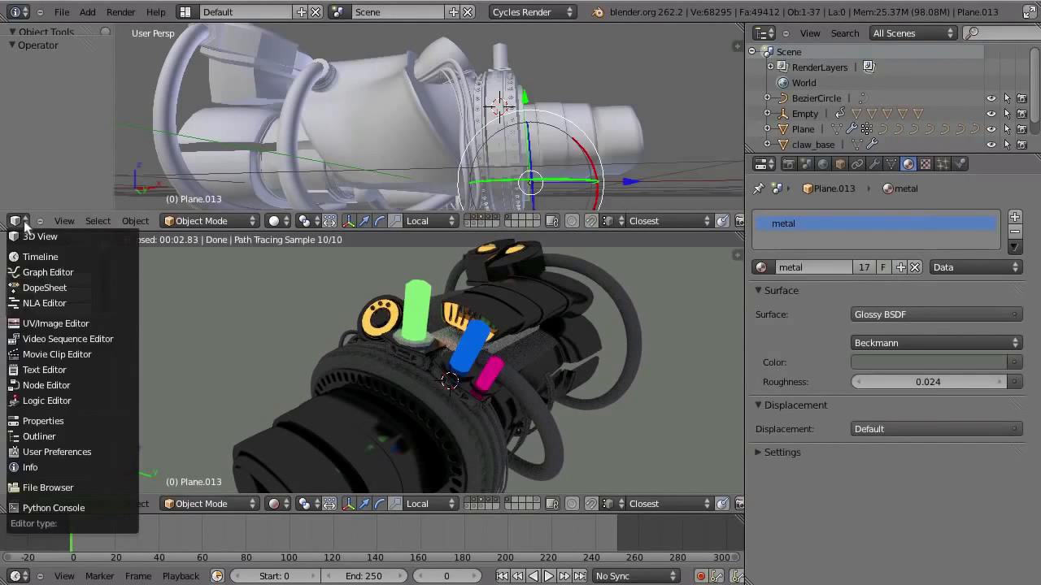
left_click(32, 386)
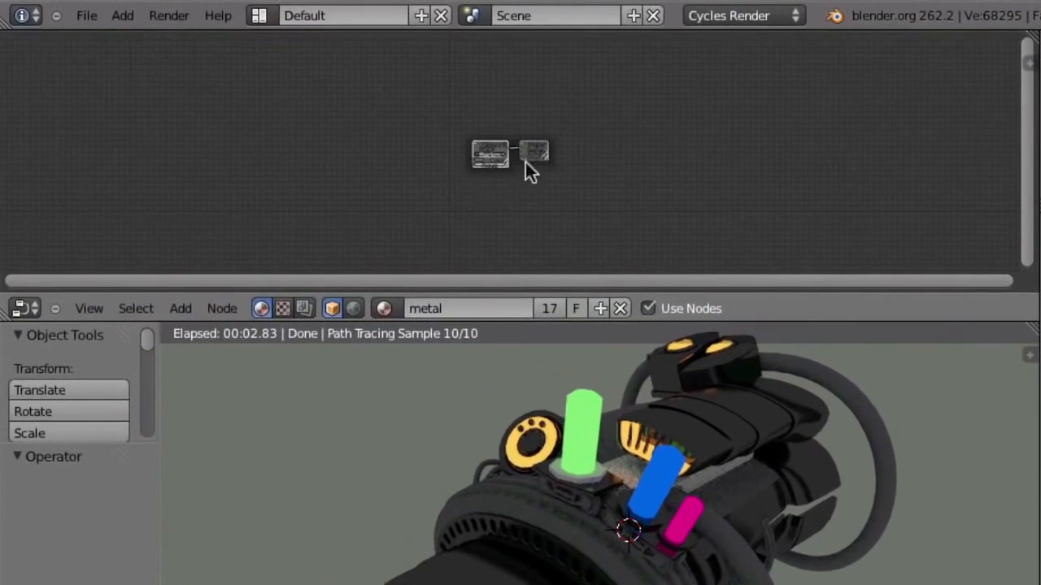
left_click(301, 308)
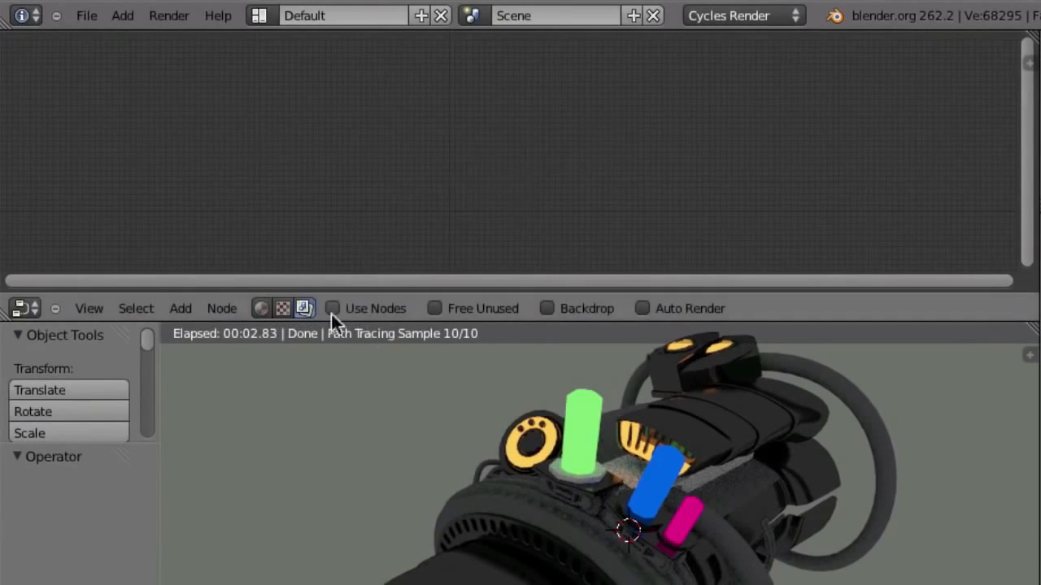
left_click(260, 308)
middle_click_drag(528, 158, 703, 115, "ctrl")
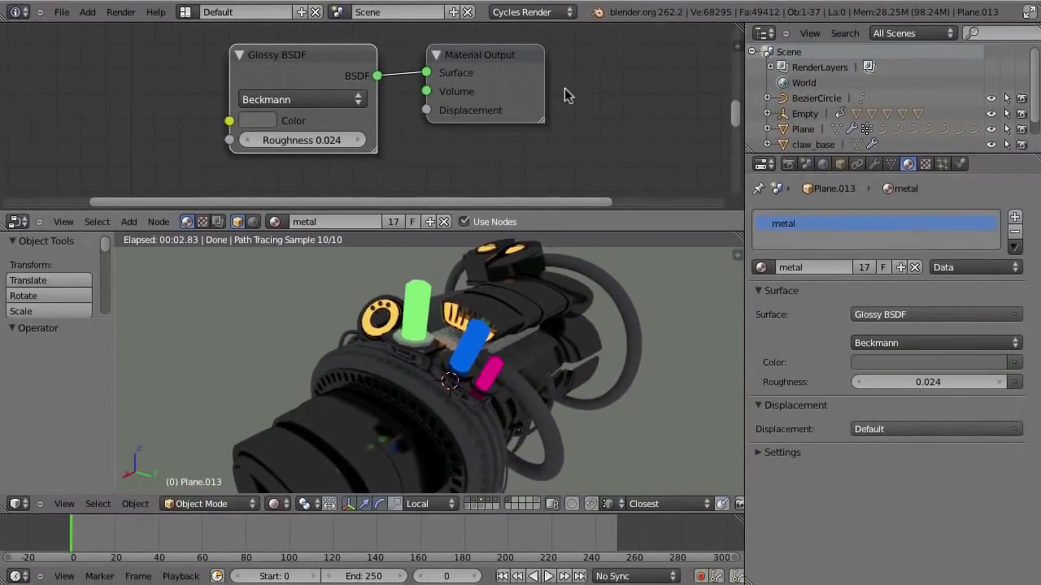
Step: Move the Glossy BSDF node further from the Material Output node and briefly view the Node Editor full screen
left_click_drag(351, 73, 289, 75)
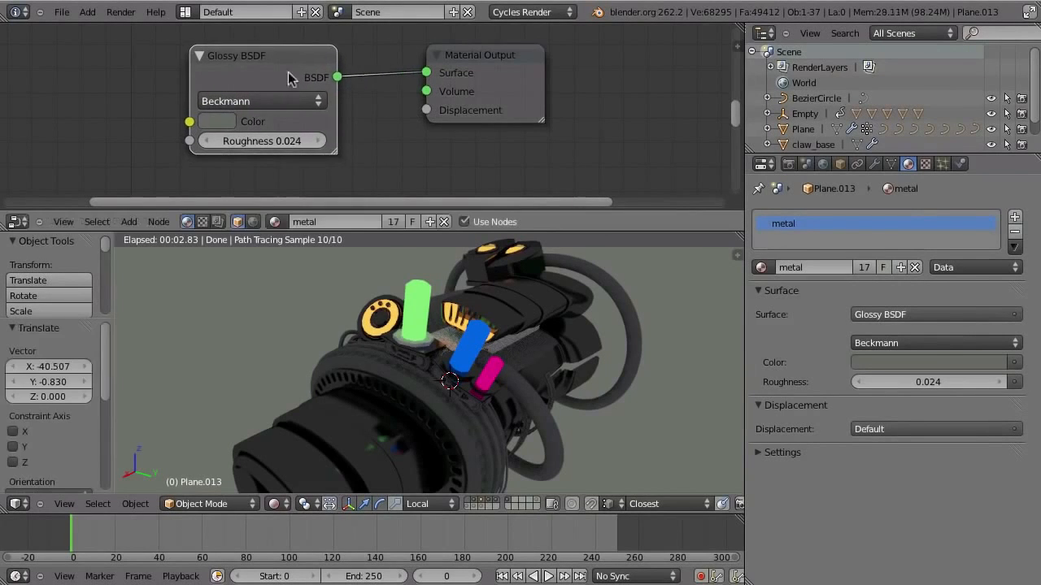
key("ctrl+Up")
middle_click_drag(425, 195, 399, 235, "ctrl")
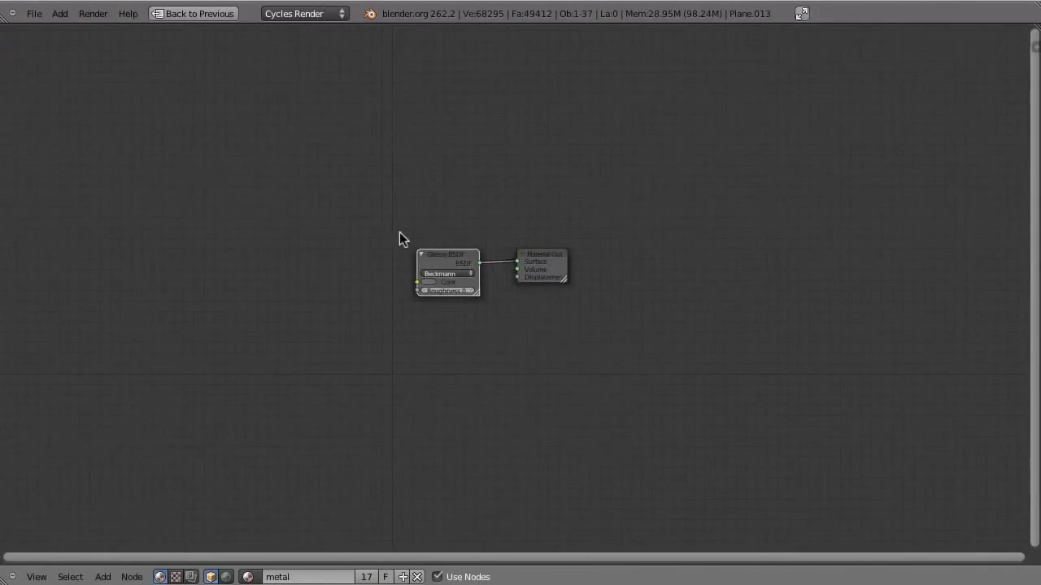
key("ctrl+Up")
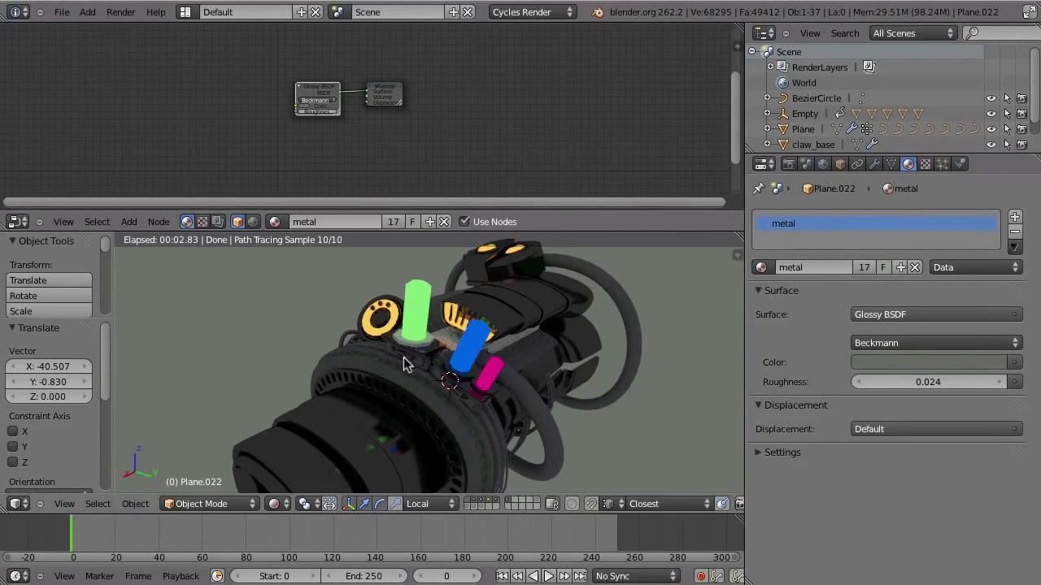
Step: Split the rendered viewport into two side-by-side views, one with Solid shading and one showing the rendered arm
mouse_move(736, 234)
left_mouse_down()
mouse_move(395, 244)
mouse_move(412, 252)
left_mouse_up()
middle_click_drag(256, 373, 149, 523)
middle_click_drag(252, 374, 244, 386)
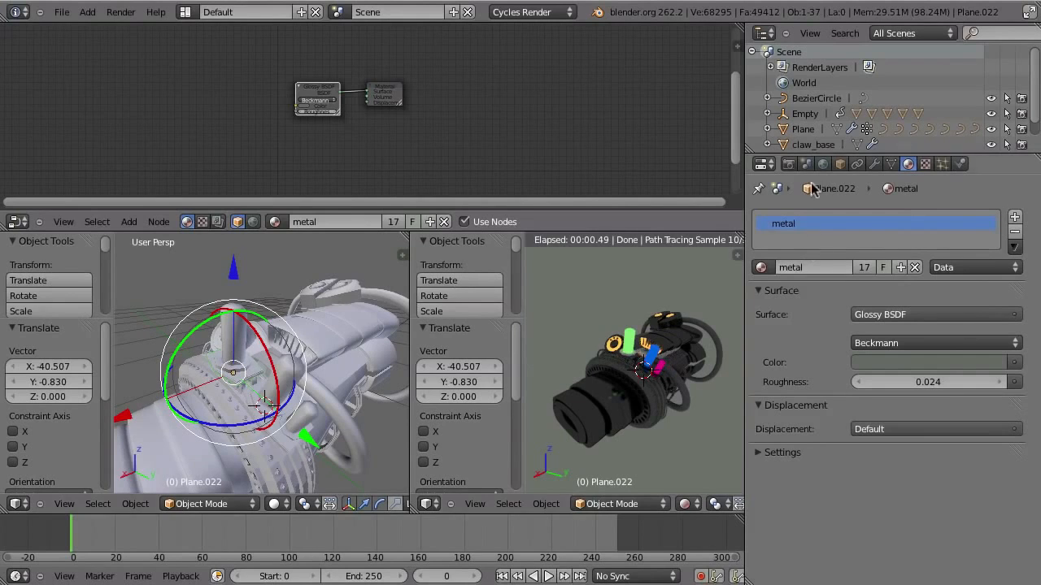
scroll(640, 374, "up", 4)
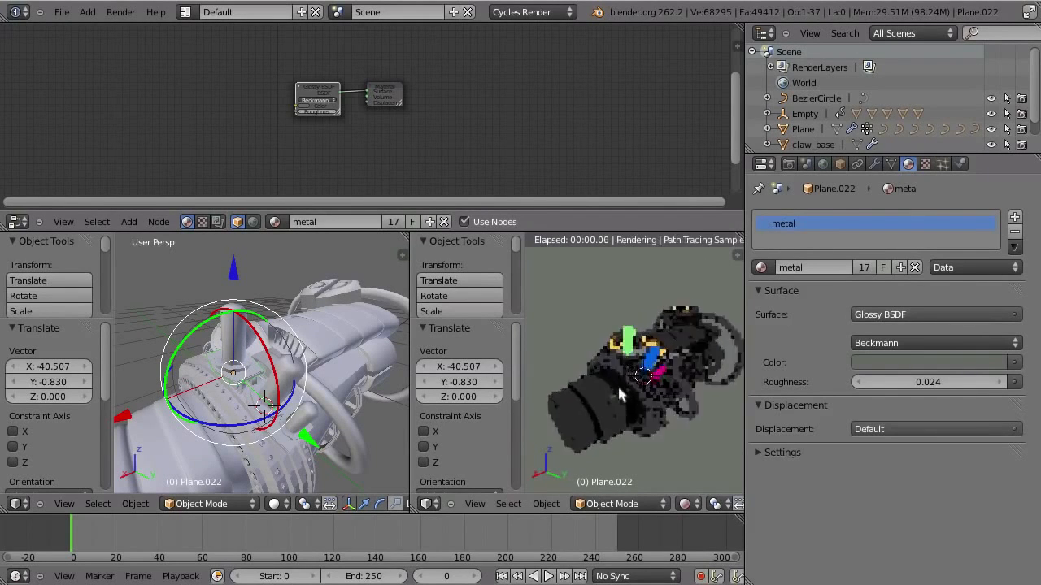
Step: Select the green glowing cylinder object and make a new copy of its first material, keeping the Diffuse BSDF surface
right_click(624, 325)
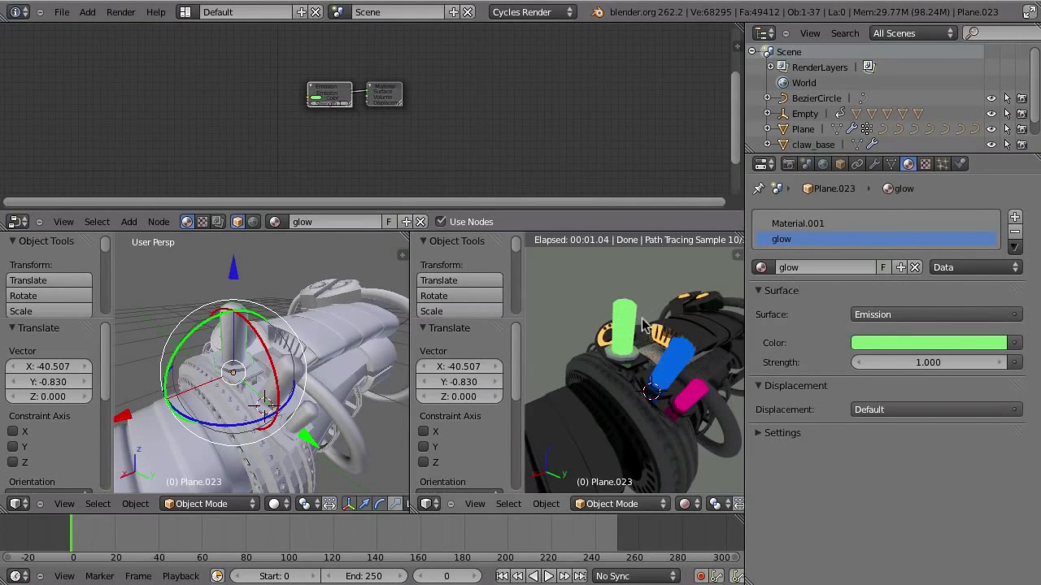
left_click(801, 228)
left_click(900, 267)
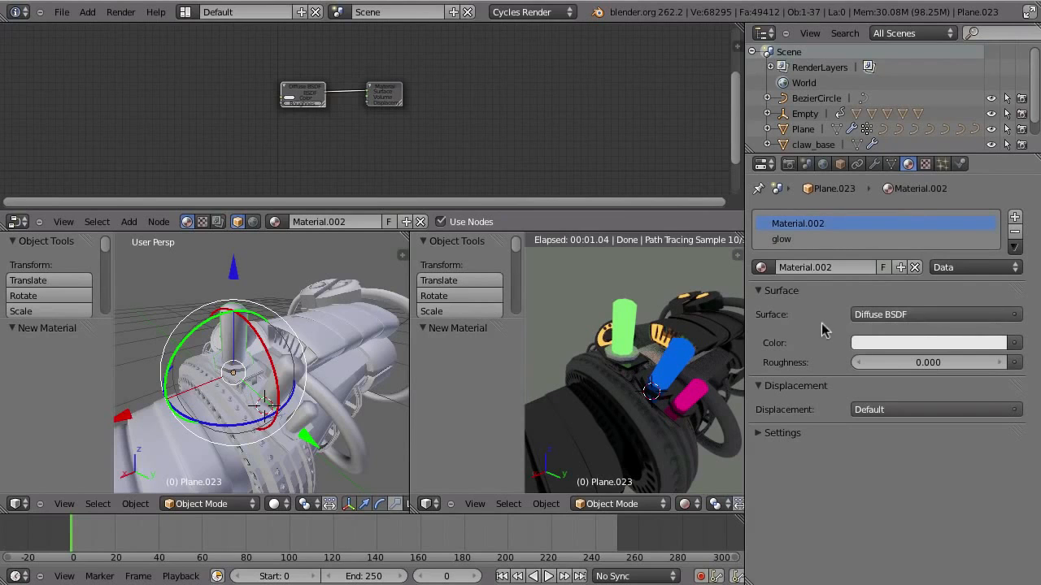
left_click(900, 316)
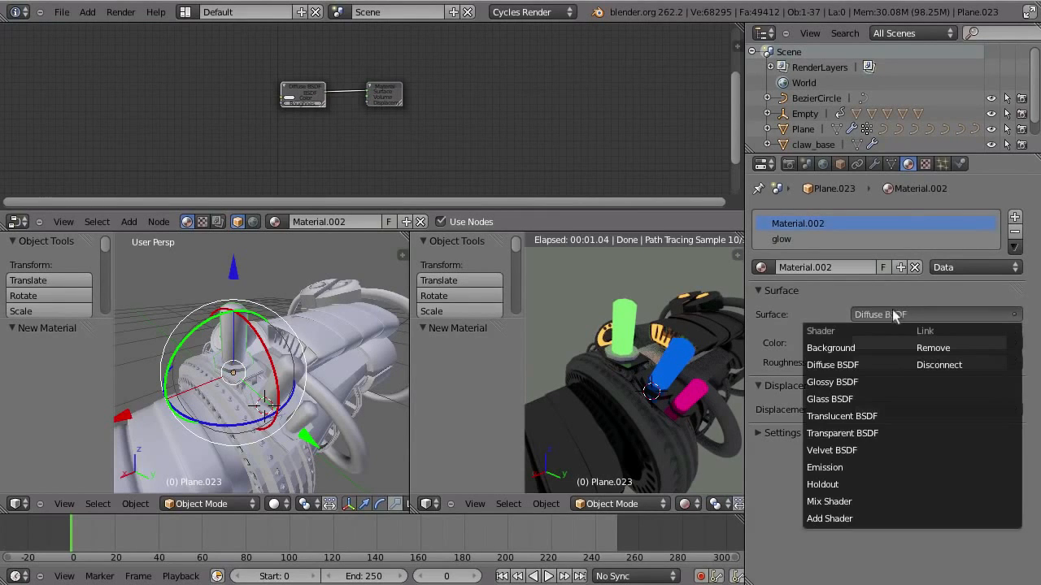
key("Escape")
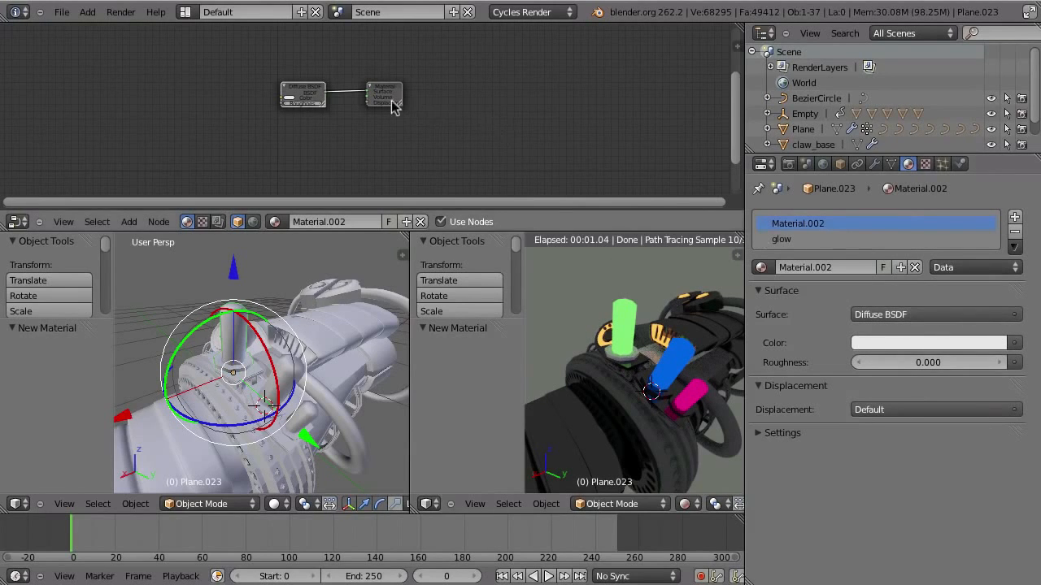
Step: Nudge the Diffuse BSDF node in the Node Editor and set the material's roughness to 0.676
scroll(391, 105, "up", 5)
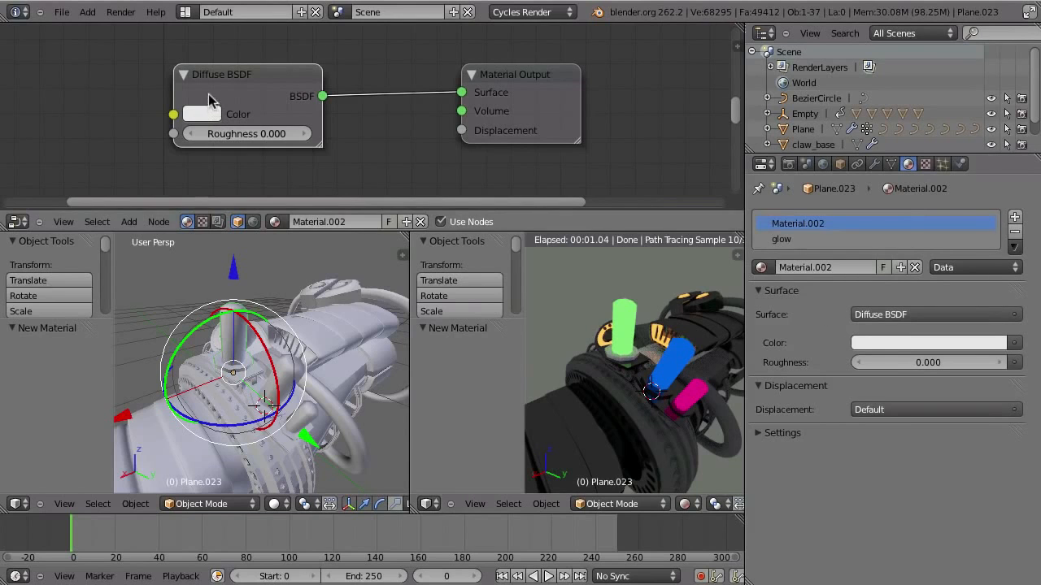
left_click_drag(224, 71, 229, 63)
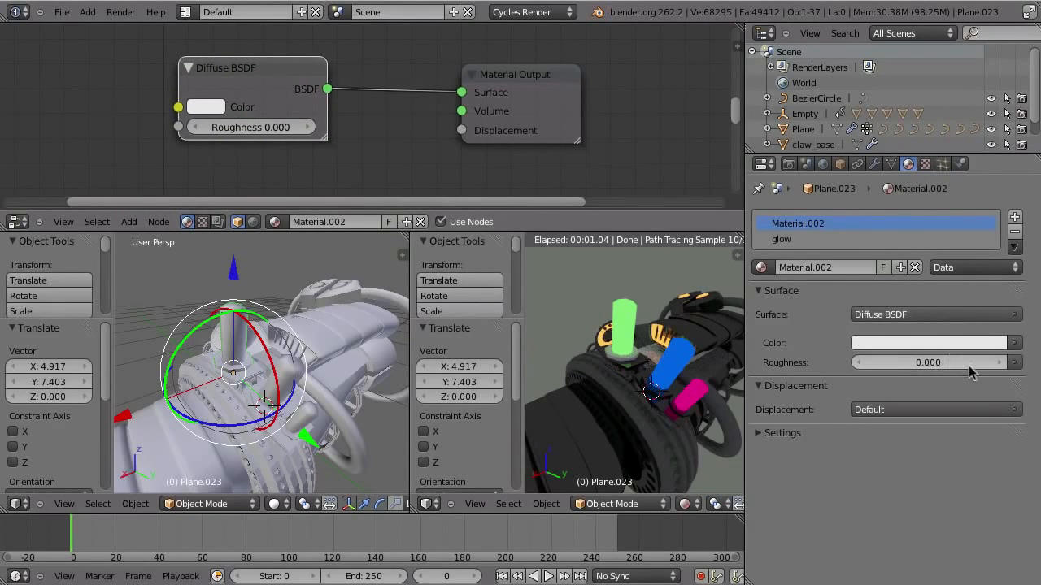
left_click_drag(967, 363, 886, 363)
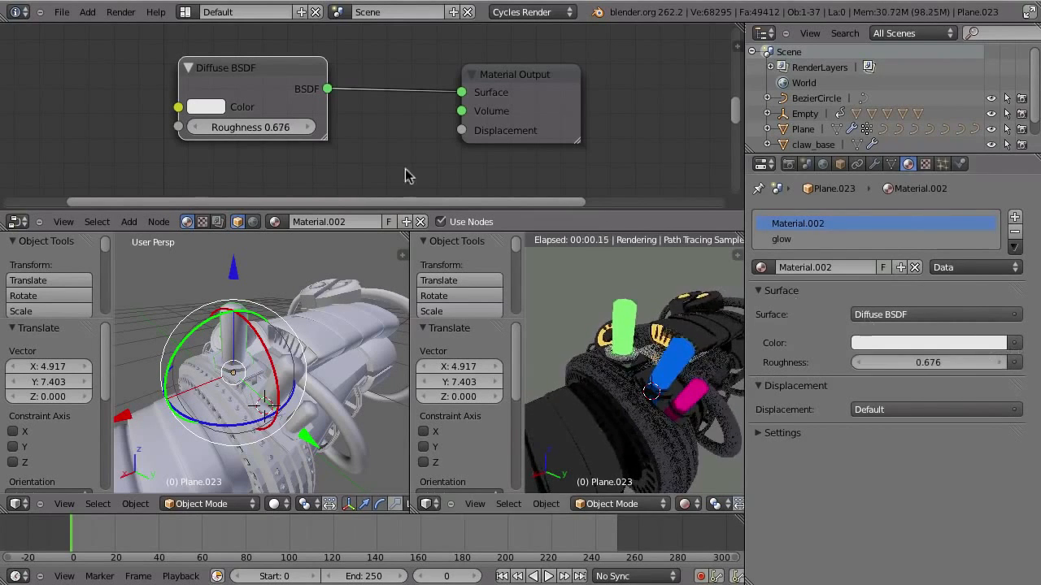
Step: Move the Diffuse BSDF node up and add a Mix Shader node in the free space below it
scroll(290, 150, "down", 1)
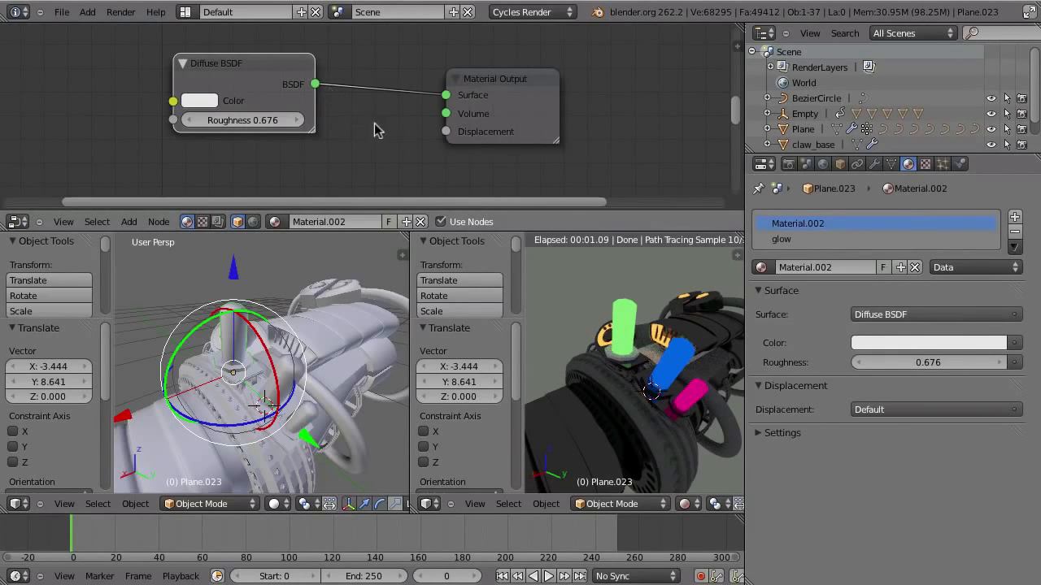
scroll(373, 154, "down", 3)
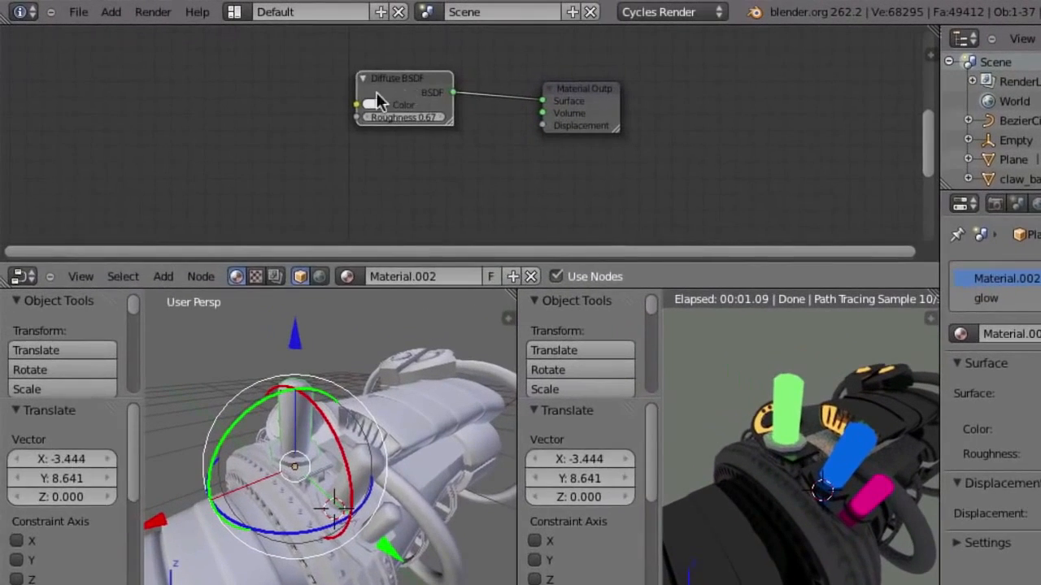
left_click_drag(277, 76, 241, 49)
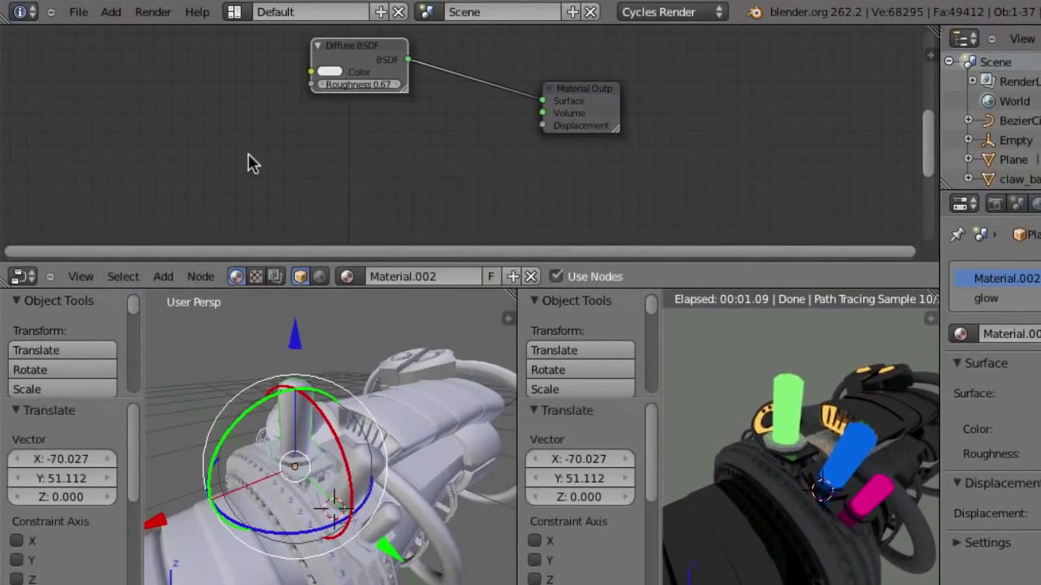
key("shift+a")
mouse_move(239, 148)
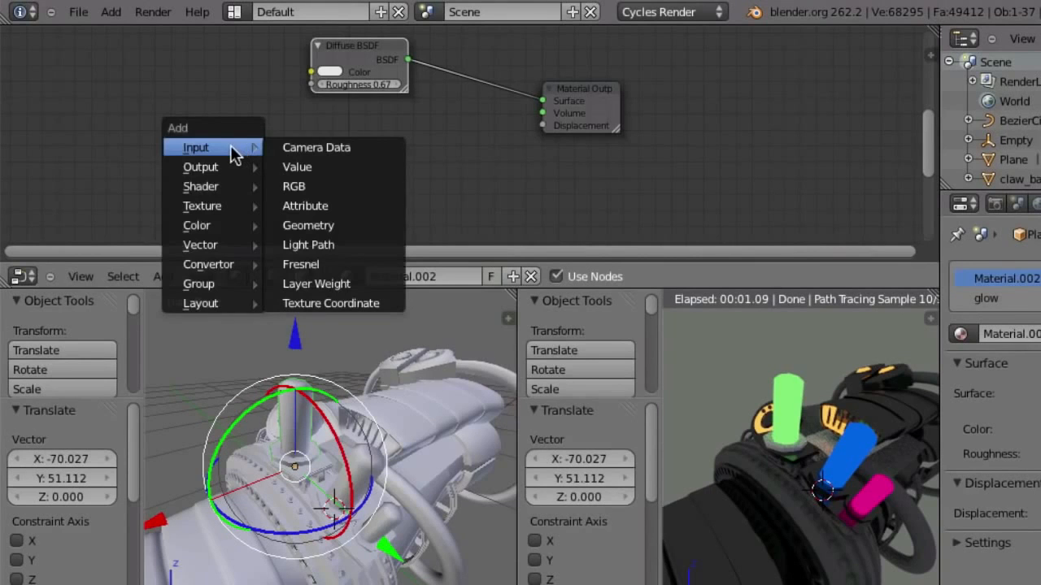
mouse_move(197, 189)
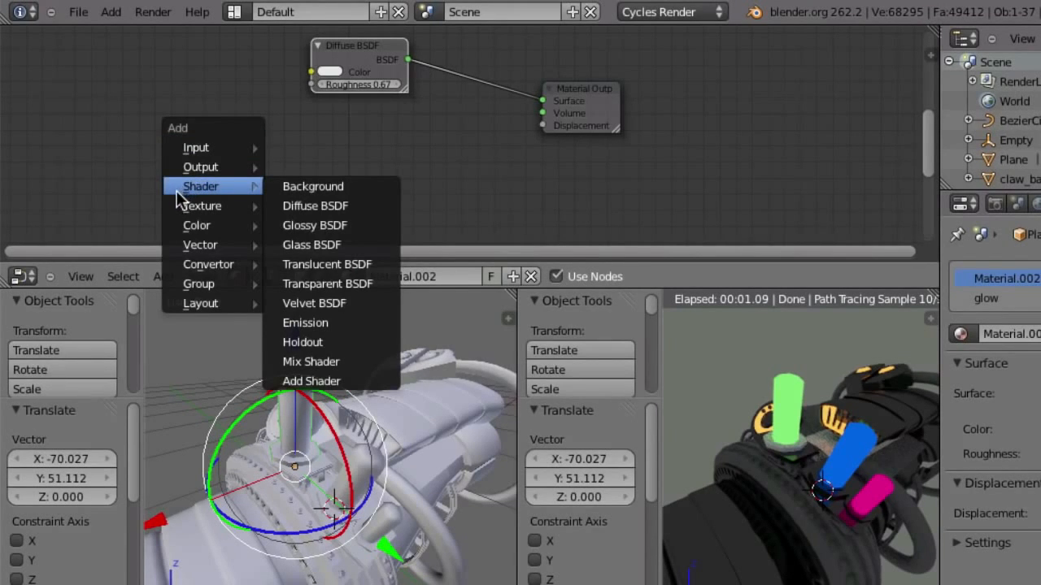
left_click(309, 363)
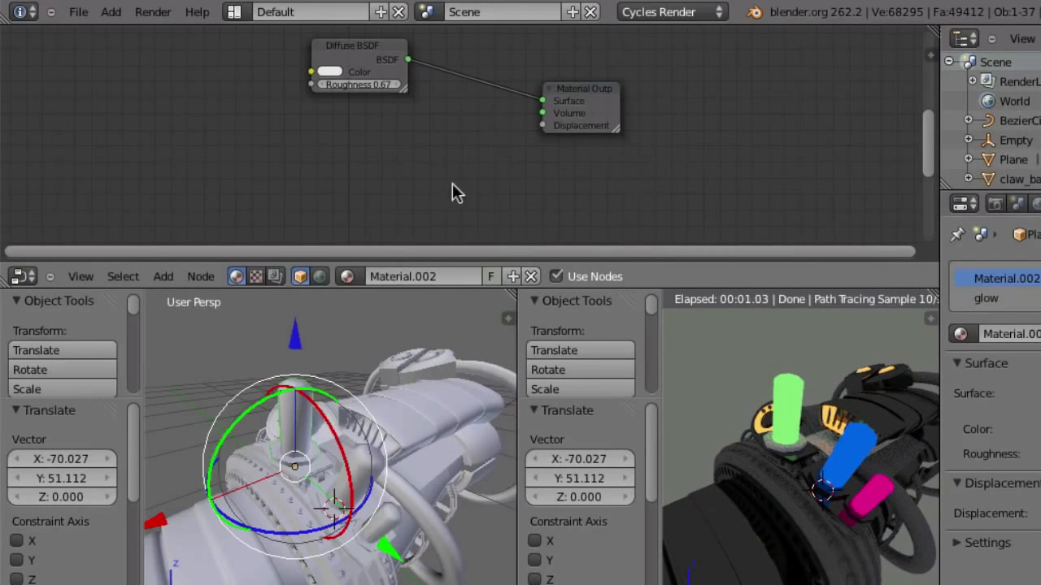
left_click(520, 148)
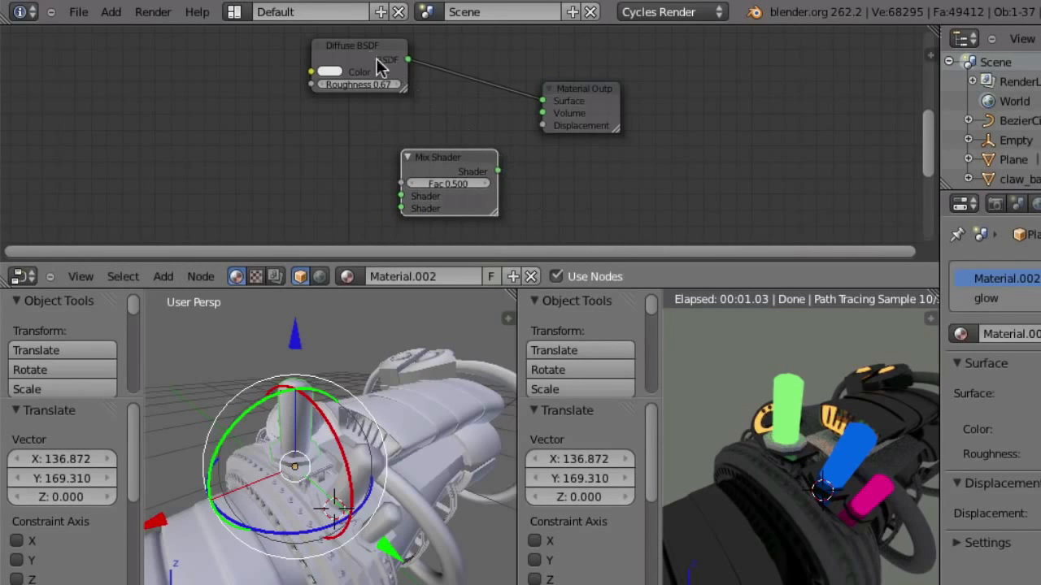
Step: Spread the Diffuse BSDF and Material Output nodes further apart to make room between them
left_click_drag(362, 51, 272, 59)
left_click_drag(346, 96, 313, 179)
left_click_drag(592, 97, 803, 107)
left_click_drag(696, 95, 722, 79)
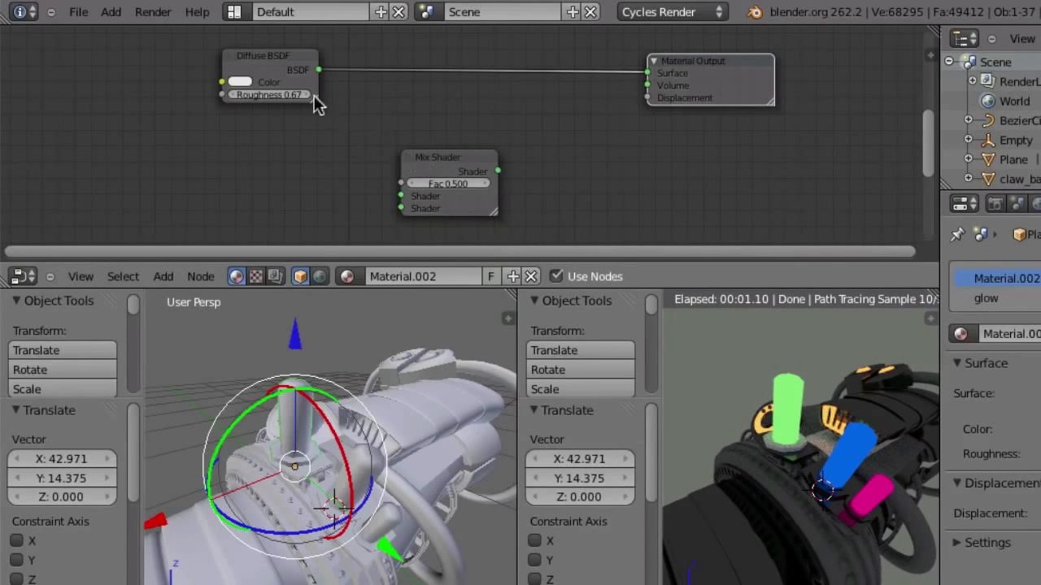
Step: Add an RGB input node and place it below and before the Diffuse BSDF node
key("shift+a")
mouse_move(176, 138)
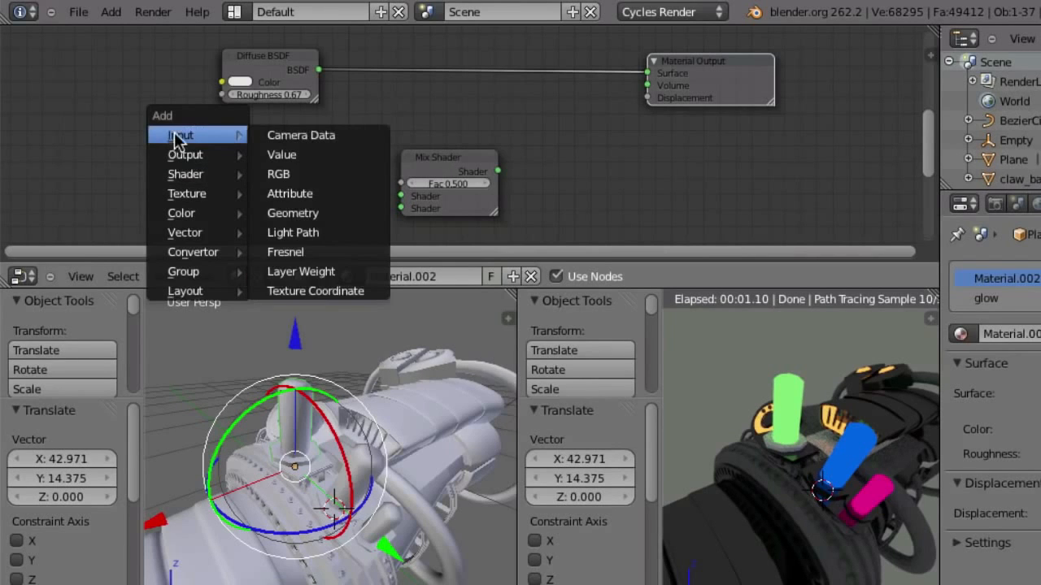
left_click(281, 174)
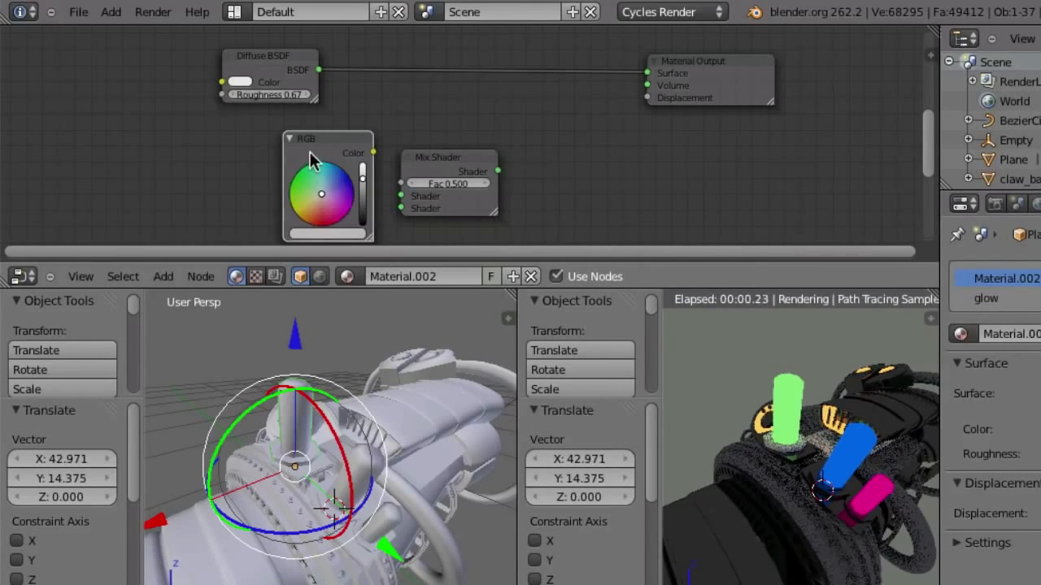
left_click(204, 141)
Step: Connect the RGB node's Color directly to the Material Output's Surface and cut the Diffuse BSDF link to Volume
left_click_drag(253, 131, 646, 77)
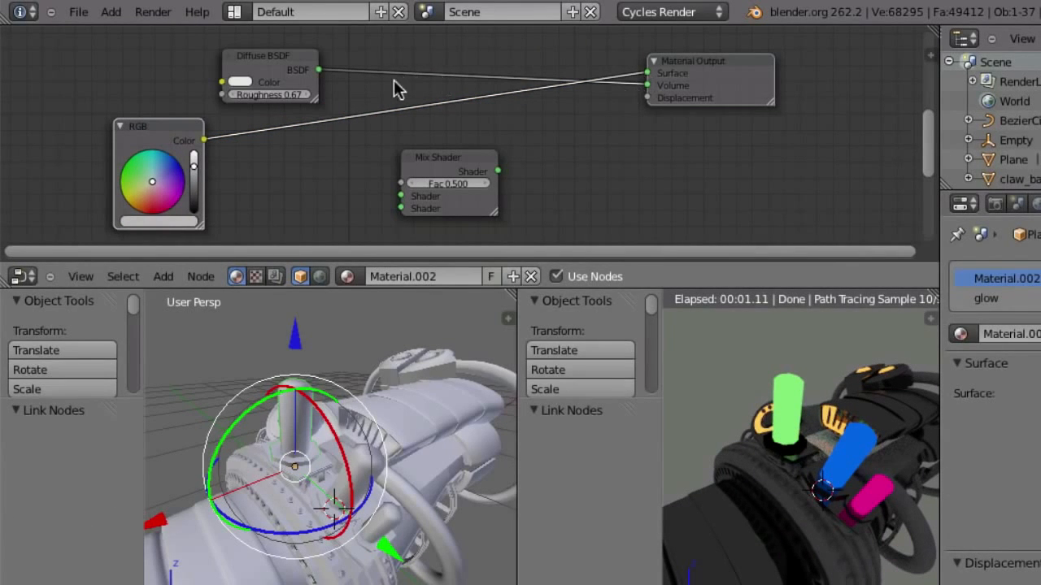
right_click_drag(391, 96, 587, 32, "ctrl")
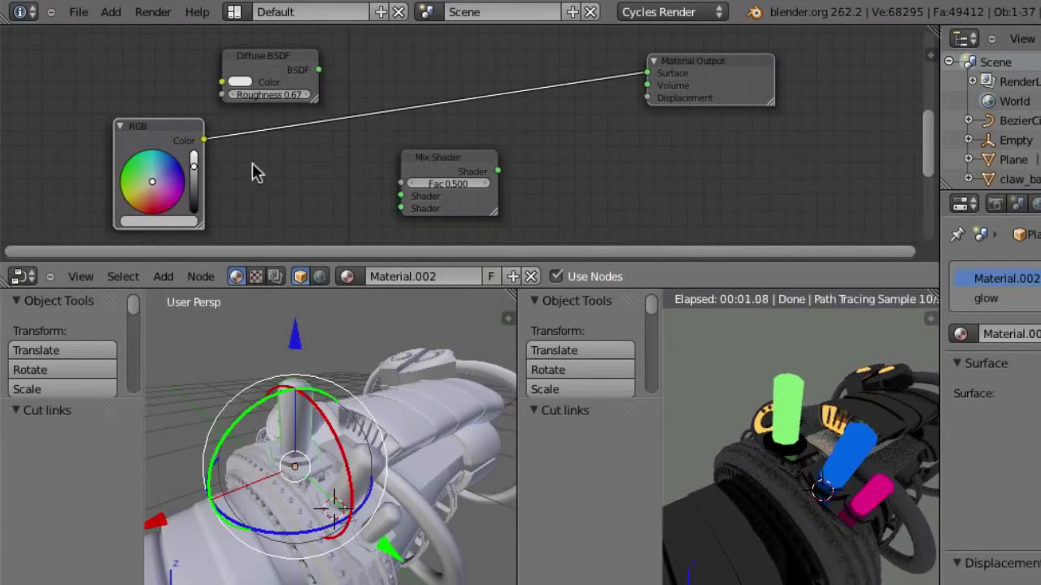
Step: Pick a light blue in the RGB node and route it through the Diffuse BSDF's Color into the Material Output's Surface
left_click_drag(163, 145, 135, 149)
left_click(140, 166)
left_click(128, 145)
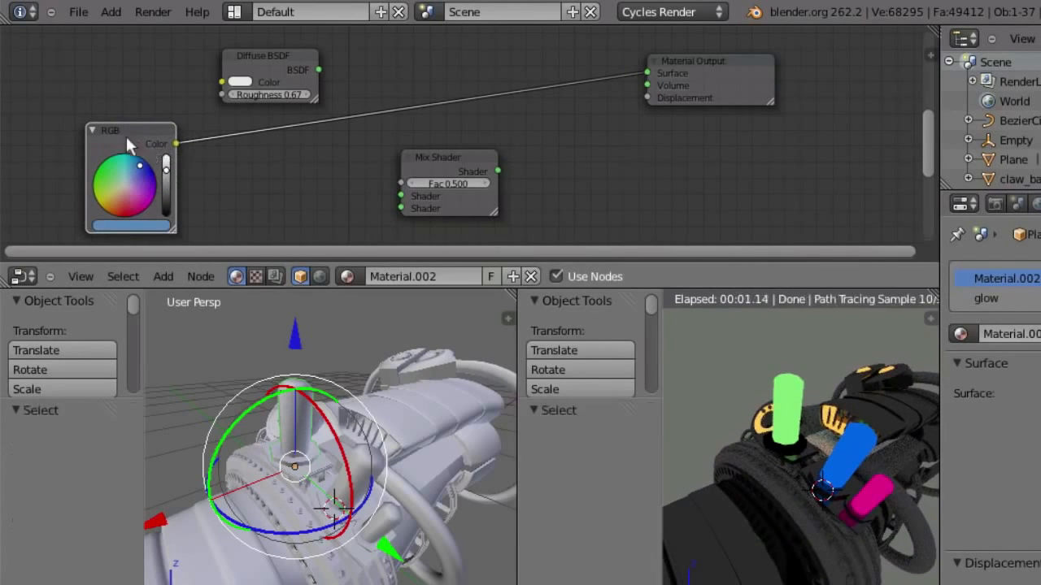
scroll(127, 145, "up", 4)
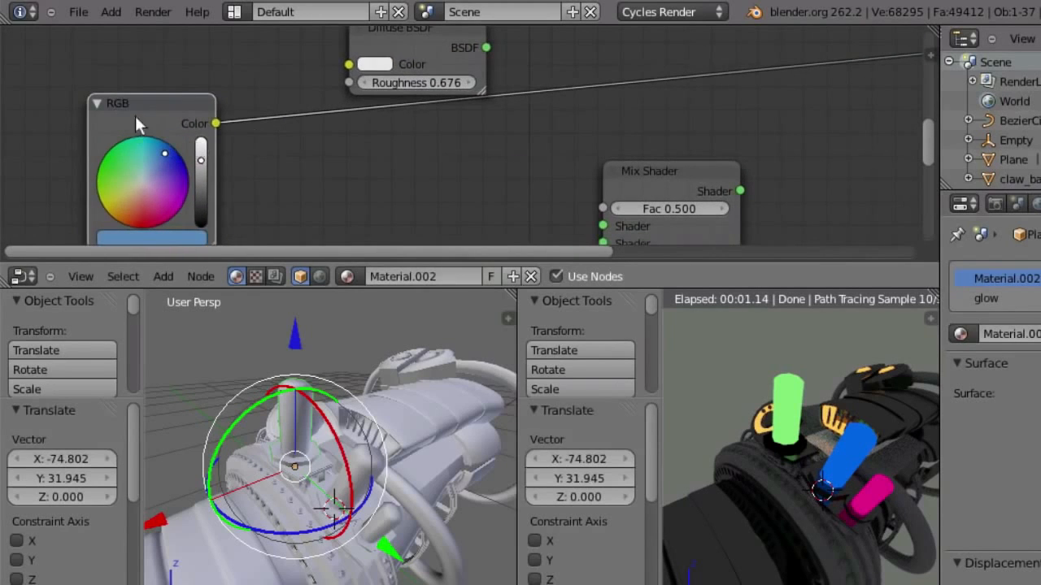
left_click_drag(136, 124, 133, 108)
left_click_drag(404, 37, 402, 55)
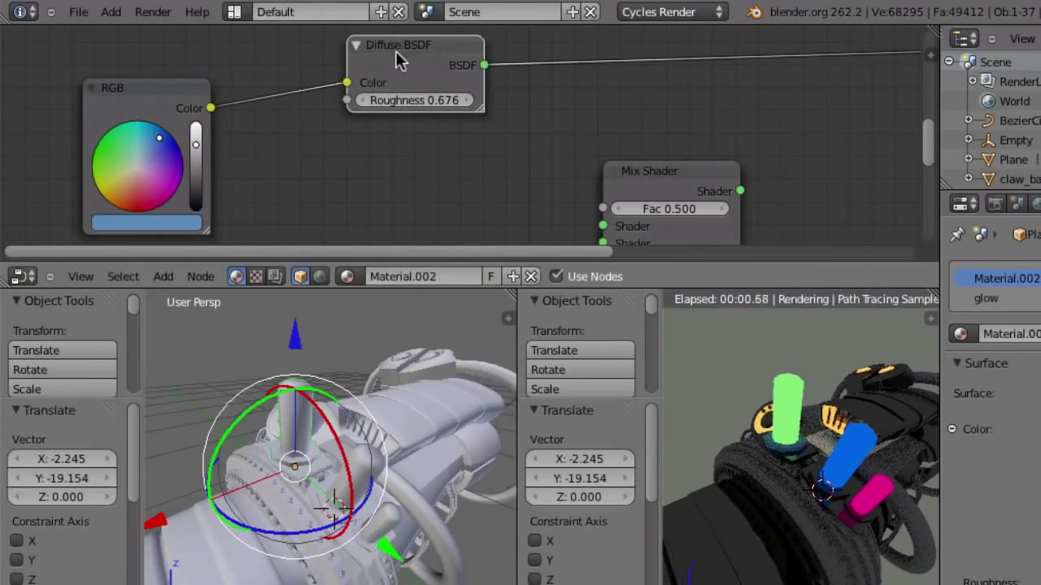
Step: Arrange the RGB, Diffuse BSDF and Material Output nodes in a row, keeping the BSDF output linked to Surface
key("Home")
left_click_drag(754, 68, 727, 70)
left_click_drag(309, 78, 328, 69)
left_click_drag(64, 108, 101, 75)
left_click(145, 161)
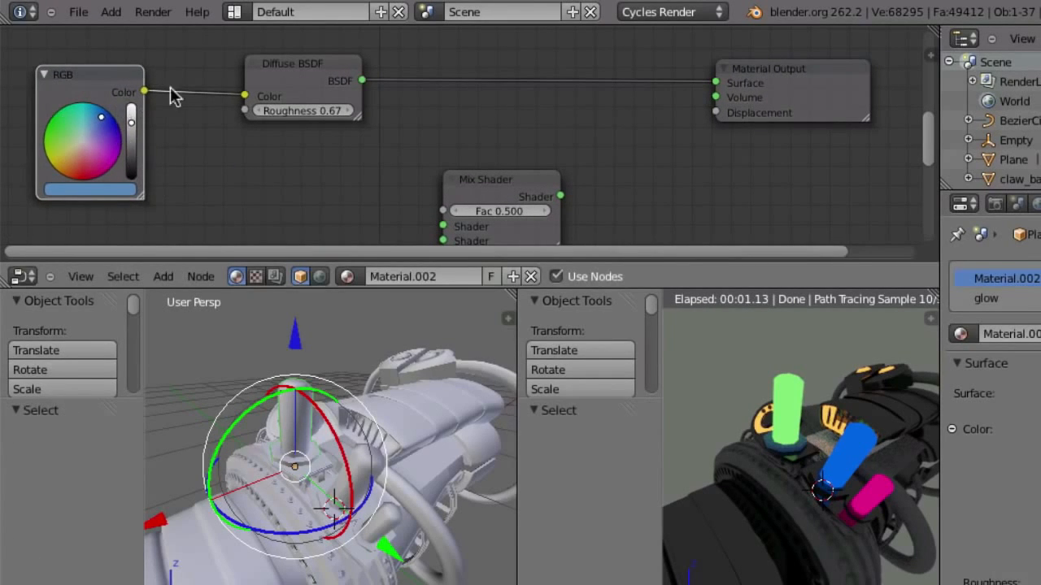
left_click_drag(252, 95, 248, 93)
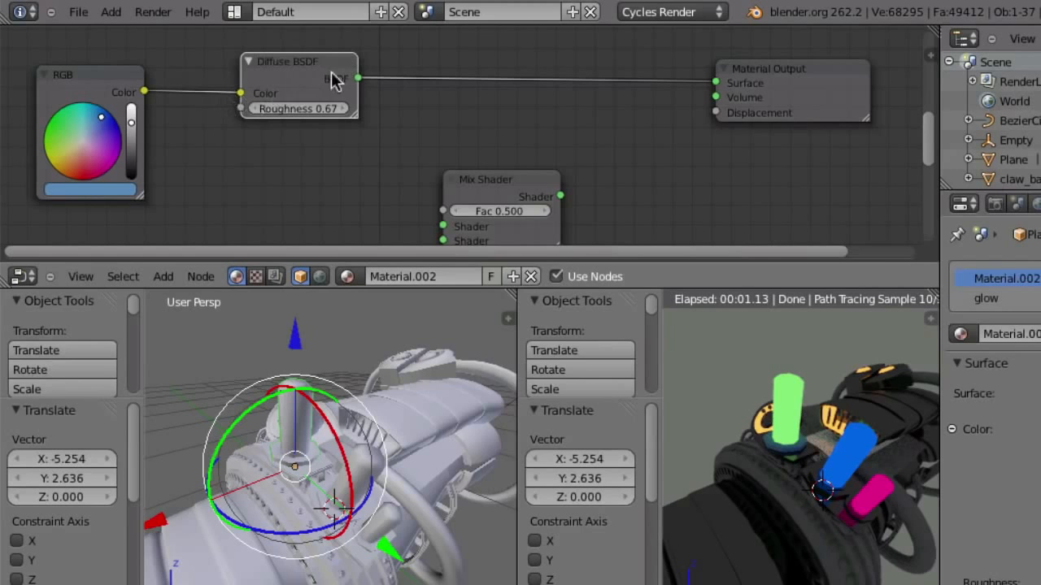
left_click_drag(357, 79, 522, 155)
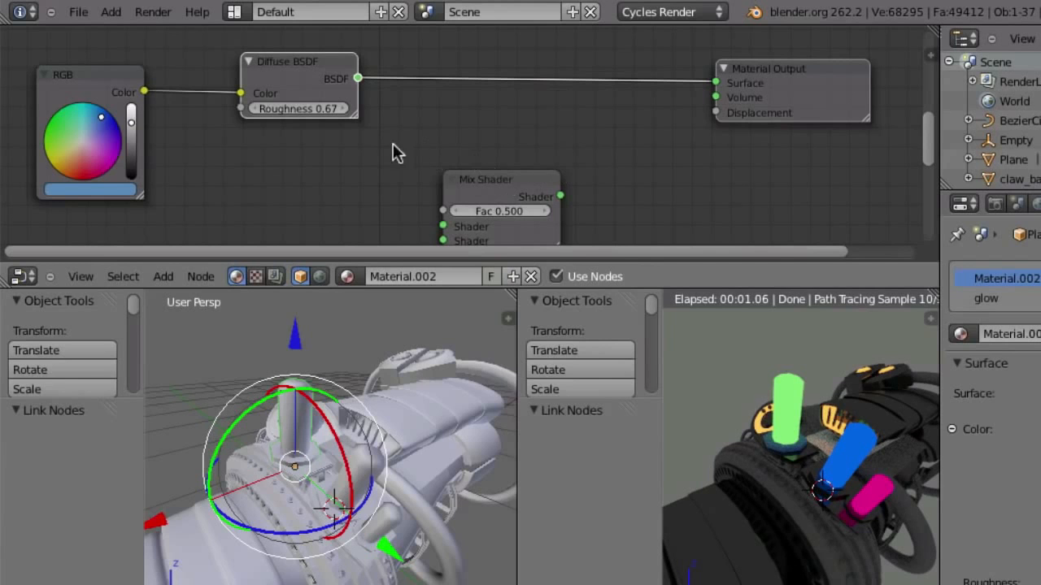
Step: Duplicate the linked RGB and Diffuse BSDF nodes in the full-screen Node Editor and place the copies below the originals
scroll(402, 151, "up", 3)
key("ctrl+Up")
key("b")
left_click_drag(98, 186, 554, 349)
middle_click_drag(426, 274, 421, 146)
key("shift+d")
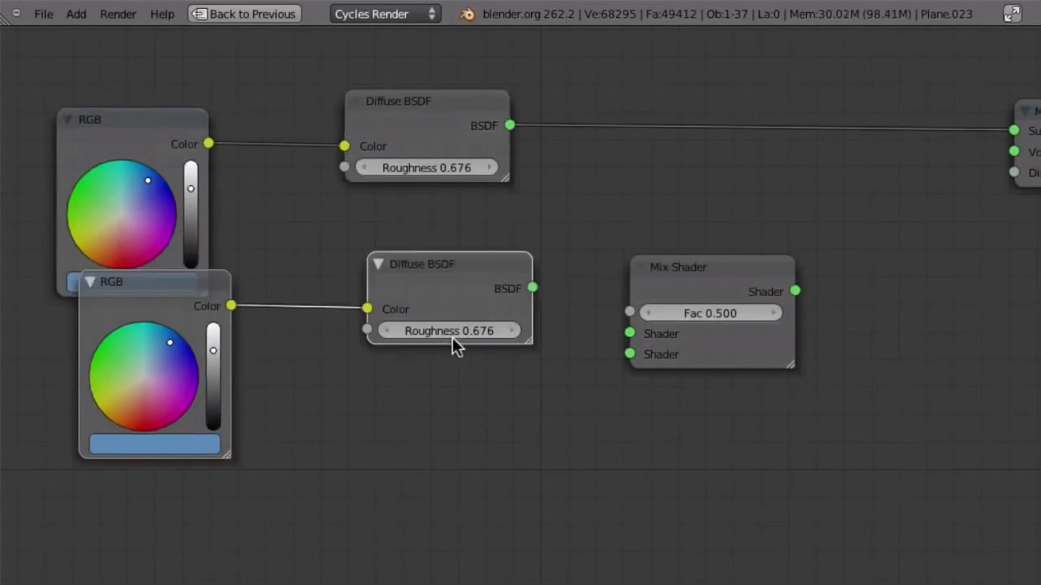
left_click(421, 498)
left_click(718, 272)
key("ctrl+Up")
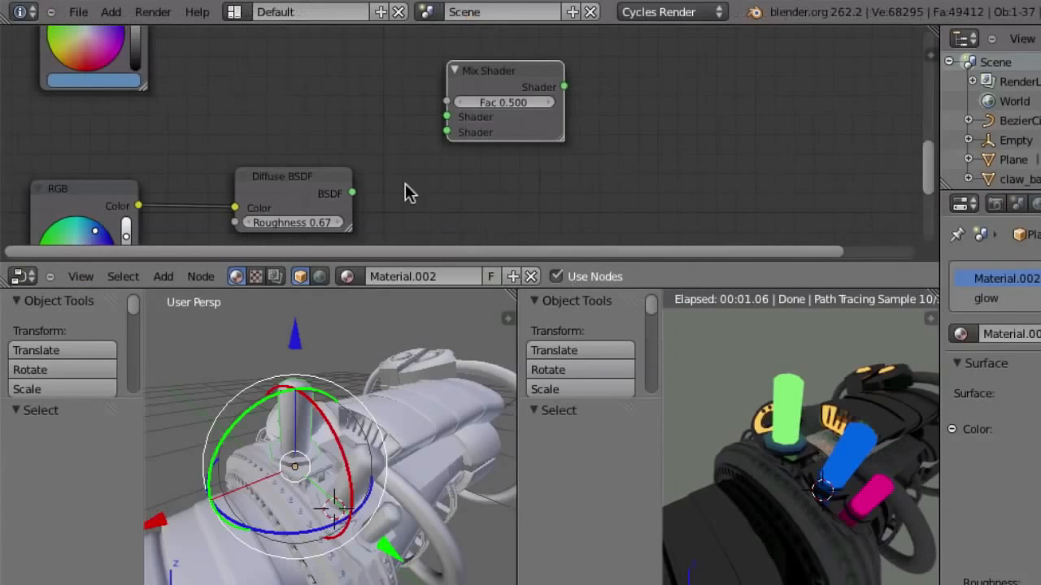
Step: Enlarge the Node Editor area downward and reposition the Mix Shader node beyond the two Diffuse BSDF nodes
scroll(528, 138, "down", 2)
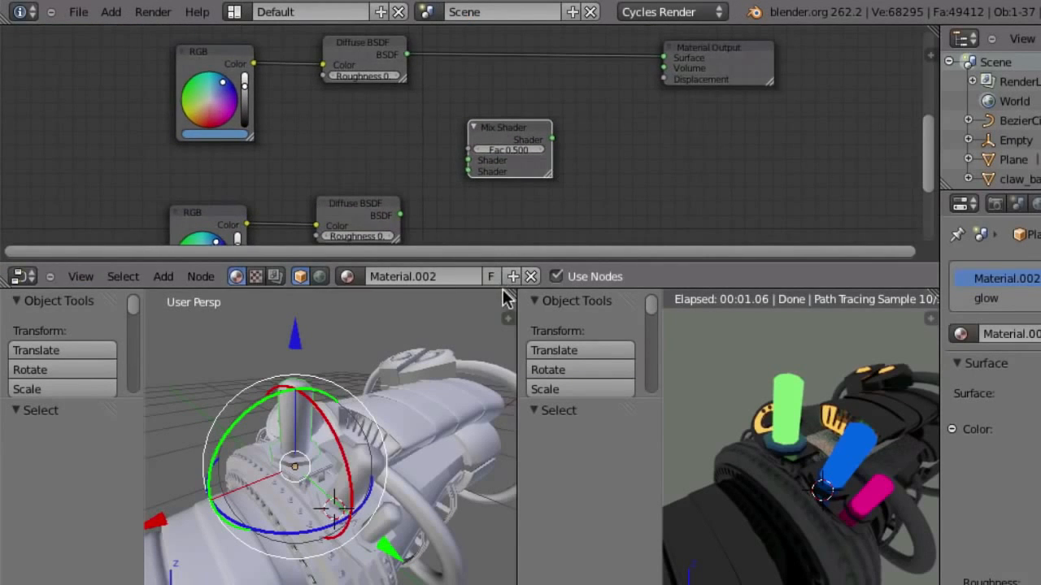
left_click_drag(500, 292, 500, 382)
left_click_drag(471, 204, 490, 195)
Step: Connect both Diffuse BSDF nodes to the Mix Shader's inputs and give the RGB nodes different colors, deep blue for the first
left_click_drag(362, 96, 485, 195)
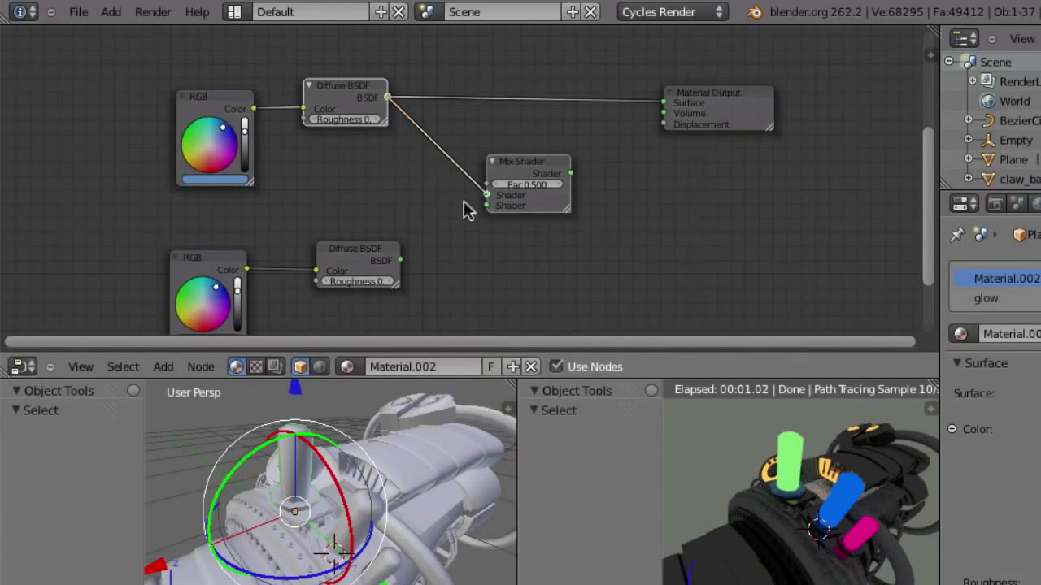
left_click_drag(400, 261, 486, 205)
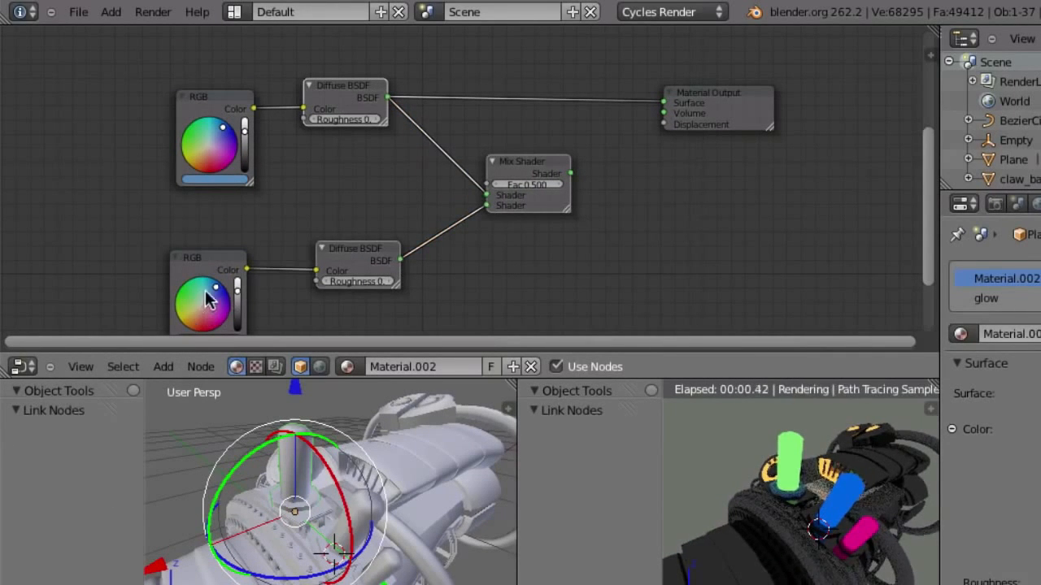
left_click(235, 131)
Step: Feed the Mix Shader into the Material Output's Surface in place of the direct Diffuse BSDF link, with Fac at 0.558
left_click_drag(545, 166, 665, 104)
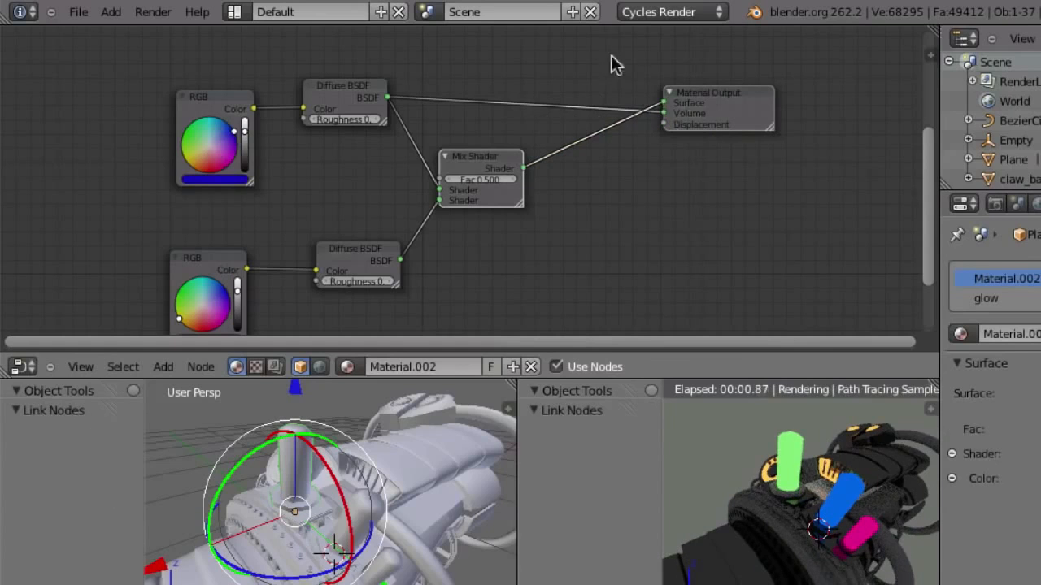
right_click_drag(527, 108, 533, 99, "ctrl")
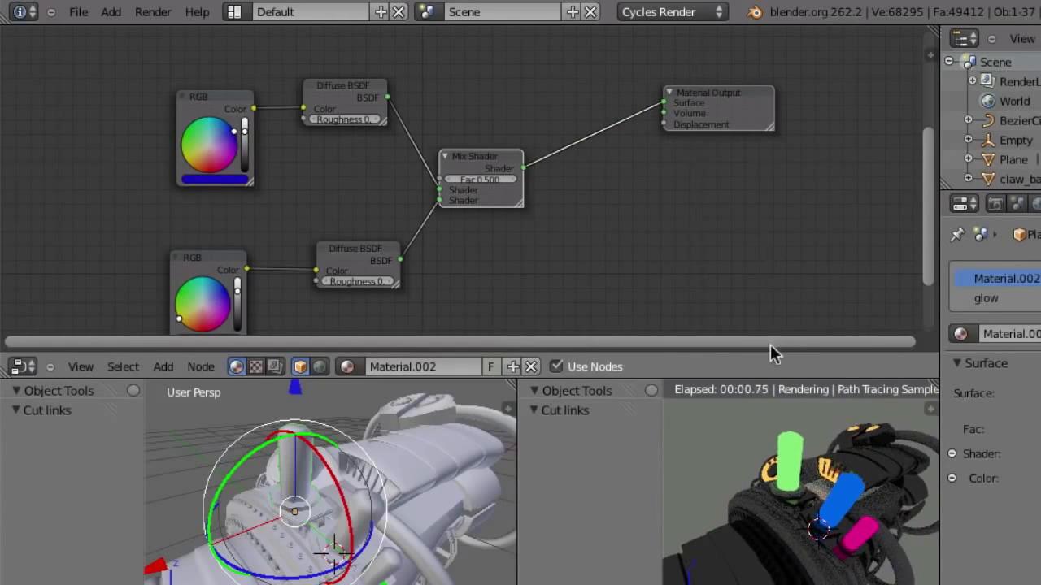
right_click(484, 158)
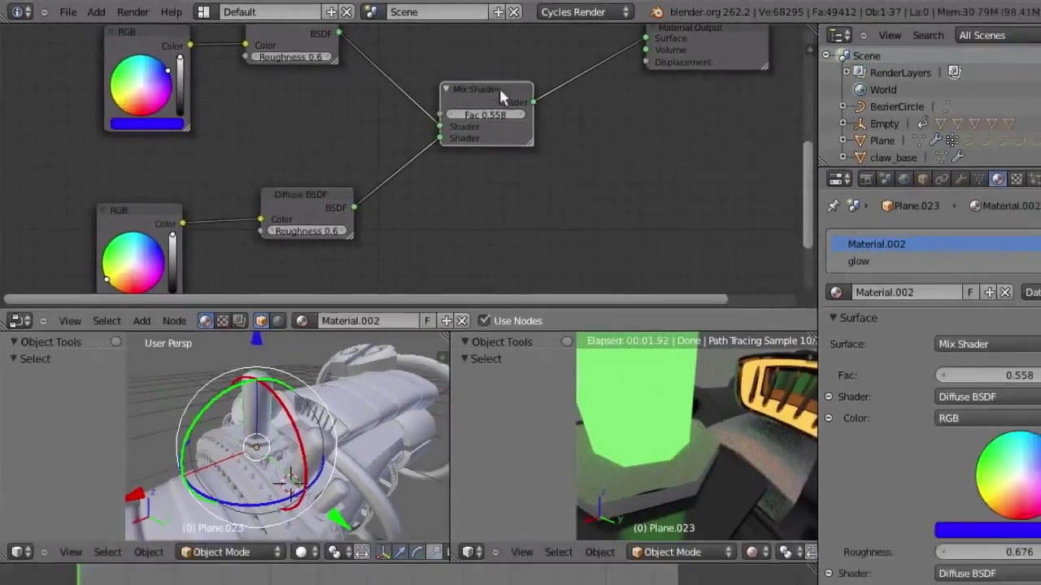
Step: Compare the two mixed colors in the render by setting the Mix Shader's Fac to 1.000 and finally to 0.000
left_click_drag(486, 179, 491, 179)
left_click_drag(452, 112, 491, 112)
middle_click_drag(459, 176, 472, 220)
left_click_drag(453, 157, 490, 195)
middle_click_drag(226, 245, 230, 148)
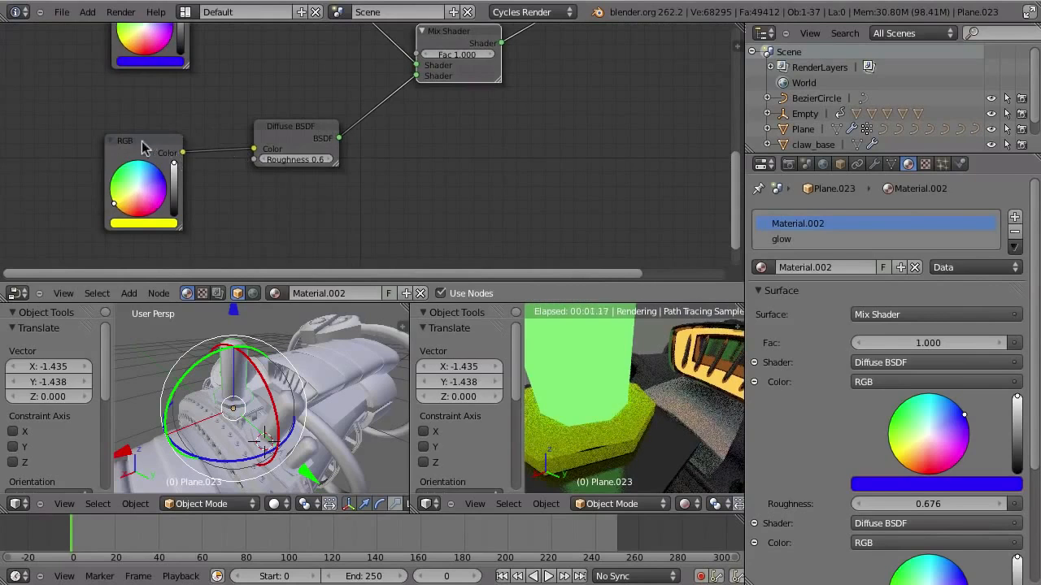
left_click_drag(142, 147, 152, 119)
middle_click_drag(418, 128, 439, 240)
left_click_drag(459, 172, 239, 170)
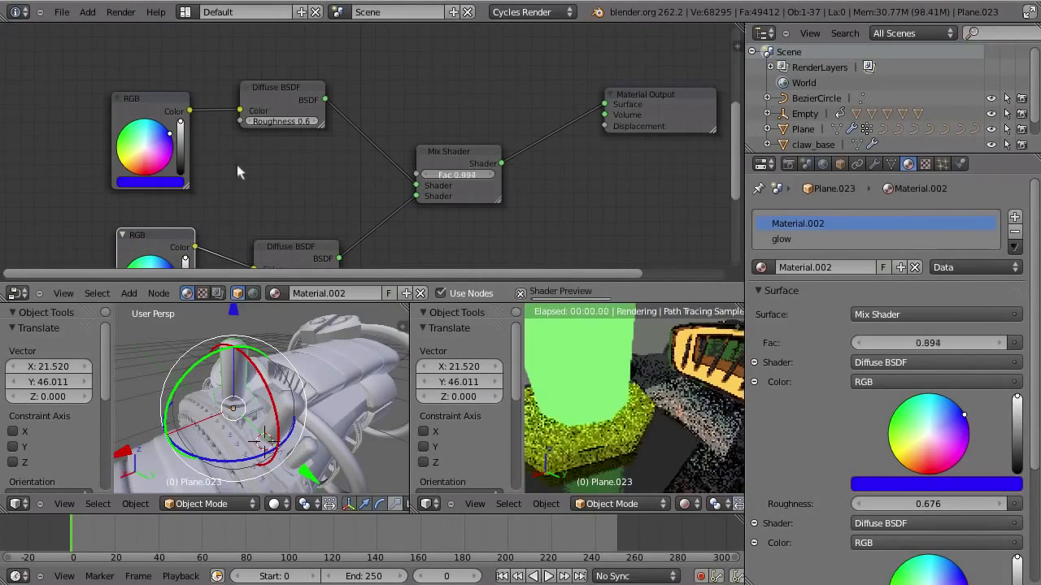
Step: Tidy the node layout with the Mix Shader close to the Diffuse BSDF nodes, and recolor the second RGB node light cyan
left_click(152, 118)
left_click_drag(152, 118, 150, 115)
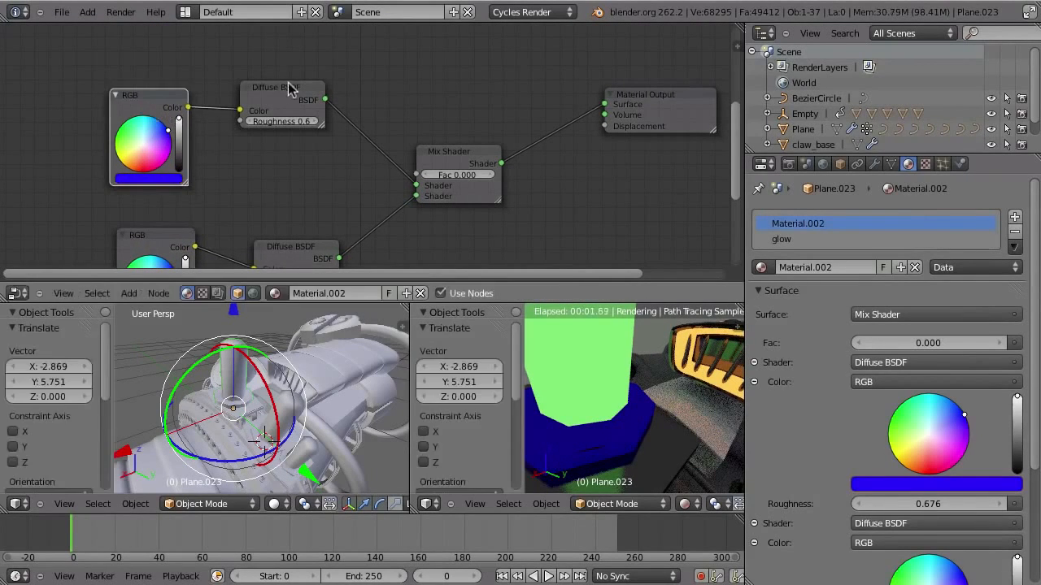
left_click_drag(241, 124, 245, 132)
scroll(562, 187, "down", 3)
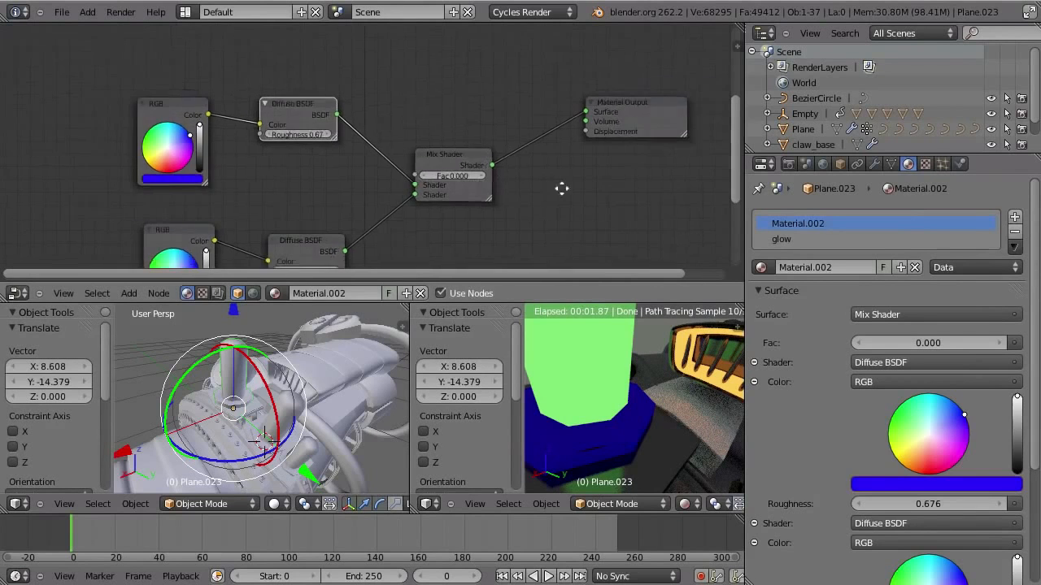
mouse_move(400, 158)
middle_mouse_down()
mouse_move(414, 164)
mouse_move(376, 162)
mouse_move(362, 225)
mouse_move(390, 169)
middle_mouse_up()
left_click_drag(355, 134, 353, 179)
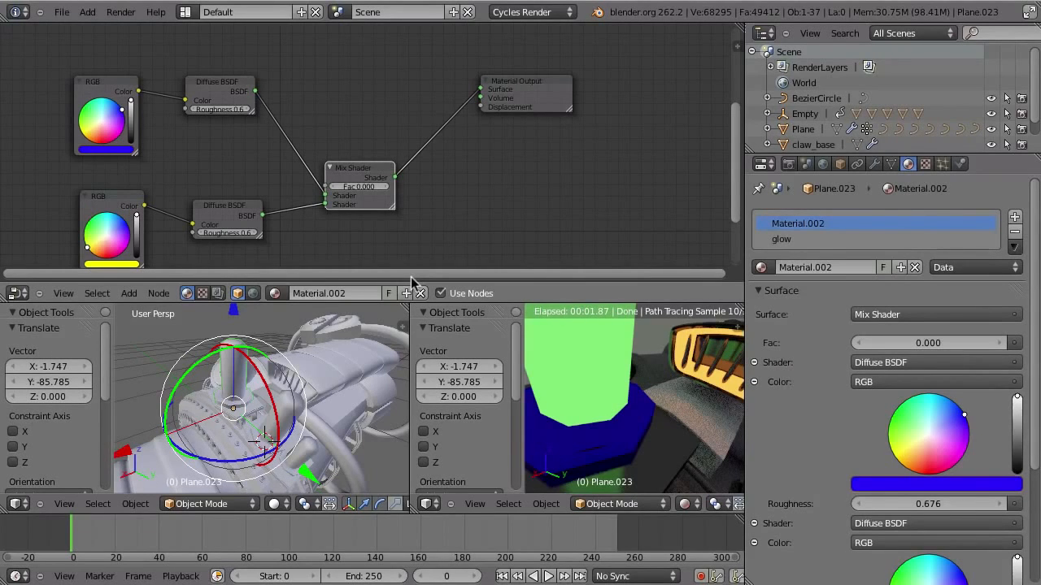
left_click_drag(532, 84, 551, 155)
left_click_drag(355, 177, 308, 177)
middle_click_drag(309, 177, 355, 139)
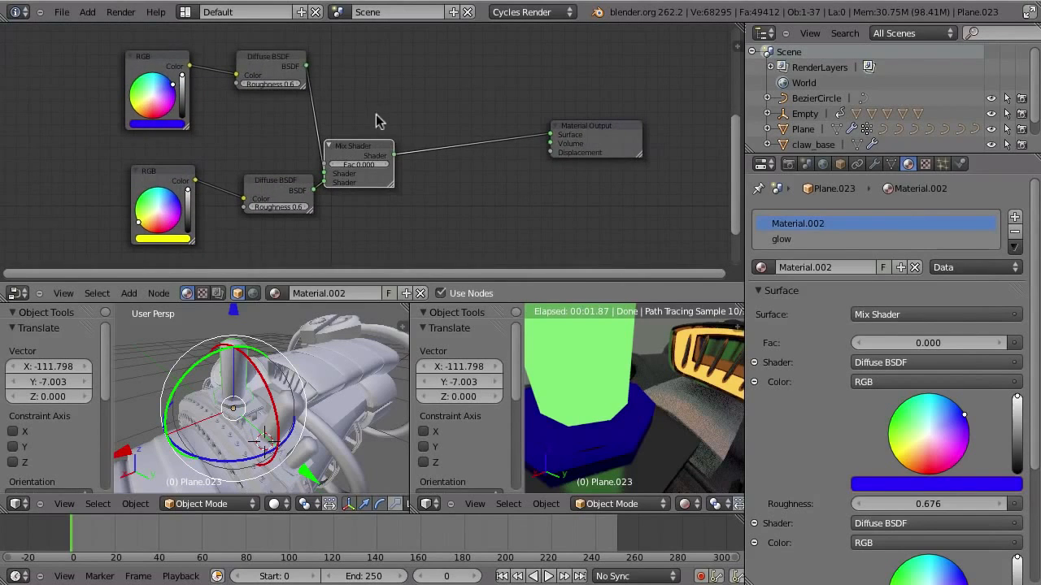
scroll(362, 203, "down", 1)
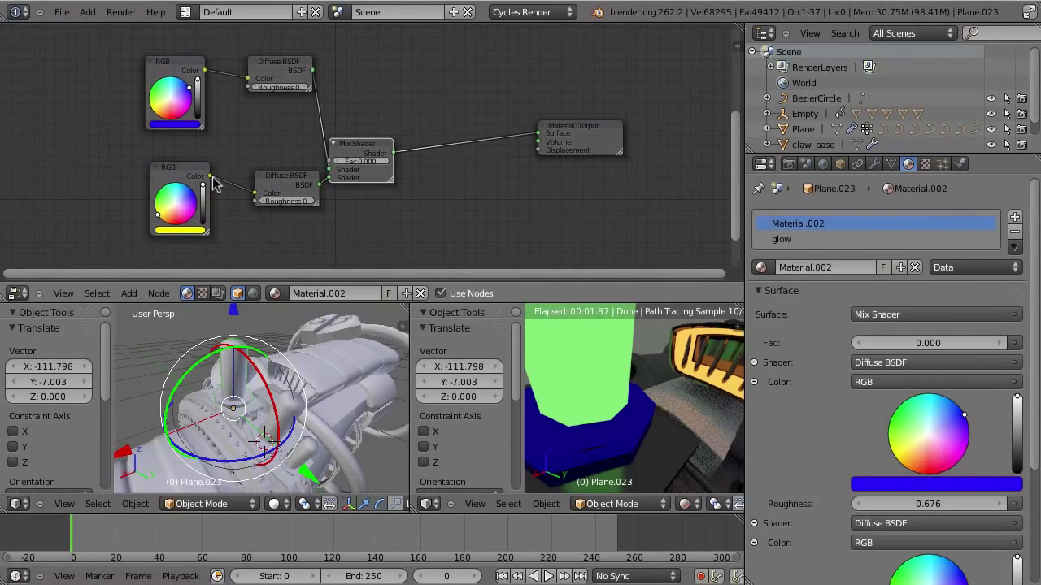
left_click(181, 186)
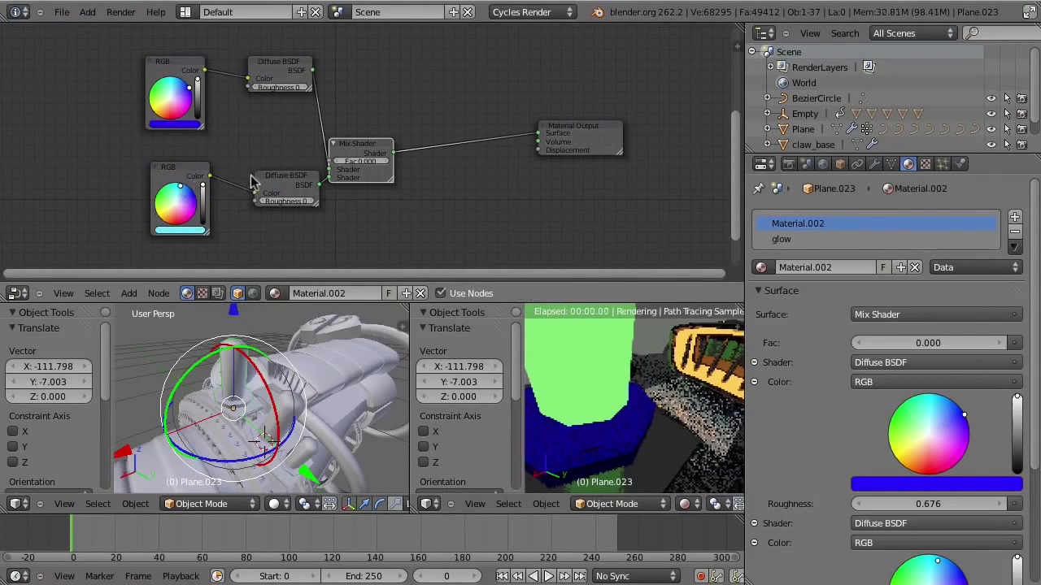
Step: Delete the Mix Shader with the second RGB and Diffuse BSDF nodes, and link the remaining Diffuse BSDF to the Material Output's Surface
key("x")
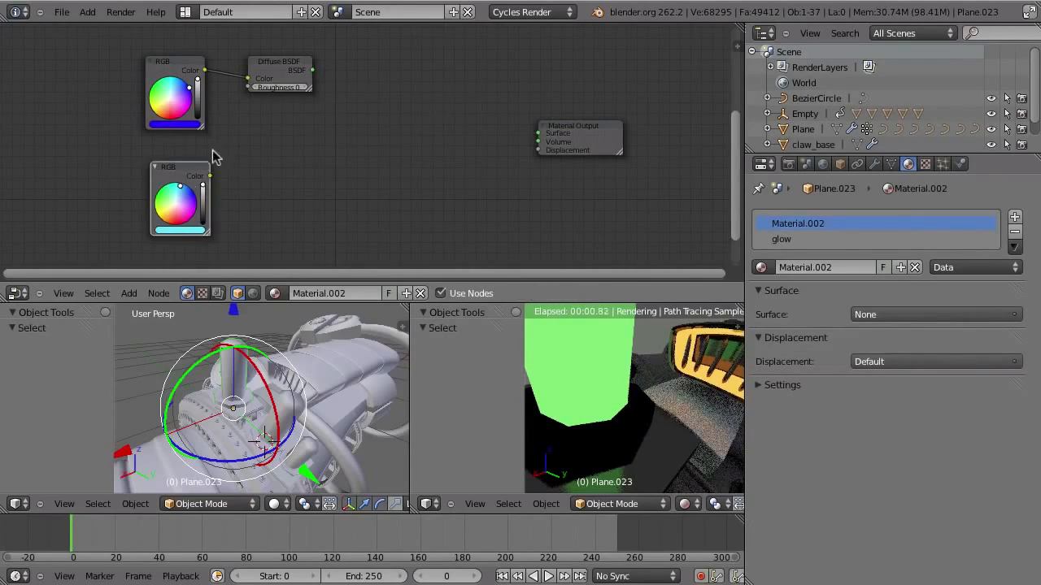
key("x")
left_click_drag(312, 70, 542, 131)
left_click_drag(567, 128, 532, 88)
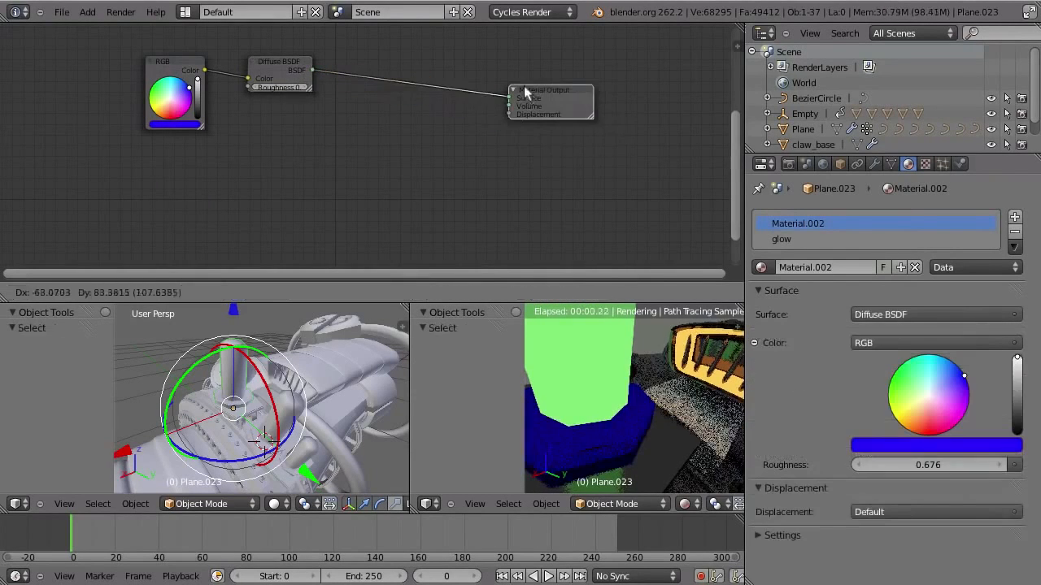
Step: Change the remaining RGB node's color to neutral gray and view the whole mechanical arm in the full-screen rendered viewport
key("BackSpace")
mouse_move(197, 89)
left_mouse_down()
mouse_move(206, 100)
mouse_move(196, 104)
left_mouse_up()
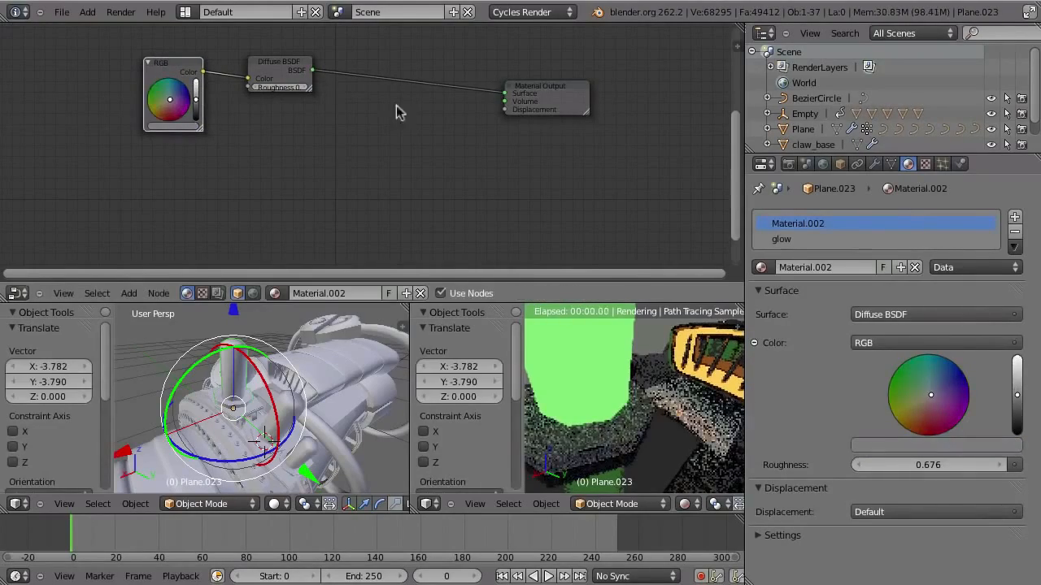
key("ctrl+Up")
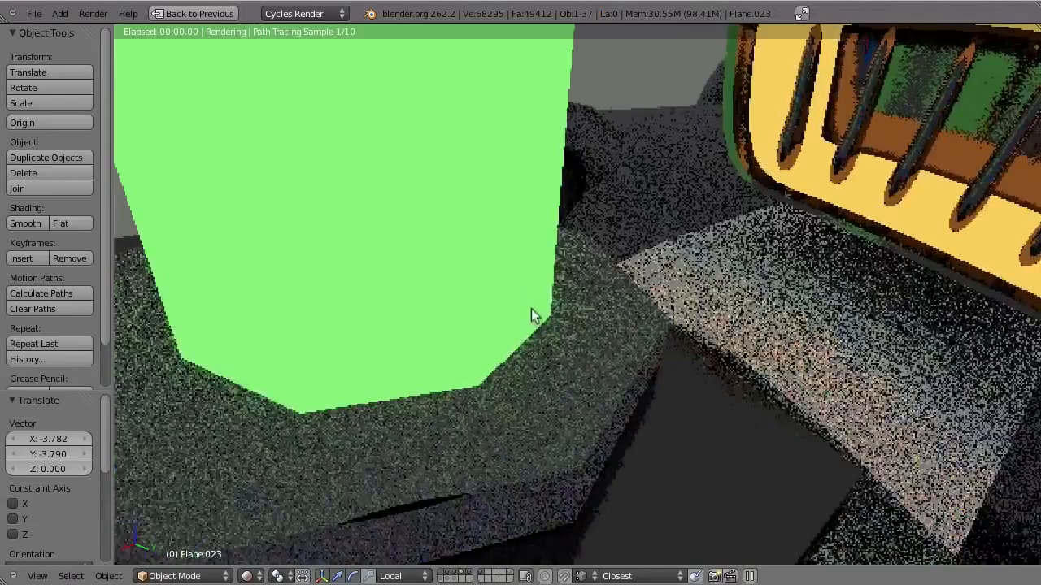
scroll(531, 309, "down", 5)
middle_click_drag(618, 319, 481, 345)
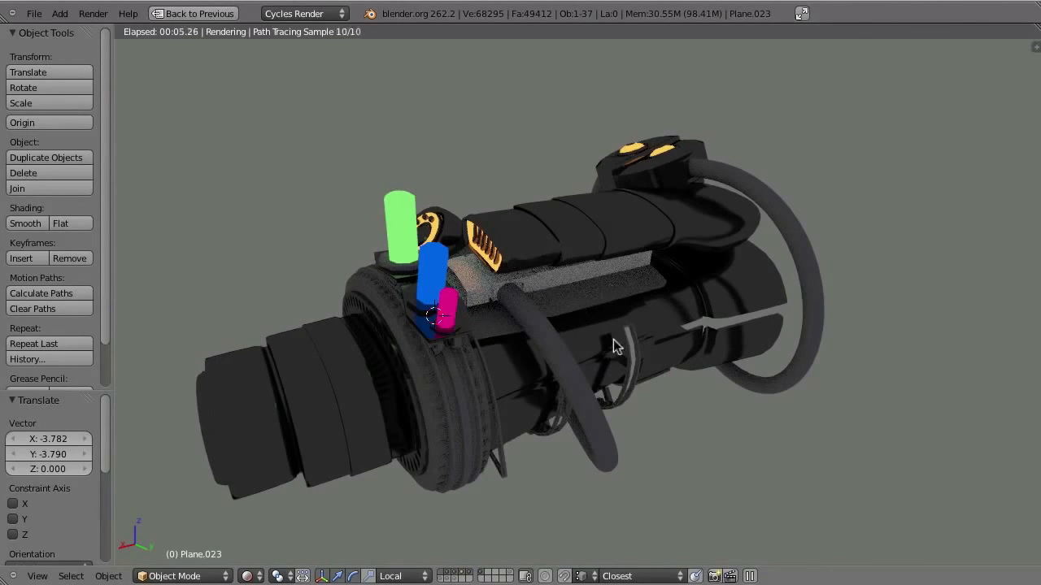
key("ctrl+Up")
Step: Assign the existing metal material to Plane.014, the part without a material on the side of the arm
scroll(590, 404, "up", 5)
scroll(590, 404, "up", 3)
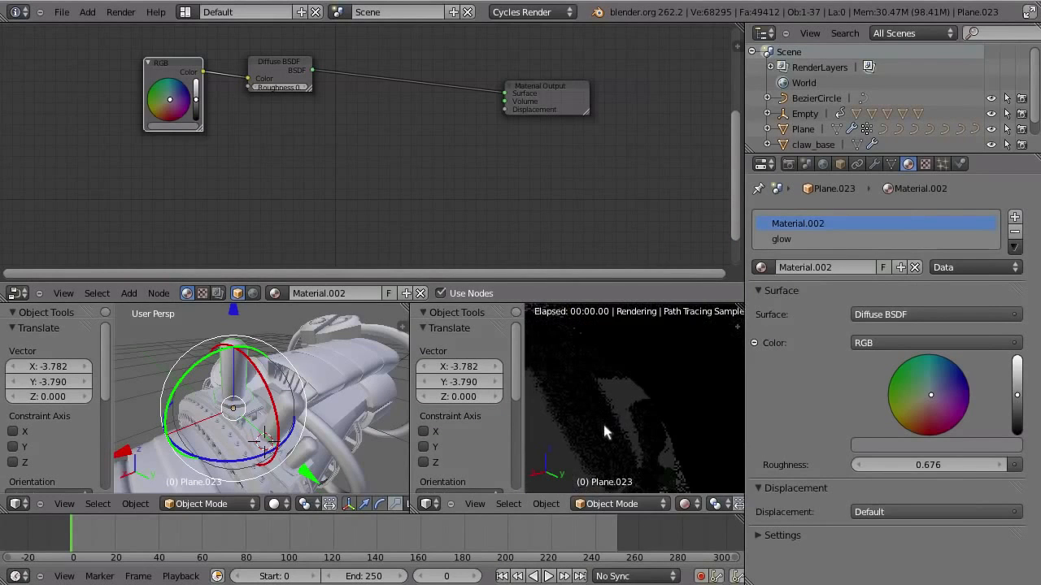
right_click(678, 472)
right_click(331, 429)
middle_click_drag(332, 428, 551, 371)
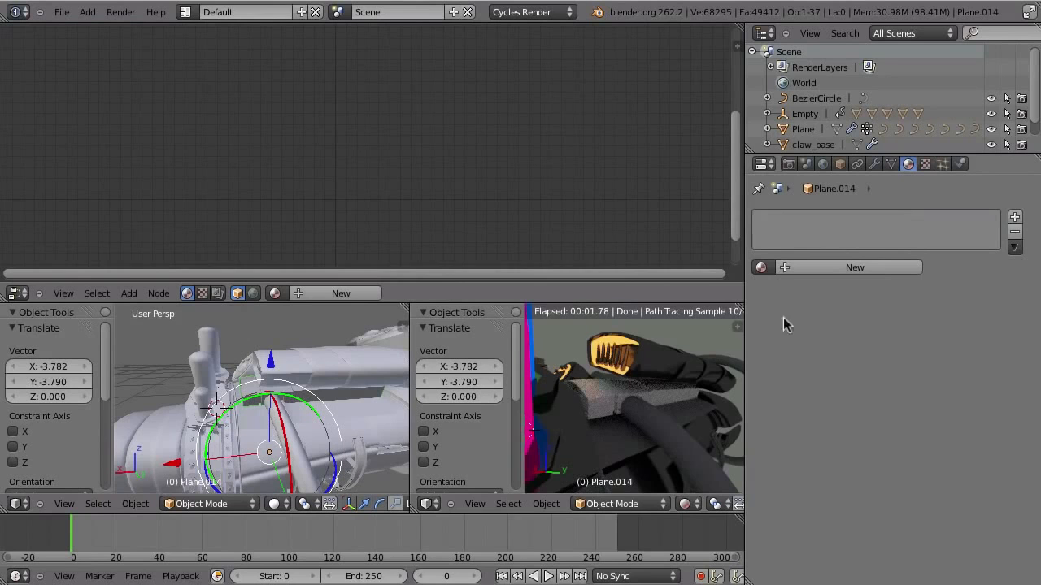
left_click(760, 267)
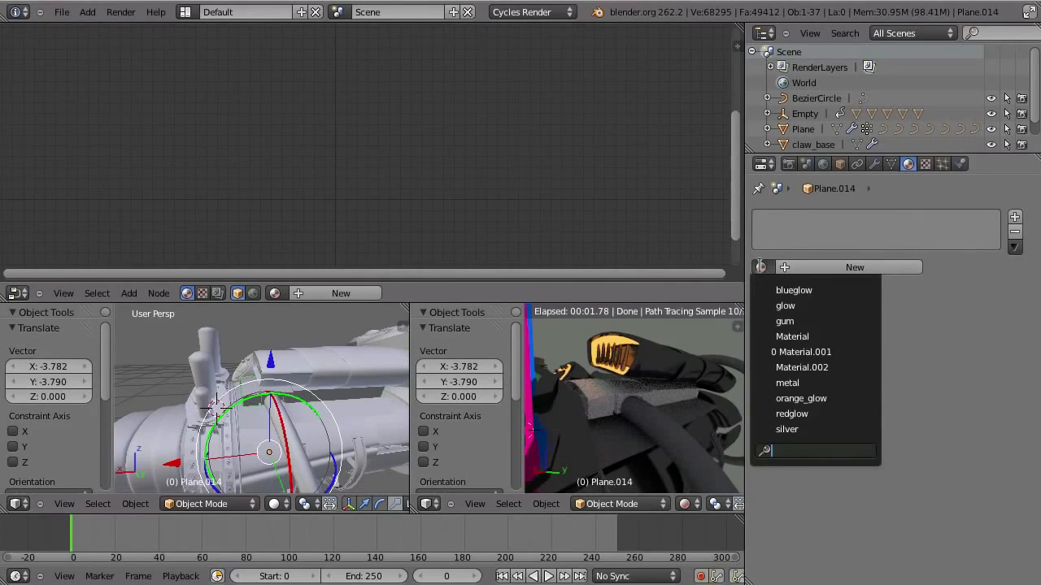
left_click(799, 386)
middle_click_drag(574, 450, 613, 423)
scroll(630, 418, "up", 5)
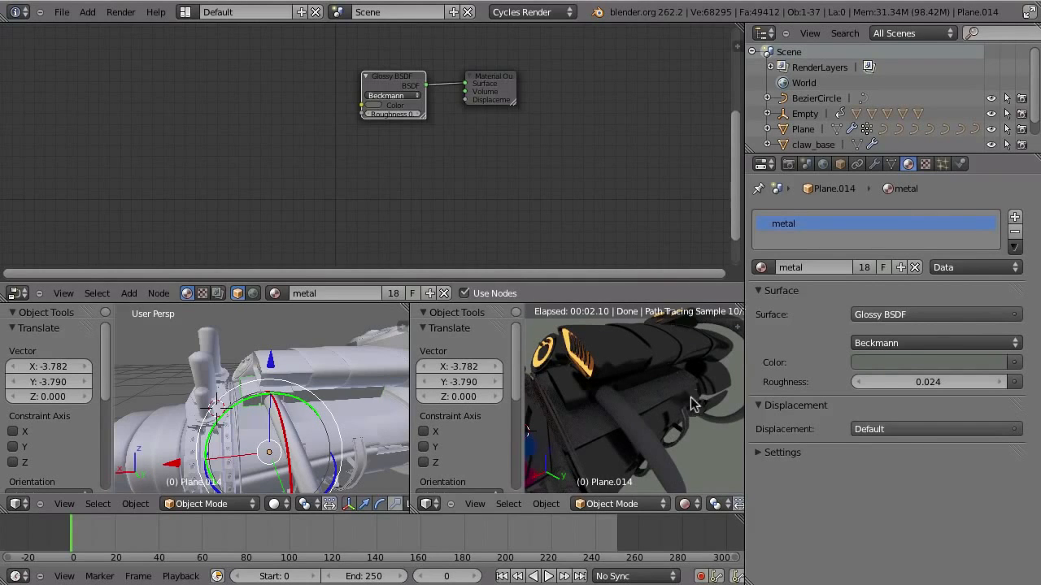
Step: Enlarge the rendered viewport and set the metal material's Glossy BSDF Roughness to 0.308
left_click_drag(411, 394, 268, 392)
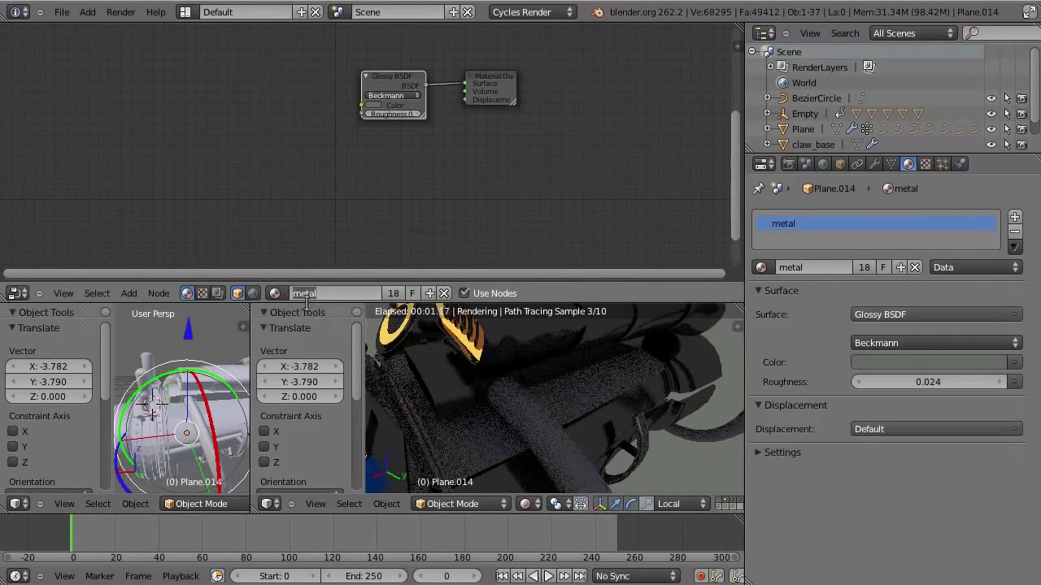
left_click_drag(309, 303, 317, 139)
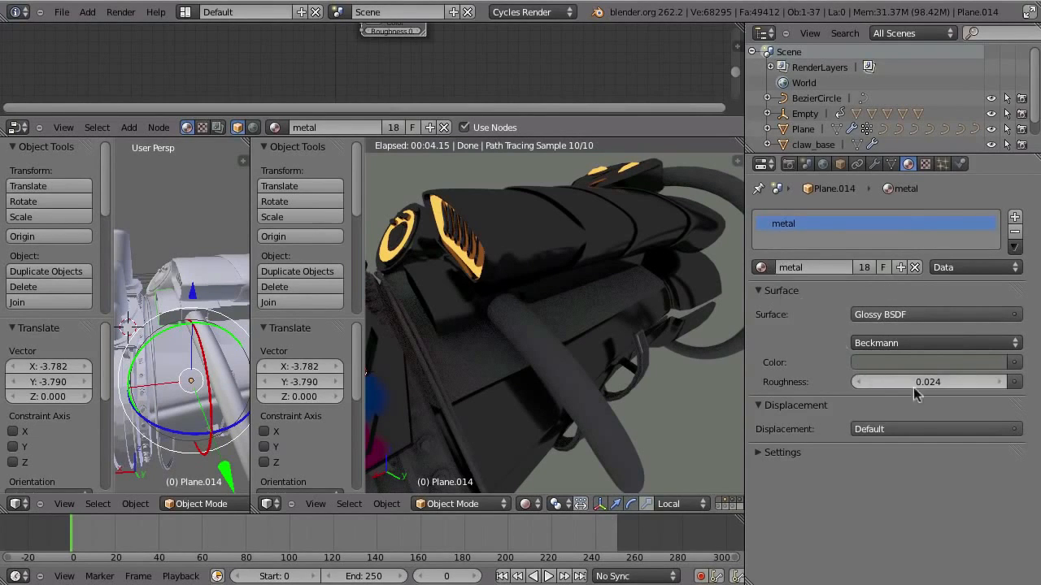
left_click_drag(935, 385, 956, 393)
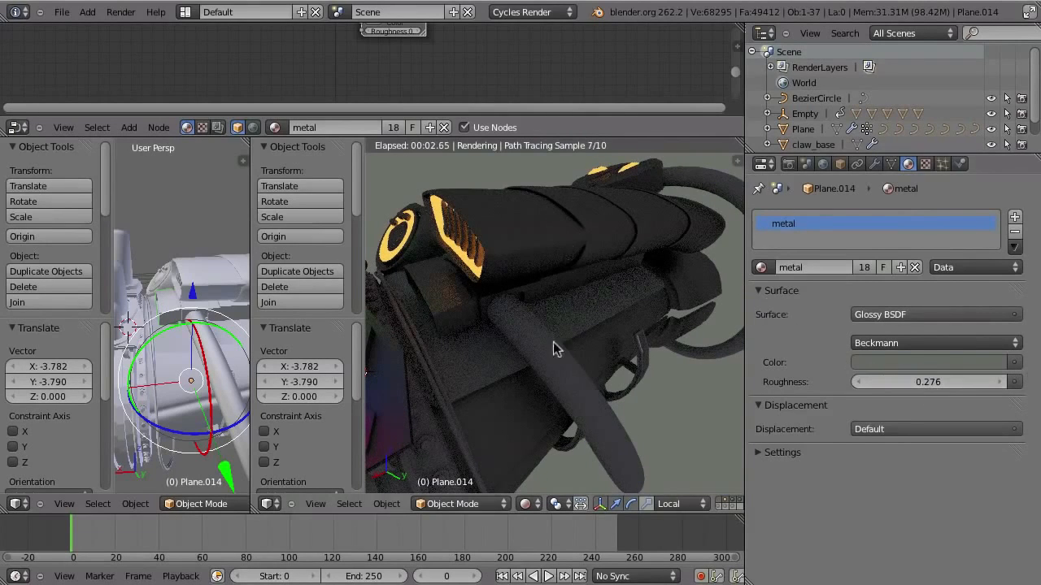
left_click_drag(931, 392, 941, 379)
middle_click_drag(553, 390, 573, 358)
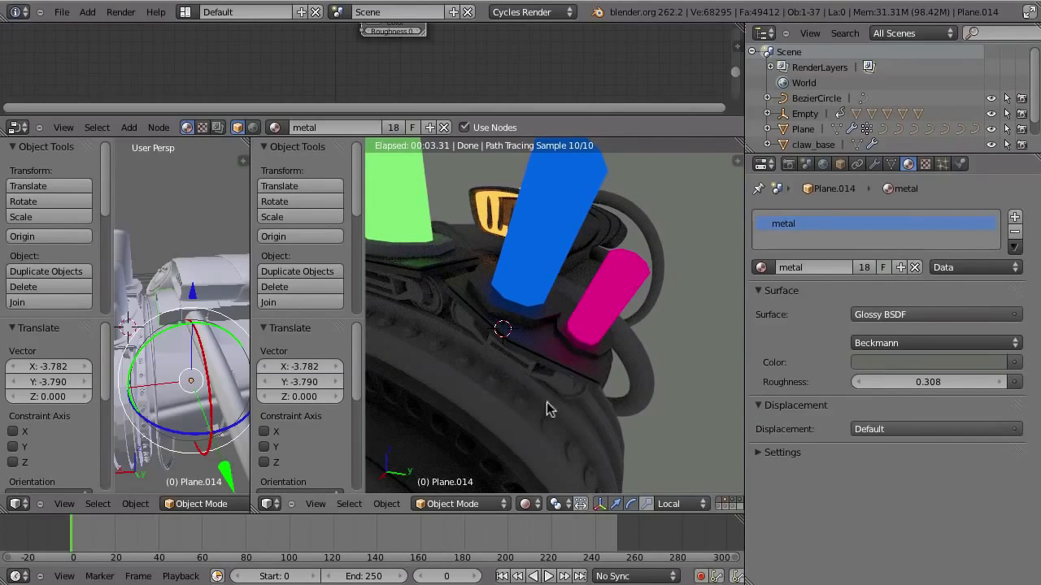
scroll(546, 402, "down", 6)
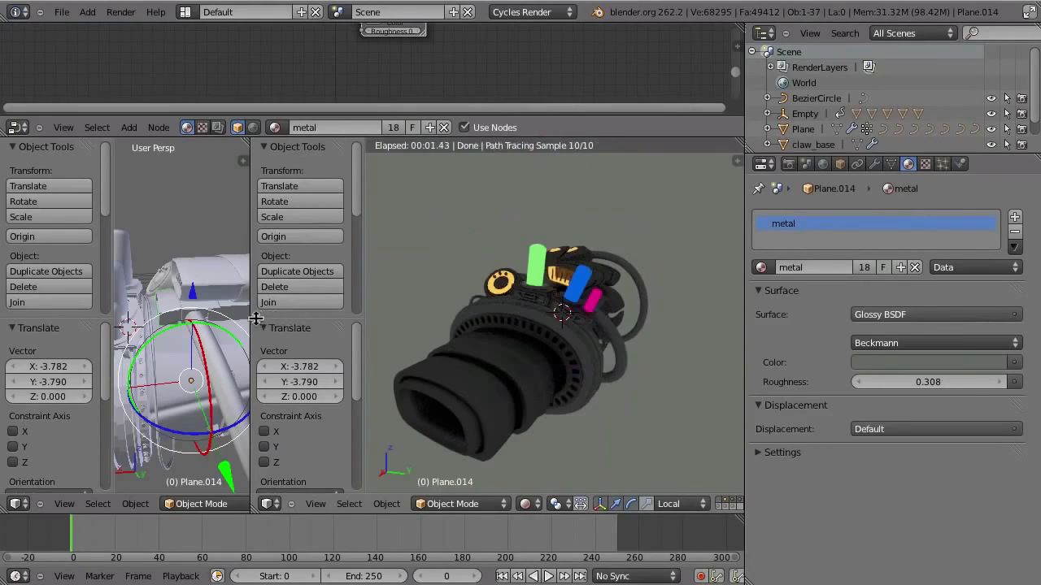
Step: Move all objects, including the claws, to the first layer and display that layer in the enlarged solid viewport
left_click_drag(251, 317, 616, 317)
scroll(430, 359, "down", 6)
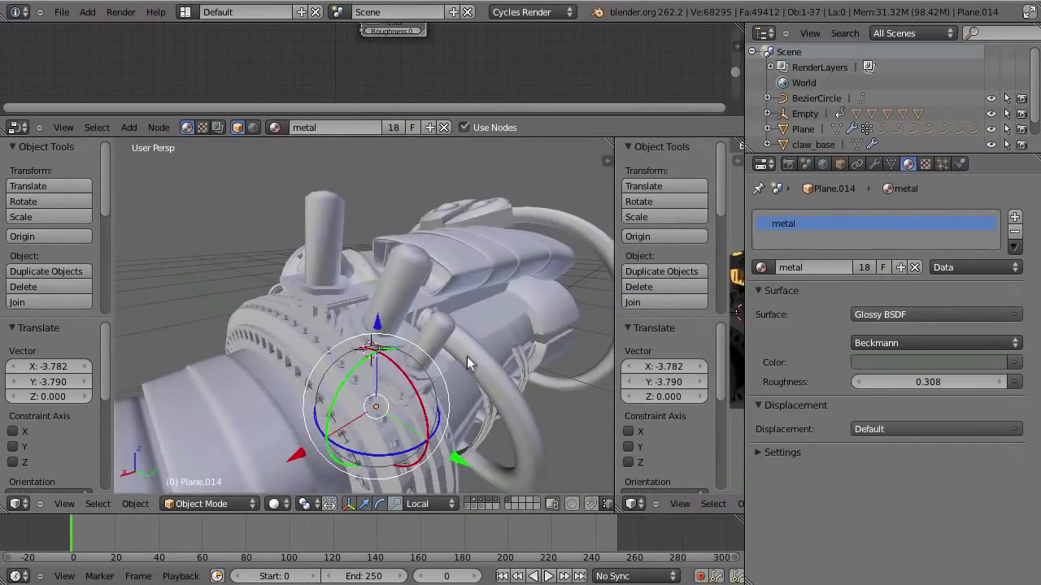
middle_click_drag(488, 268, 382, 309)
scroll(376, 311, "up", 3)
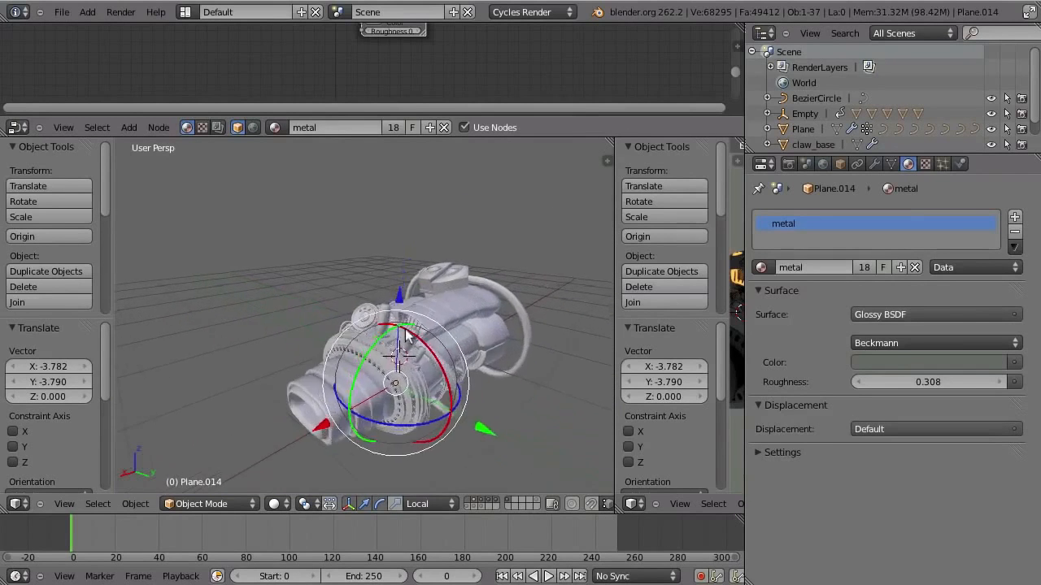
key("m")
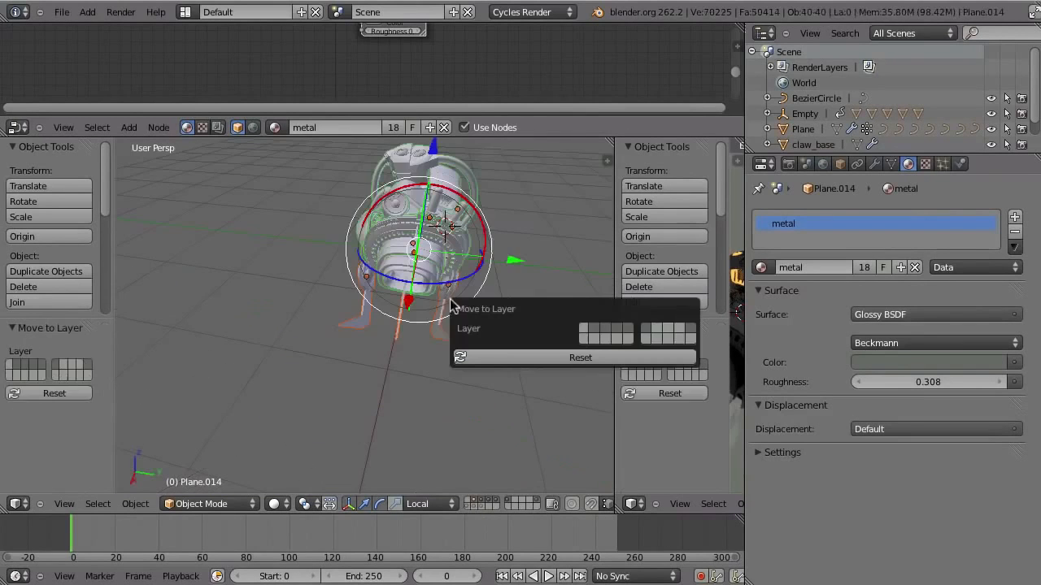
left_click(583, 328)
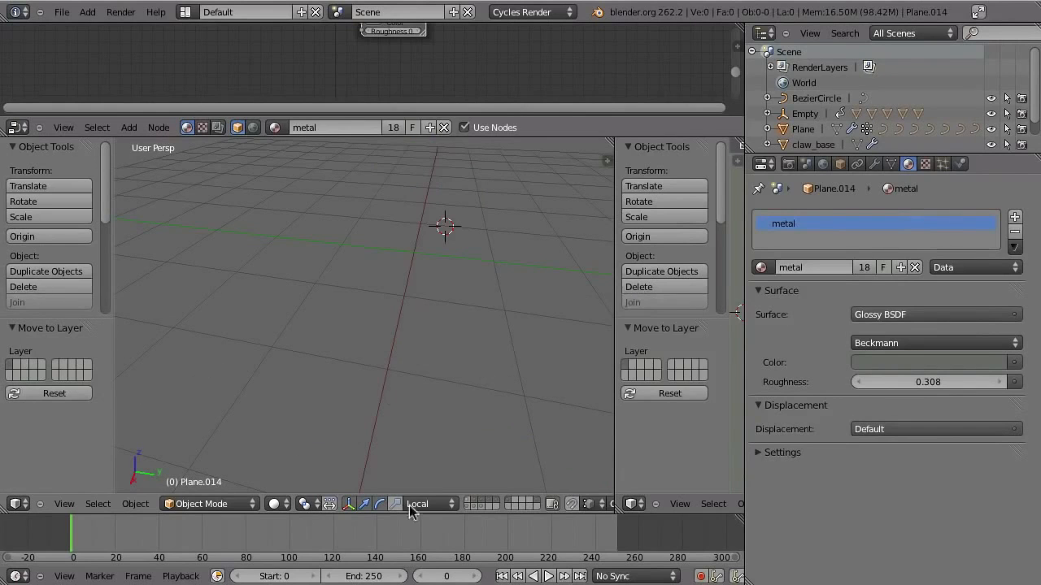
left_click(461, 499)
Step: Move Plane.001, the extra claw-shaped plane above the two claws, to layer 15
middle_click_drag(448, 476, 358, 284)
middle_click_drag(342, 358, 324, 444, "ctrl")
right_click(301, 212)
middle_click_drag(298, 214, 338, 309)
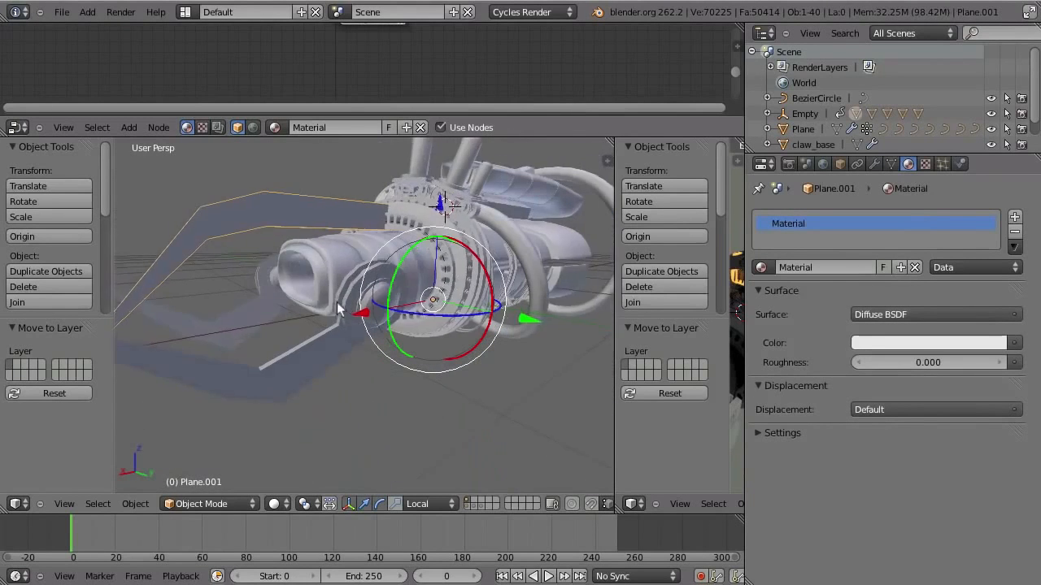
key("m")
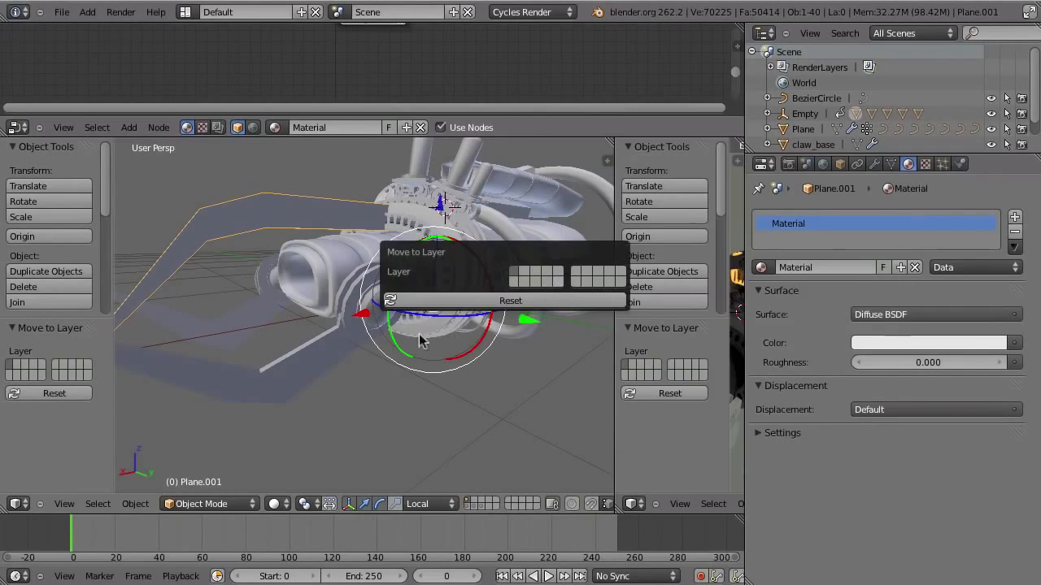
left_click(558, 281)
Step: Assign the existing silver material to both claws, claw_1.001 and claw_1
middle_click_drag(307, 358, 419, 308)
right_click(420, 308)
right_click(503, 369)
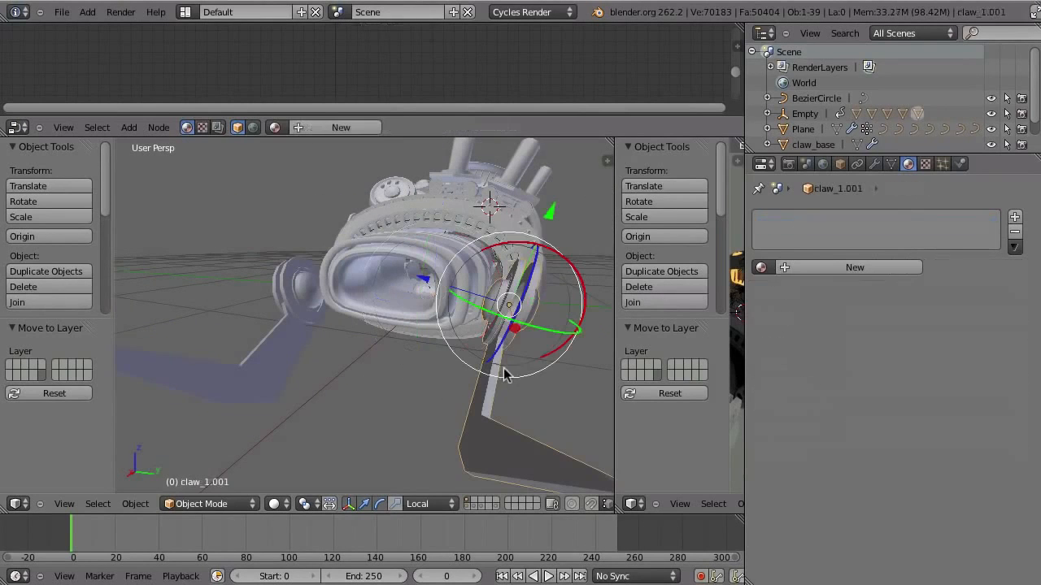
left_click(761, 267)
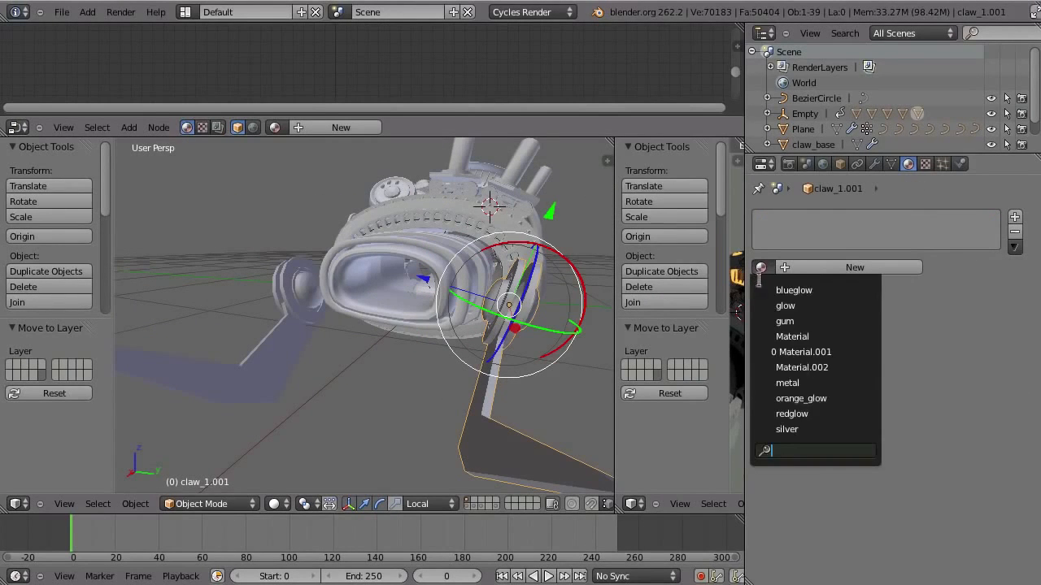
left_click(787, 429)
right_click(275, 355)
middle_click_drag(279, 360, 437, 294)
left_click_drag(995, 382, 1036, 382)
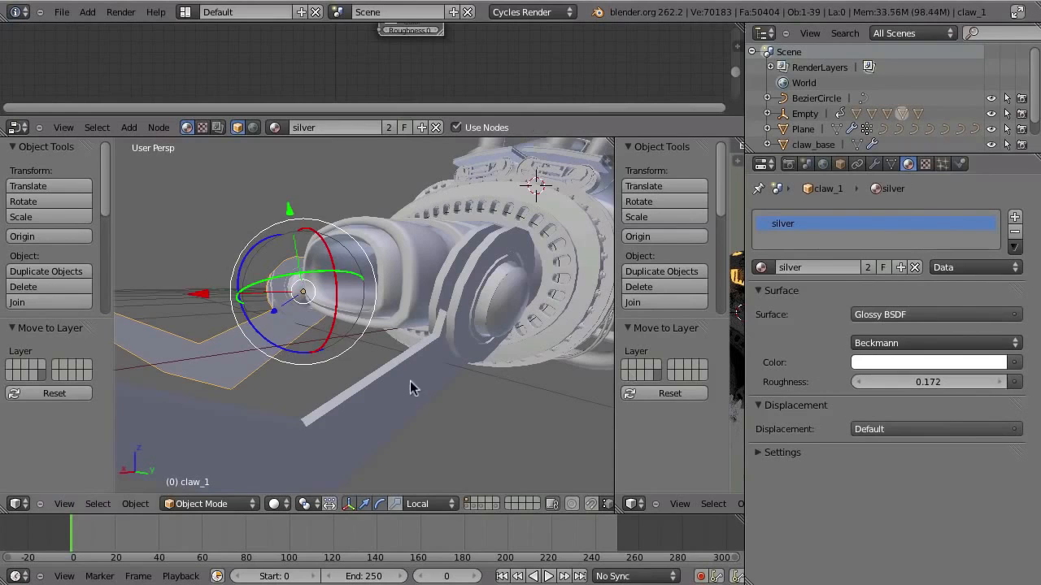
Step: Preview the silver claws in Rendered viewport shading and return the viewport to Solid shading
right_click(460, 385)
left_click(277, 503)
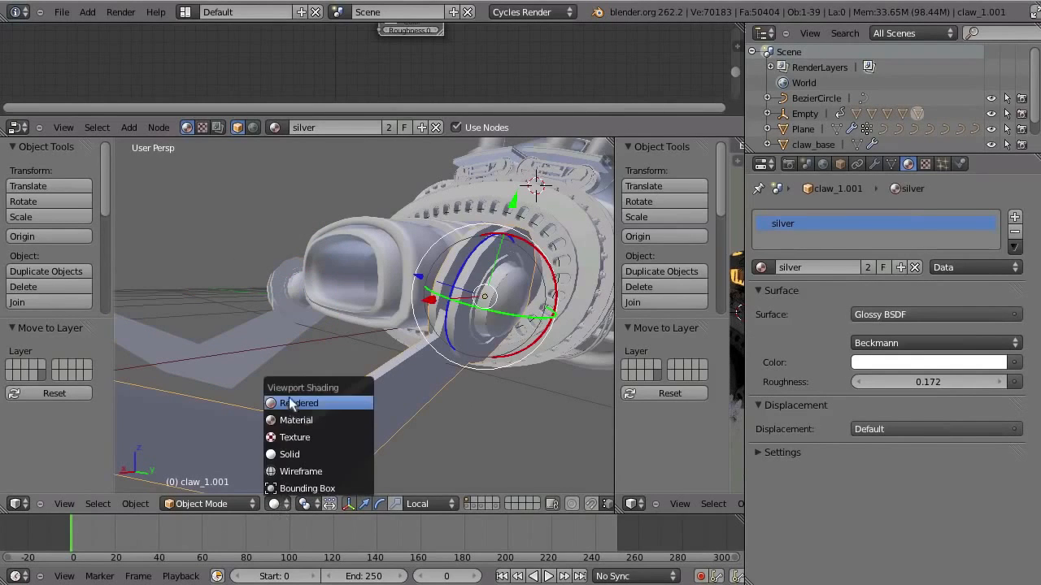
left_click(288, 398)
middle_click_drag(451, 384, 423, 456)
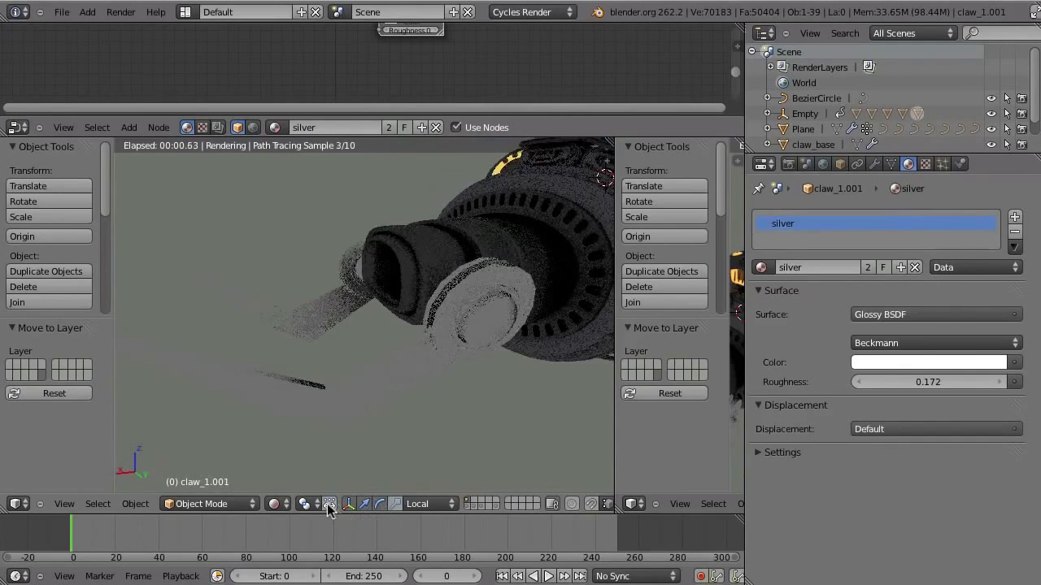
left_click(211, 504)
left_click(277, 503)
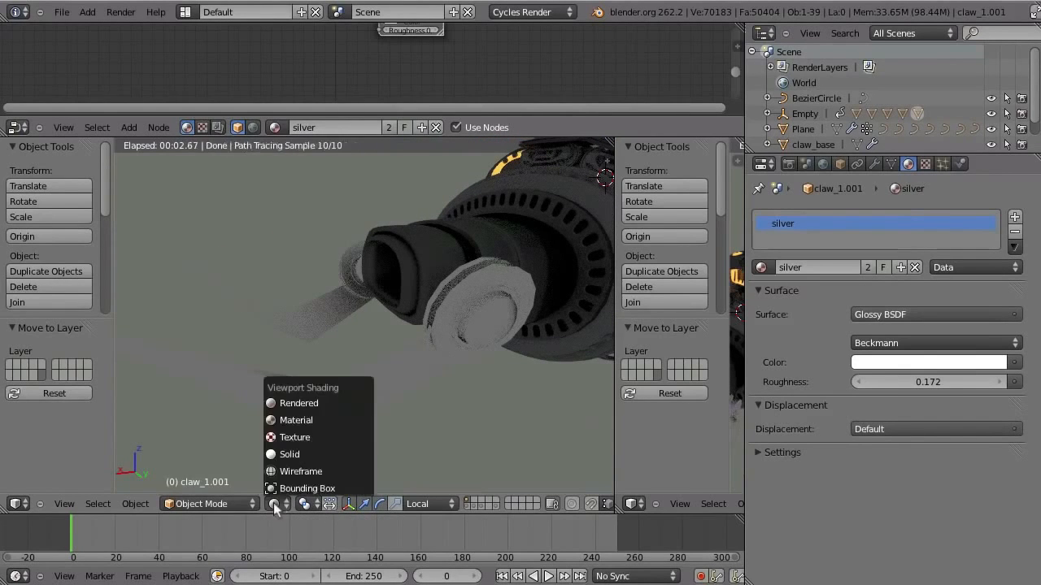
left_click(302, 447)
Step: Add the claw_1.001 object to the existing gun group
mouse_move(410, 380)
middle_mouse_down()
mouse_move(401, 299)
mouse_move(374, 303)
mouse_move(393, 294)
middle_mouse_up()
right_click(382, 329)
right_click(388, 394, "shift")
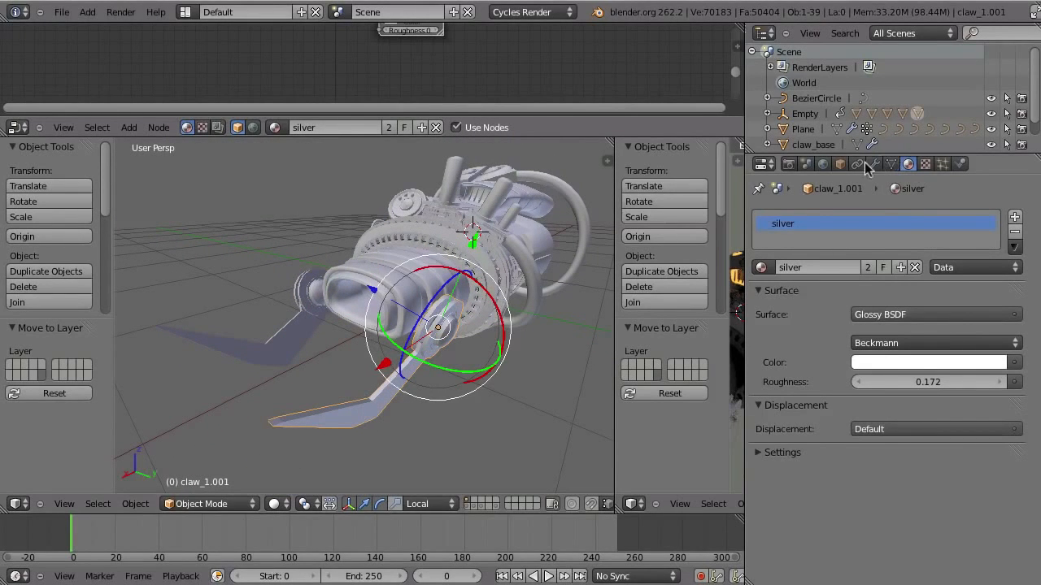
left_click(842, 164)
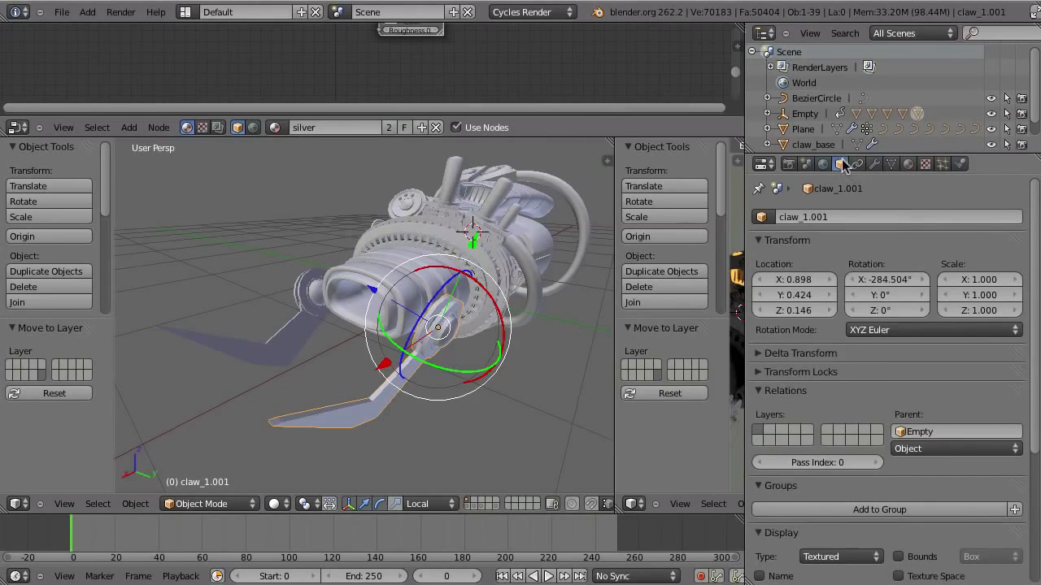
scroll(840, 237, "down", 5)
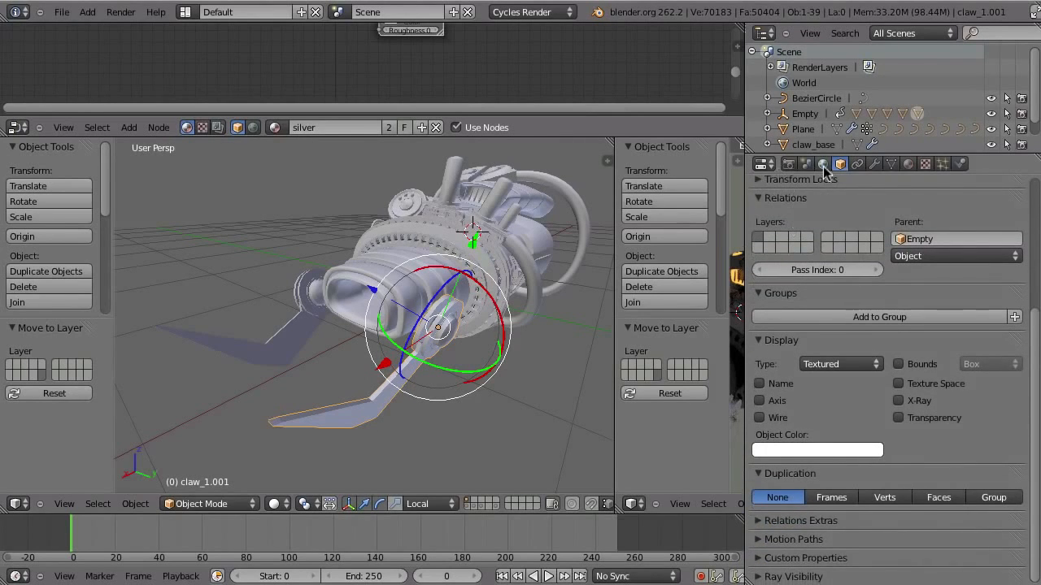
left_click(853, 319)
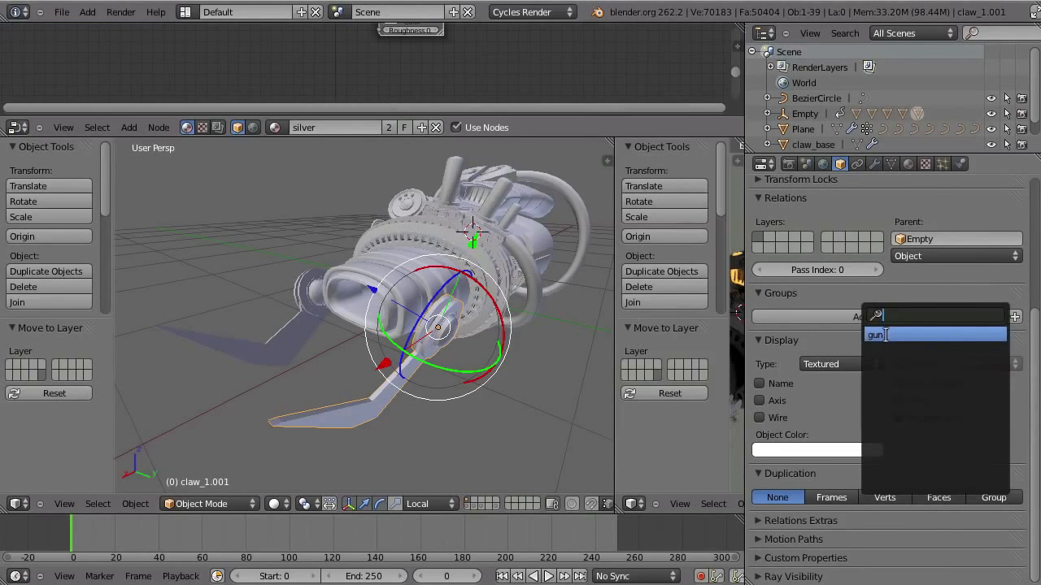
left_click(884, 335)
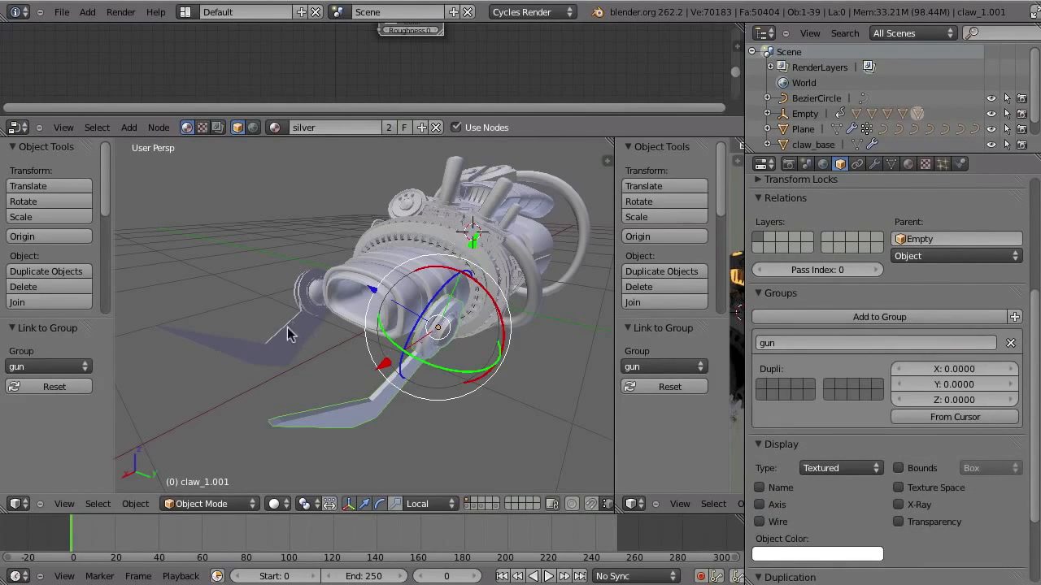
Step: Add the other claw, claw_1, to the gun group as well and save the file over the existing one
right_click(289, 335)
left_click(874, 317)
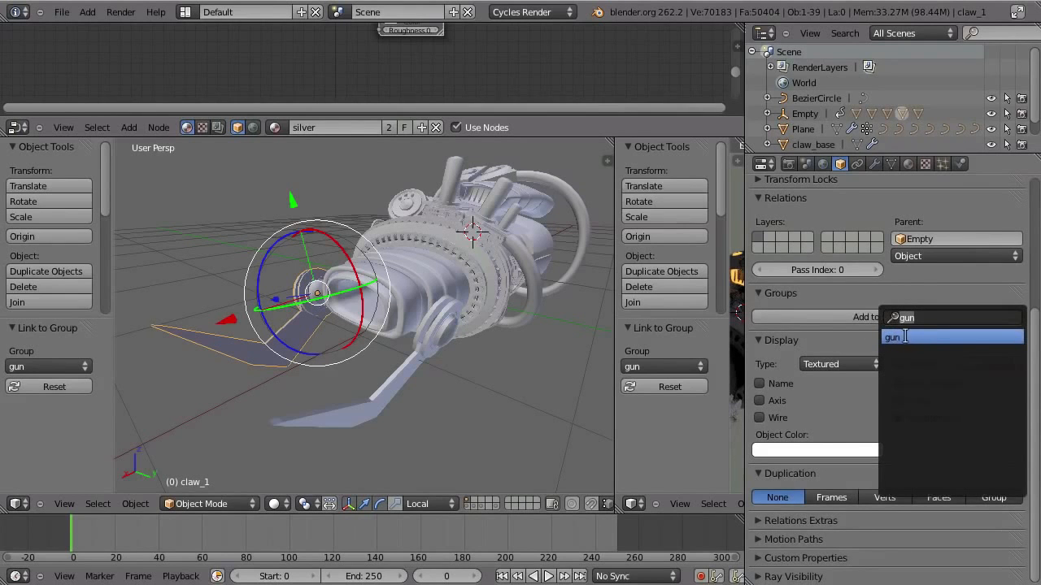
left_click(904, 337)
middle_click_drag(499, 380, 474, 347)
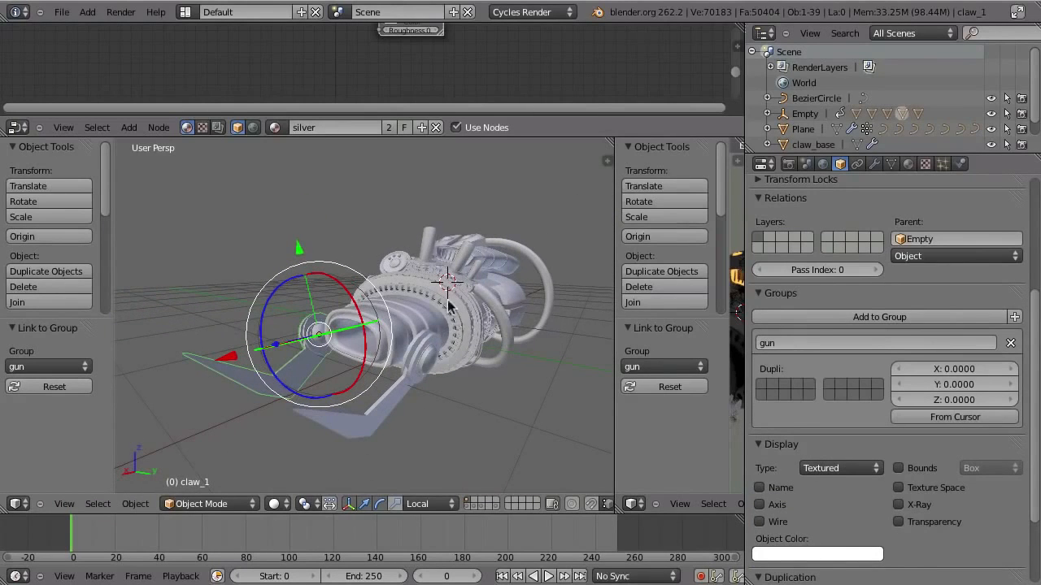
key("ctrl+s")
left_click(400, 326)
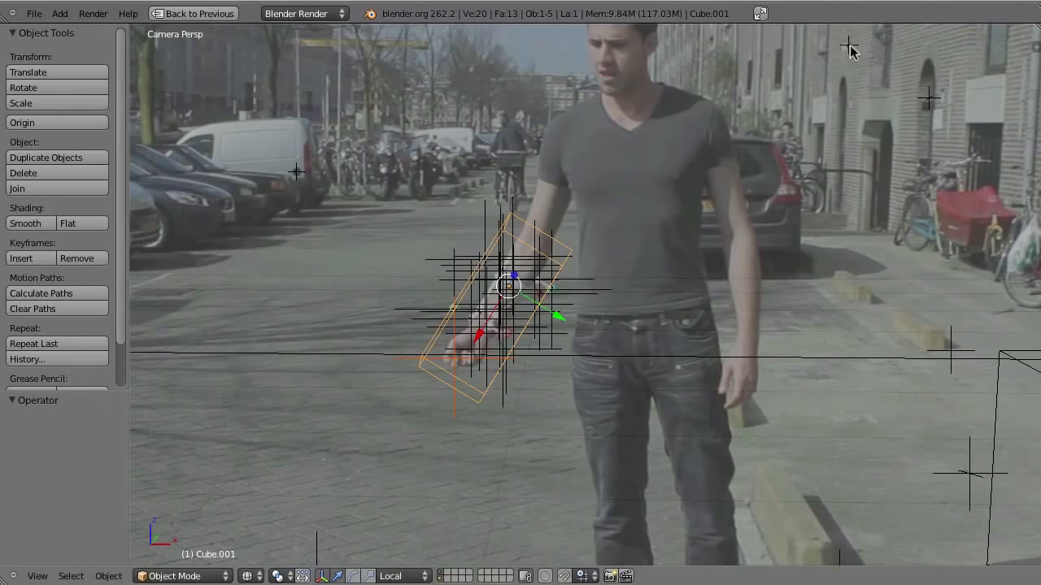
Step: In the tracking file, enlarge the movie clip editor, switch it to Tracking mode and make Camera the active tracking object
key("ctrl+Up")
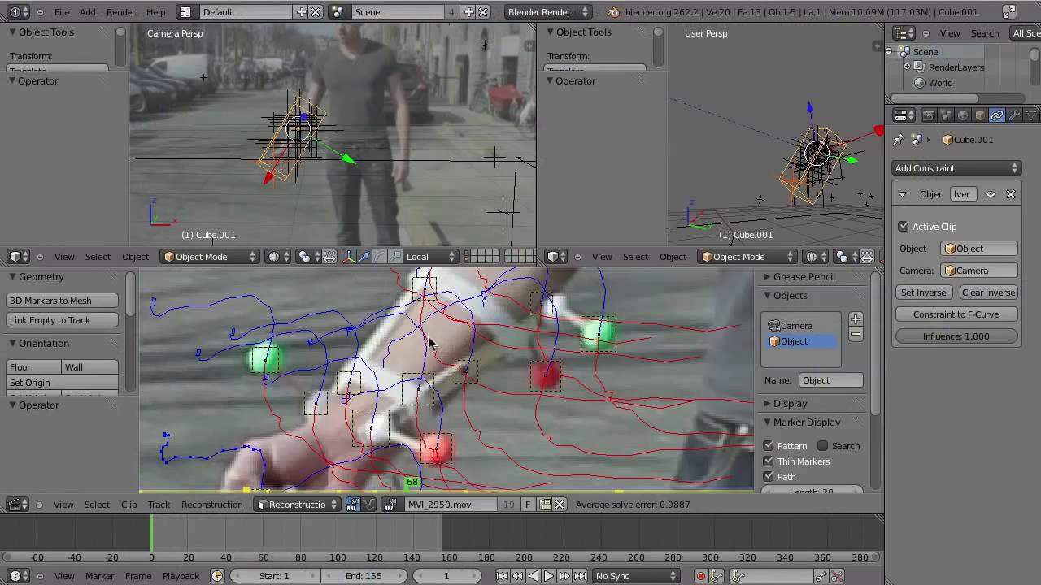
key("ctrl+Up")
scroll(540, 398, "down", 2)
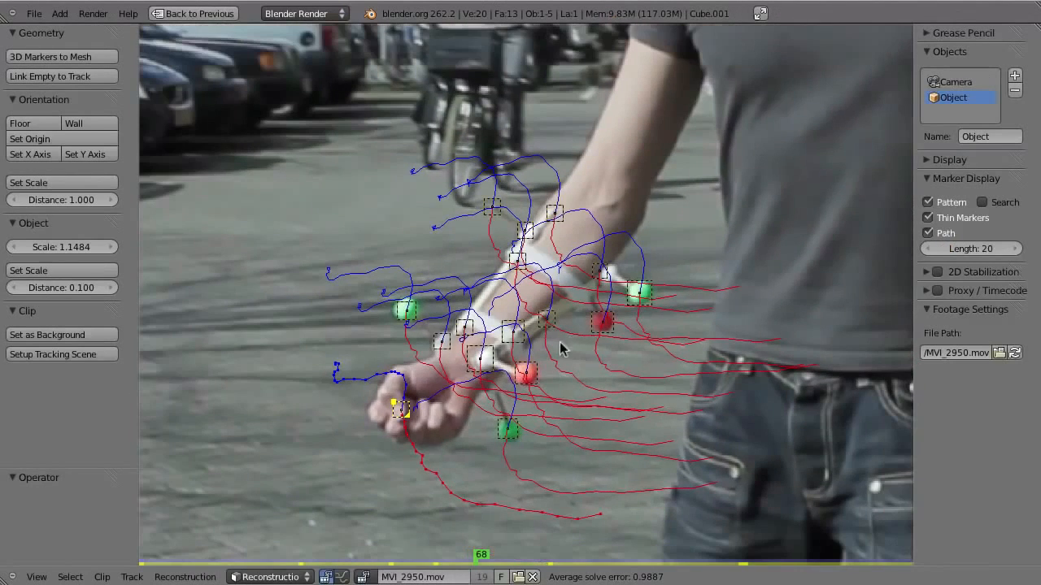
left_click(298, 579)
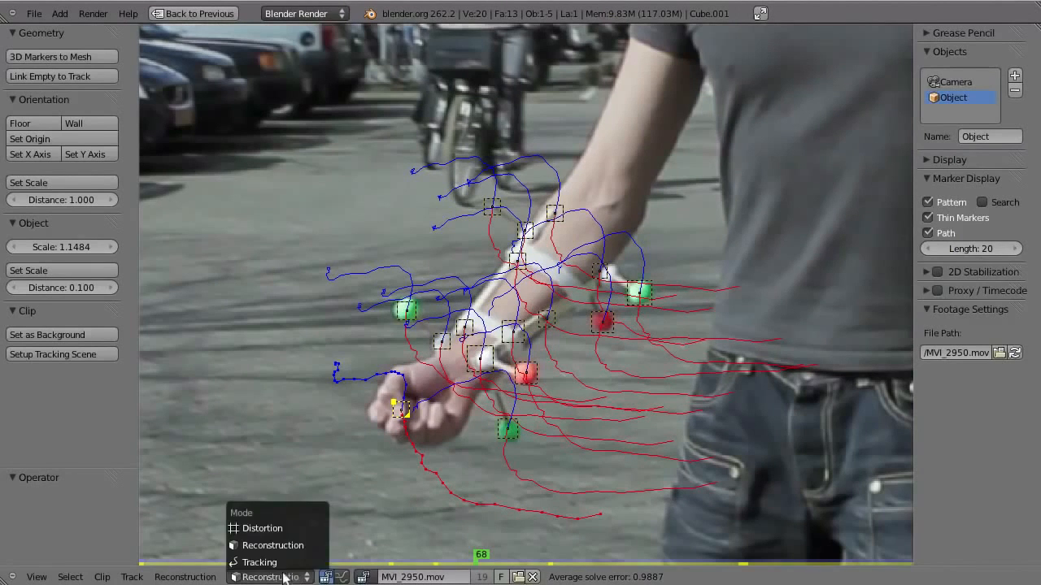
left_click(297, 558)
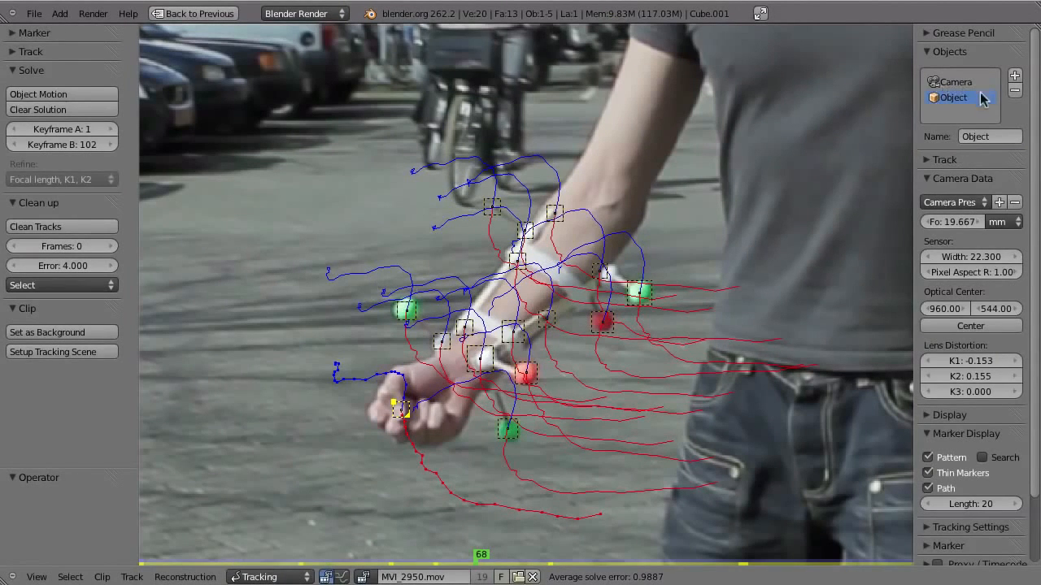
left_click(955, 82)
left_click(935, 179)
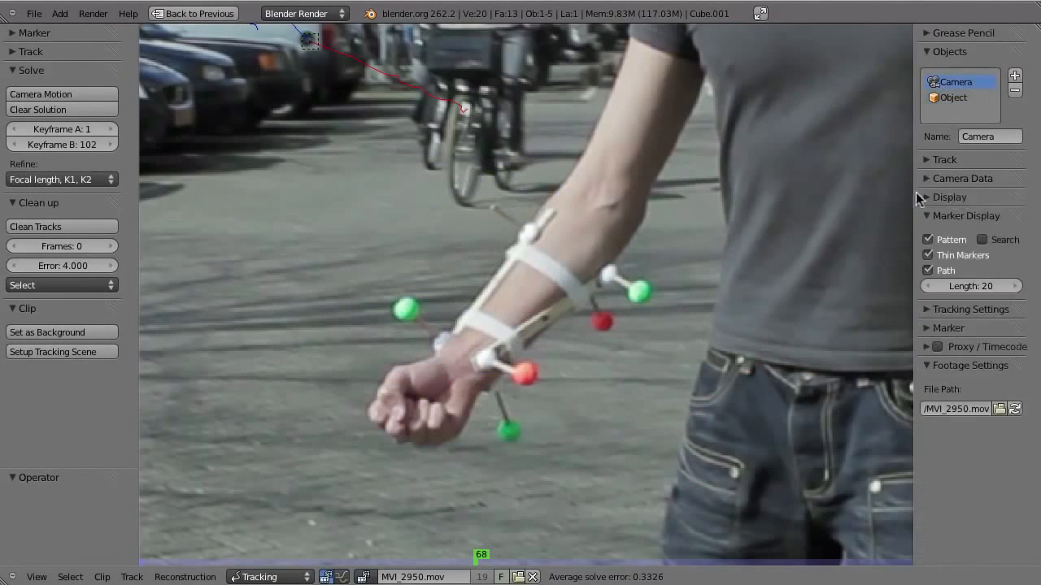
Step: Enable Proxy / Timecode for the MVI_2950.mov clip with a 50% undistorted proxy and the Free Run (rec date) timecode index
left_click(943, 348)
left_click(948, 350)
key("shift+Left")
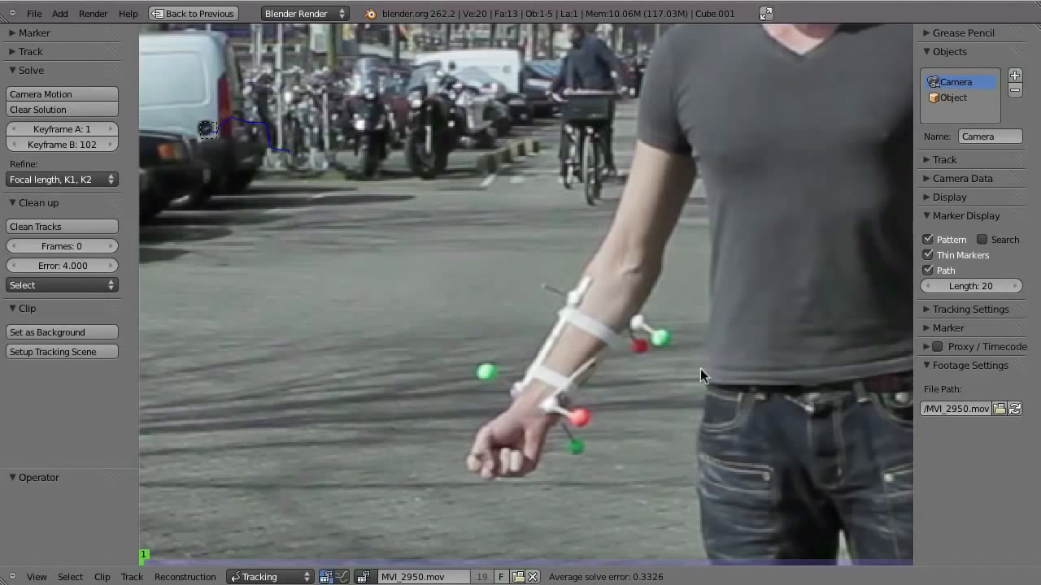
left_click(948, 351)
left_click(937, 346)
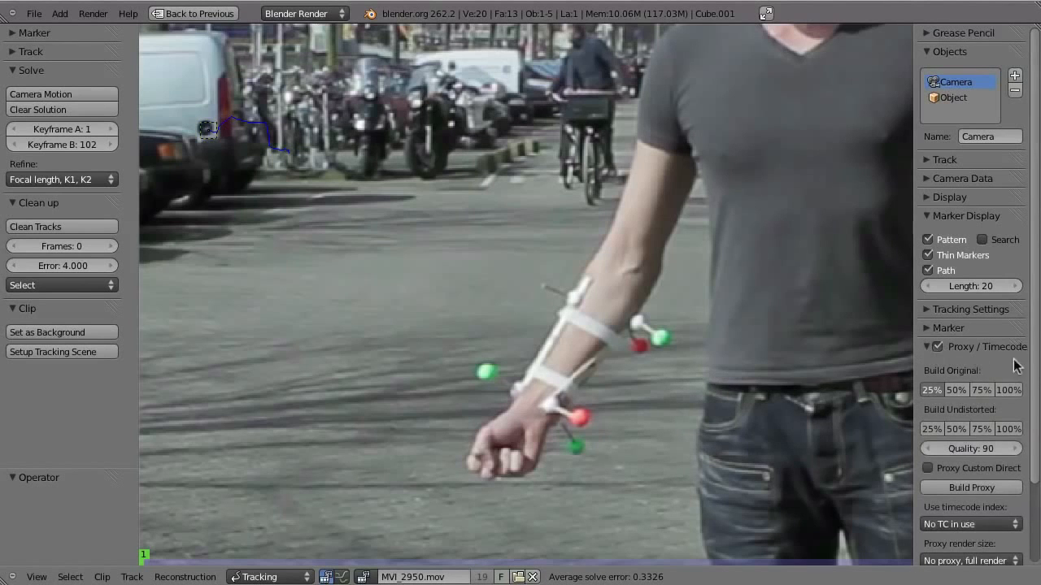
left_click(956, 431)
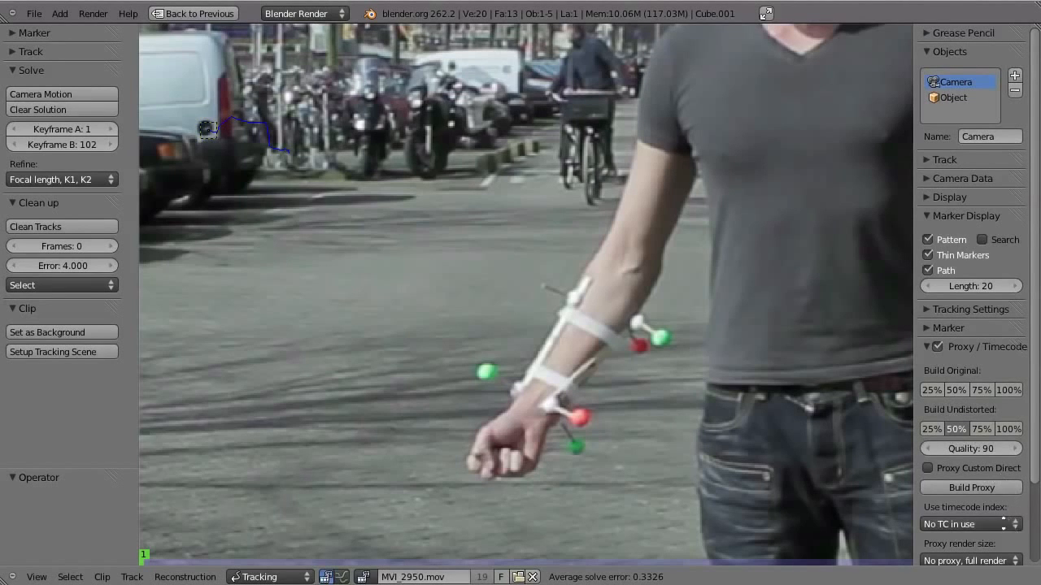
scroll(976, 390, "down", 3)
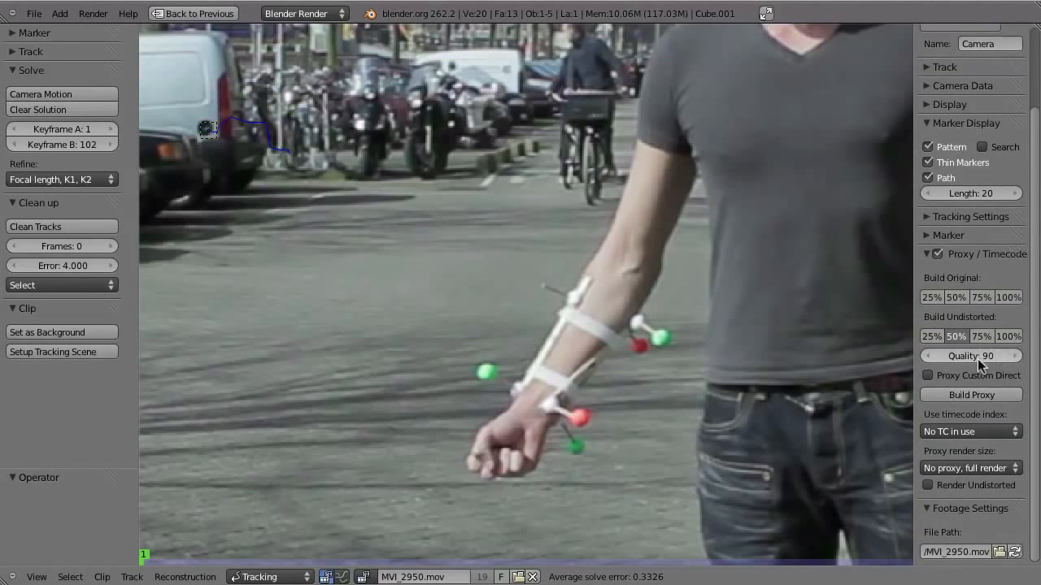
left_click(957, 437)
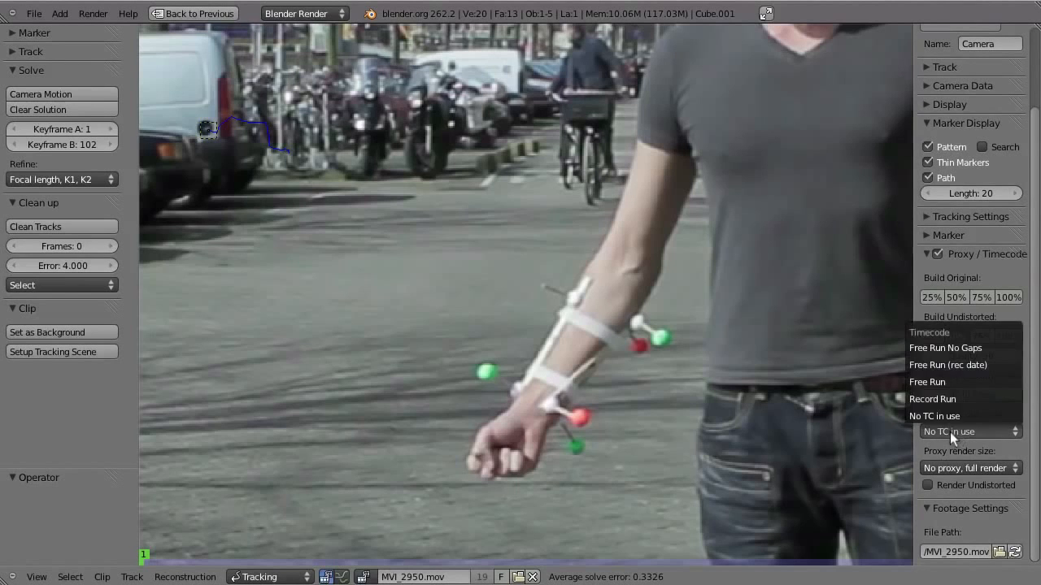
left_click(955, 366)
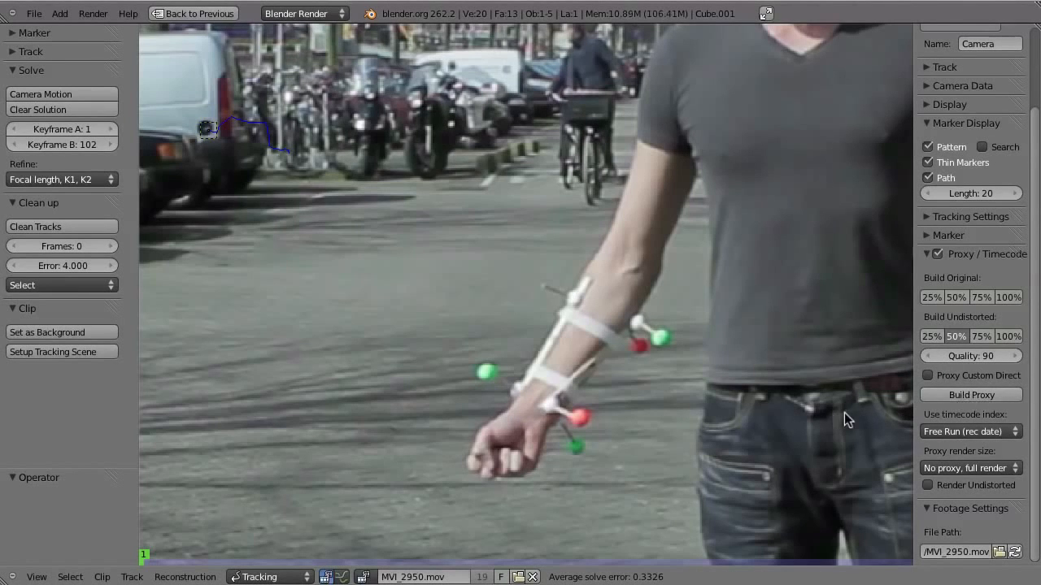
Step: Set the background movie clip in the enlarged camera view to Proxy size 50% and play the animation to check playback
key("ctrl+Up")
key("ctrl+Up")
key("alt+a")
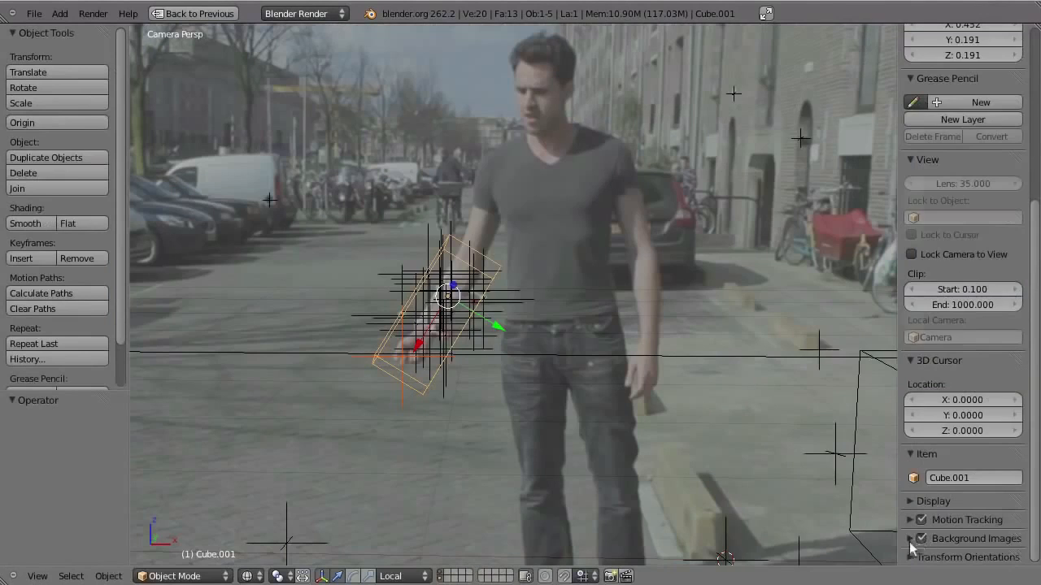
left_click(910, 539)
scroll(919, 520, "down", 6)
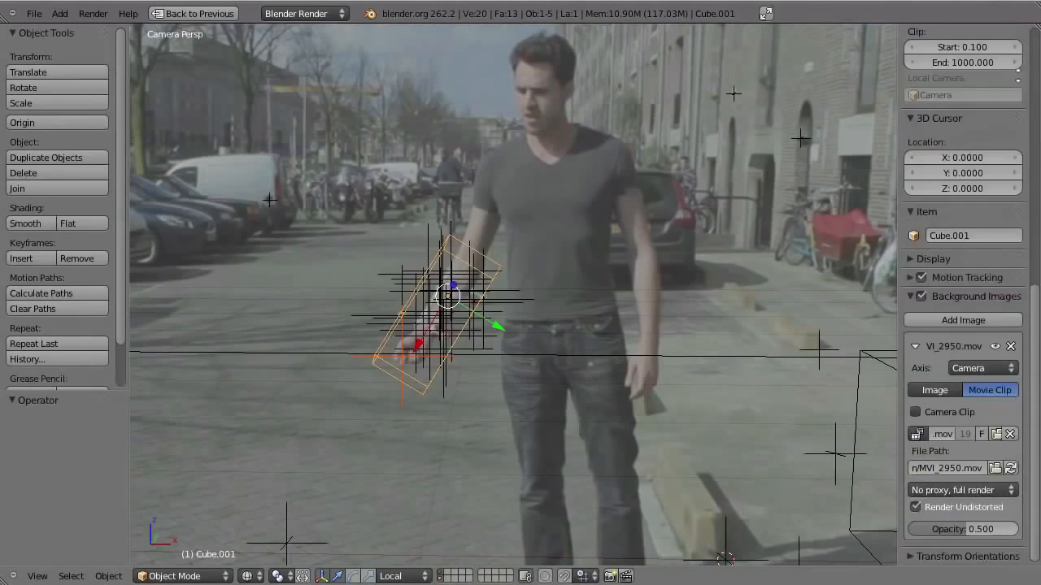
left_click(945, 488)
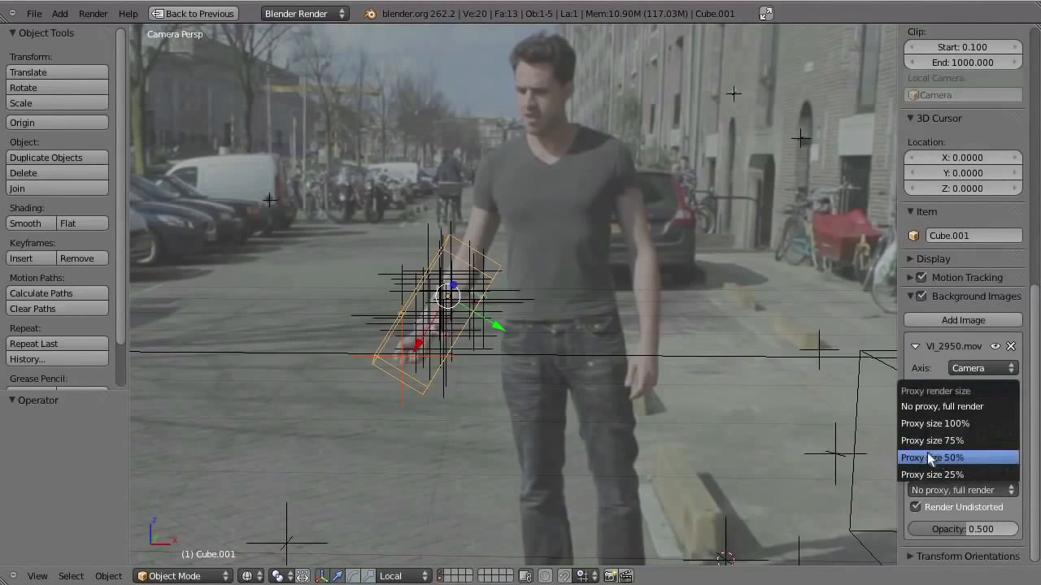
left_click(928, 457)
key("alt+a")
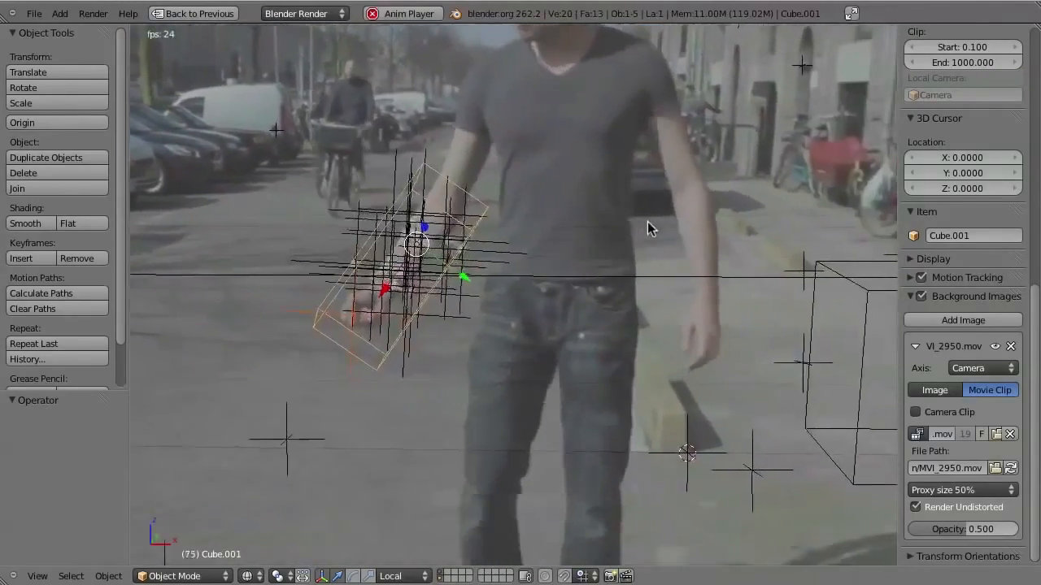
key("Escape")
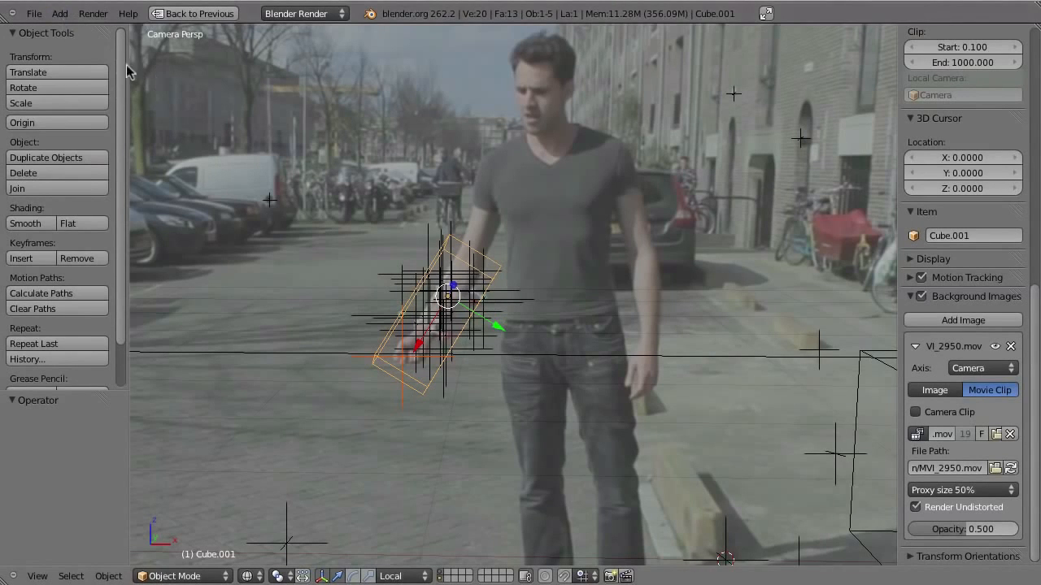
Step: Link the gun group from lib/gun.blend into the scene and scale it down to about 0.77
left_click(41, 15)
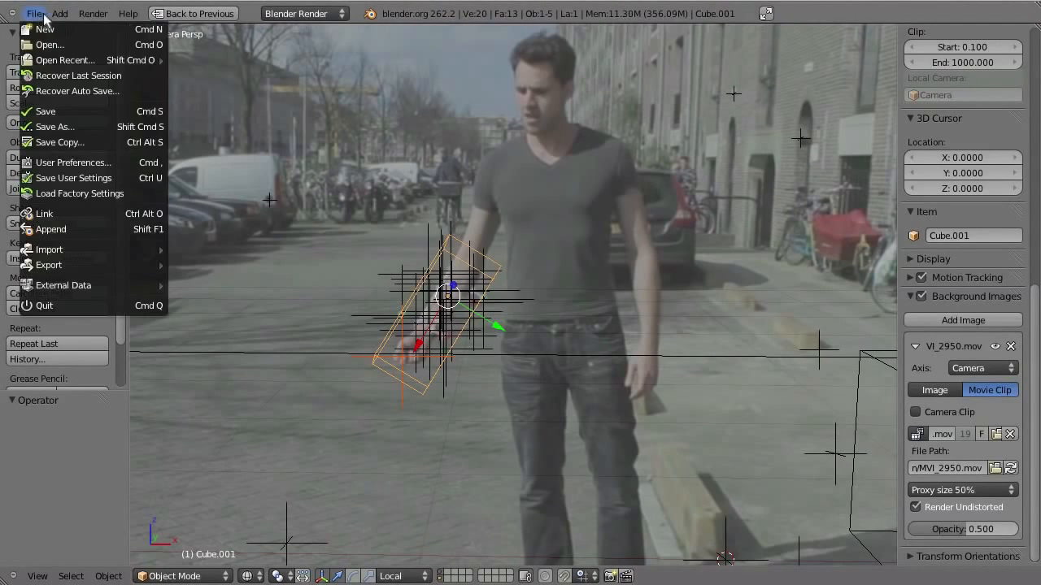
left_click(56, 229)
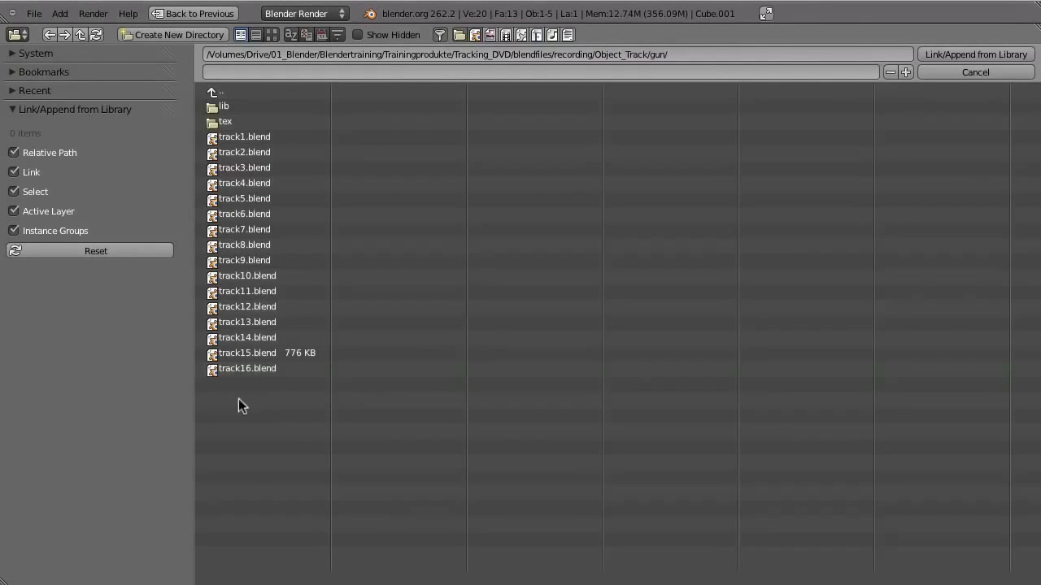
left_click(228, 105)
left_click(242, 107)
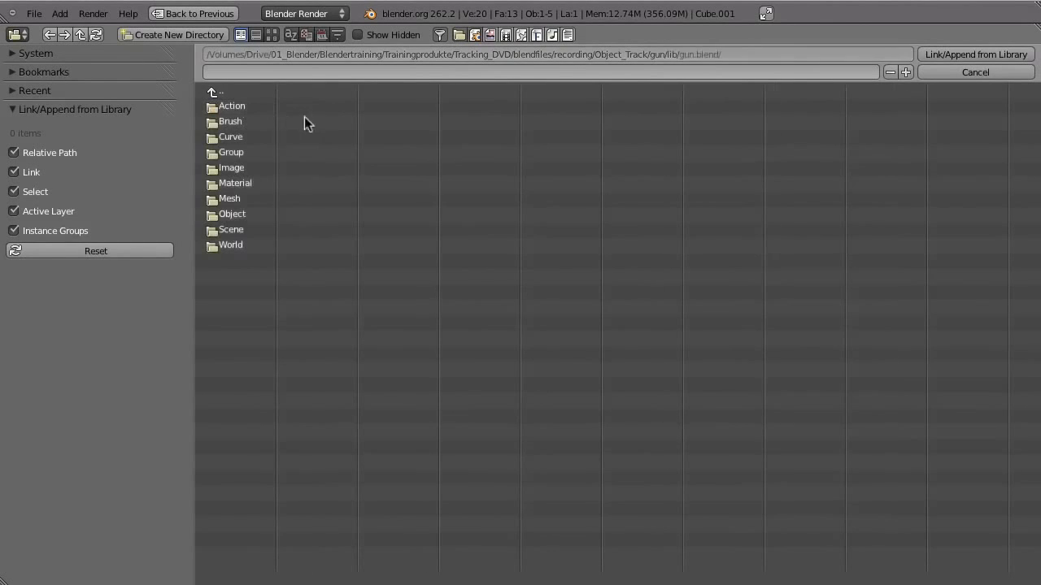
left_click(236, 152)
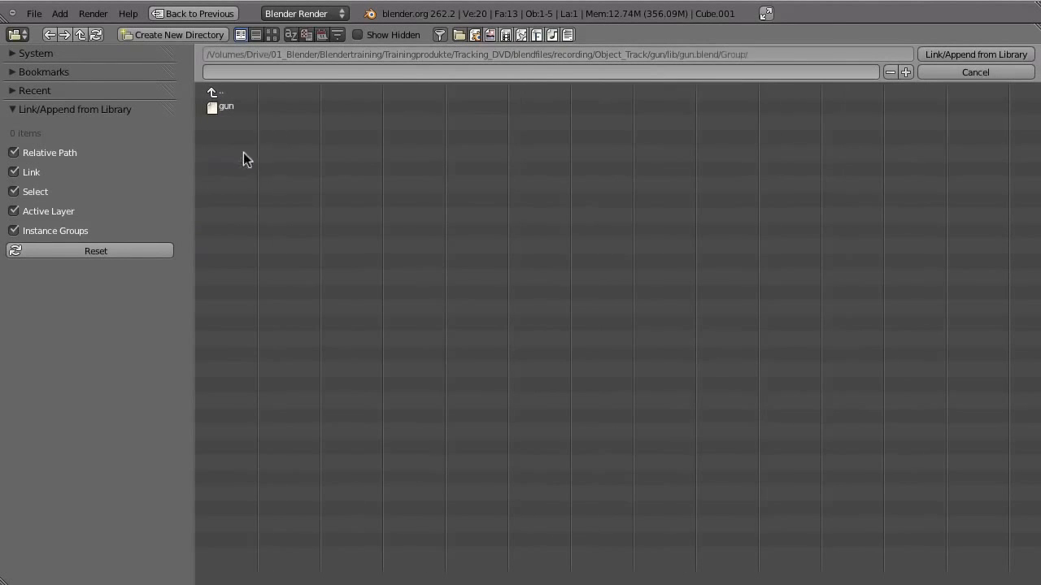
left_click(221, 108)
left_click(951, 55)
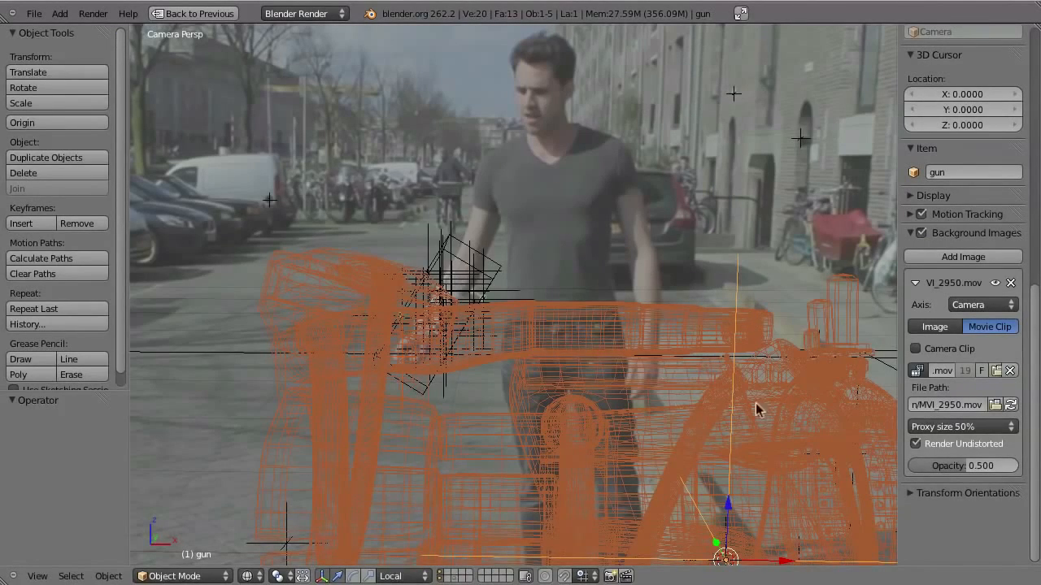
key("s")
left_click(756, 509)
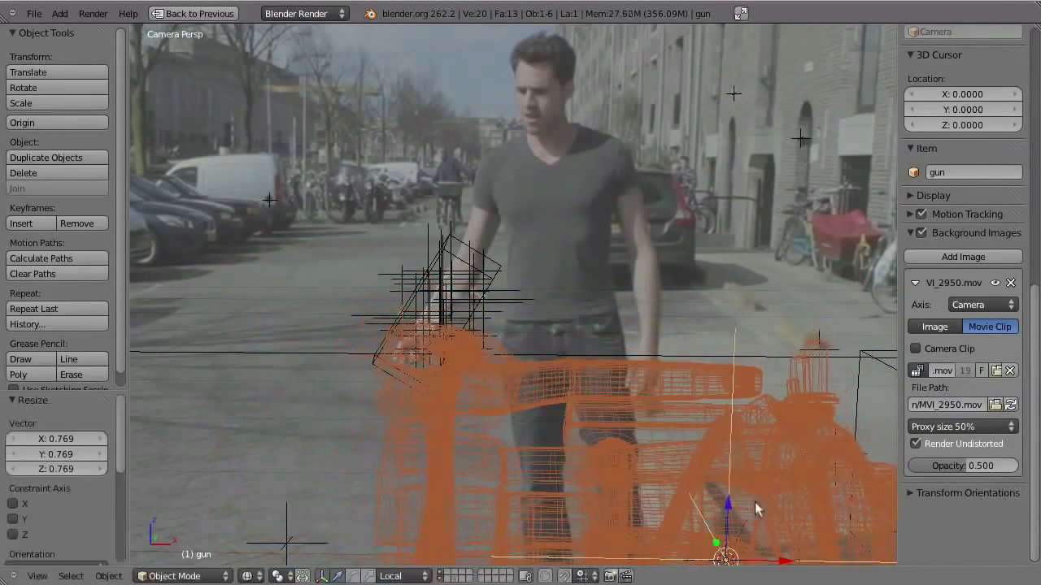
Step: Snap the 3D cursor to Cube.001, the box around the forearm, and snap the linked gun to the cursor
key("a")
right_click(496, 264)
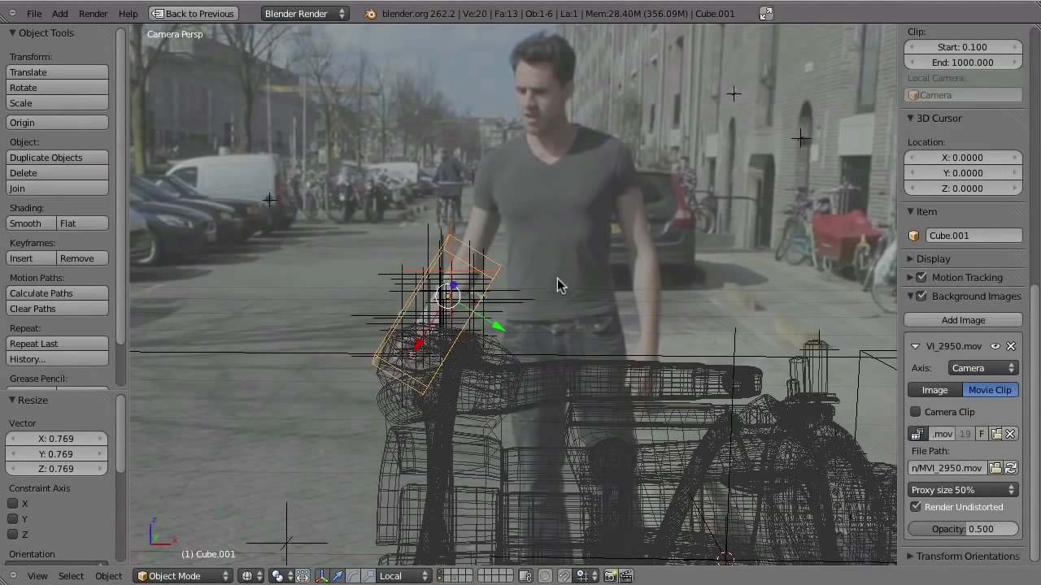
key("shift+s")
left_click(563, 283)
right_click(634, 379)
key("shift+s")
left_click(594, 354)
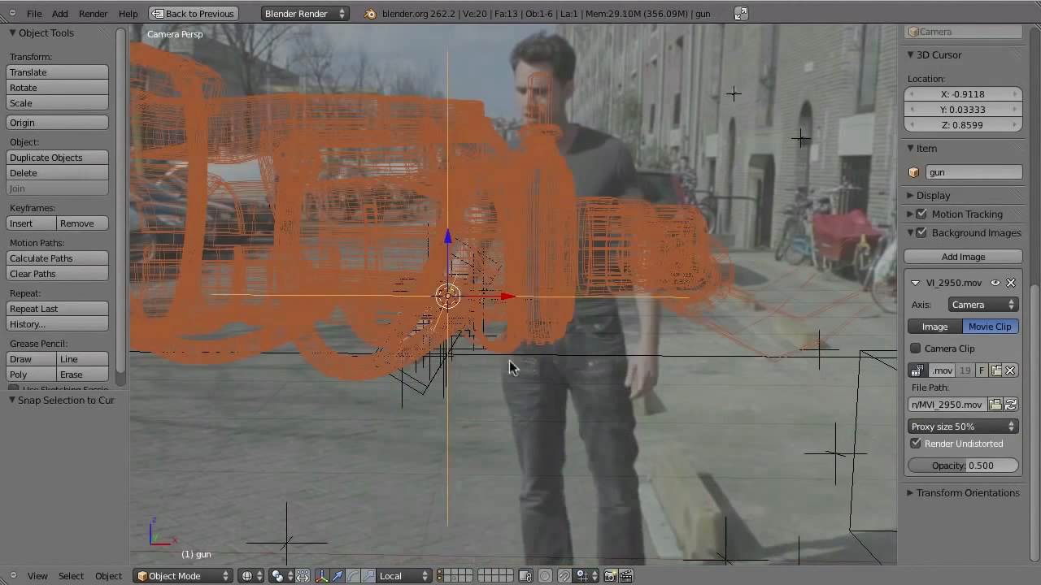
Step: Copy the rotation and object constraints of Cube.001 to the gun, leaving only the gun selected
right_click(419, 411)
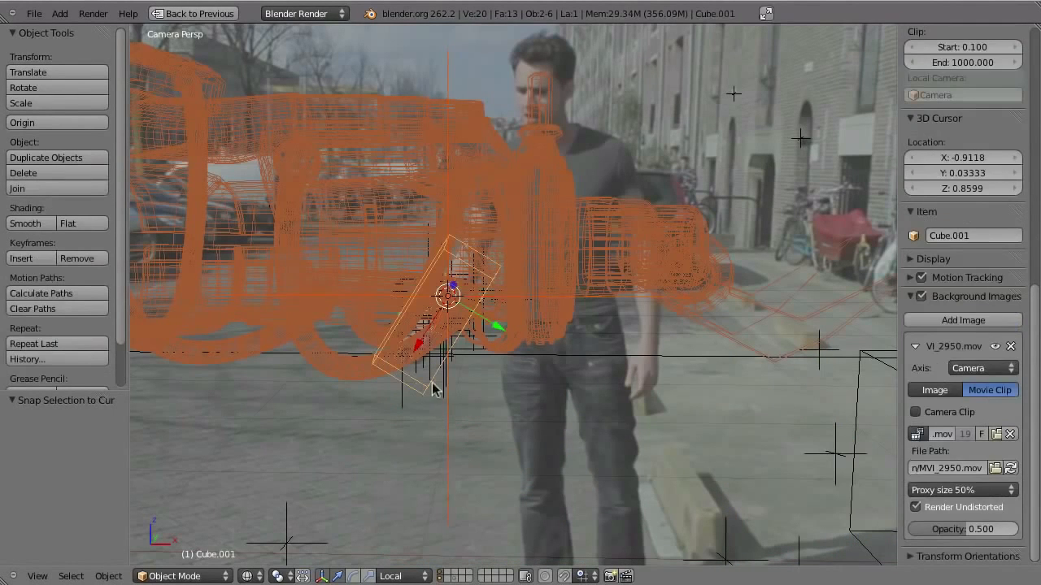
key("ctrl+c")
left_click(435, 354)
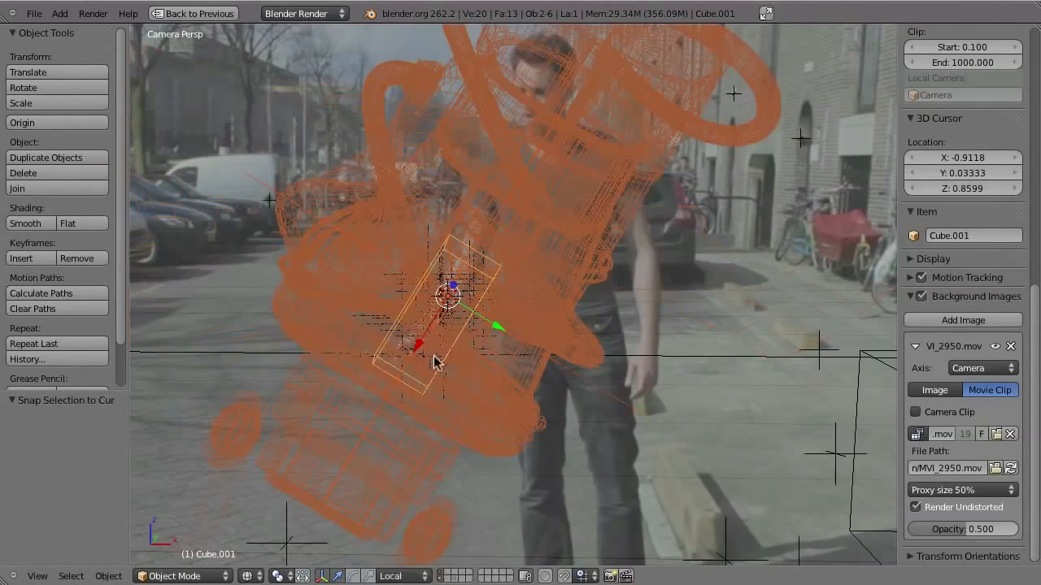
key("ctrl+c")
left_click(425, 341)
right_click(470, 439)
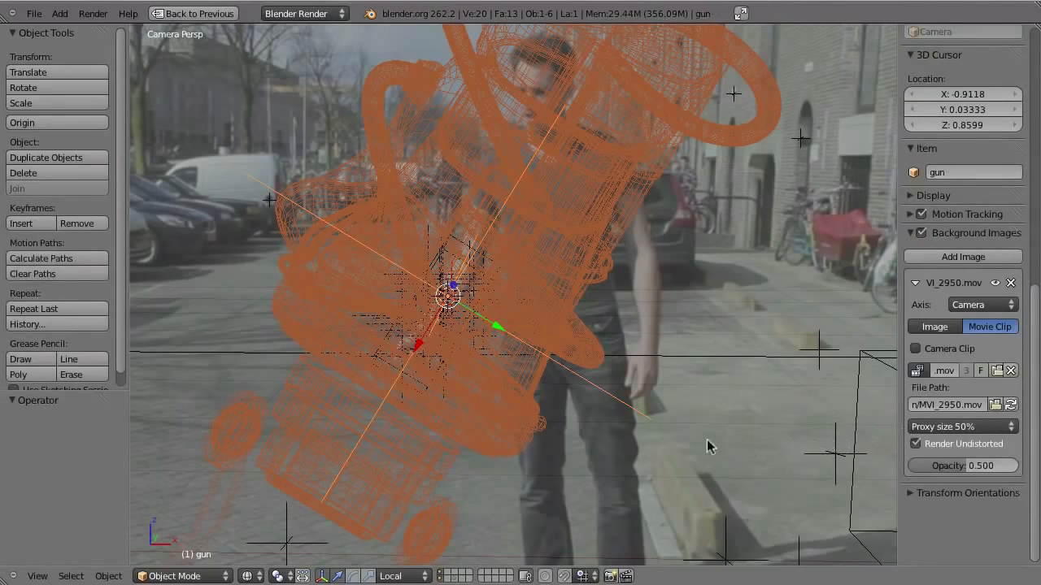
Step: Scale the linked gun down to suit the man's forearm and move it along its local X axis toward the hand
key("s")
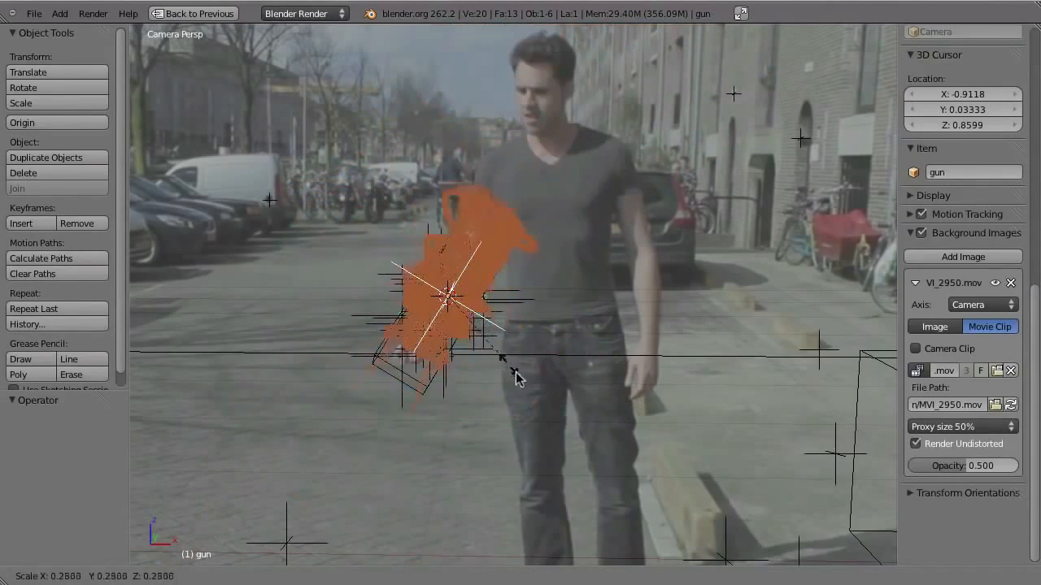
left_click(462, 297)
key("g")
key("x")
left_click(434, 414)
Step: Shift the gun along its local Z axis to line up with the forearm box, and check it by playing the animation through the camera
middle_click_drag(434, 414, 483, 382)
scroll(496, 352, "up", 4)
left_click_drag(542, 269, 524, 283)
middle_click_drag(526, 284, 597, 398)
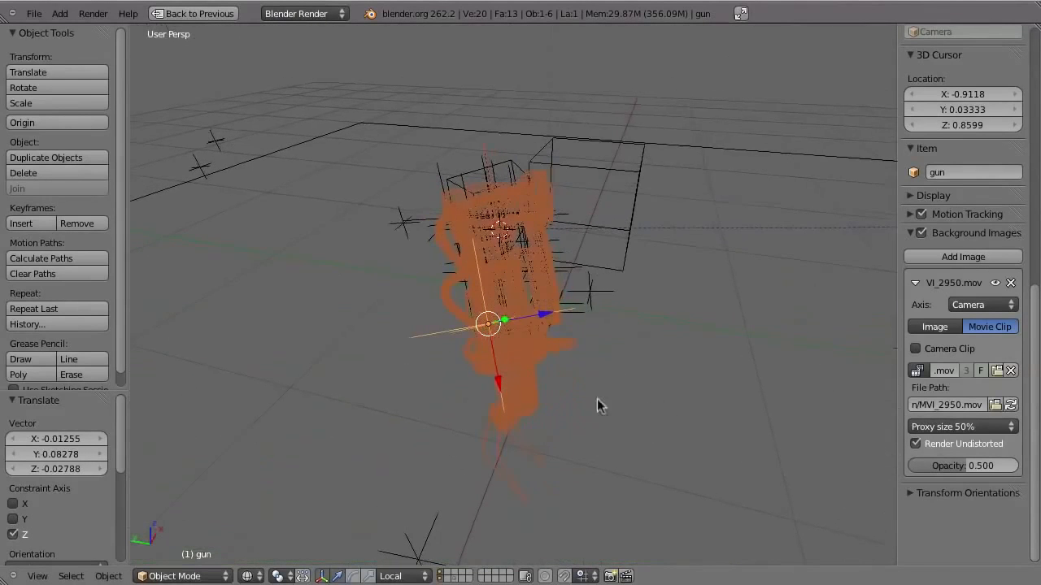
key("KP_0")
key("alt+a")
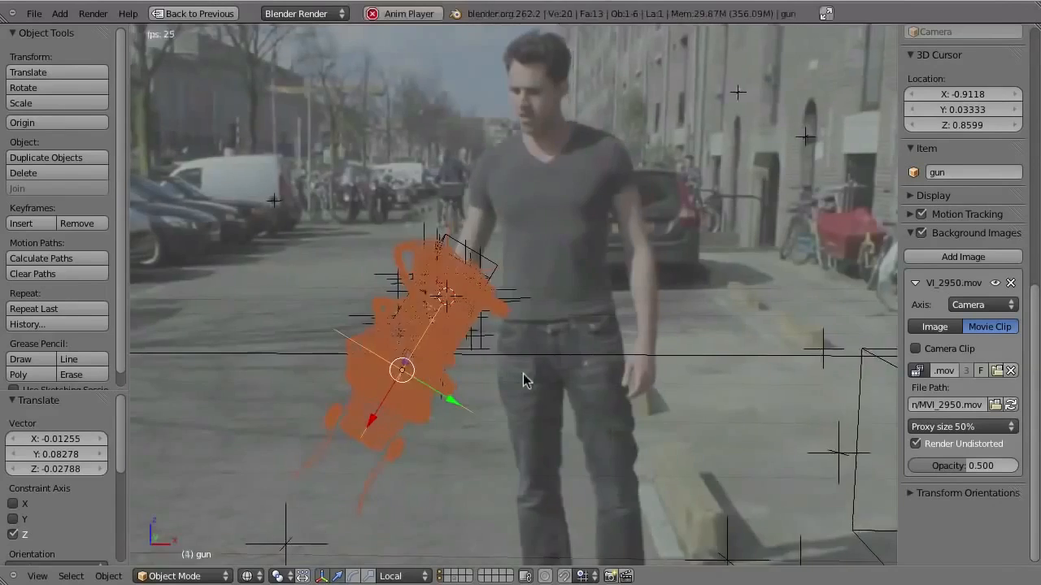
key("alt+a")
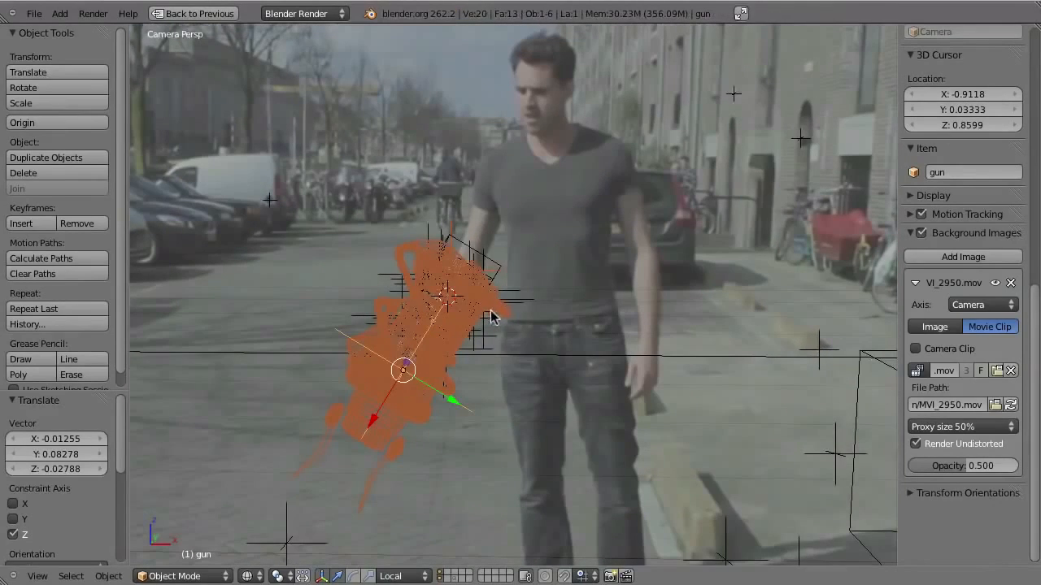
Step: Parent the gun to Cube.001 as Object and play the animation in solid shading to check that it follows the arm
right_click(498, 265, "shift")
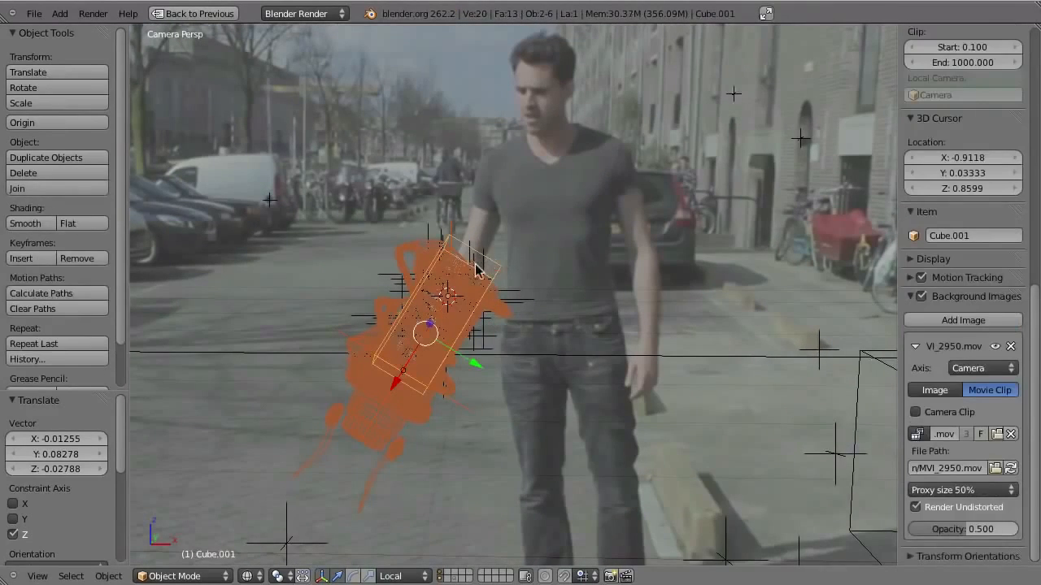
key("ctrl+p")
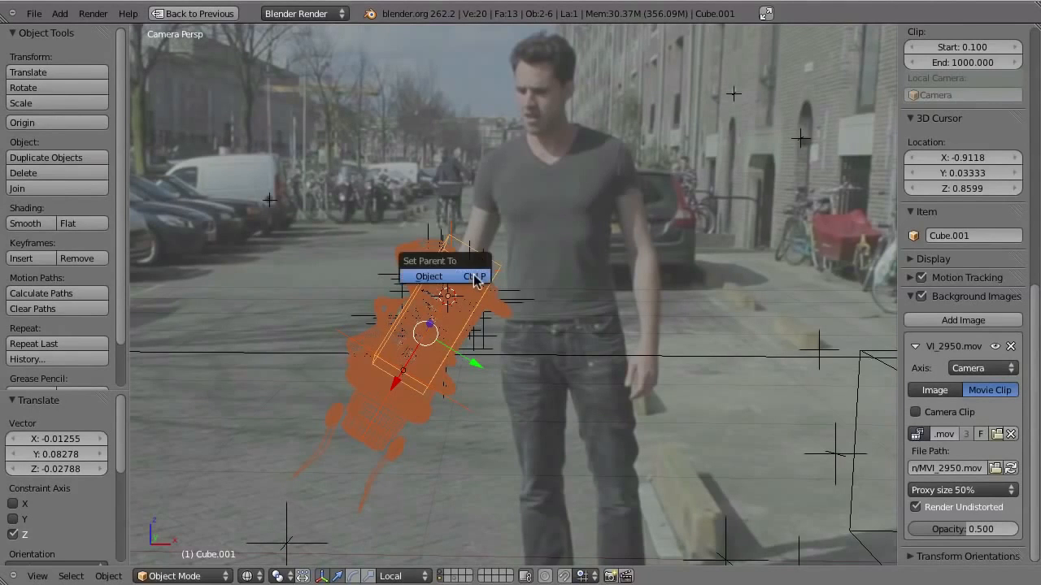
left_click(476, 280)
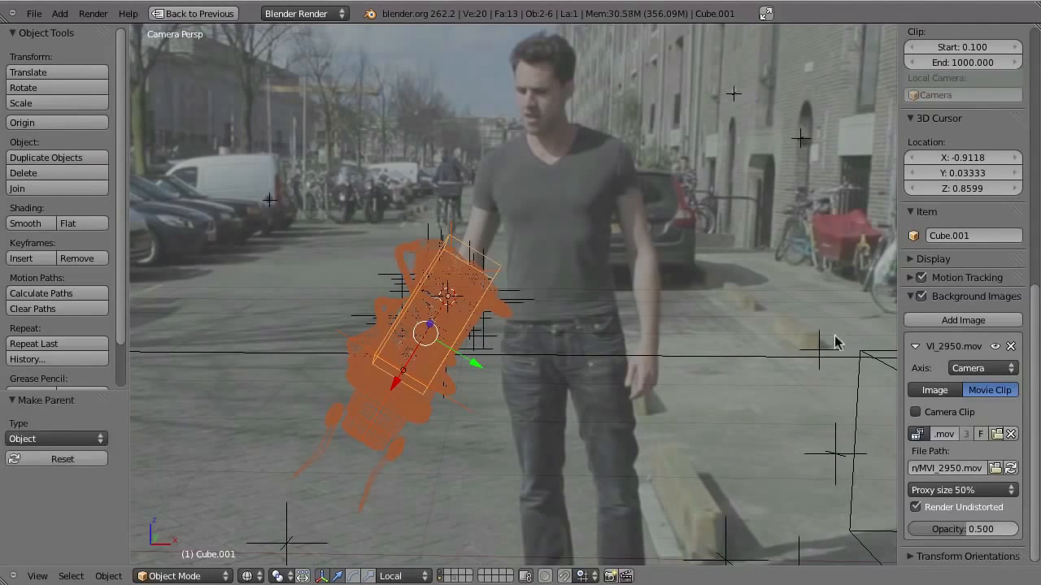
key("alt+a")
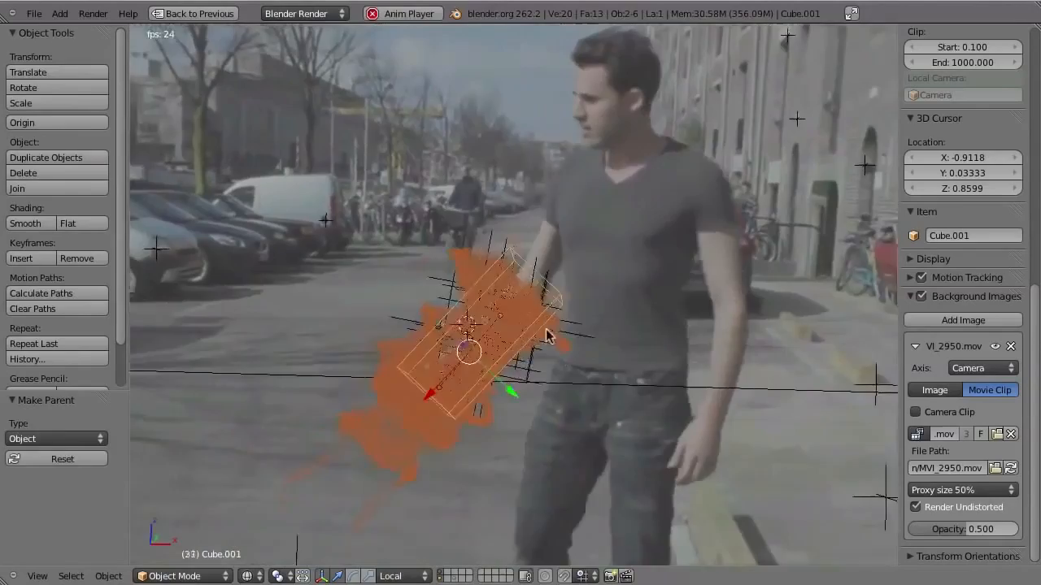
key("z")
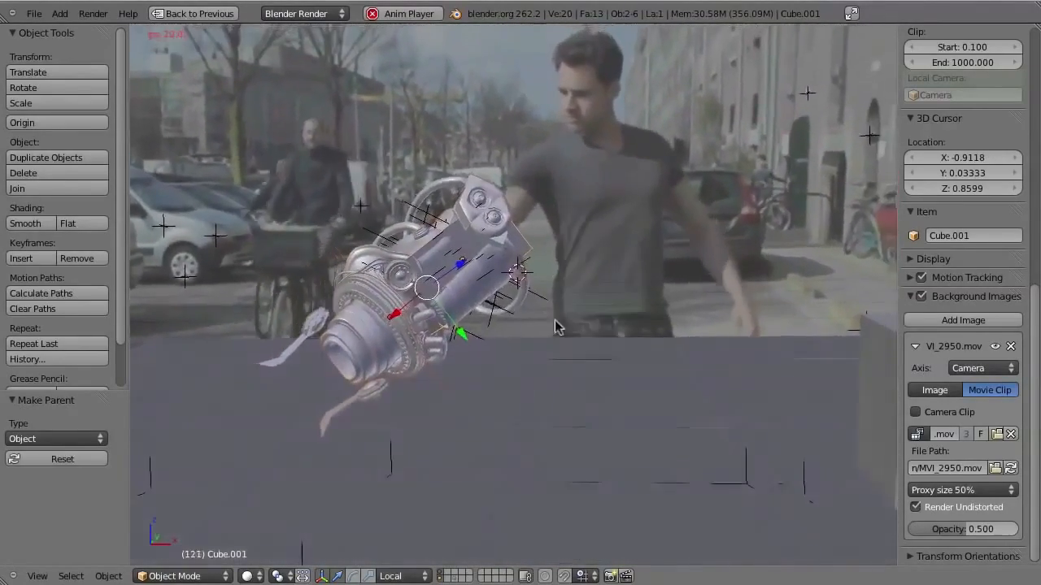
key("Escape")
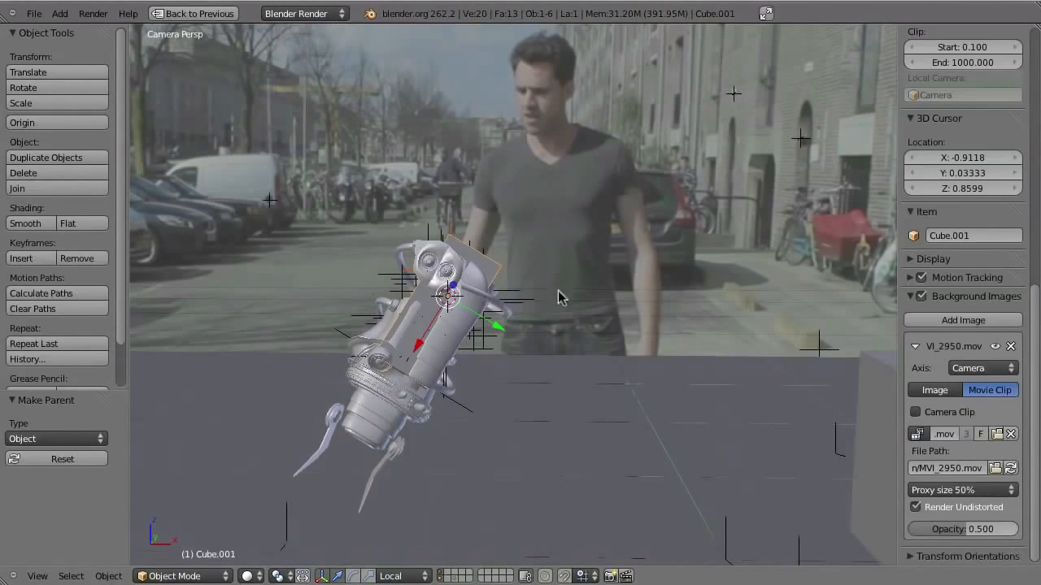
Step: Move the forearm box Cube.001 to the last layer and play the animation with only the gun on the arm
key("m")
left_click(717, 345)
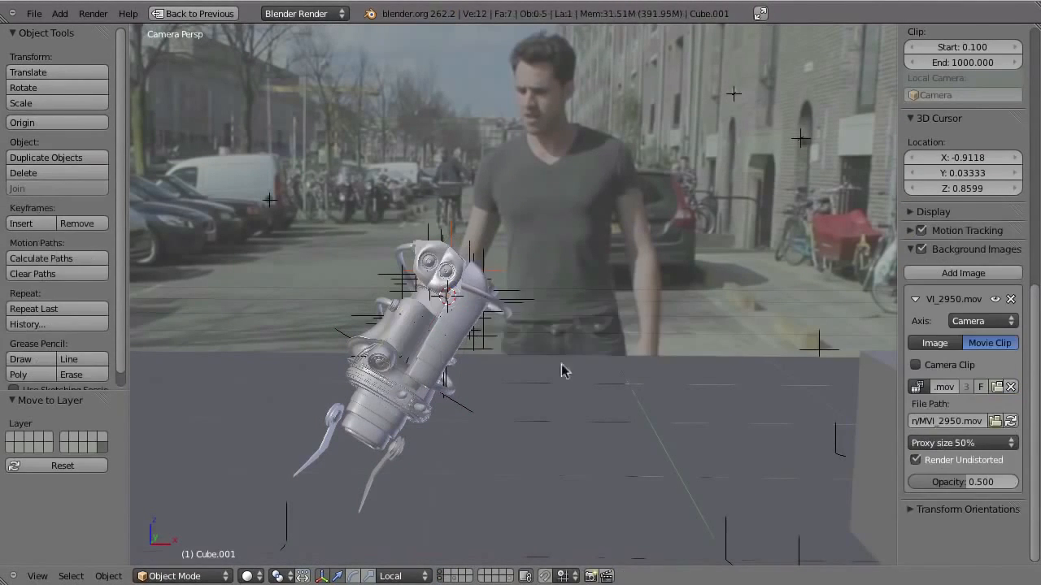
key("alt+a")
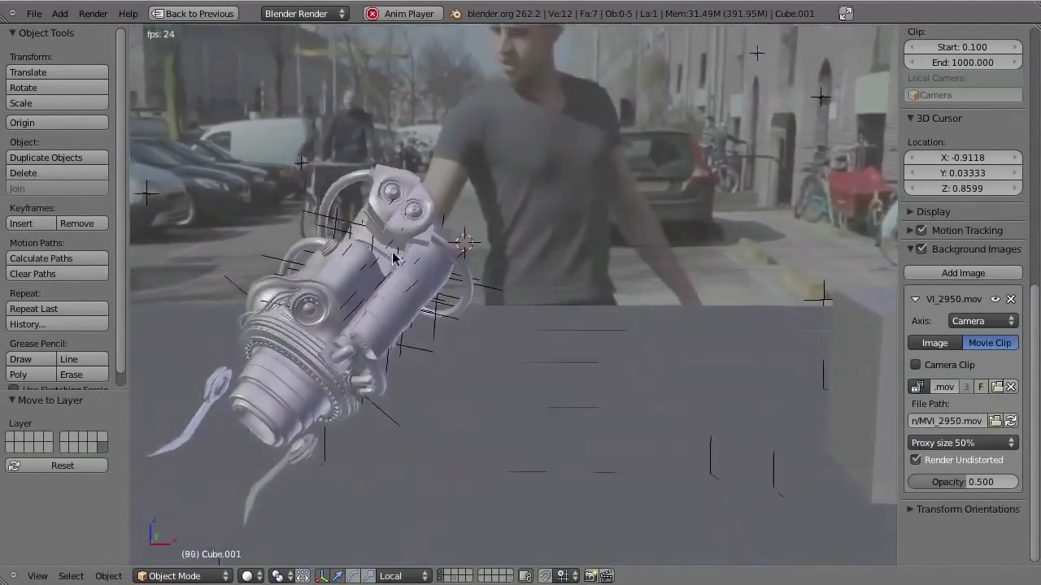
key("Escape")
middle_click_drag(510, 383, 548, 350, "shift")
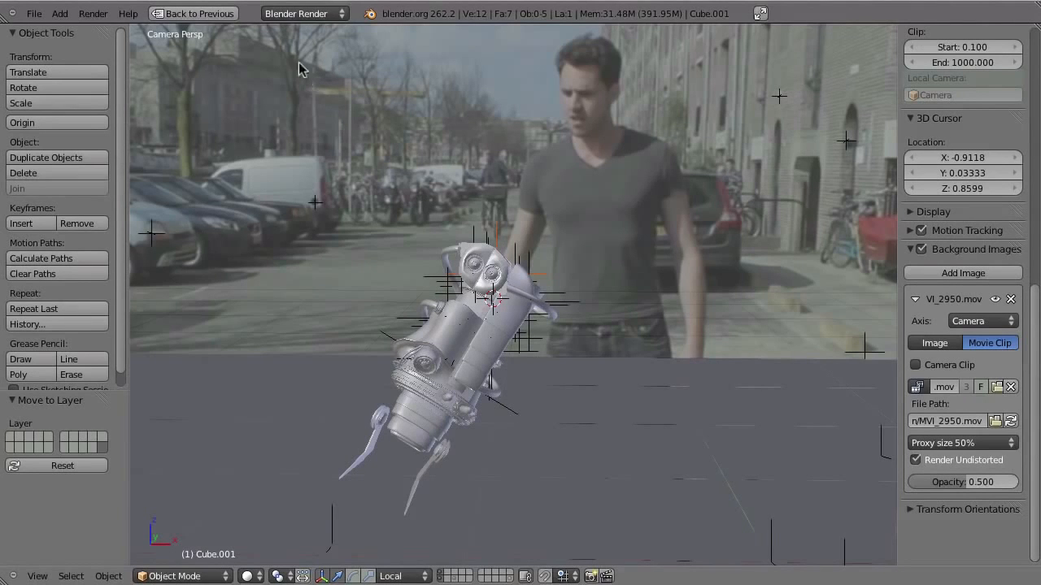
Step: Switch the render engine to Cycles Render, set the camera view to Rendered shading and preview the animation
left_click(293, 16)
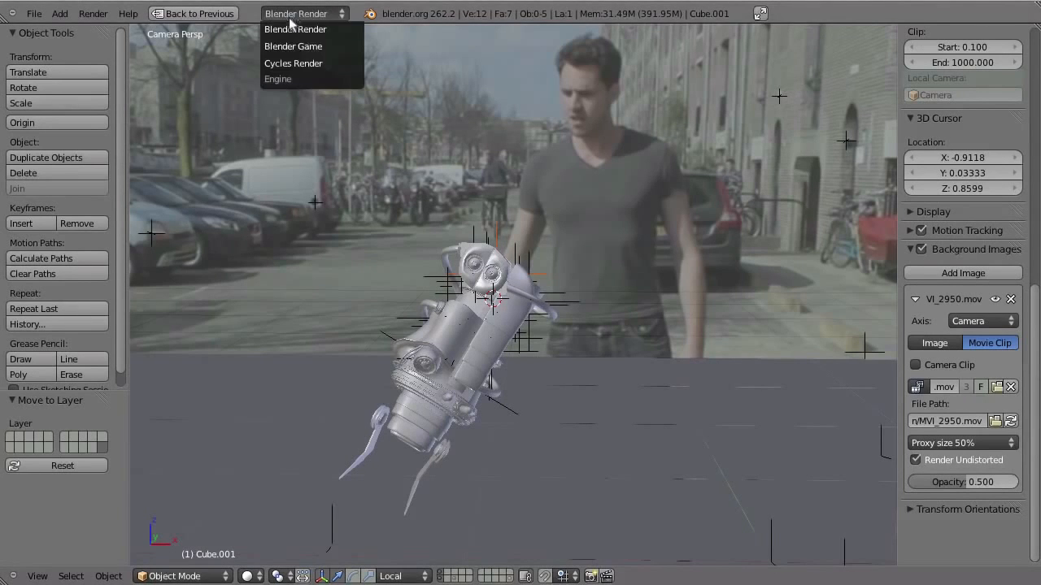
left_click(287, 65)
left_click(252, 576)
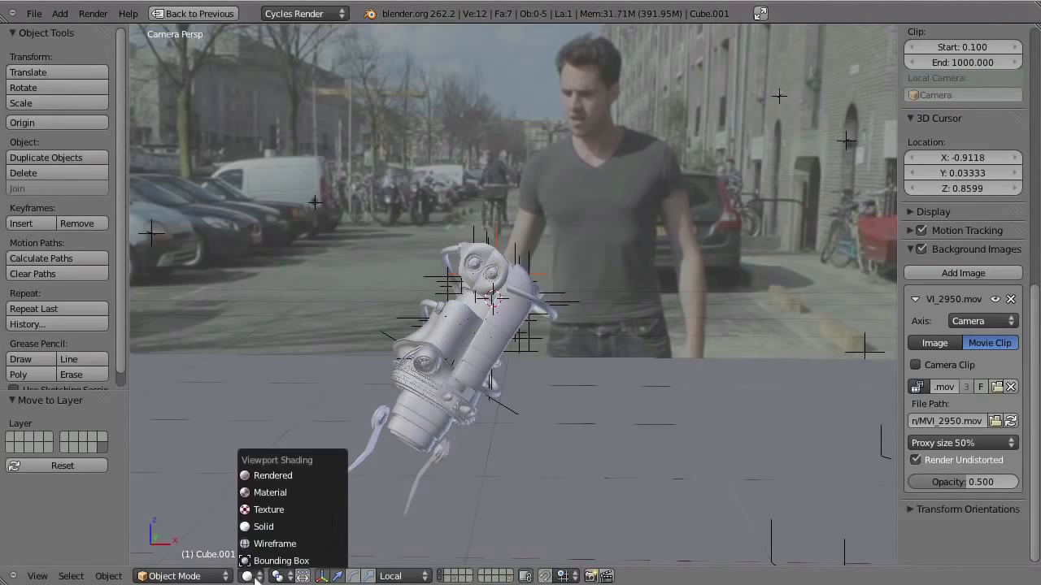
left_click(269, 474)
key("alt+a")
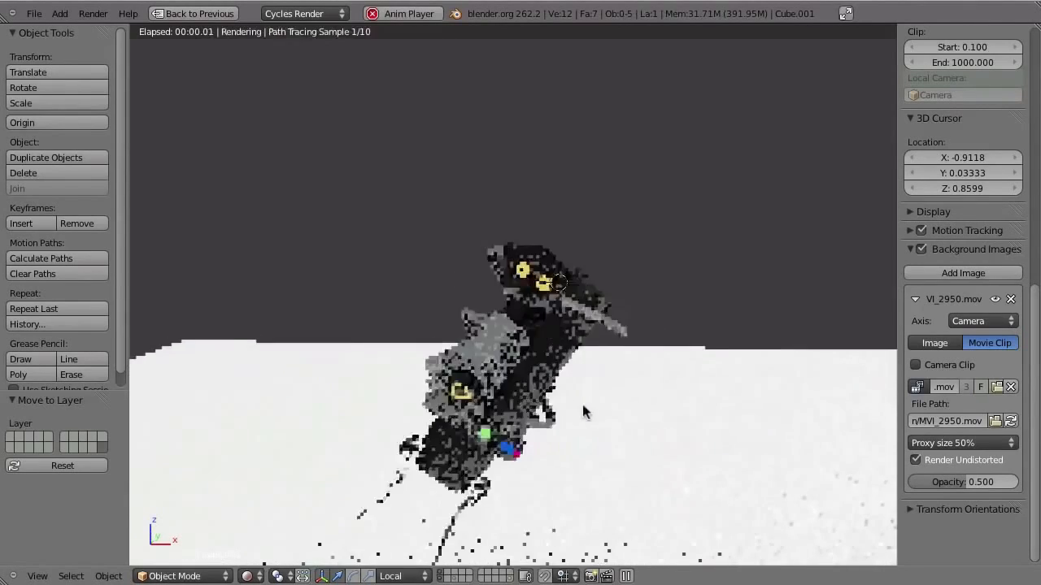
key("alt+a")
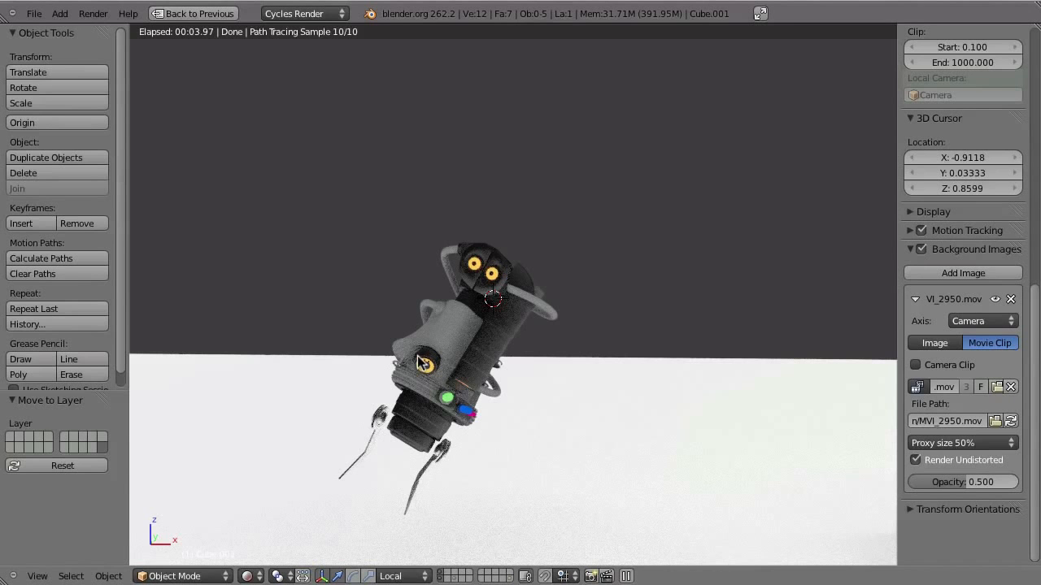
Step: Restore the full window layout, switch to the Compositing screen layout and enlarge its 3D view
key("ctrl+Up")
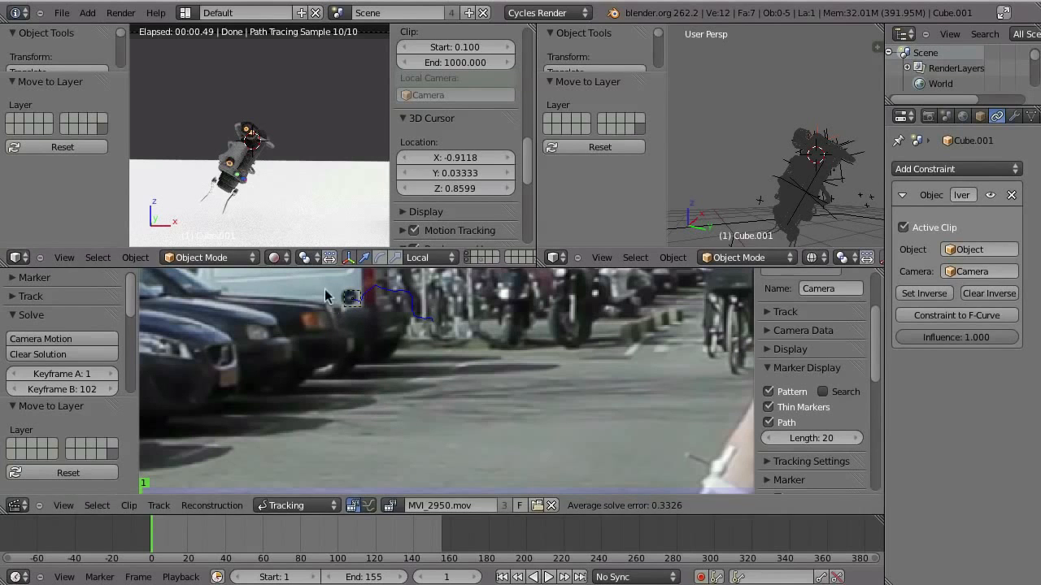
left_click(186, 13)
left_click(204, 52)
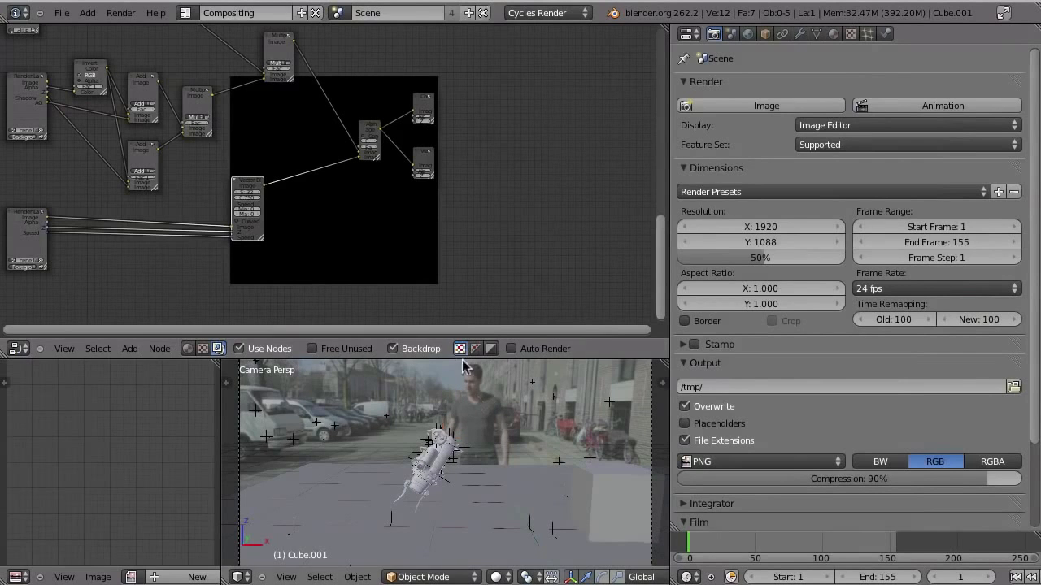
left_click_drag(457, 358, 462, 243)
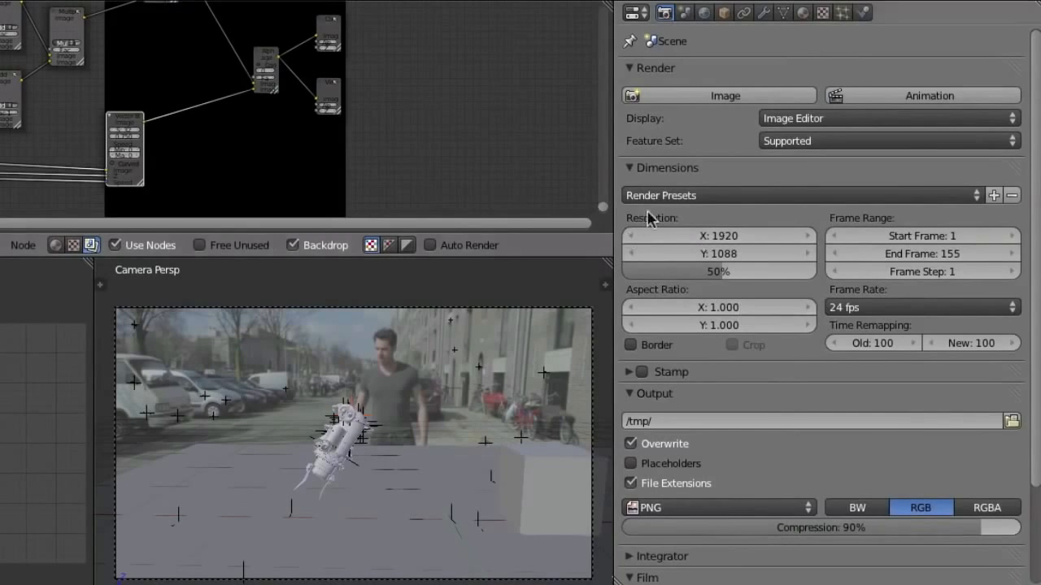
Step: Collapse the Dimensions and Output render settings and expand the Integrator settings
left_click(630, 168)
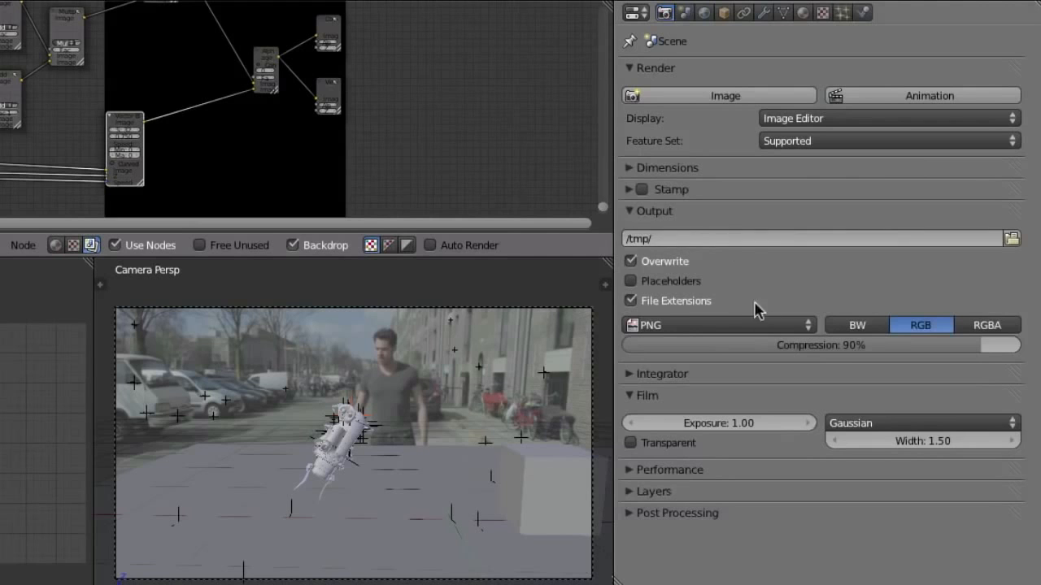
left_click(660, 211)
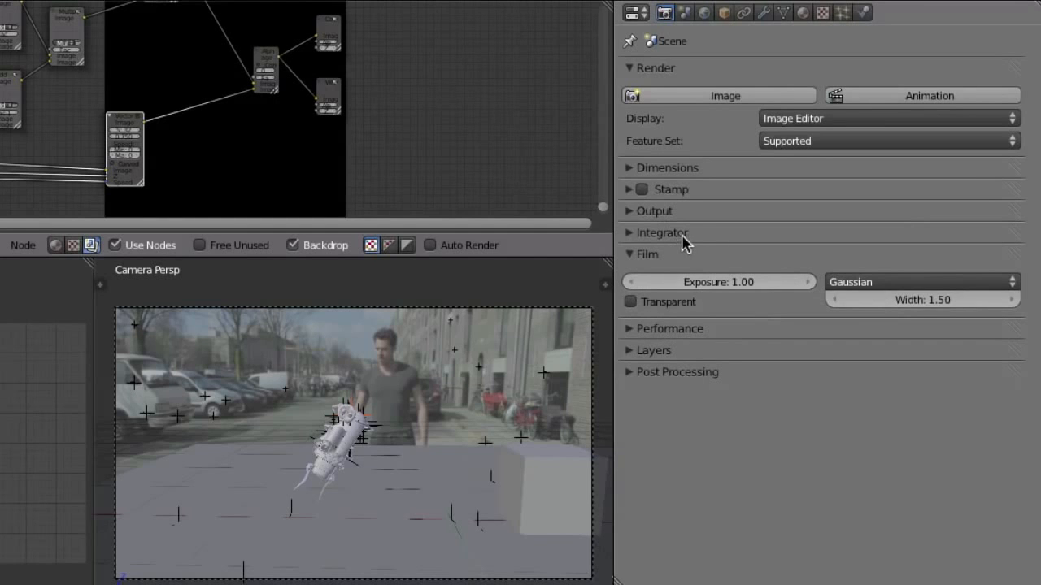
left_click(630, 233)
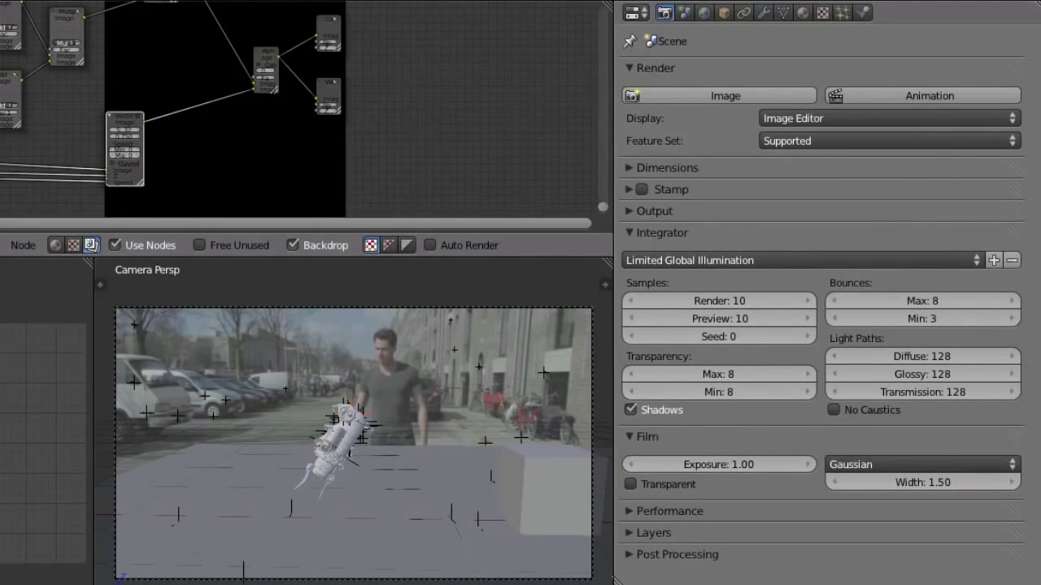
Step: Set the Compositing layout's camera view to Rendered shading and frame the gun closely
left_click(411, 579)
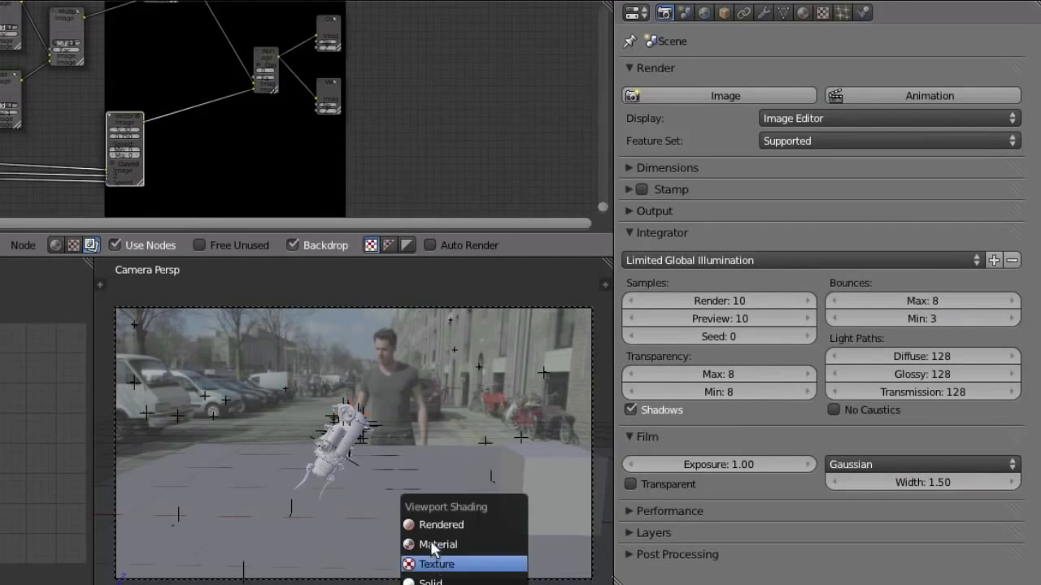
left_click(402, 524)
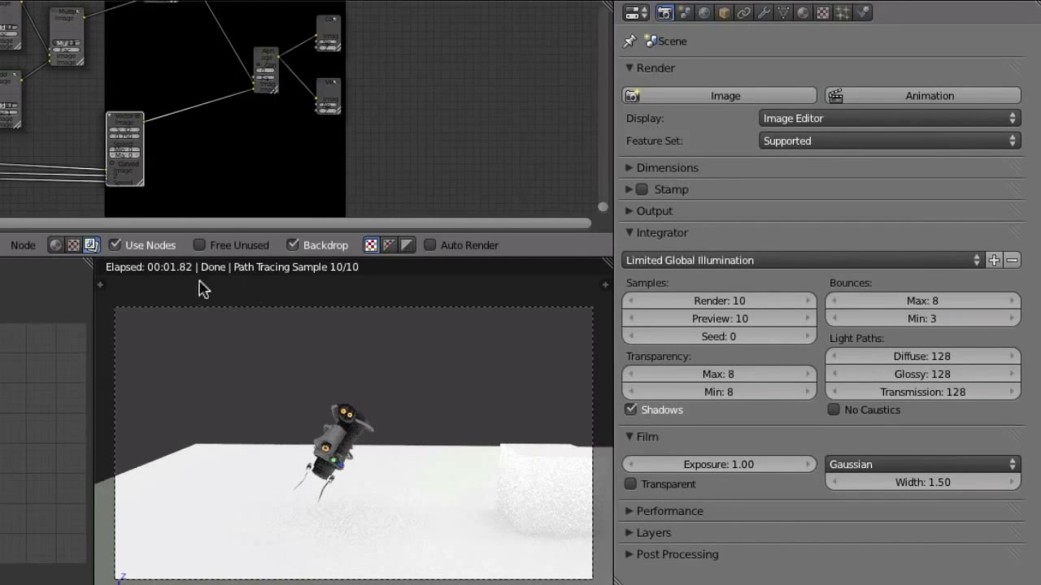
scroll(356, 438, "up", 3)
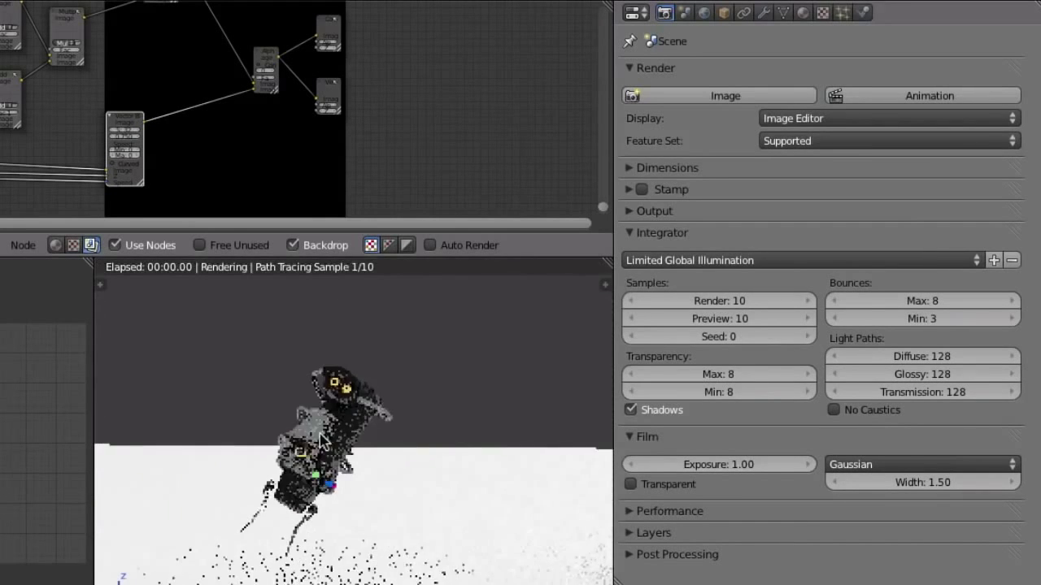
mouse_move(321, 439)
middle_mouse_down()
mouse_move(365, 320)
mouse_move(356, 452)
middle_mouse_up()
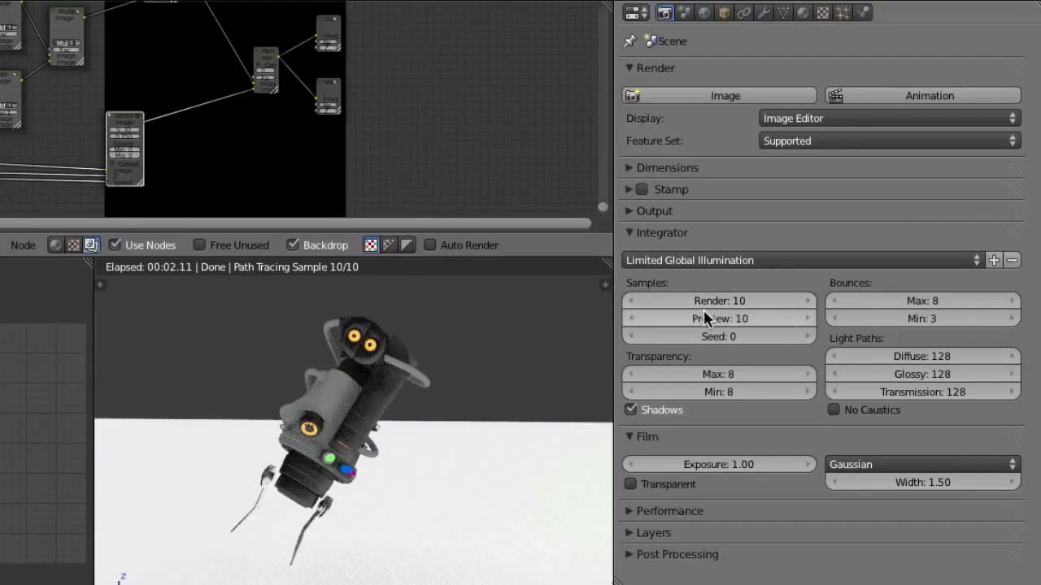
Step: Try 103 preview samples in the Integrator settings and return the preview samples to 10
left_click_drag(674, 319, 681, 318)
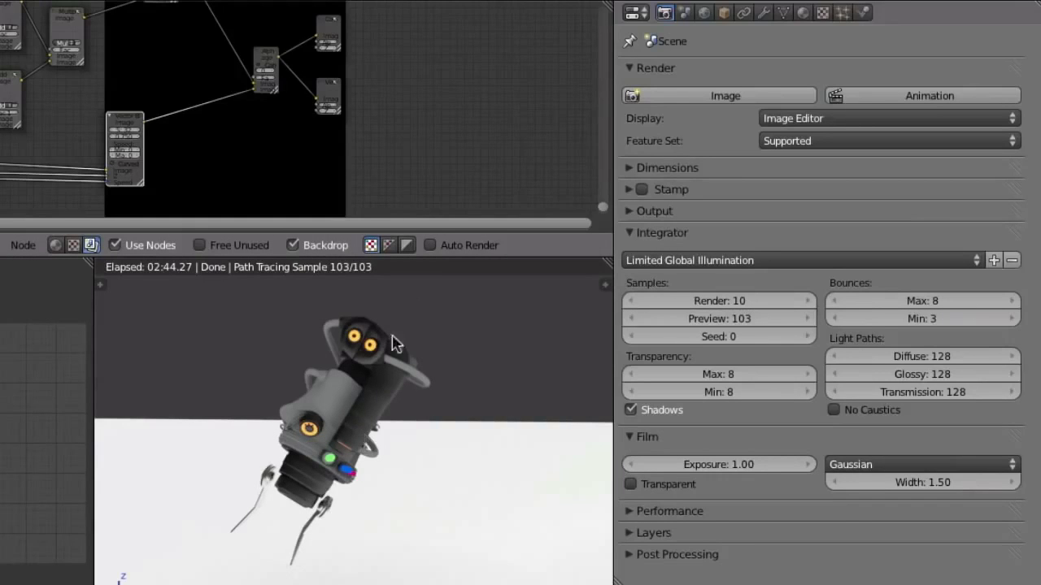
left_click(736, 318)
type("10")
key("Return")
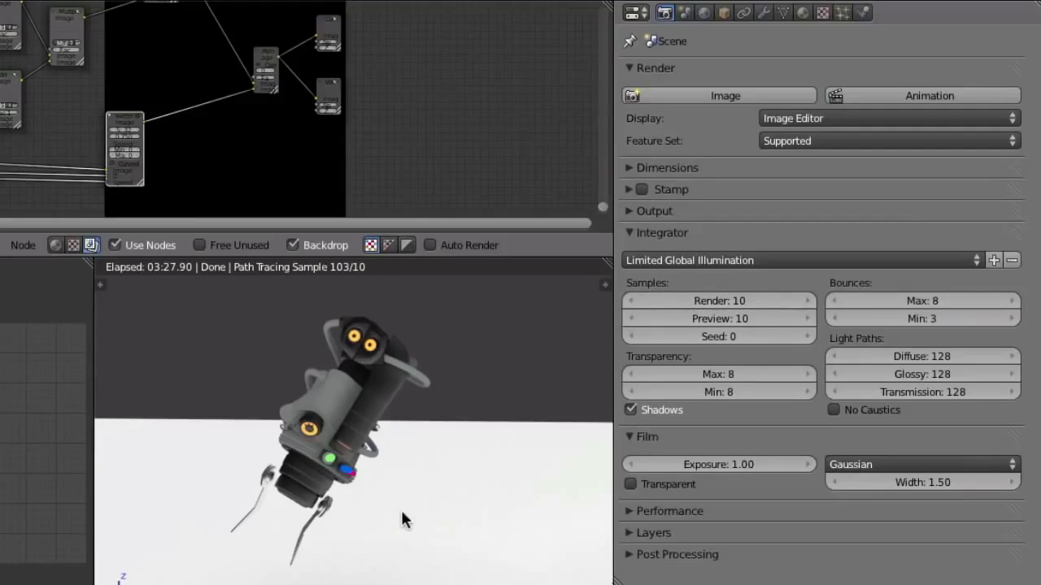
Step: Try endless preview rendering with preview samples at 0, and raise the value back to 10
left_click_drag(706, 319, 672, 321)
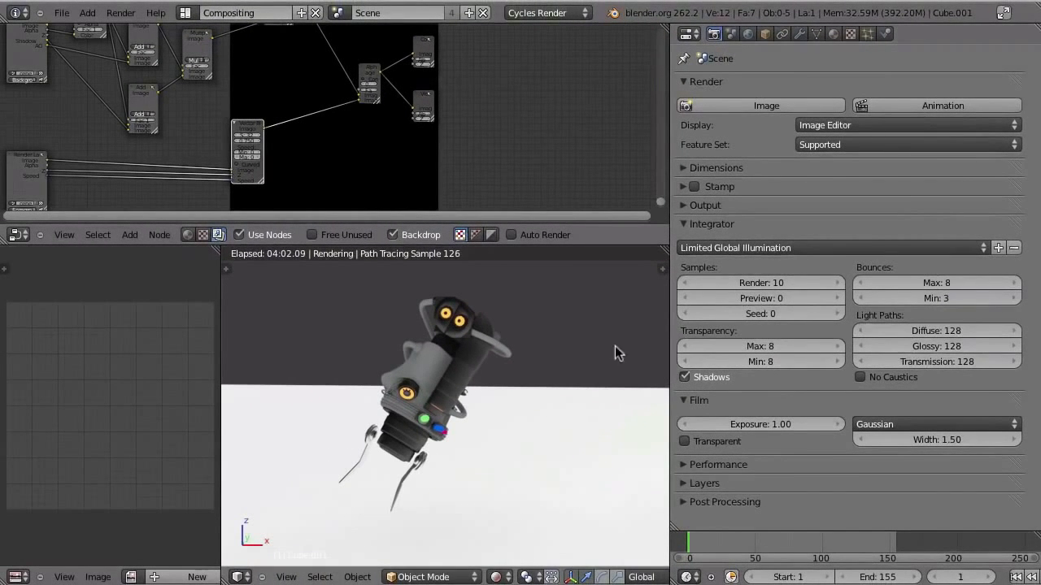
scroll(572, 576, "down", 5)
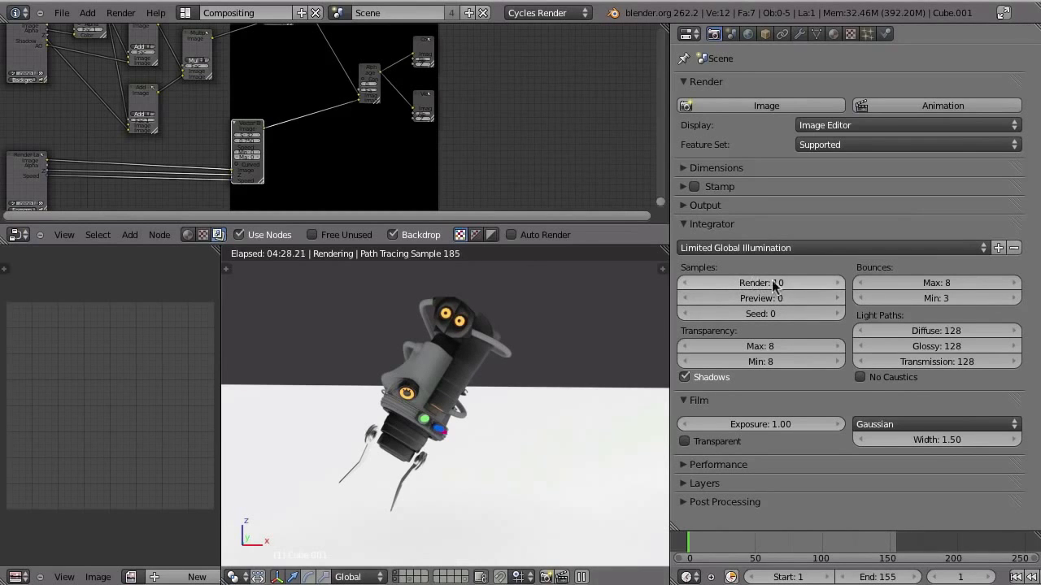
double_click(835, 298)
left_click(841, 298)
left_click(843, 297)
left_click(842, 297)
double_click(841, 296)
left_click(837, 296)
left_click(836, 294)
left_click(835, 293)
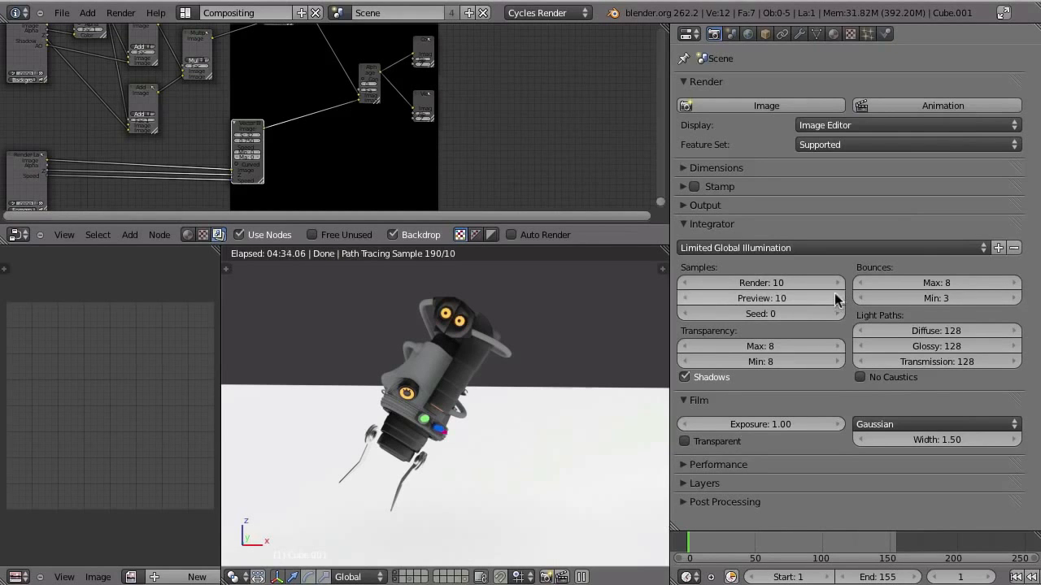
Step: Set the Cycles integrator's render samples to 40
left_click(752, 283)
type("4")
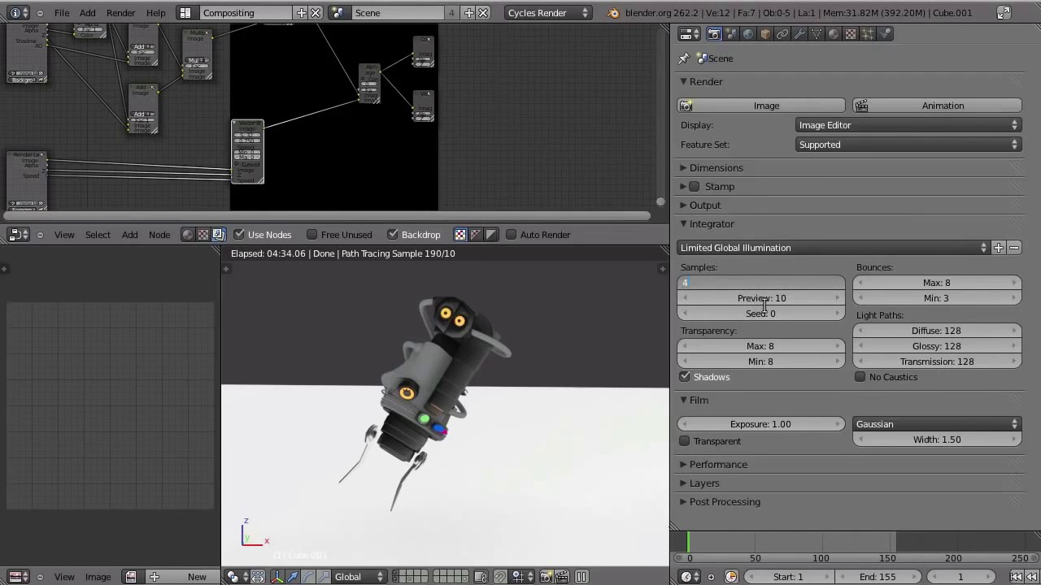
type("0")
key("Return")
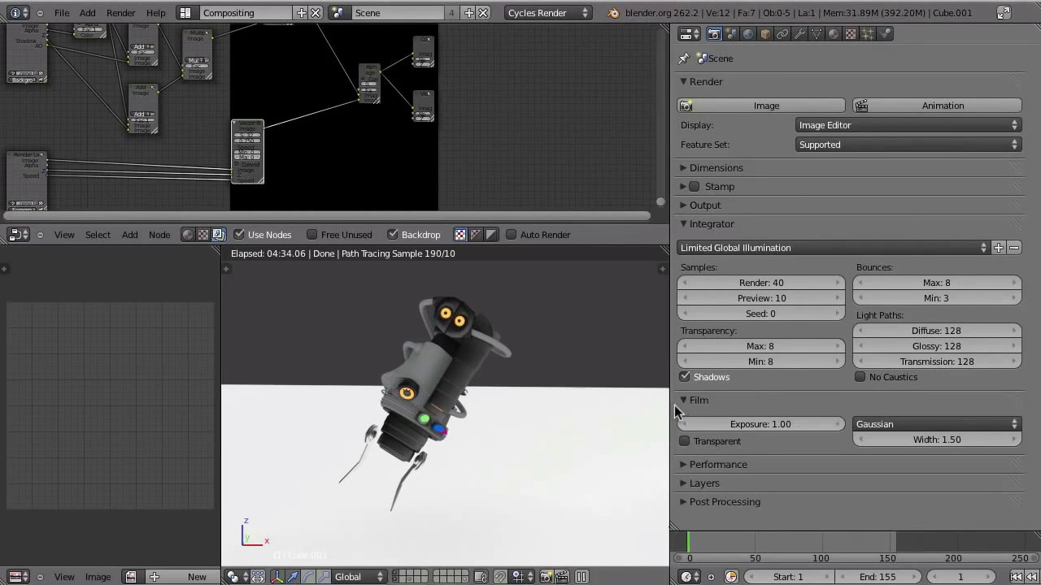
Step: Try the Full Global Illumination integrator preset and apply Limited Global Illumination to the scene's Cycles settings
left_click(702, 247)
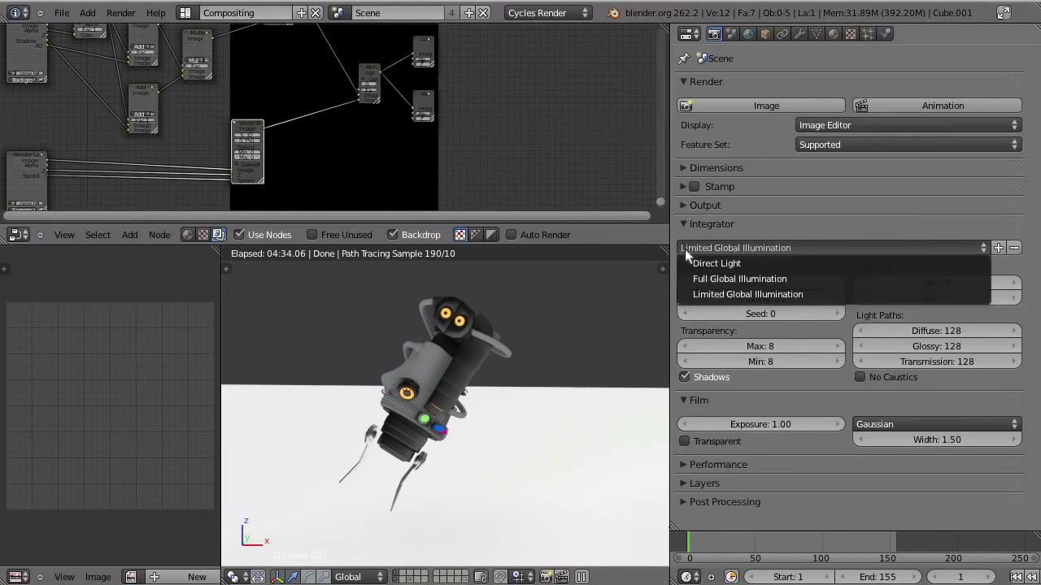
left_click(700, 295)
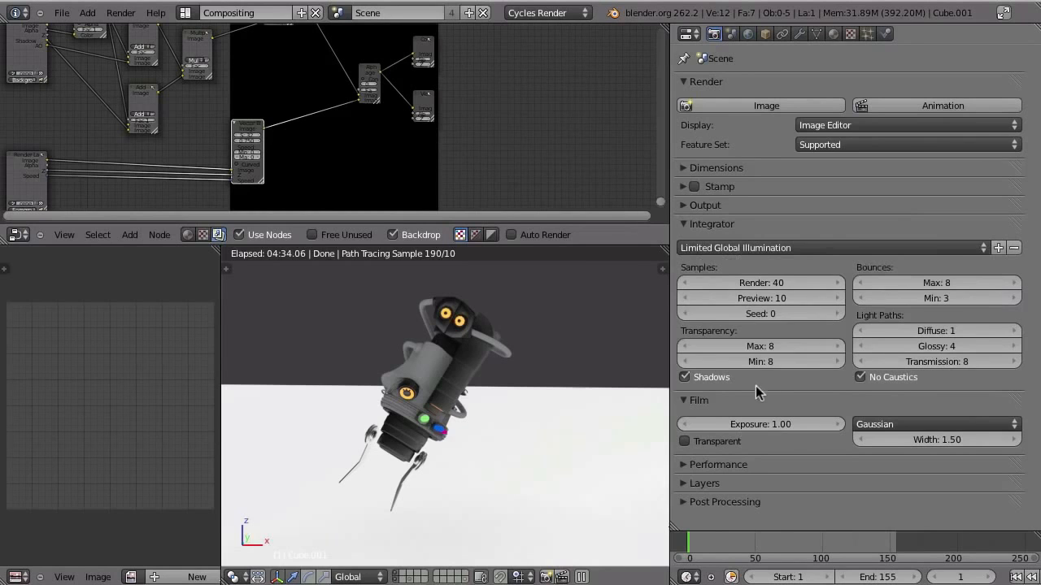
left_click(737, 248)
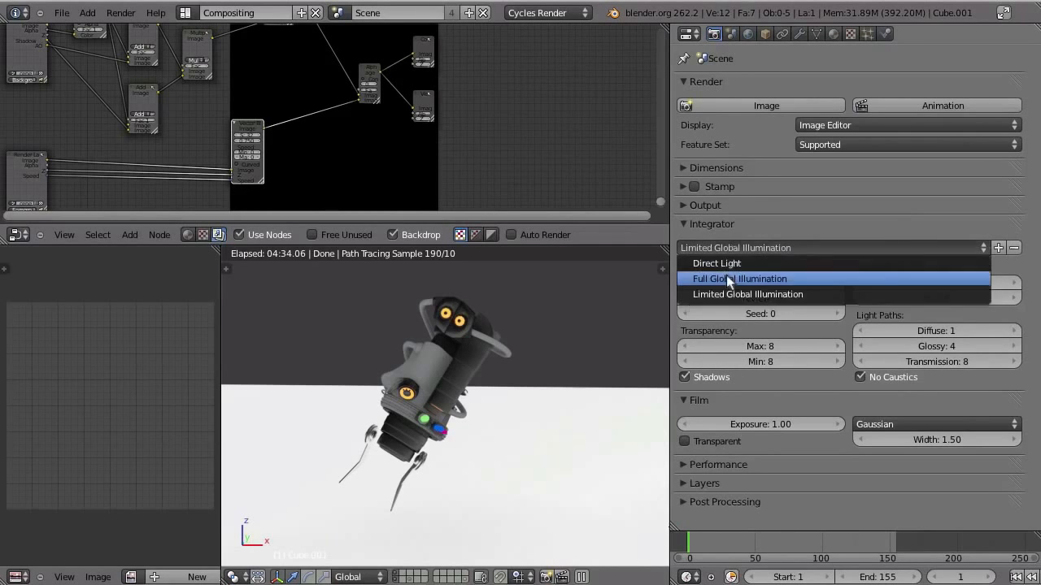
left_click(724, 276)
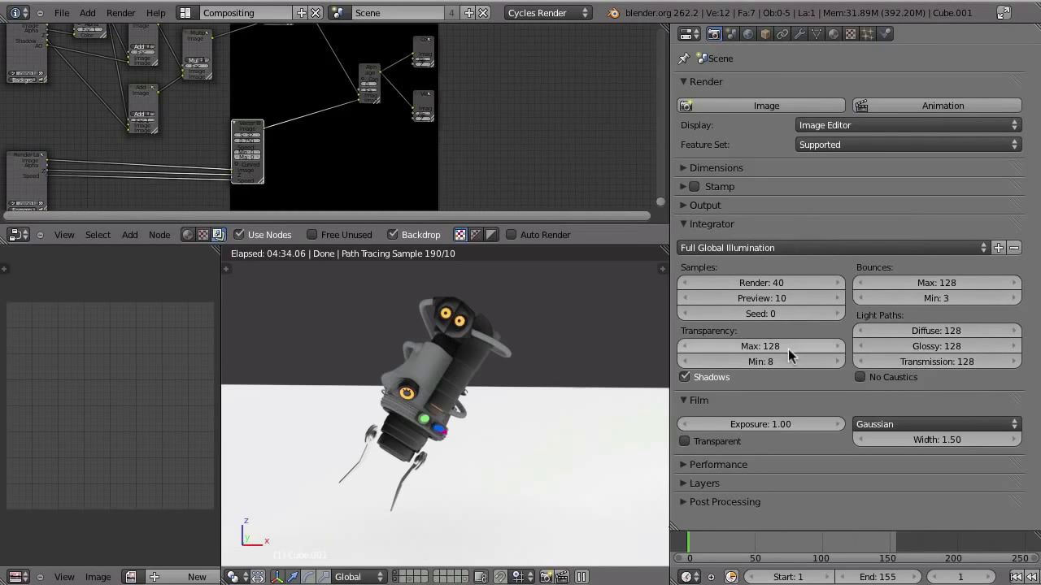
left_click(721, 246)
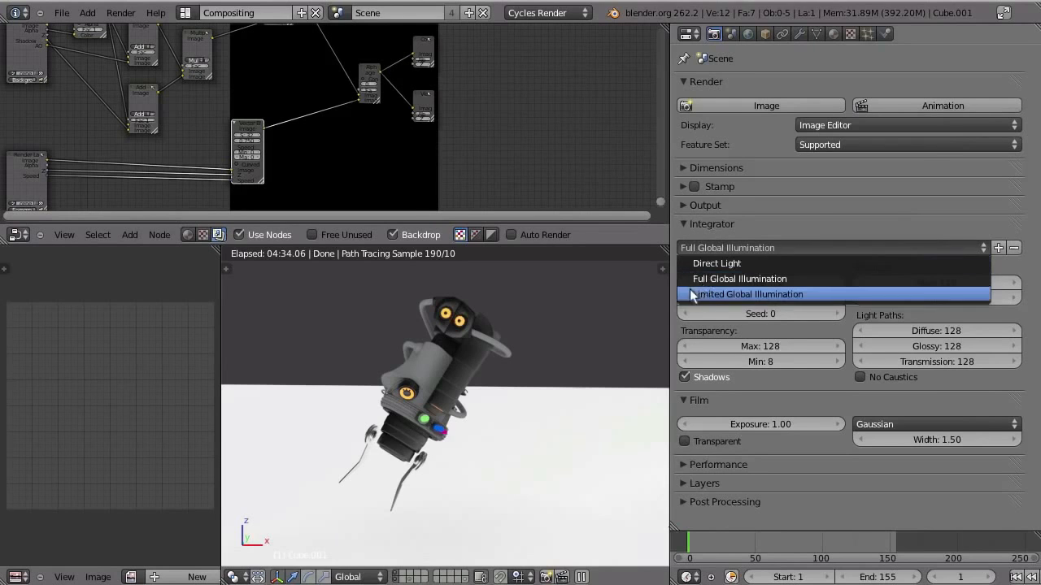
left_click(730, 294)
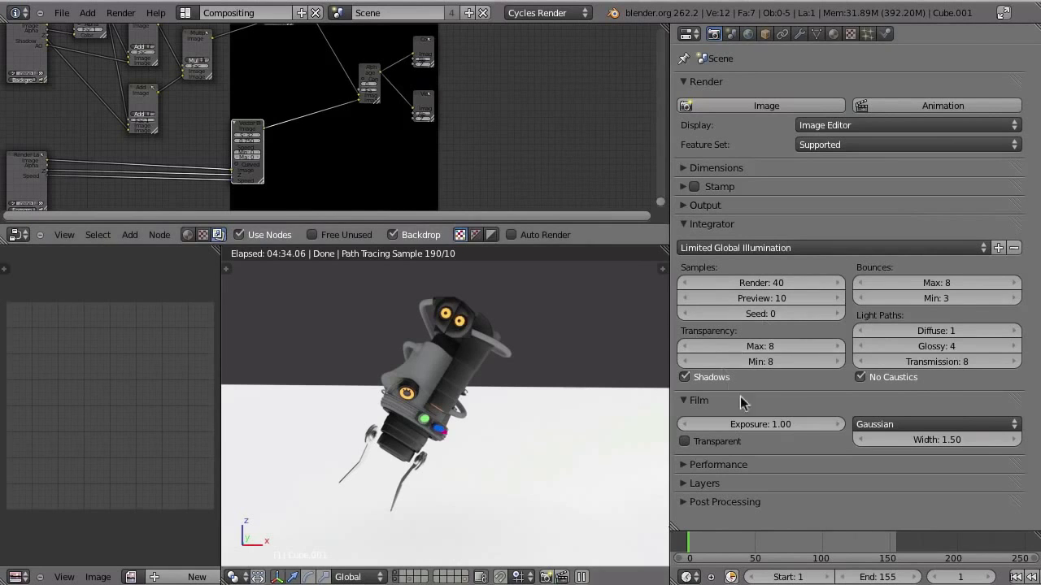
Step: Enable the transparent film and set the acceleration structure to Static BVH with Use Spatial Splits and Cache BVH on
left_click(683, 226)
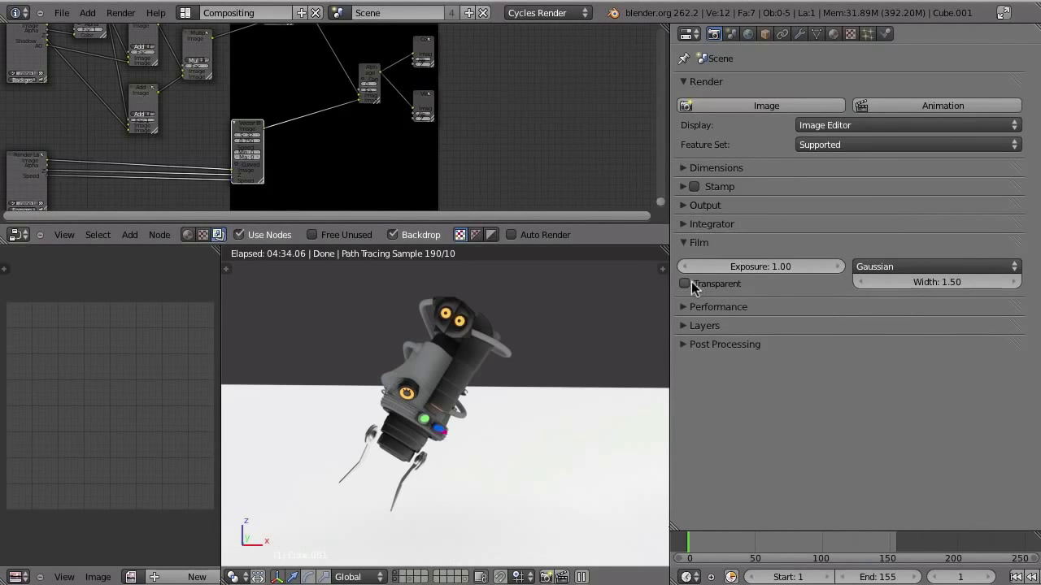
left_click(684, 284)
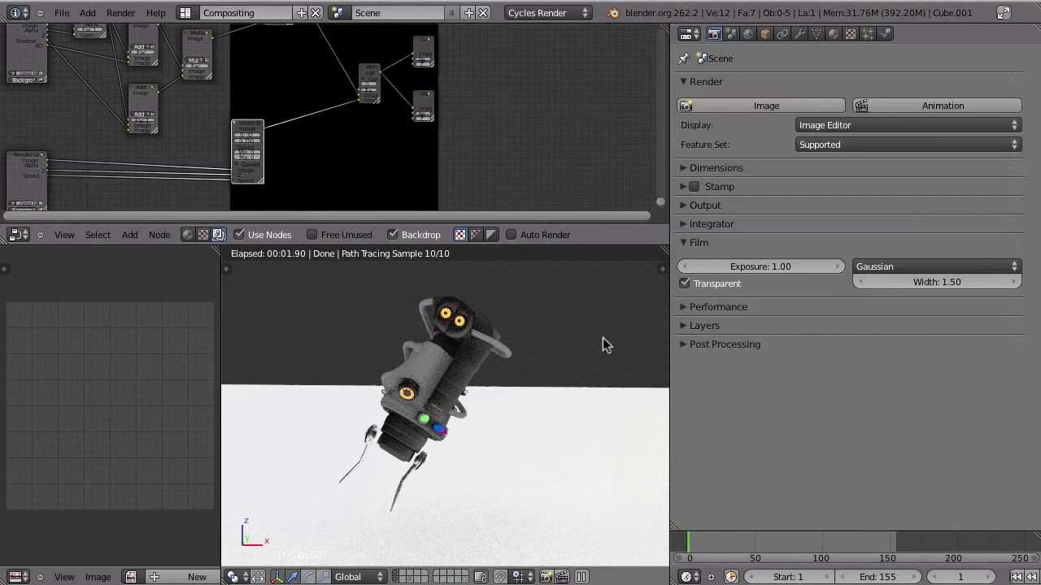
left_click(680, 307)
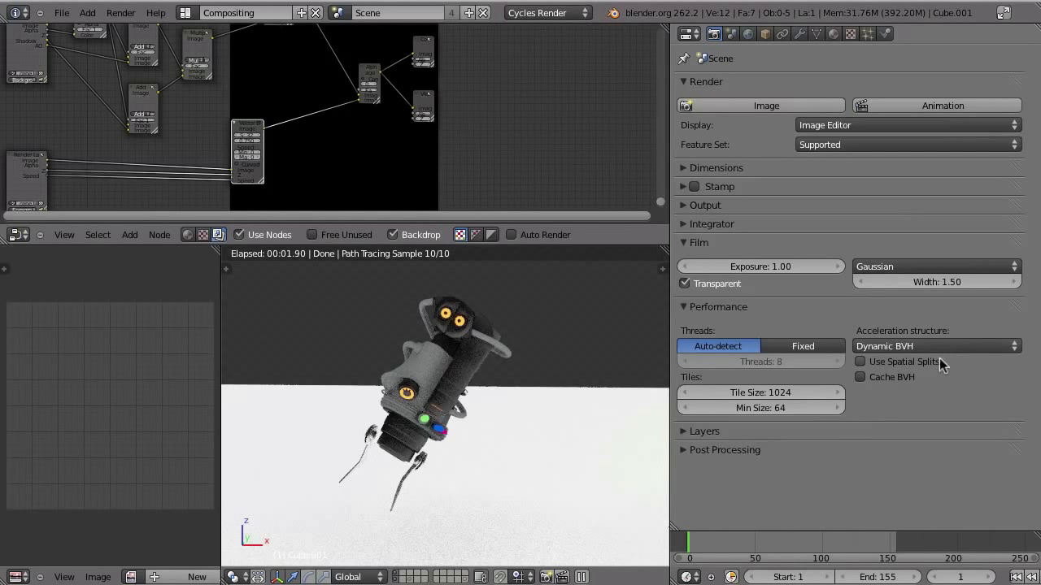
left_click(902, 347)
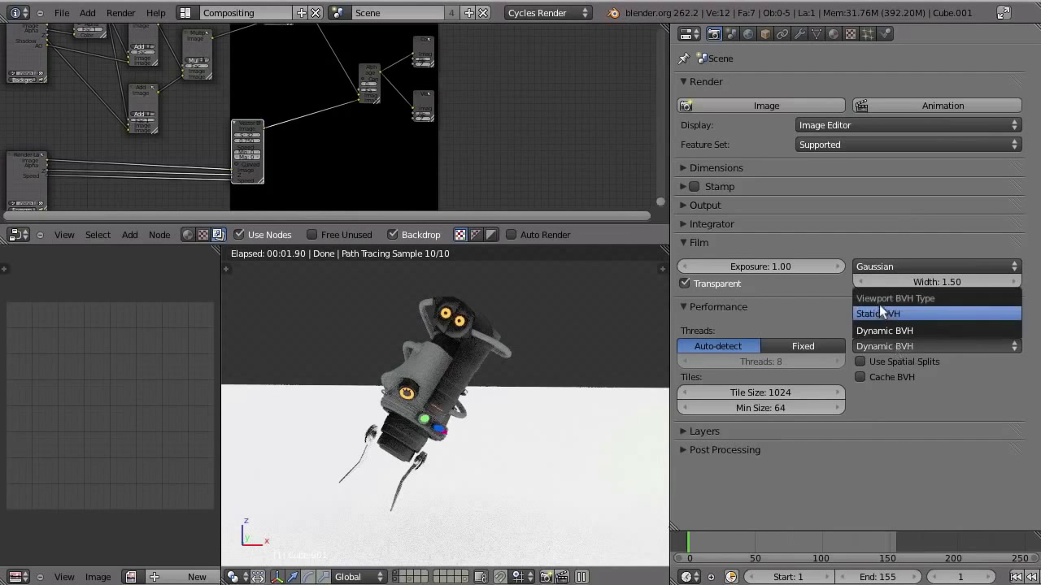
left_click(971, 321)
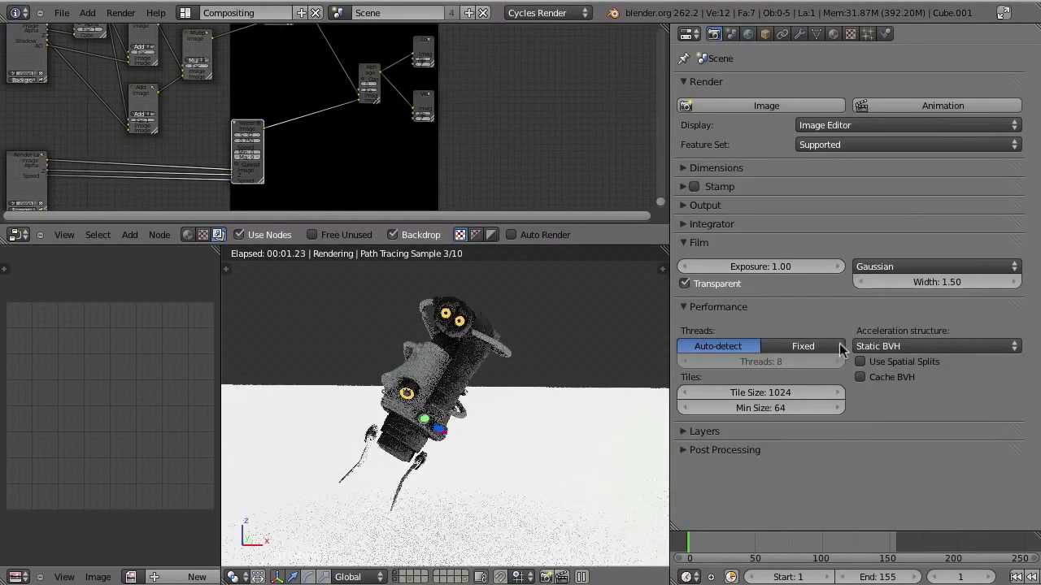
left_click(861, 362)
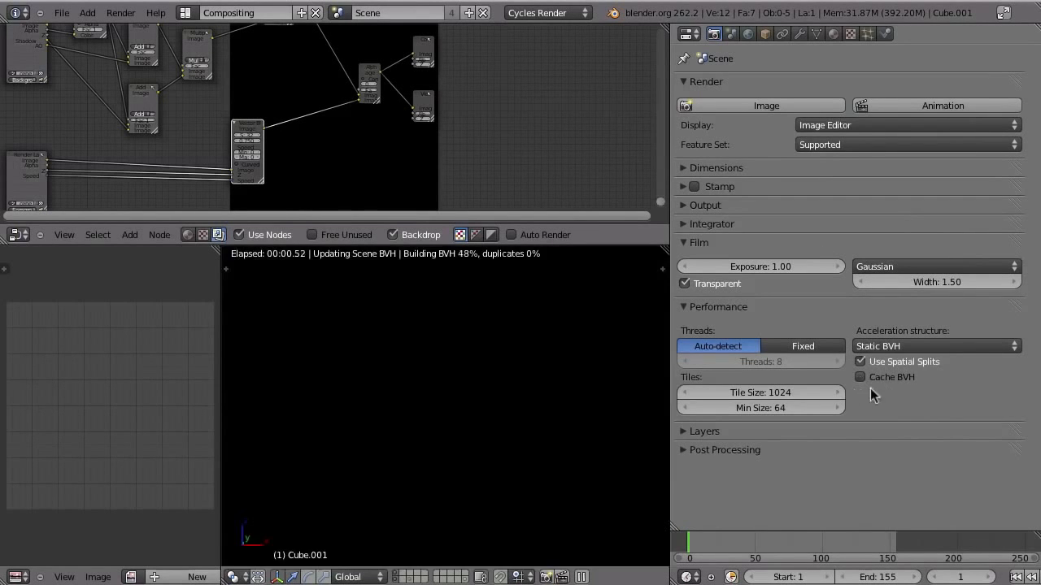
left_click(861, 377)
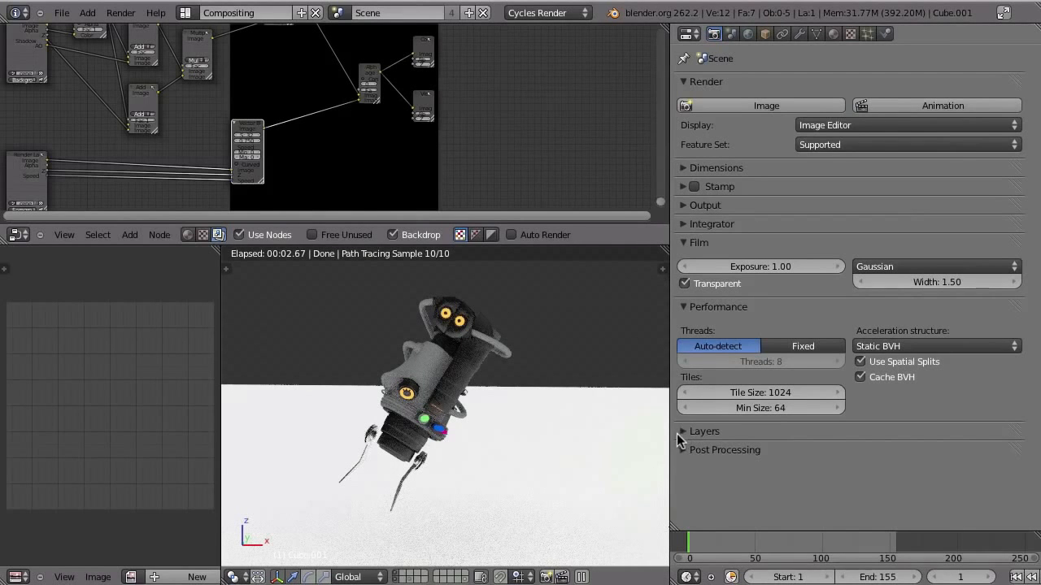
Step: Select the ground object and inspect the Background render layer's layer and pass settings
left_click(681, 432)
scroll(756, 489, "down", 7)
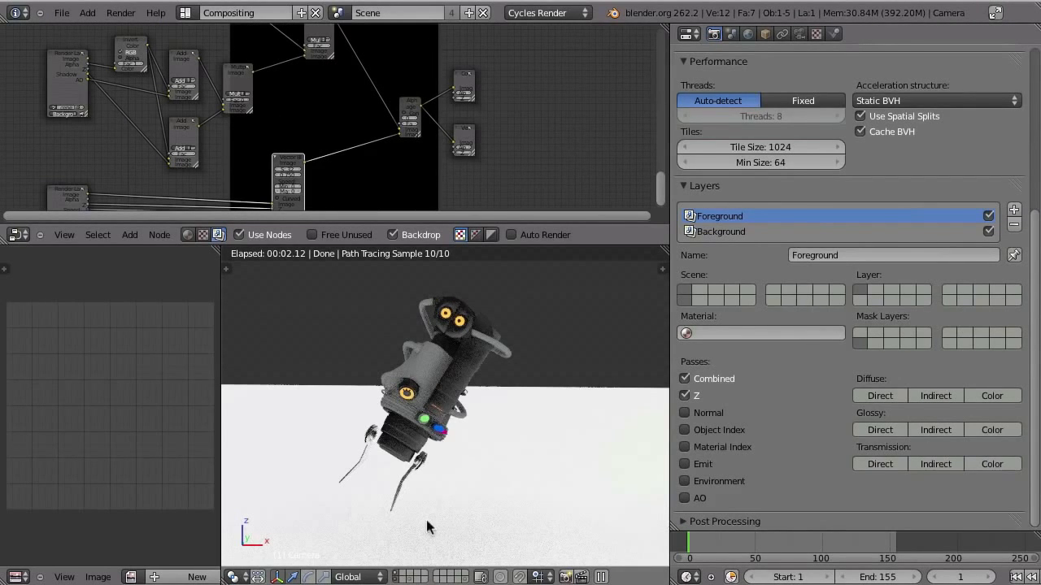
right_click(533, 425)
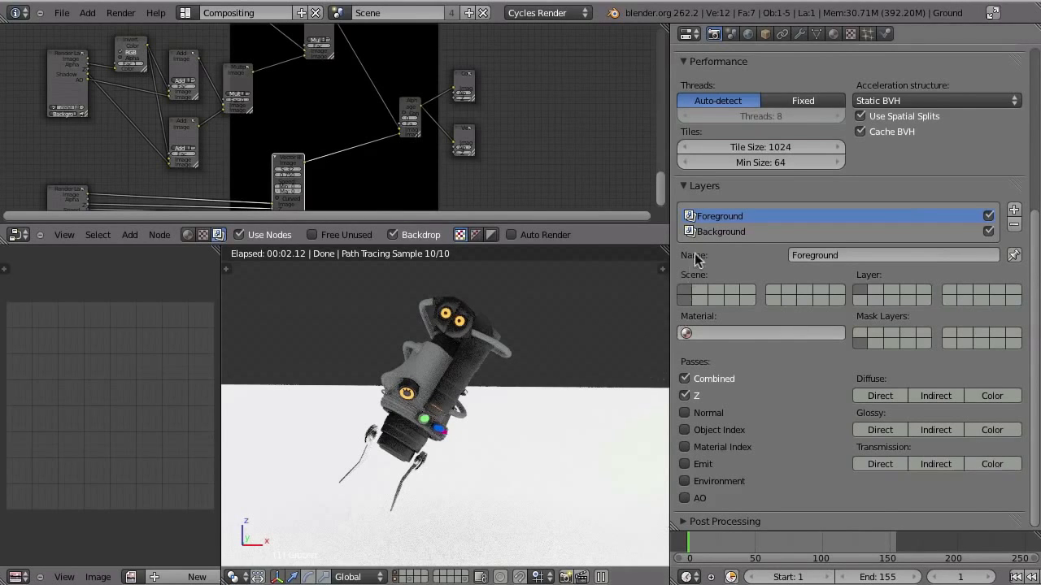
left_click(719, 232)
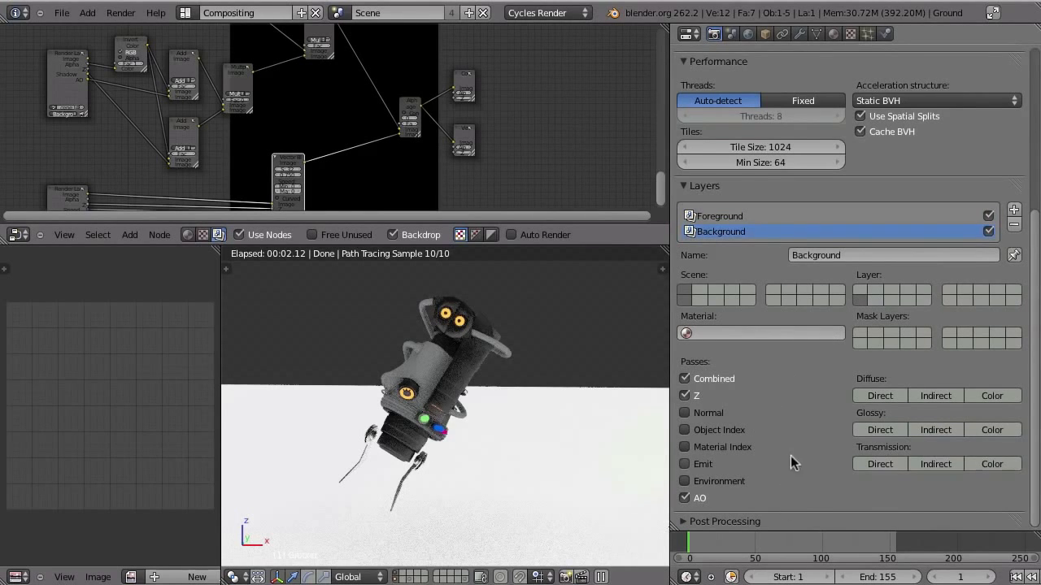
scroll(708, 492, "up", 1)
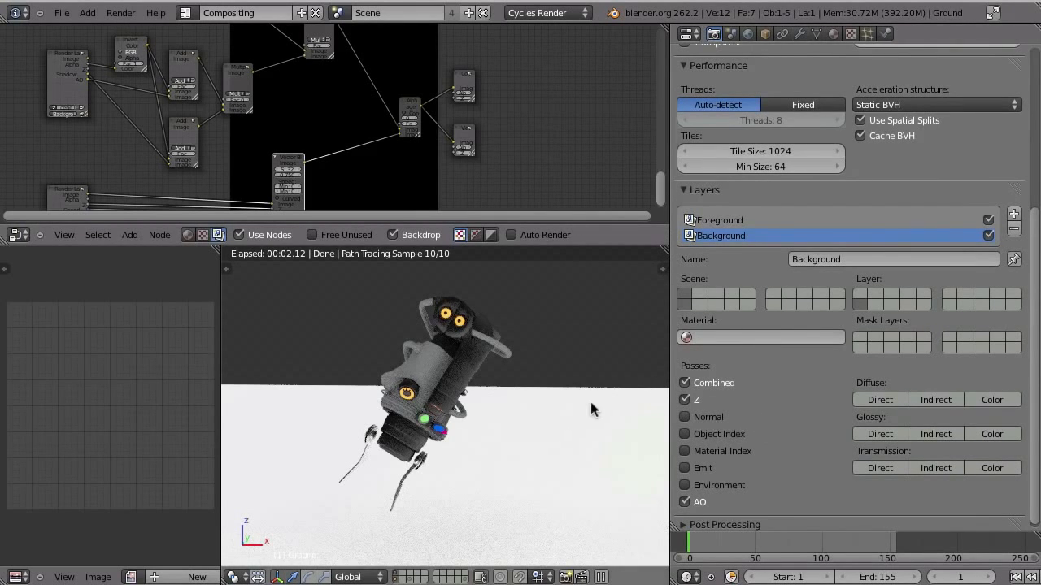
Step: Turn off the world's Ambient Occlusion and enable nodes for the world surface
left_click(748, 34)
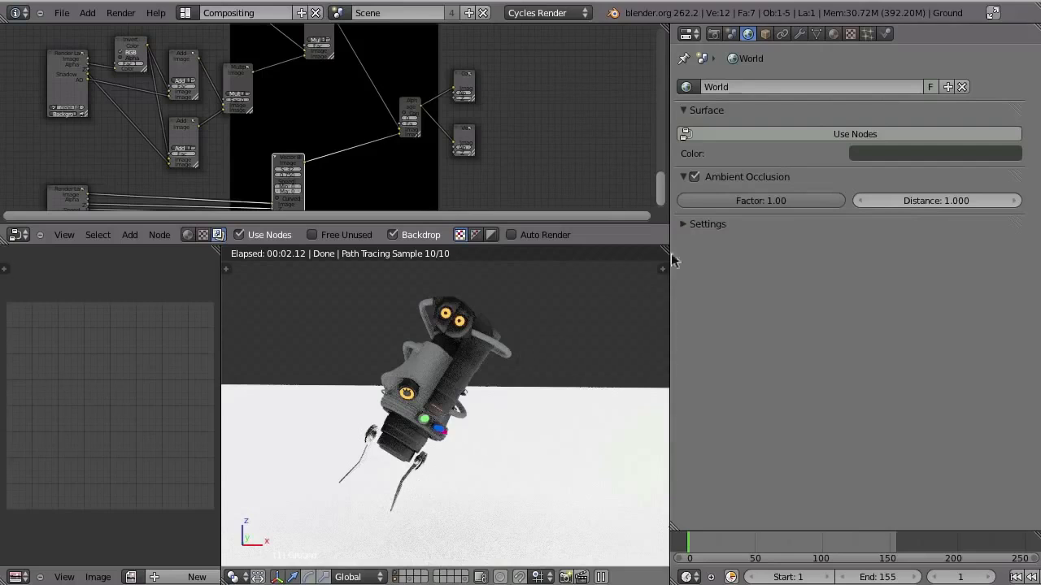
left_click(695, 174)
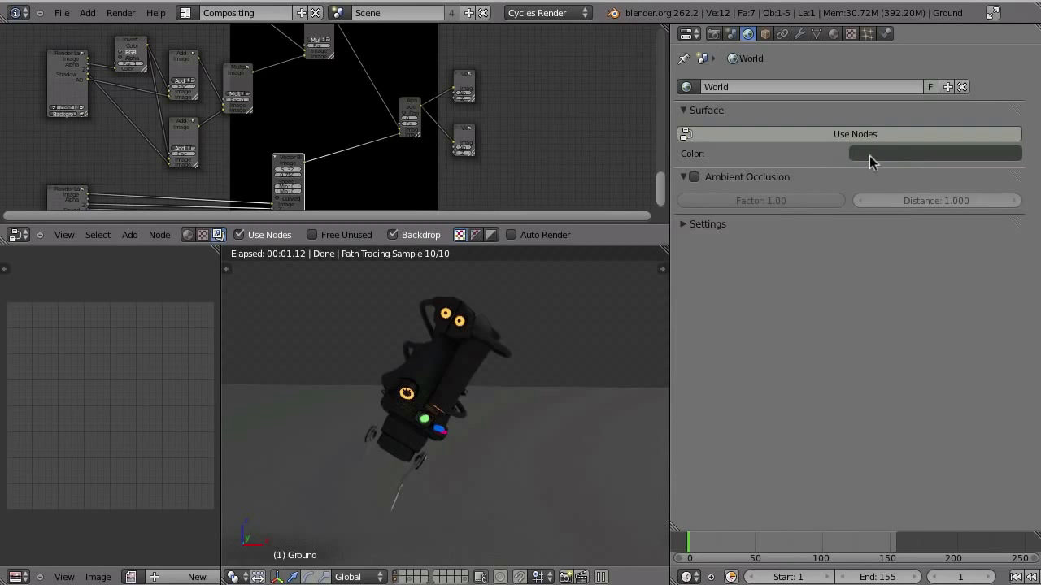
left_click(834, 135)
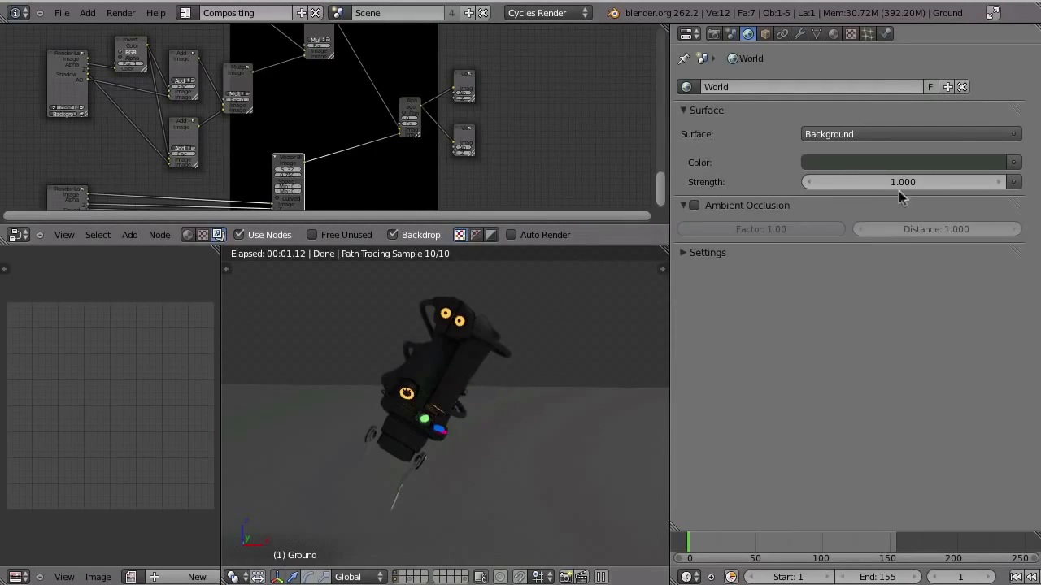
Step: Assign an Image Texture to the world background's color
left_click(1013, 162)
left_click(1013, 163)
left_click(1013, 164)
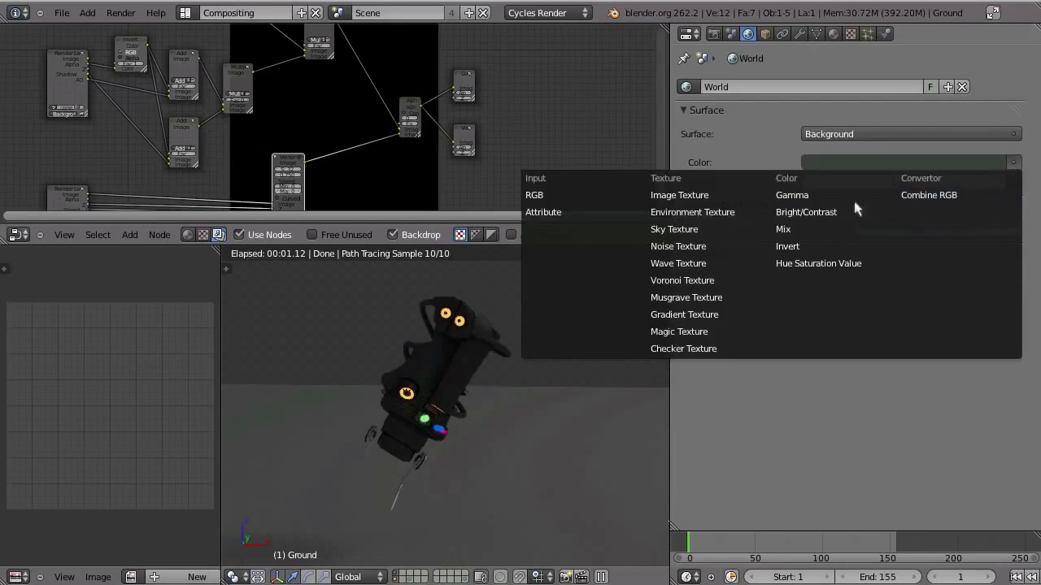
left_click(664, 197)
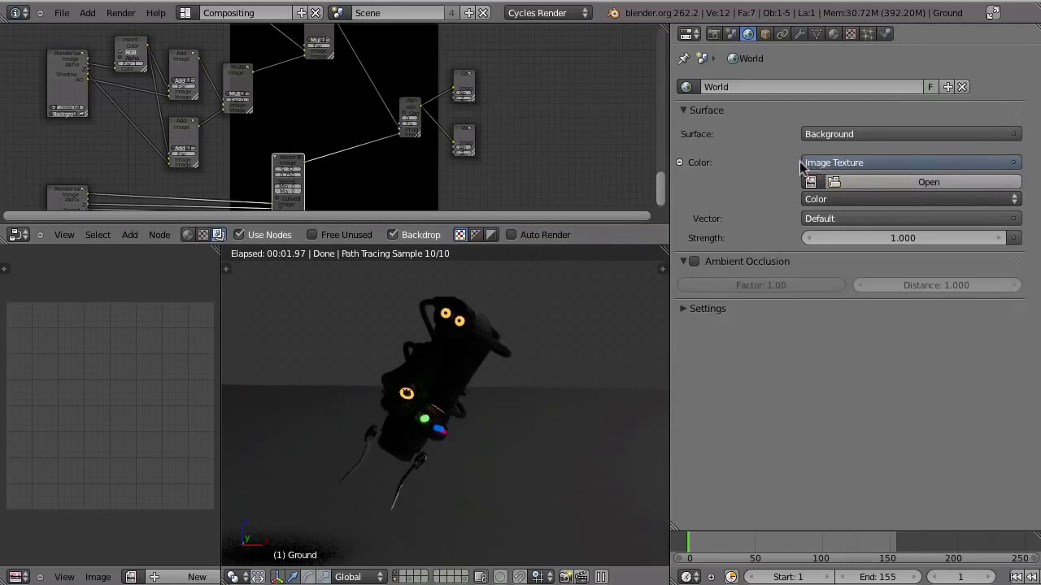
Step: Load sky.png from the gun project's tex folder into the world's image texture
left_click(876, 183)
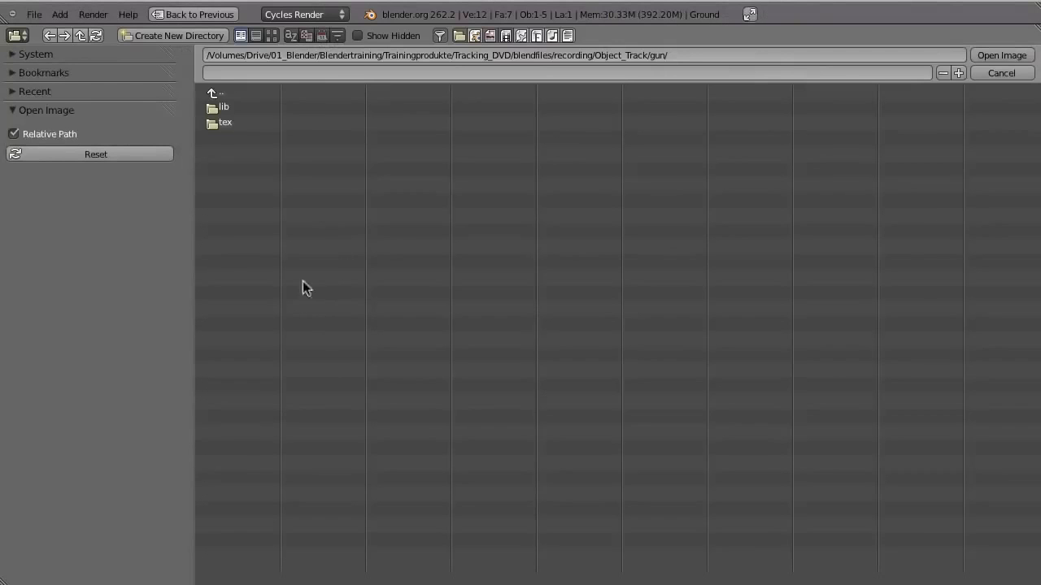
left_click(217, 123)
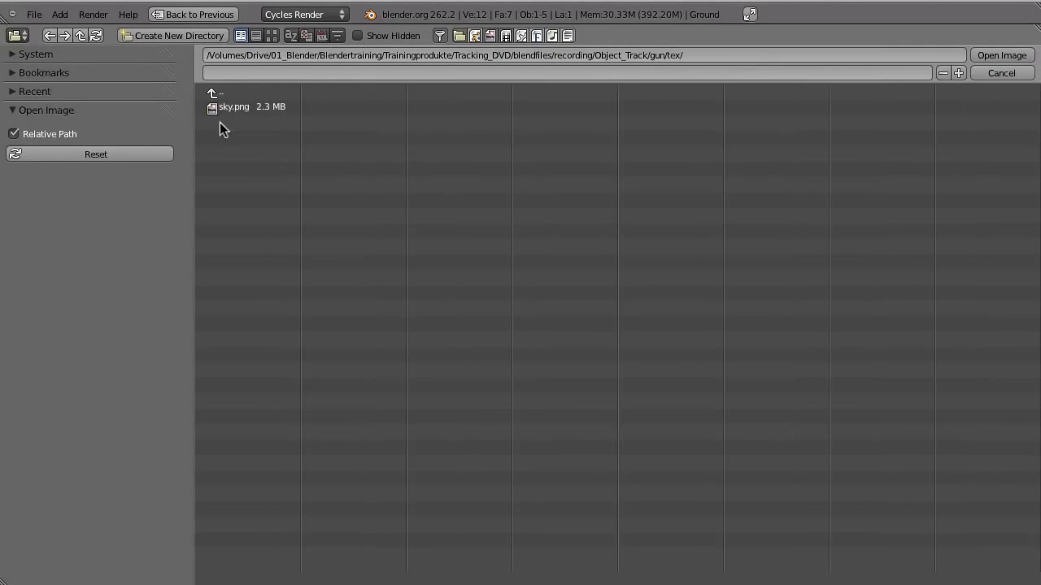
left_click(271, 36)
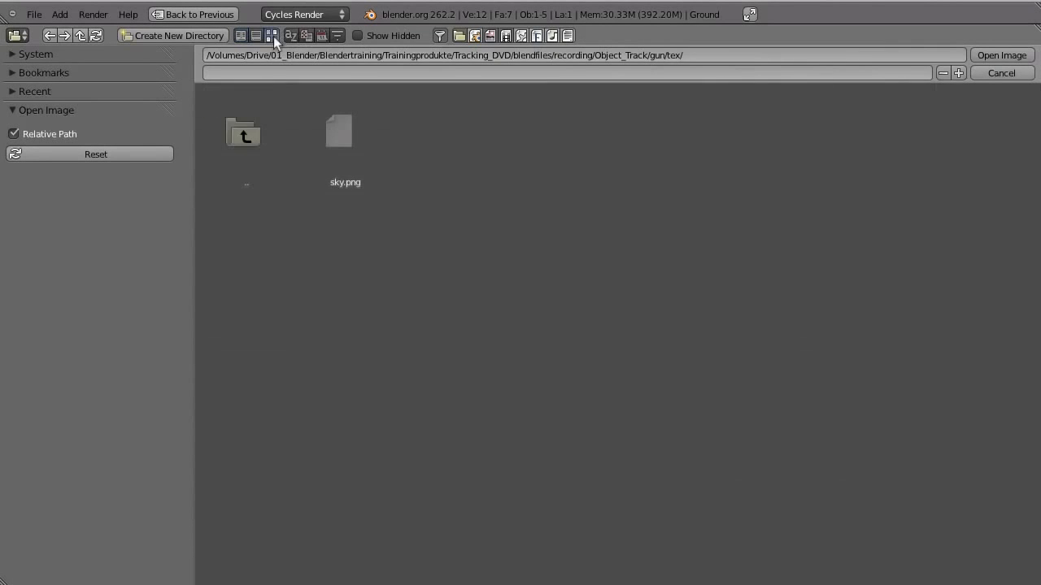
left_click(352, 134)
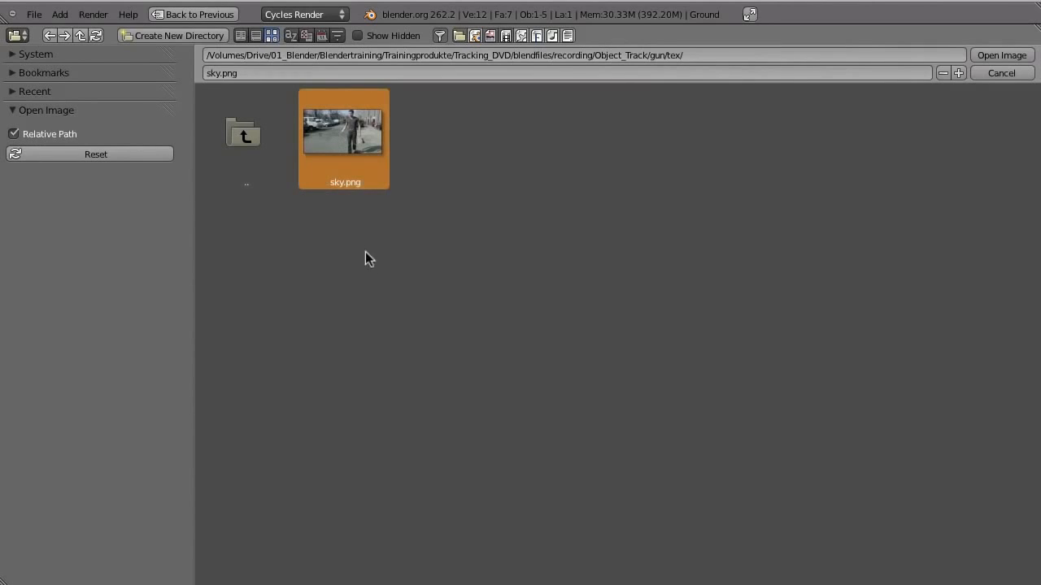
left_click(991, 53)
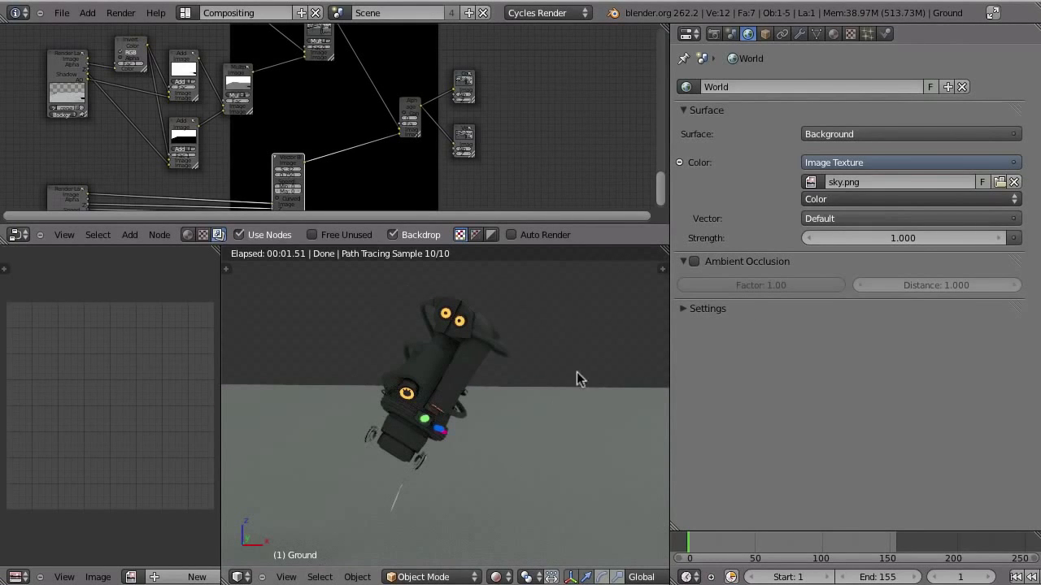
Step: Turn off the Transparent option in the scene's film settings
left_click(713, 33)
scroll(730, 250, "down", 10)
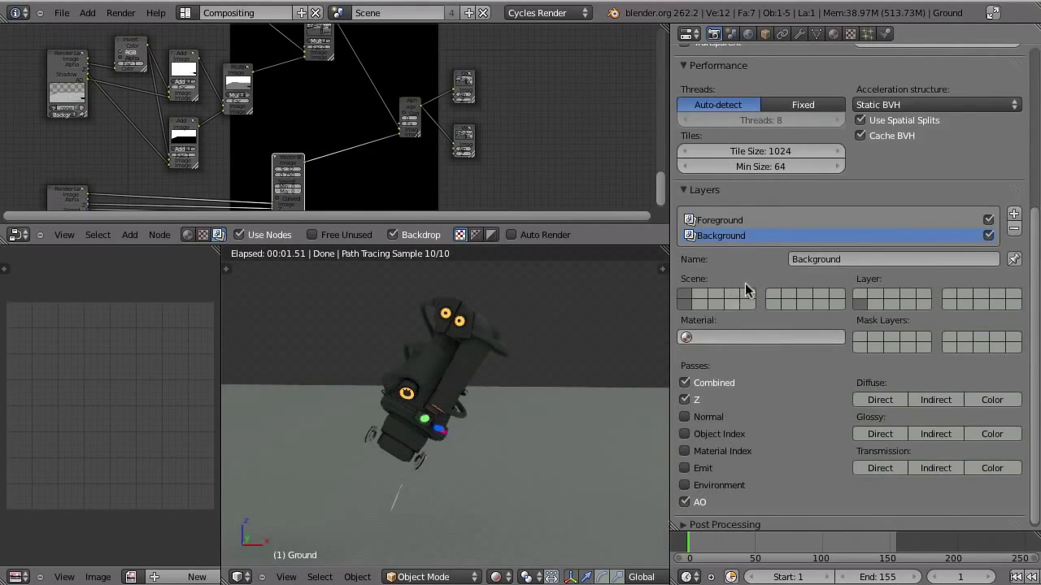
scroll(744, 289, "up", 8)
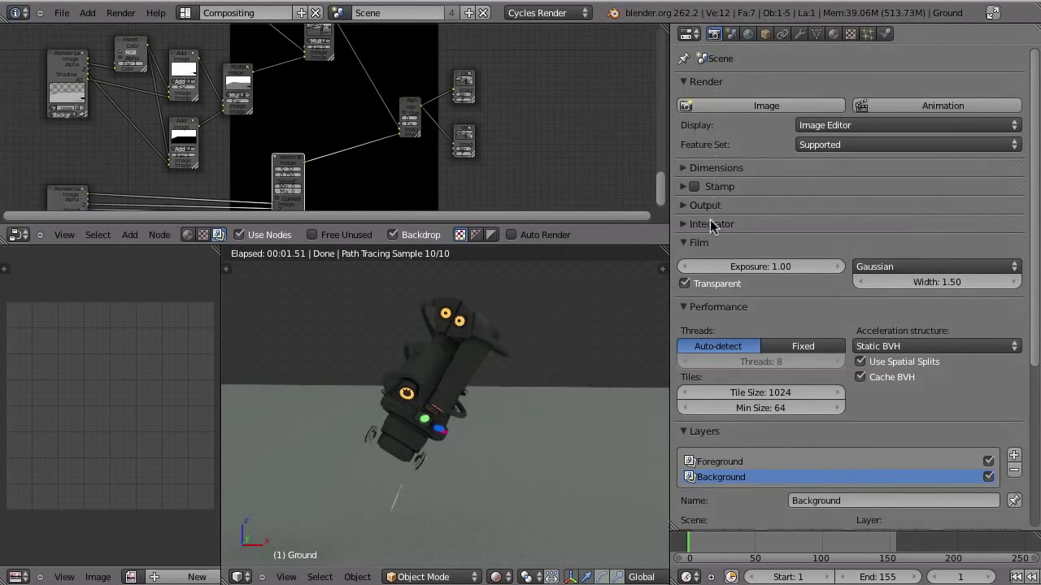
left_click(687, 286)
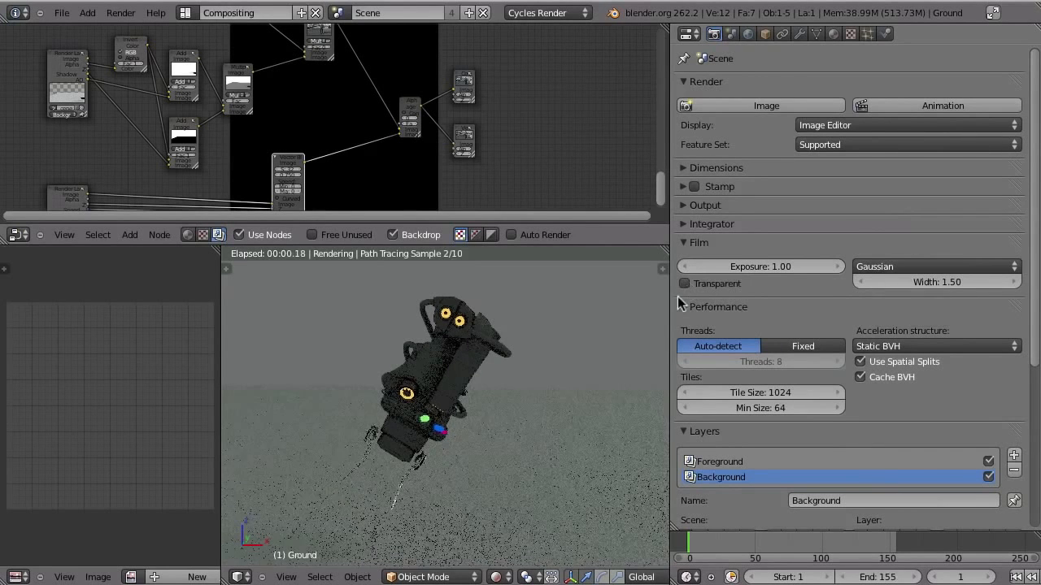
scroll(537, 349, "down", 7)
scroll(543, 341, "down", 1)
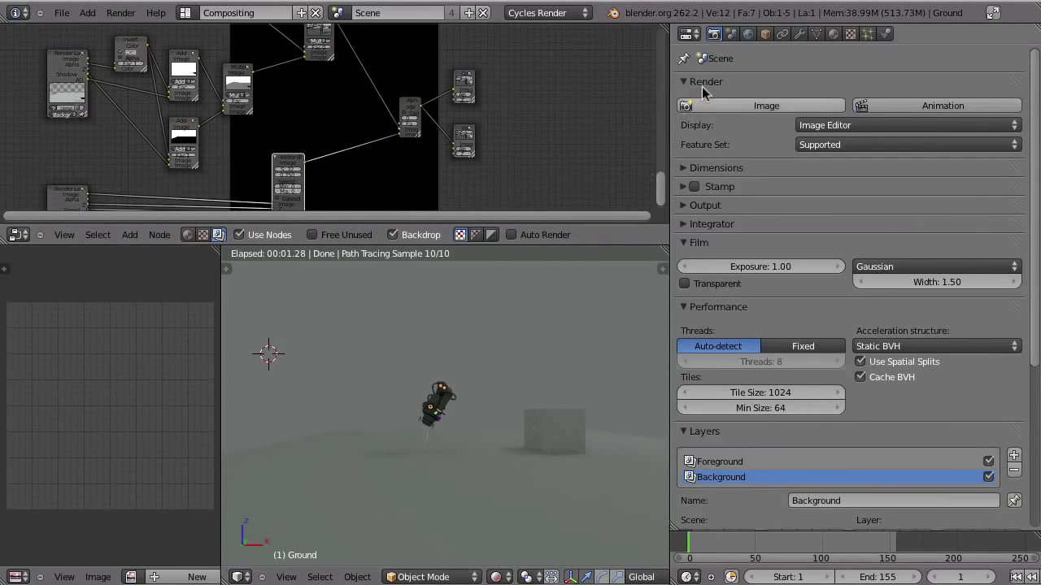
Step: Set the world image texture's vector to the Camera texture coordinate and check the mapping around the gun
left_click(747, 33)
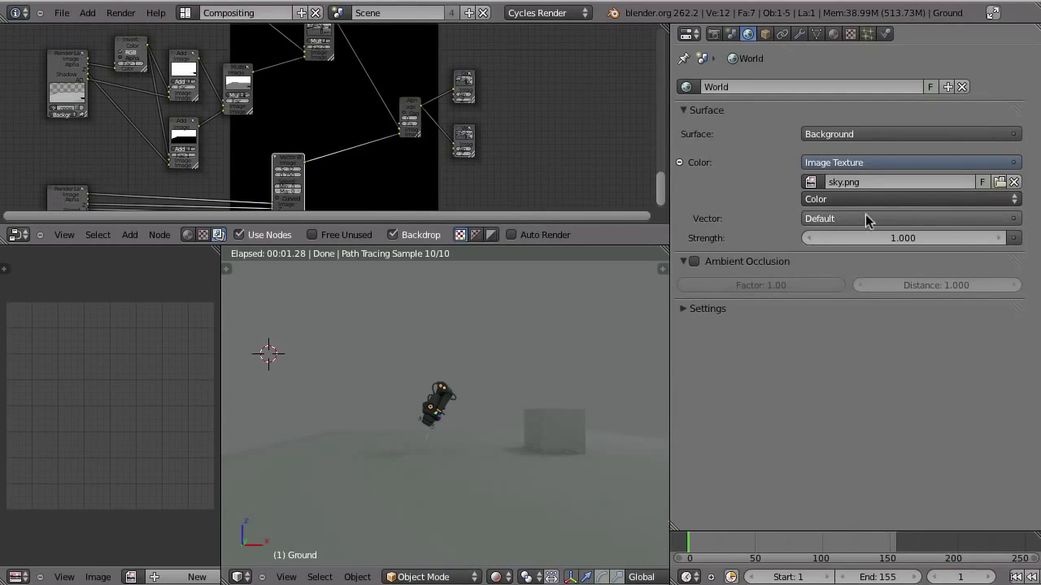
left_click(825, 218)
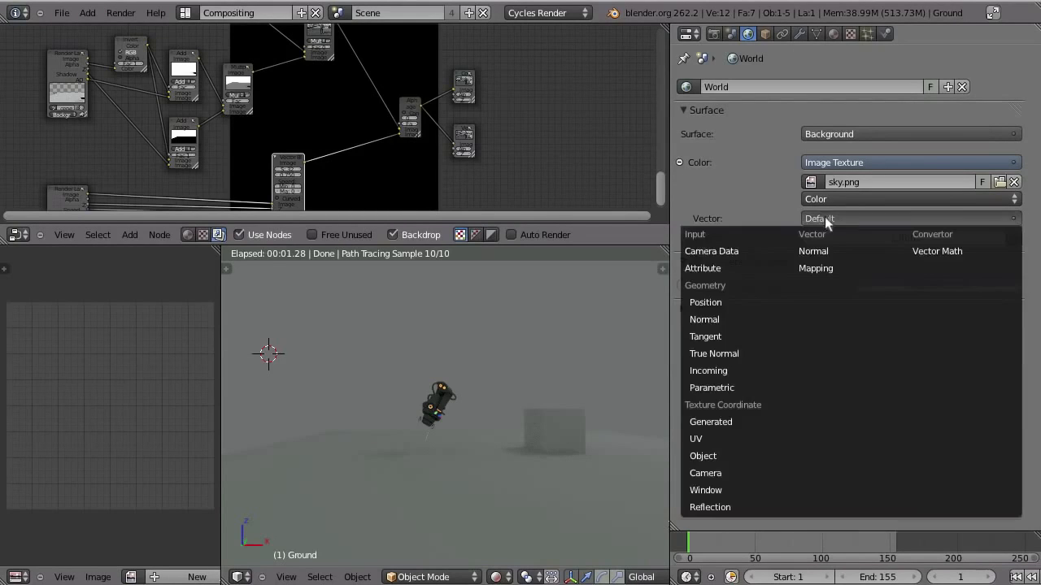
left_click(729, 470)
middle_click_drag(521, 343, 500, 364)
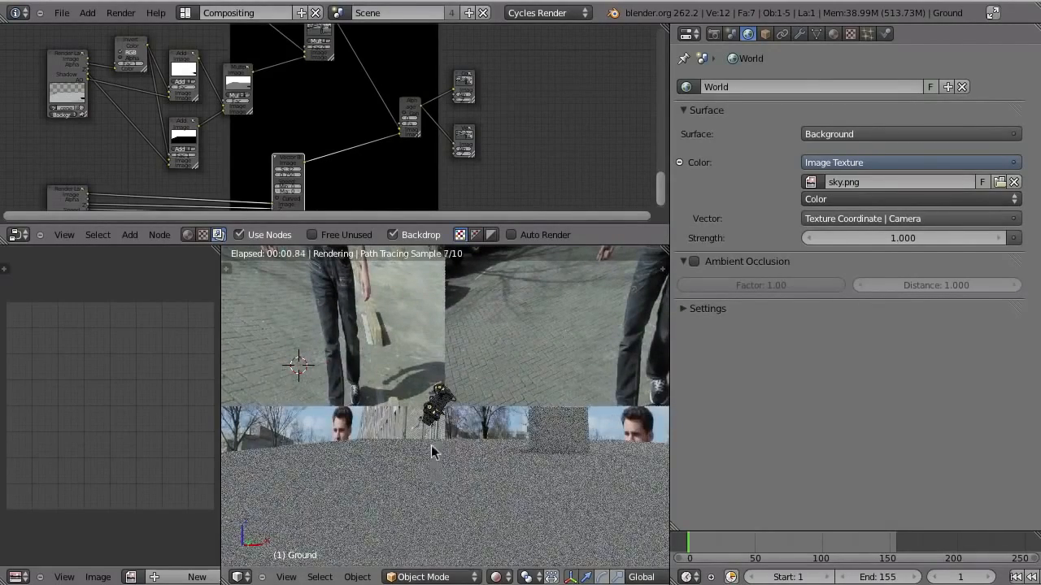
scroll(442, 451, "up", 6)
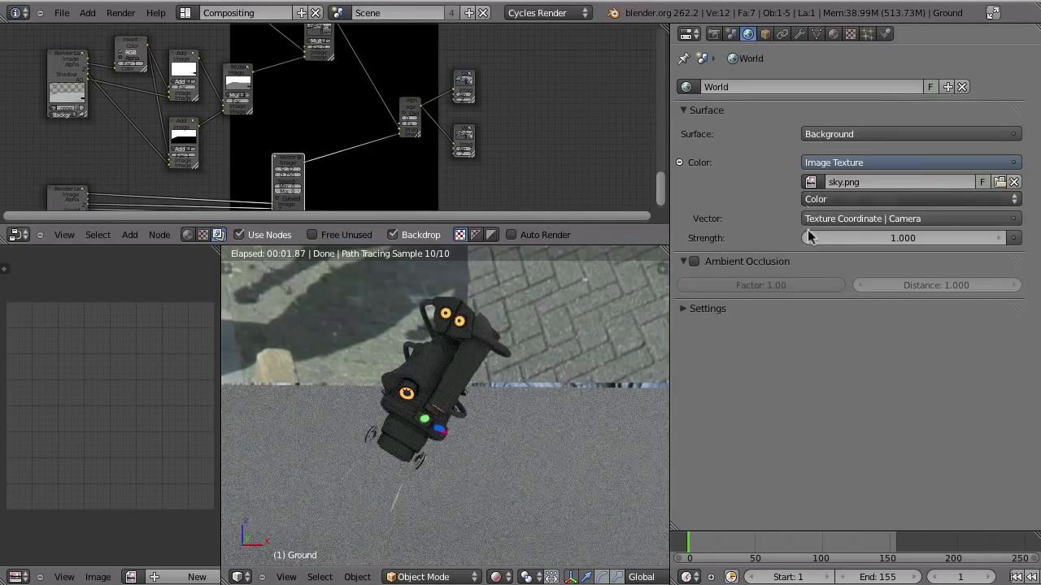
Step: Turn on the Transparent film option and set the world background's strength to 2.160
left_click(713, 33)
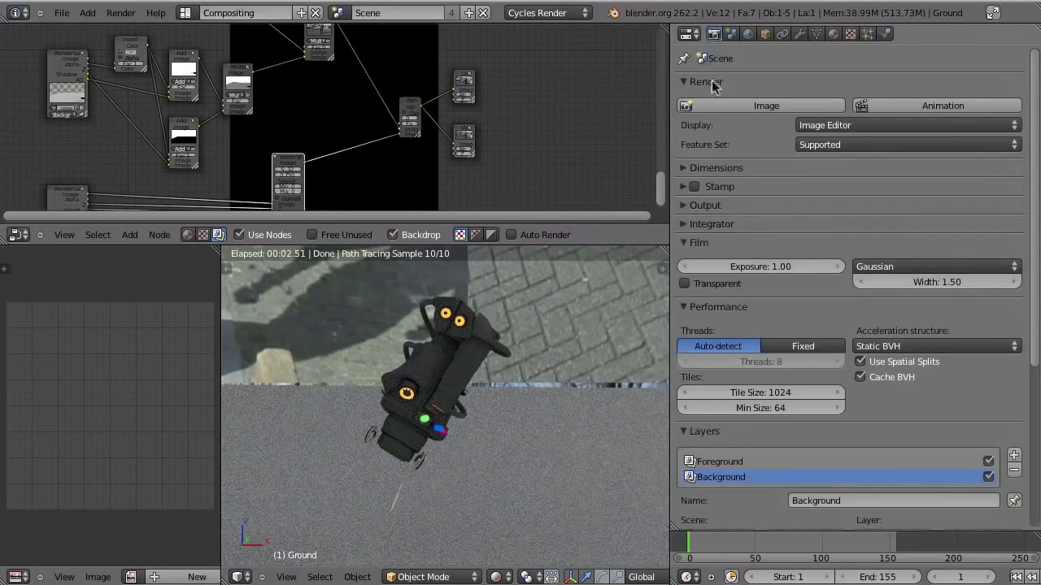
left_click(684, 284)
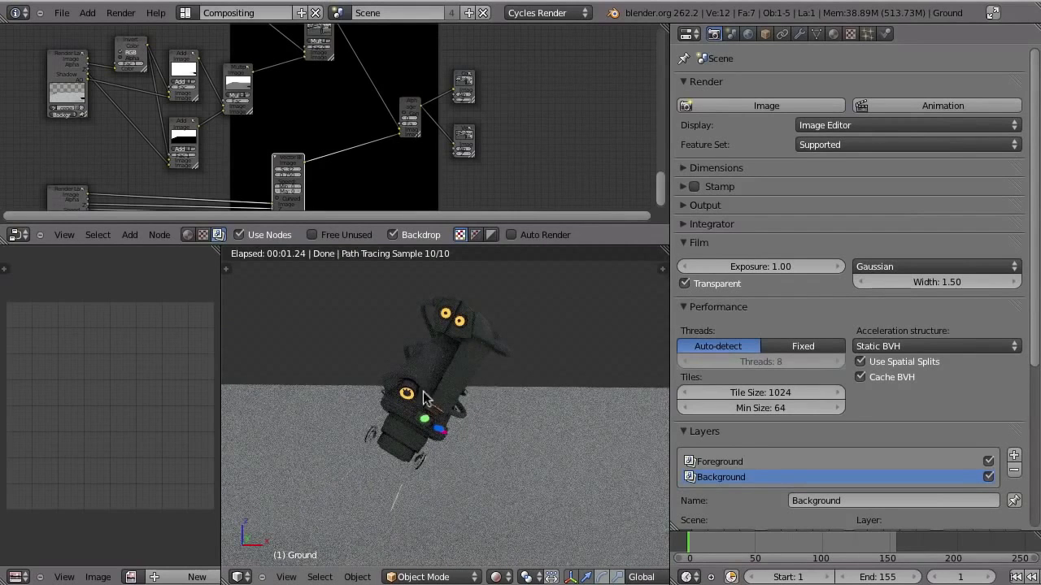
left_click(748, 33)
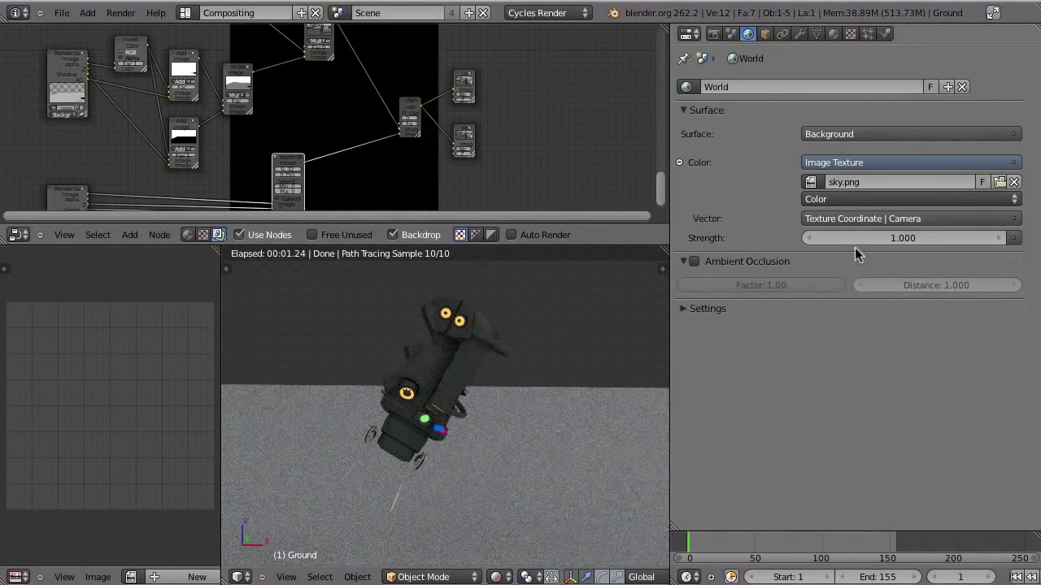
left_click_drag(992, 235, 1007, 236)
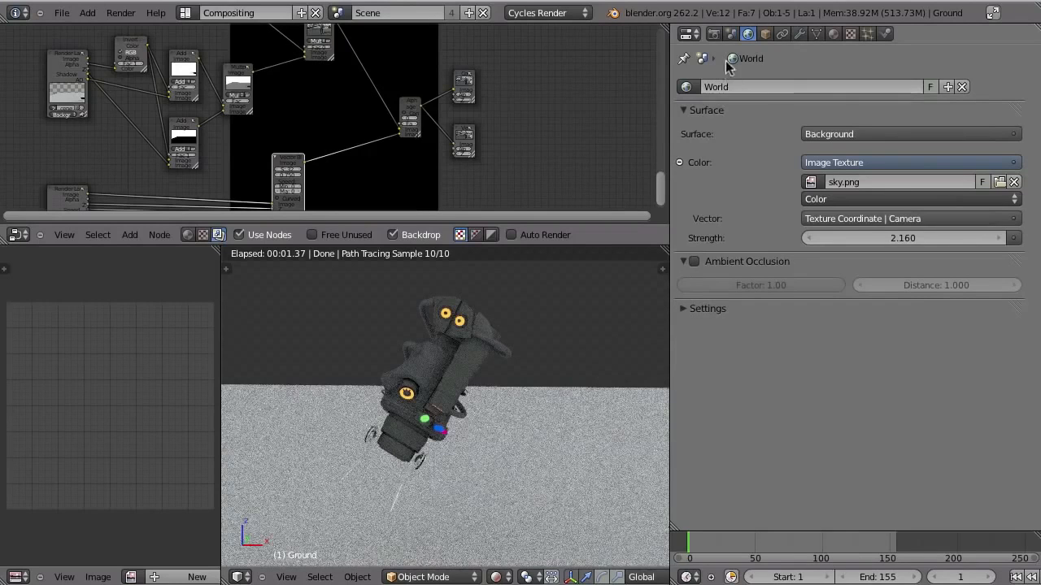
Step: Check the Background render layer's AO pass and enable the AO and Emit passes on the Foreground render layer
left_click(713, 35)
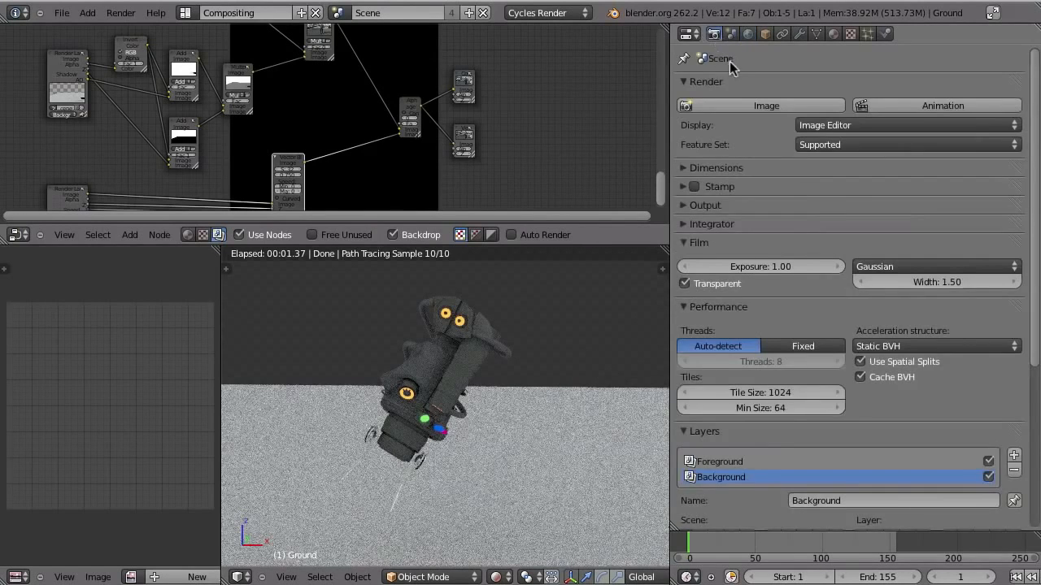
middle_click_drag(760, 437, 736, 150)
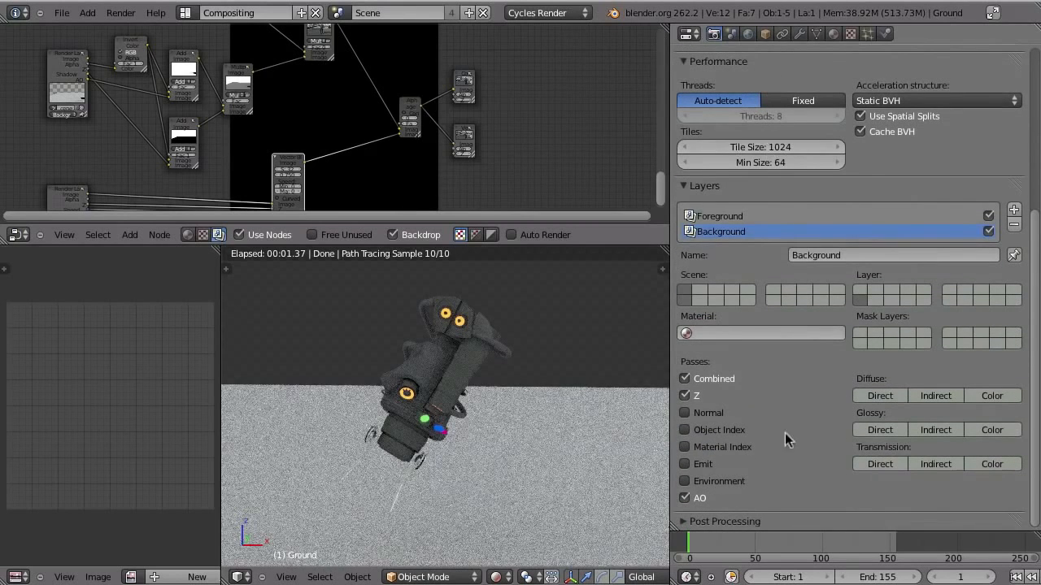
left_click(685, 498)
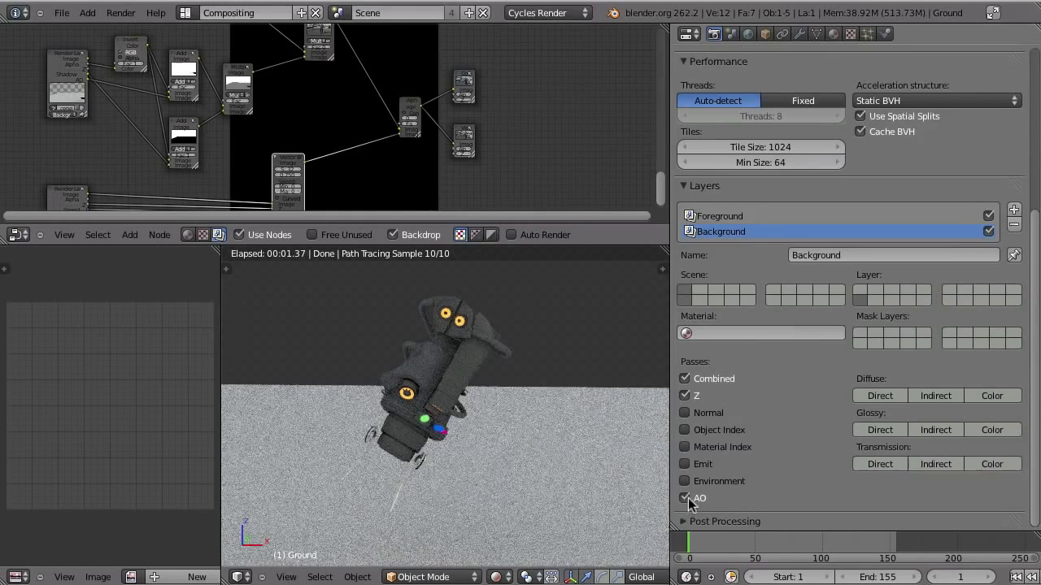
left_click(731, 216)
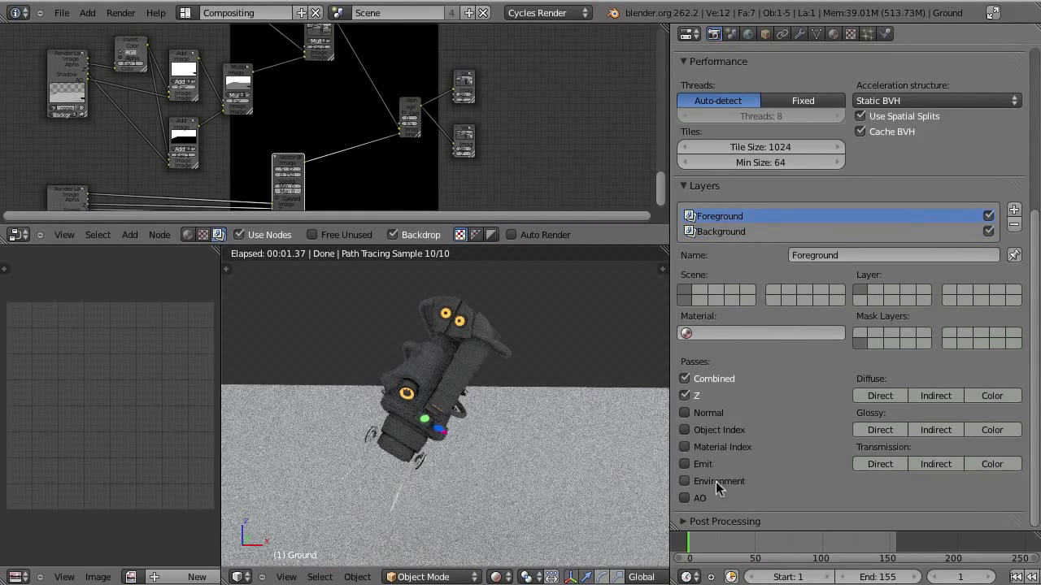
left_click(684, 497)
left_click(698, 466)
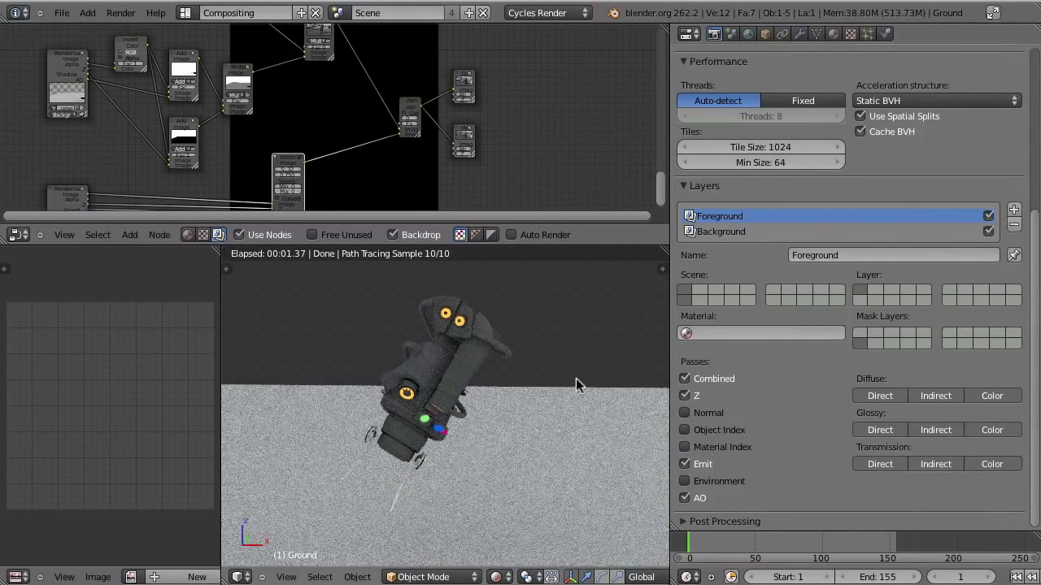
Step: Render the current frame and switch the 3D view to wireframe shading
key("F12")
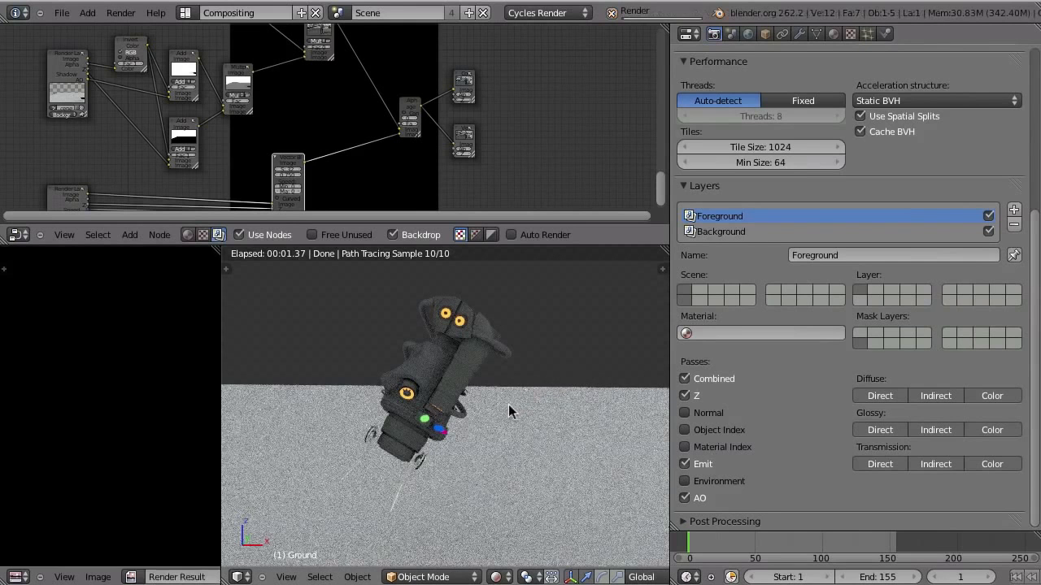
key("z")
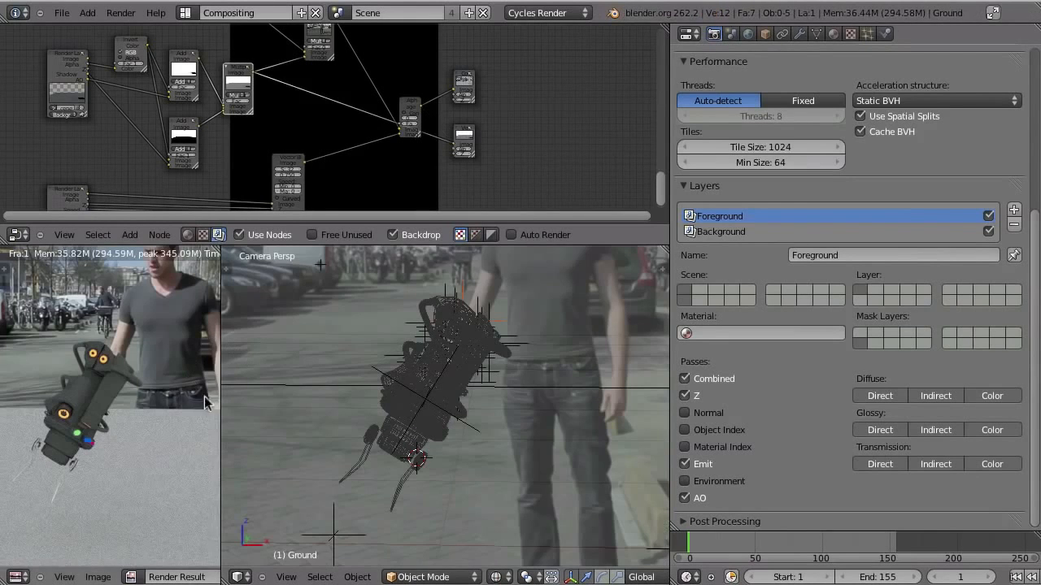
Step: Preview the Scale node's footage and the Background render layer in the maximized node editor's backdrop
key("ctrl+Up")
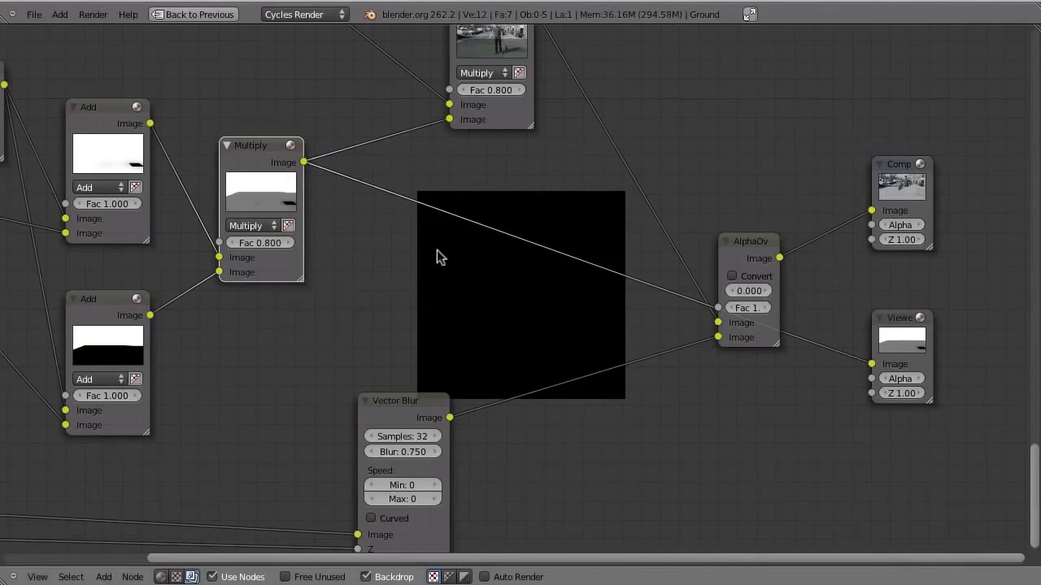
middle_click_drag(437, 255, 518, 423)
scroll(515, 372, "down", 3)
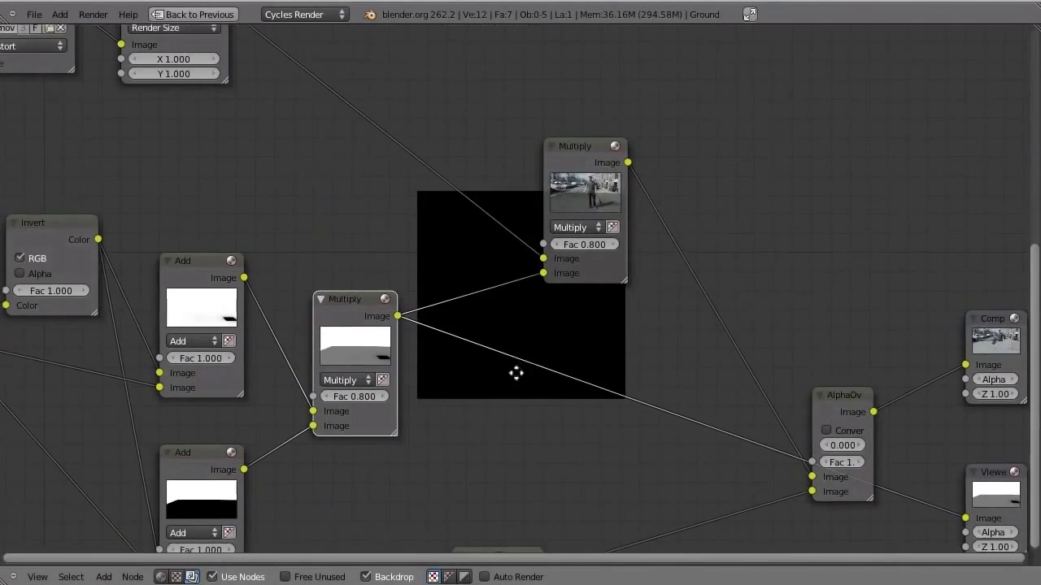
left_click(315, 176)
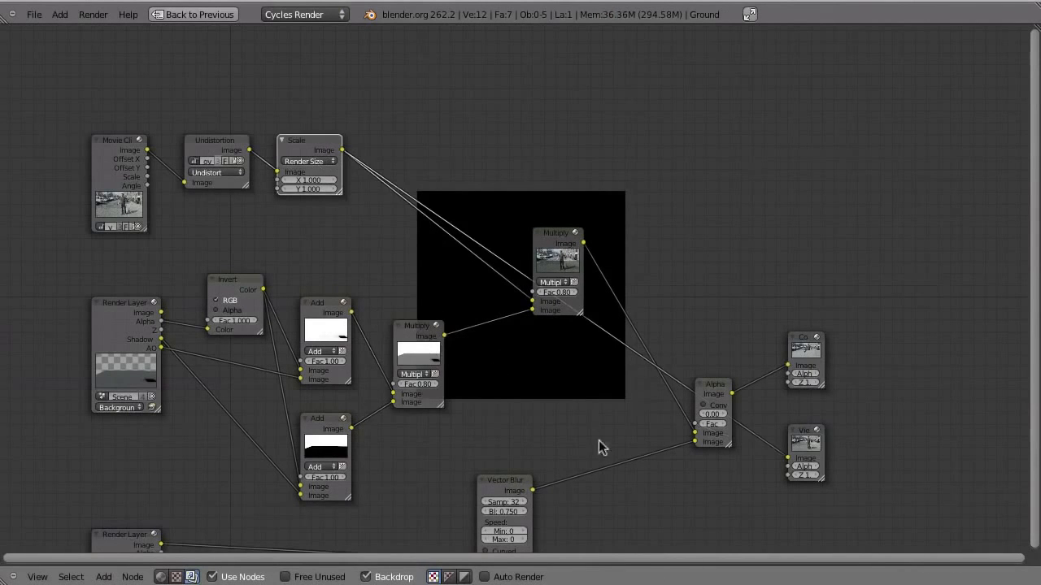
left_click_drag(809, 435, 827, 421)
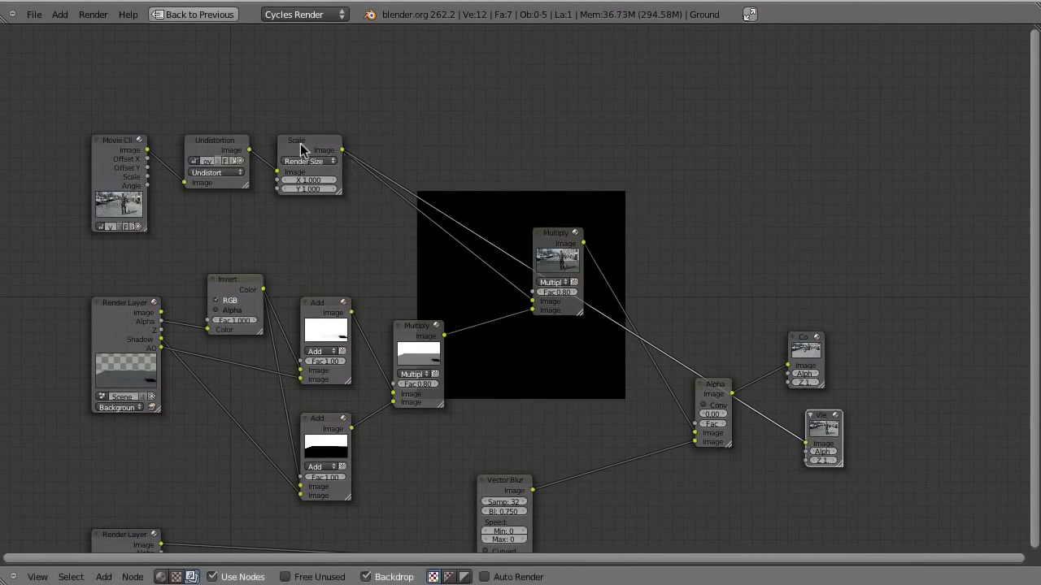
left_click(309, 151)
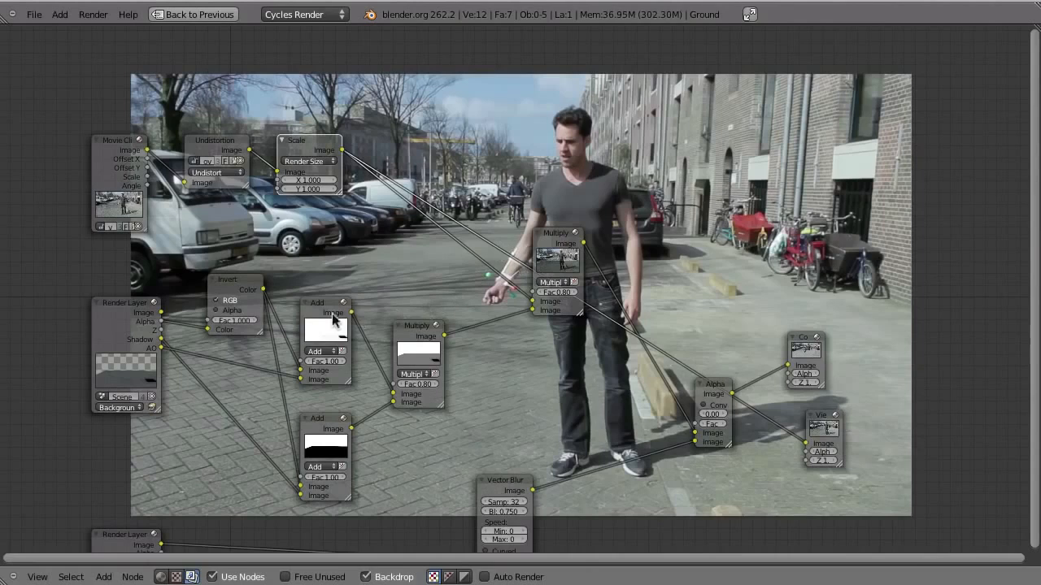
left_click(97, 329)
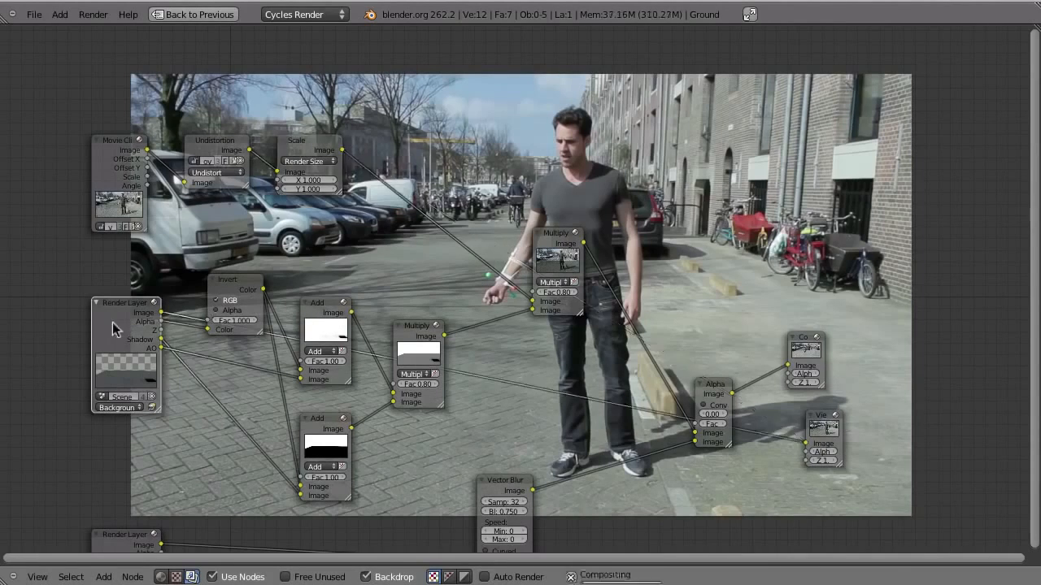
Step: Preview the outputs of the ambient occlusion Add node and the shadow Add node in the backdrop
middle_click_drag(554, 418, 843, 463)
middle_click_drag(341, 442, 417, 367)
left_click(299, 325, "ctrl+shift")
middle_click_drag(548, 336, 431, 427)
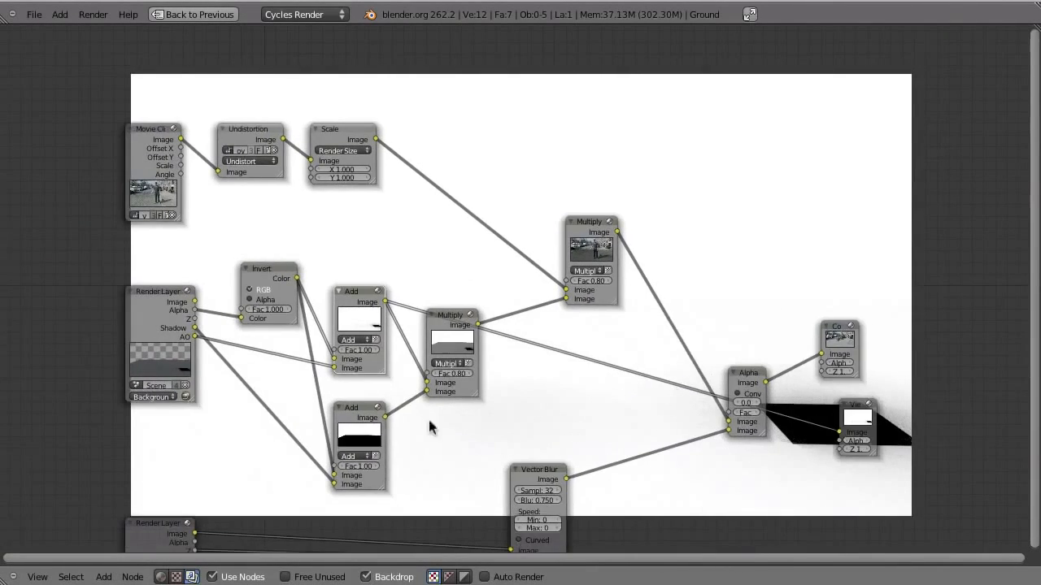
left_click(364, 431, "ctrl+shift")
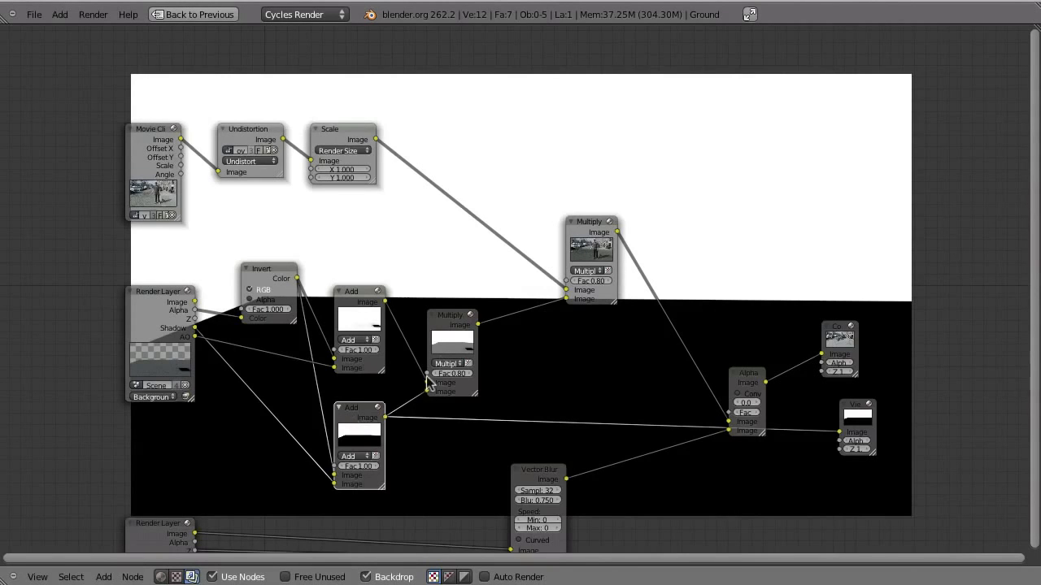
Step: Delete the shadow Add node and its Multiply node, and connect the remaining Add node to the footage Multiply node's second image input
key("x")
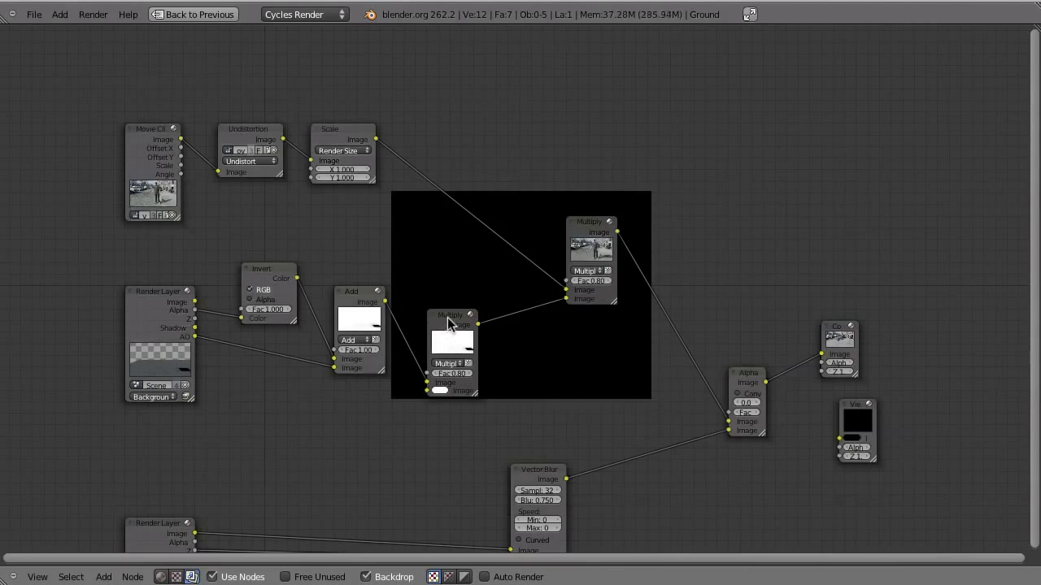
left_click(457, 323)
key("x")
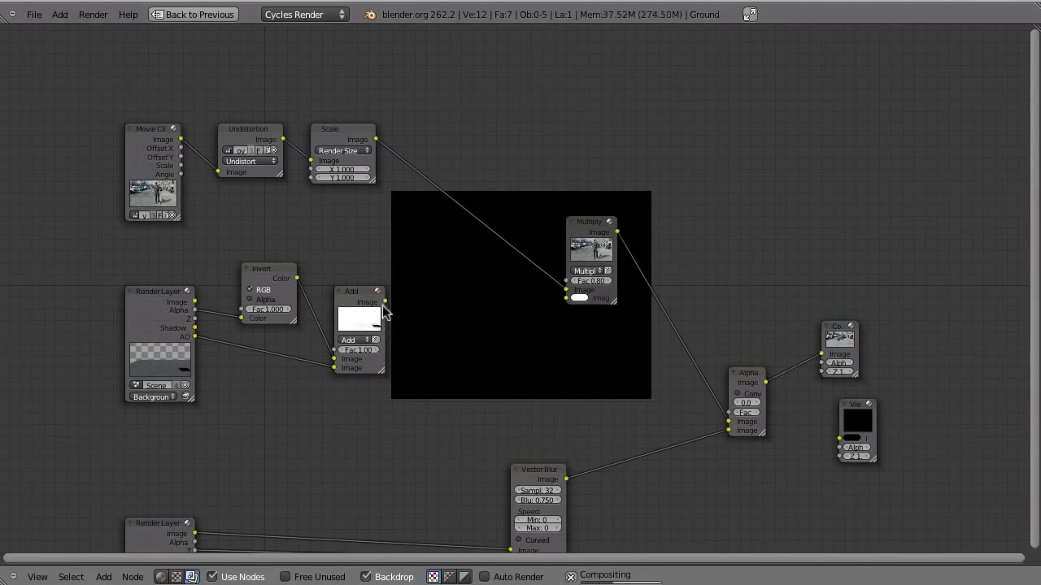
left_click_drag(386, 301, 567, 298)
Step: Preview the footage Multiply output and the Foreground render layer in the backdrop, and restore the split layout
left_click(609, 268, "ctrl+shift")
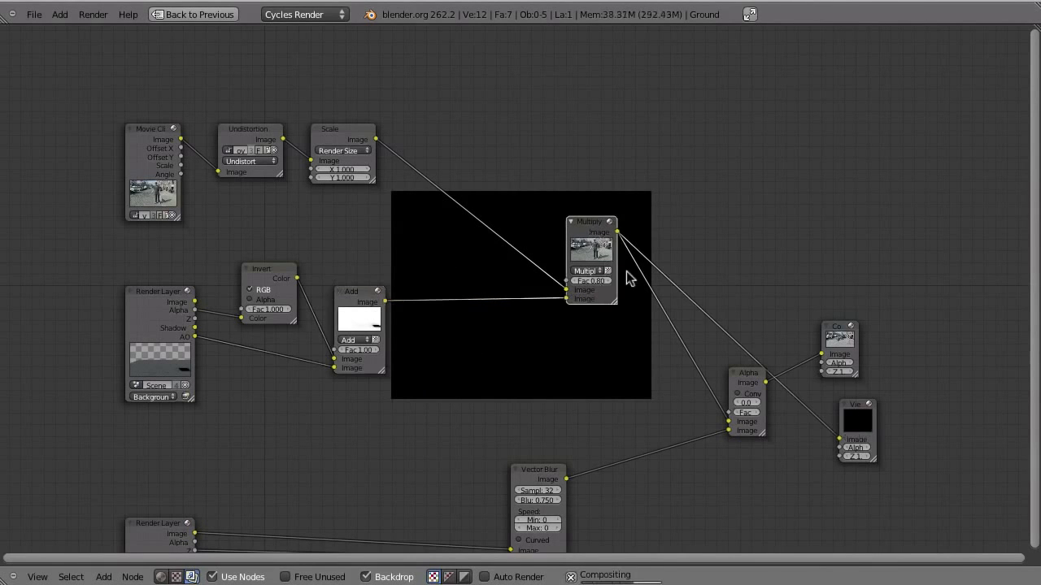
mouse_move(369, 296)
left_mouse_down()
mouse_move(382, 289)
mouse_move(373, 293)
left_mouse_up()
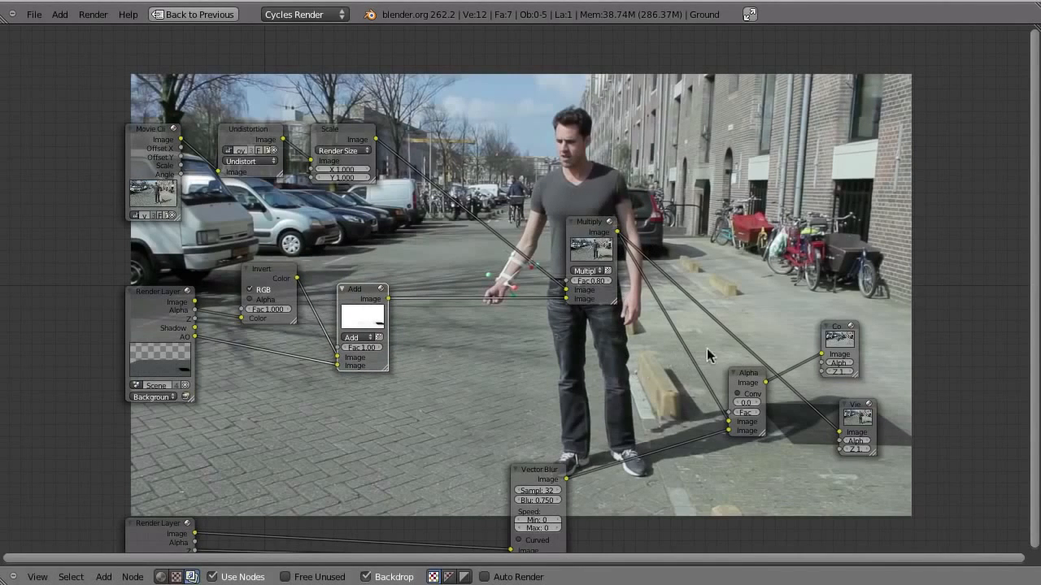
key("Home")
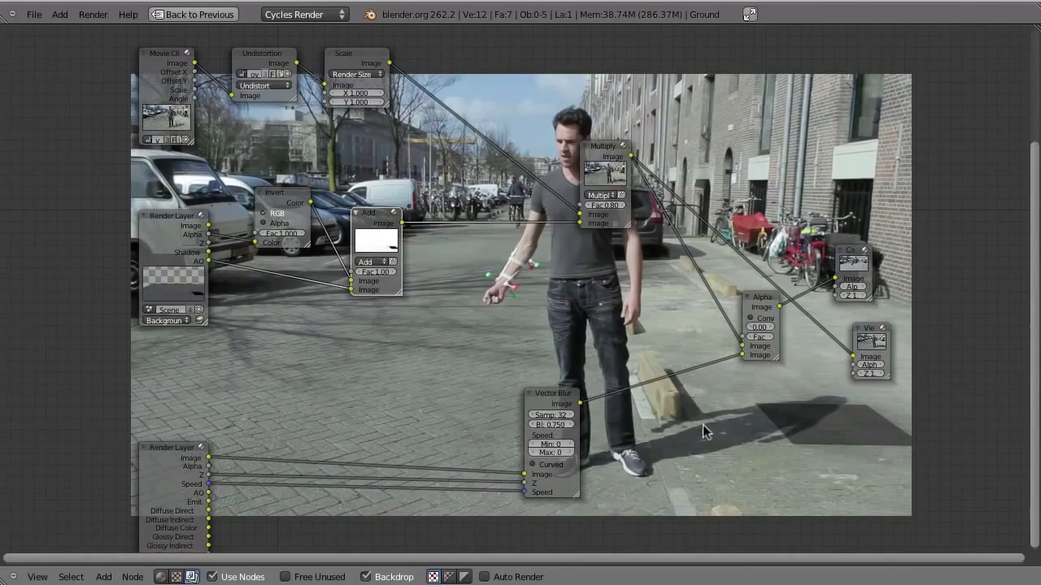
middle_click_drag(700, 365, 541, 251)
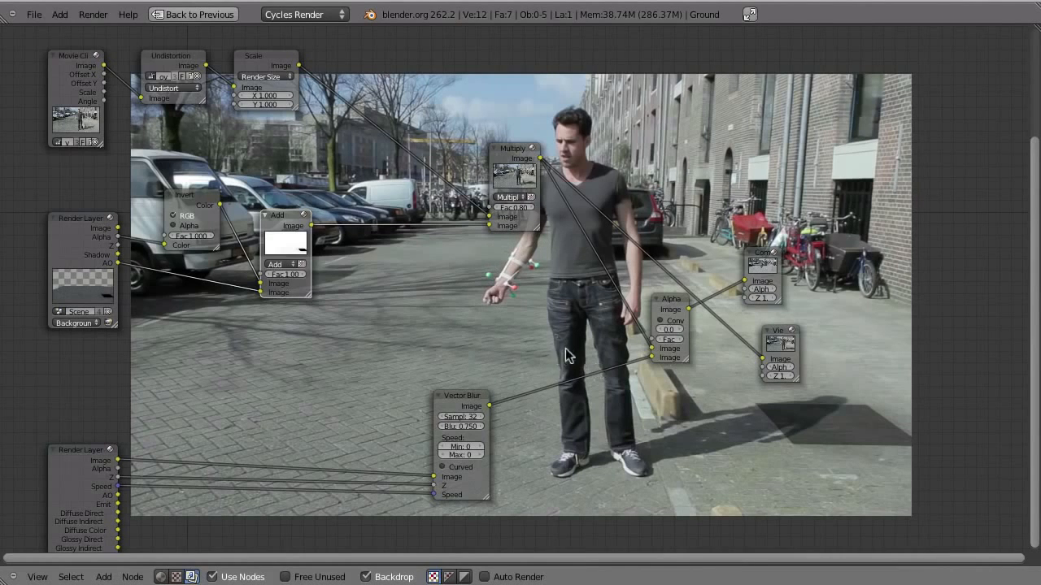
middle_click_drag(557, 344, 542, 233)
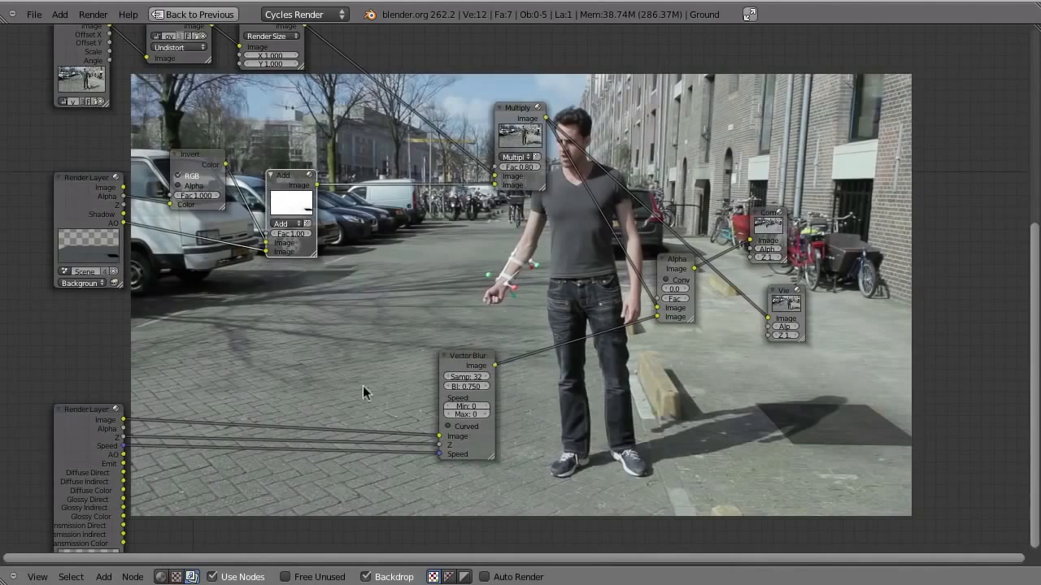
left_click(89, 443, "ctrl+shift")
middle_click_drag(486, 422, 593, 363)
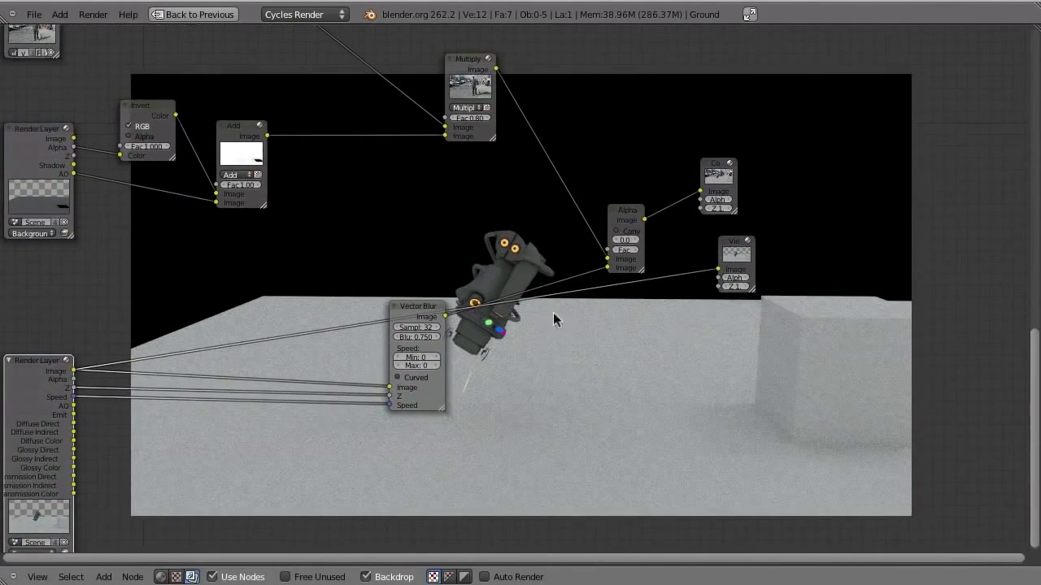
key("ctrl+Up")
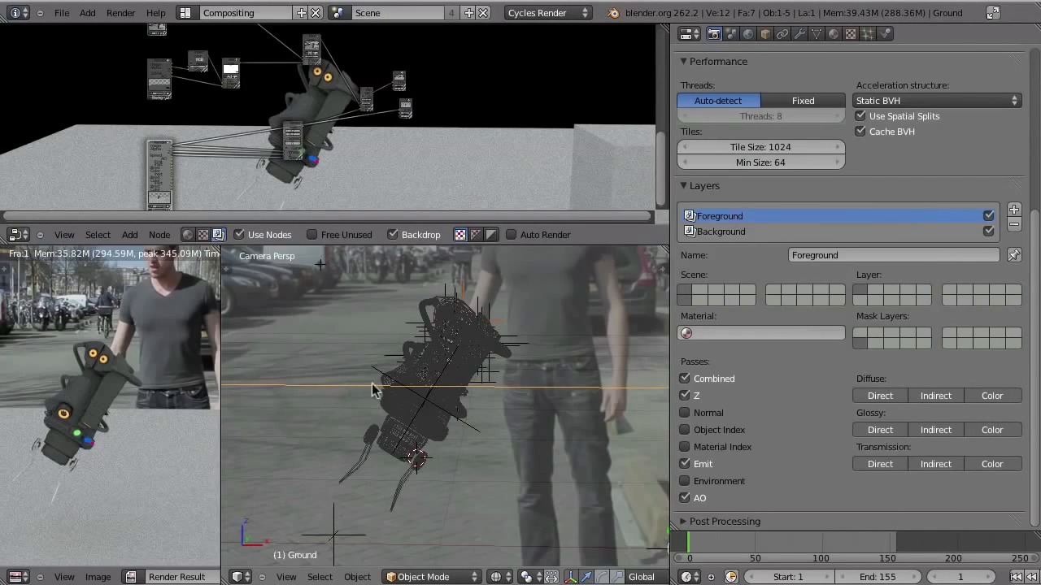
key("ctrl+Up")
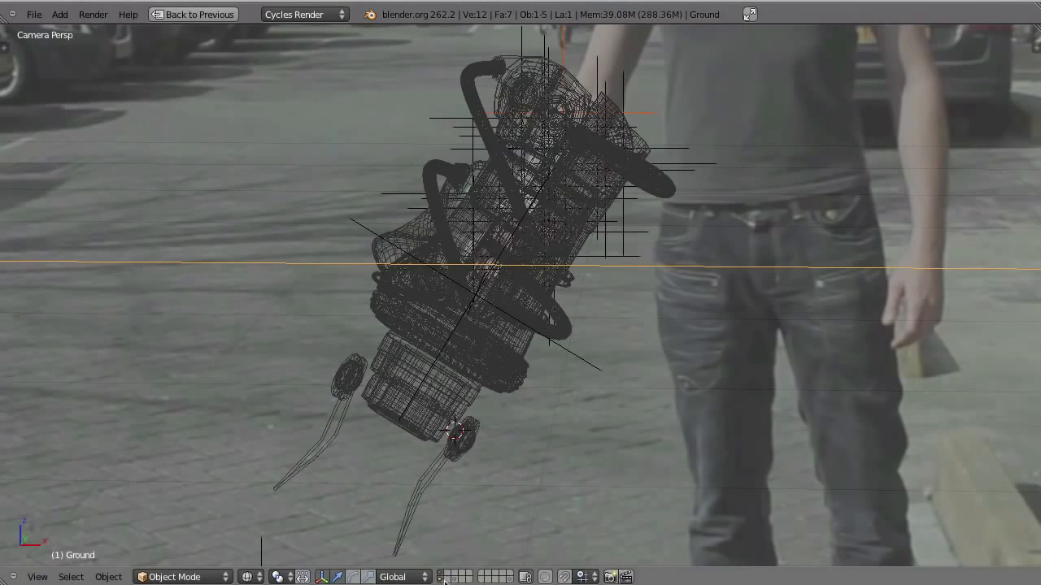
key("ctrl+Up")
key("ctrl+Up")
key("ctrl+Up")
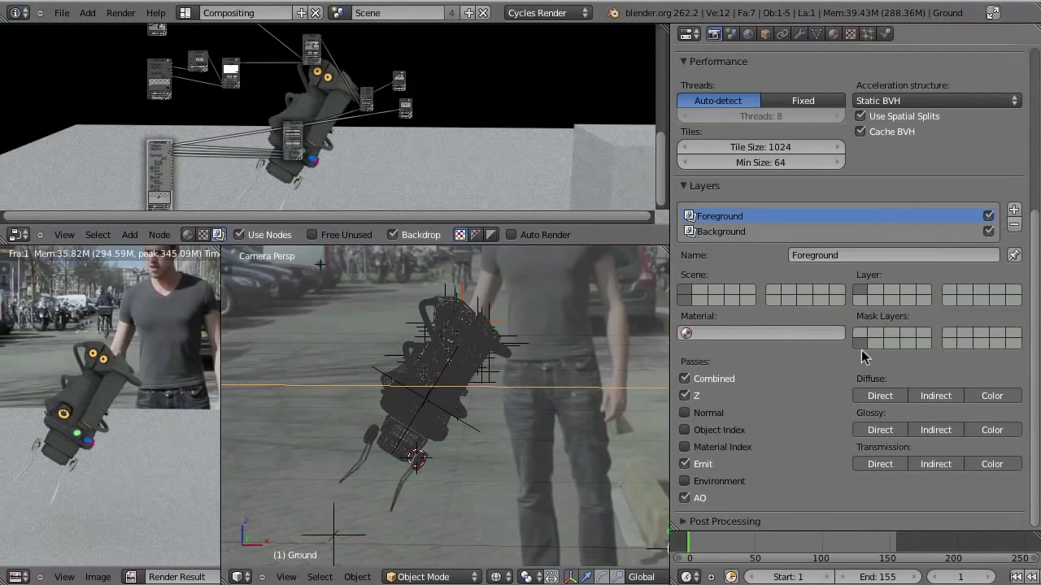
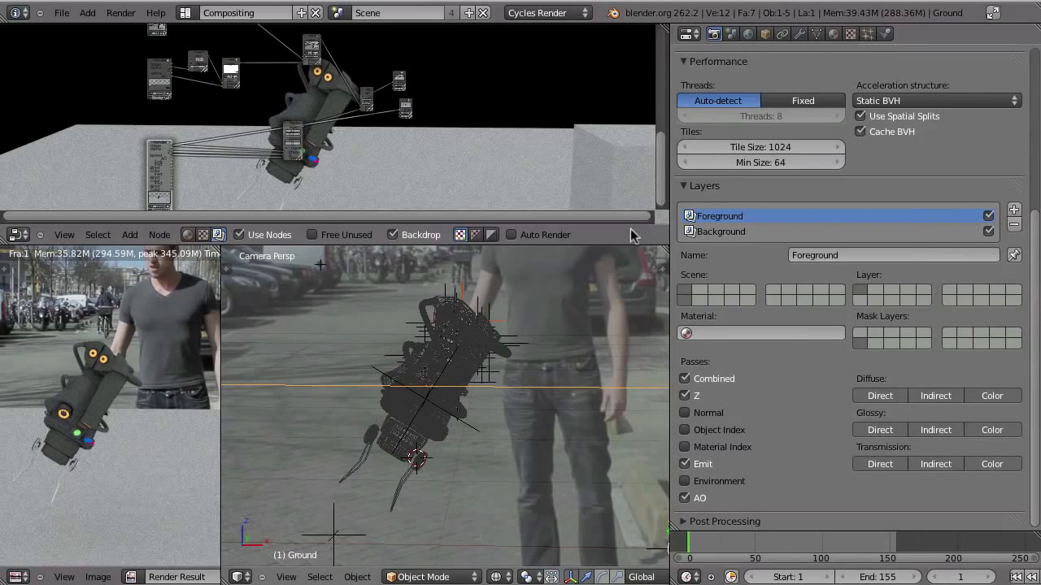
Step: Add a new material to the Ground object and render the current frame
left_click(832, 33)
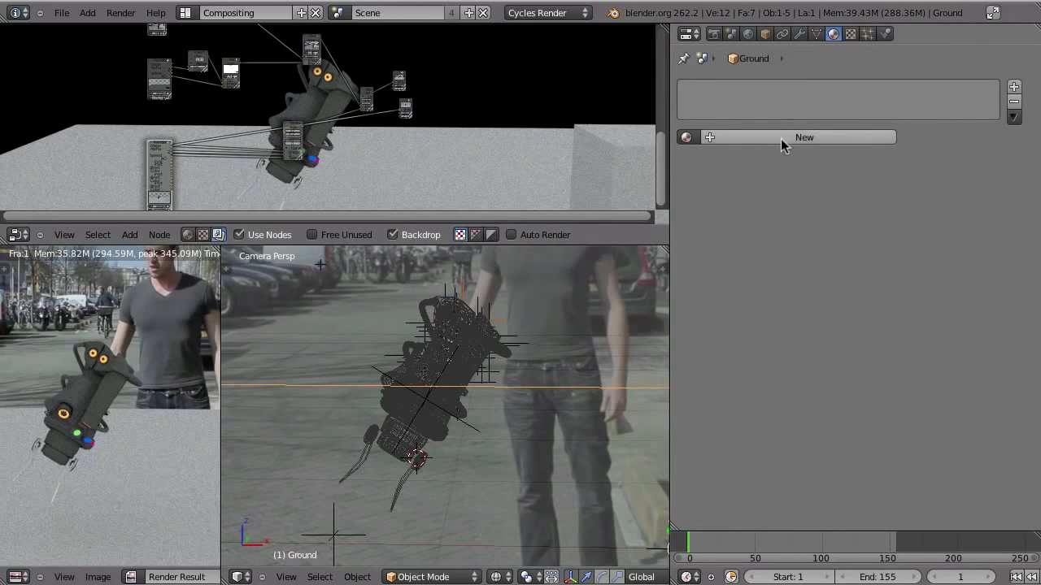
left_click(808, 138)
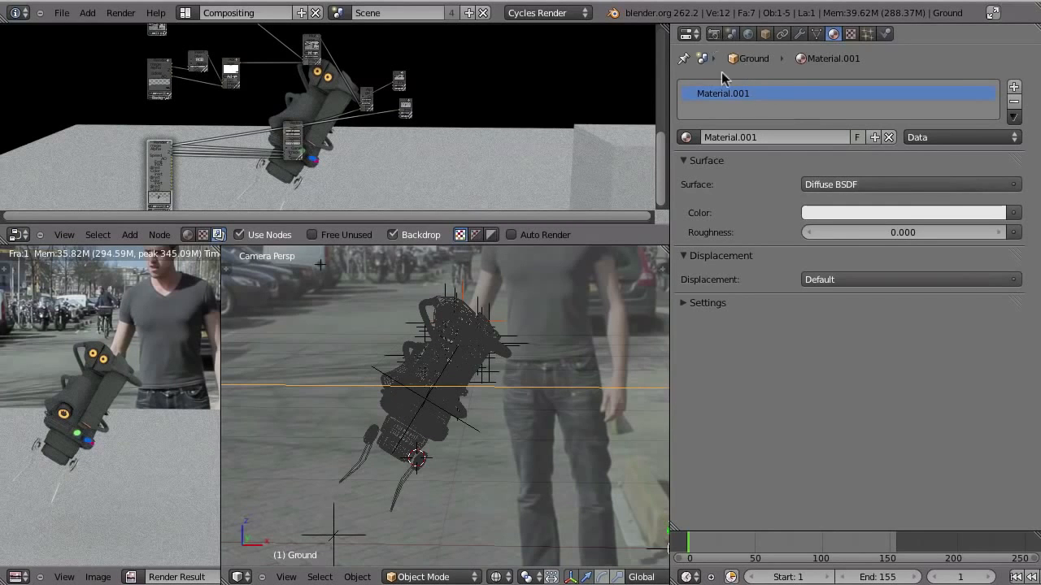
left_click(716, 33)
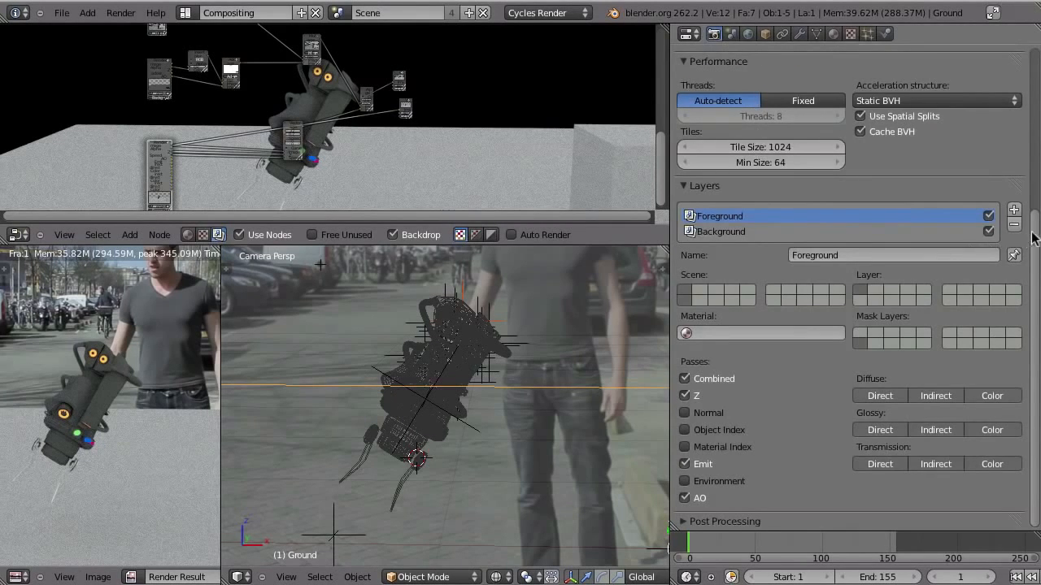
scroll(1008, 228, "up", 8)
key("F12")
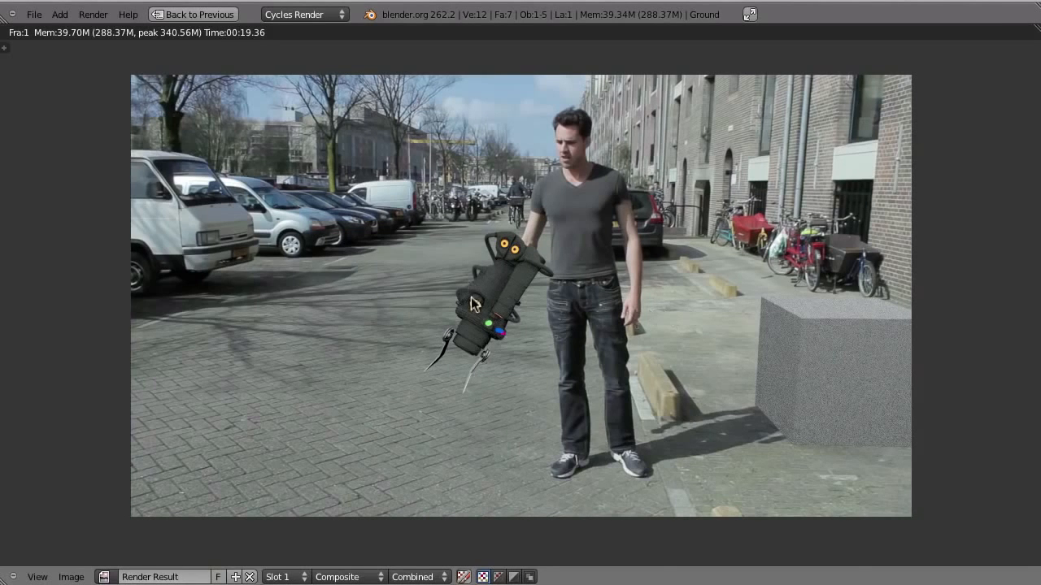
Step: Close the render result and review the Foreground layer's passes and the Ground object's material settings
key("Escape")
scroll(842, 455, "down", 6)
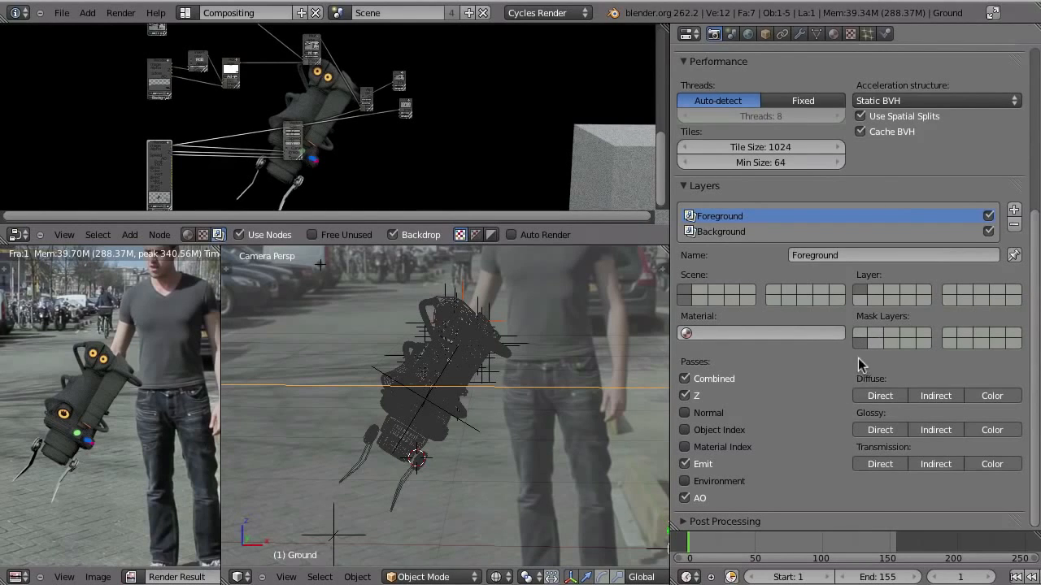
left_click(834, 33)
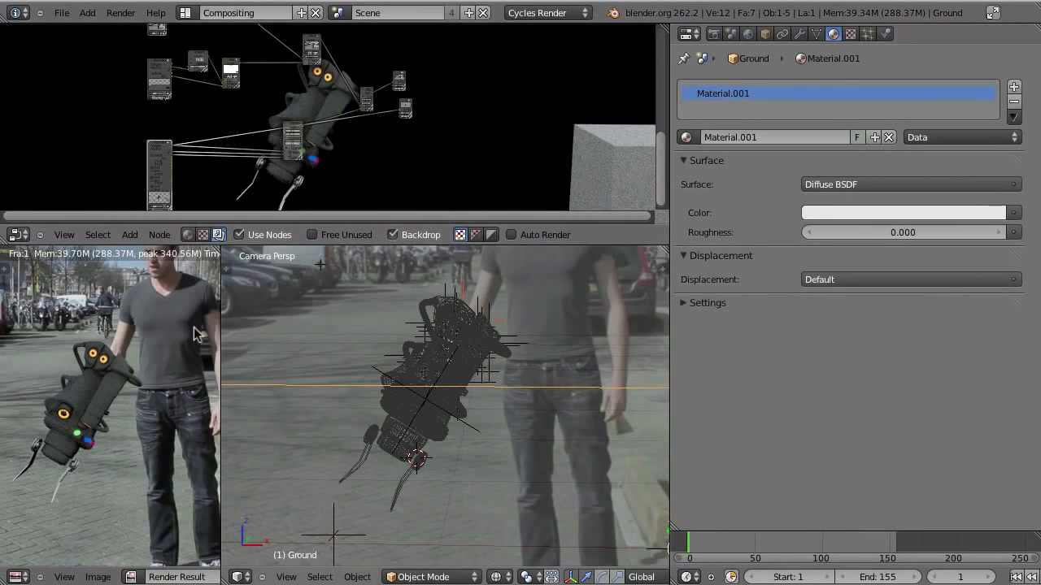
Step: Preview the Vector Blur output in the backdrop and move the node closer to the Foreground render layer
key("ctrl+Up")
key("Home")
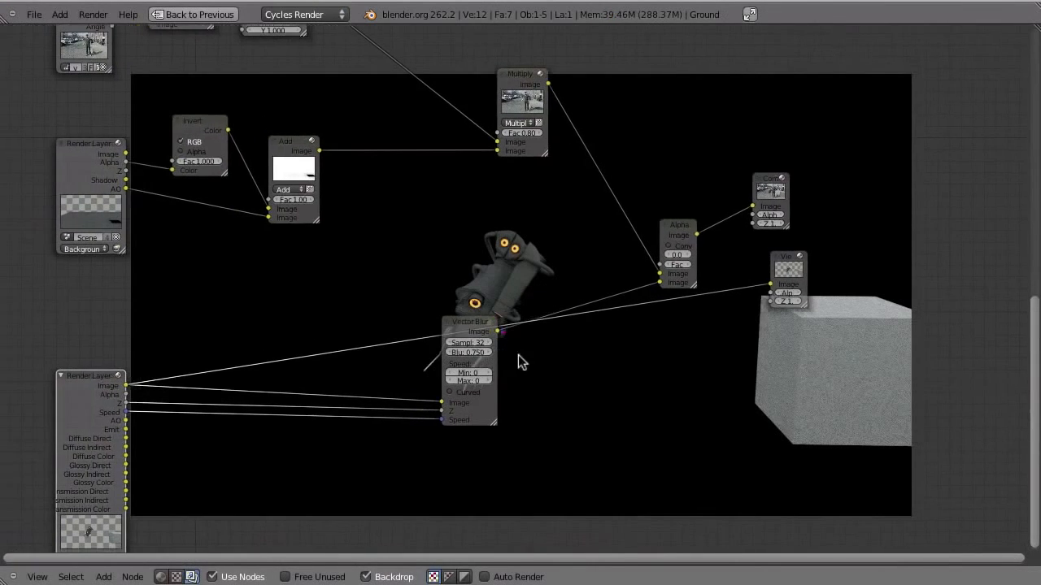
key("Home")
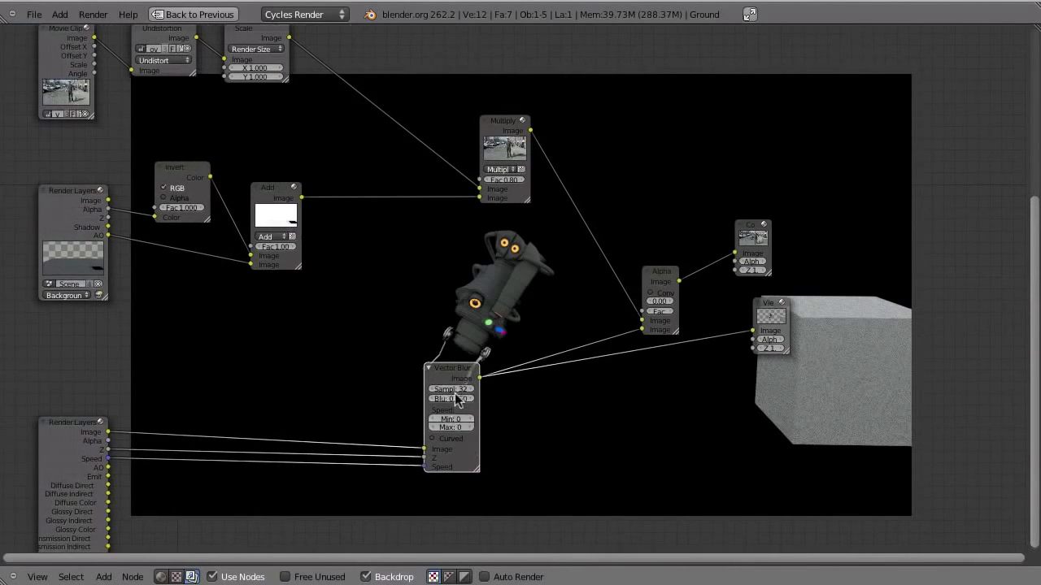
left_click_drag(421, 369, 243, 363)
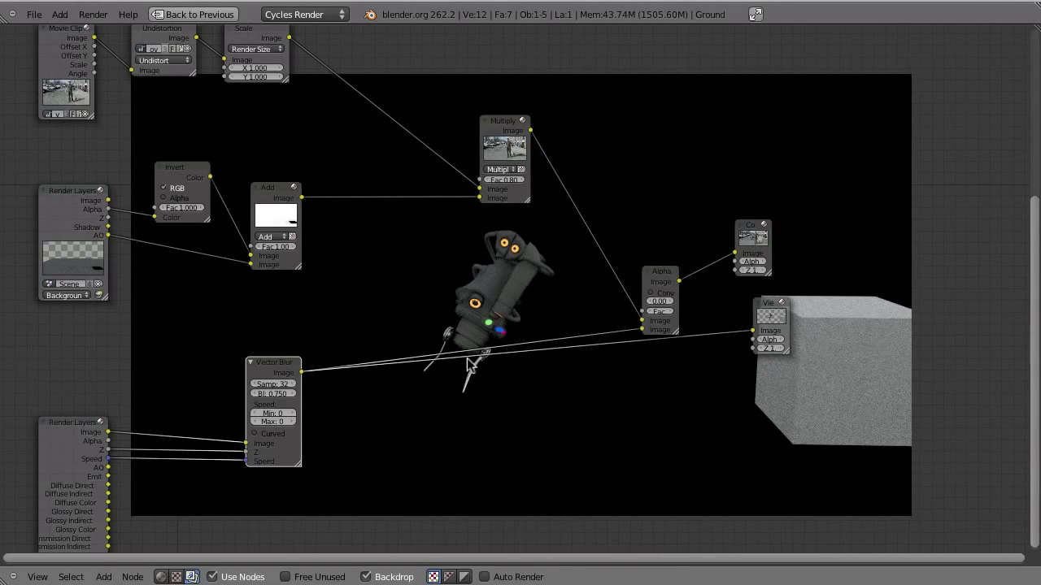
key("ctrl+Up")
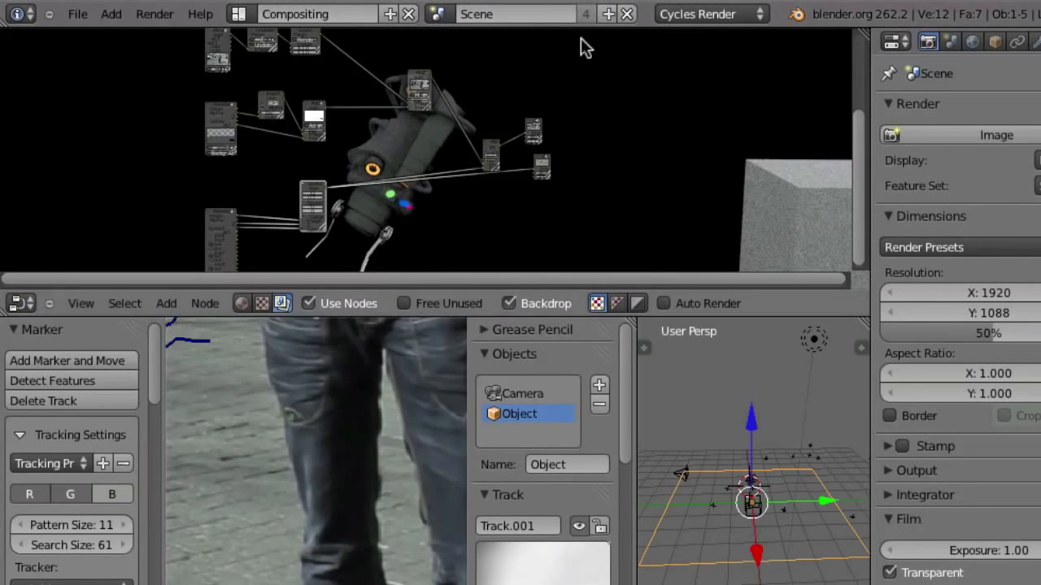
Step: Create a new scene with linked objects and name it blur
left_click(609, 15)
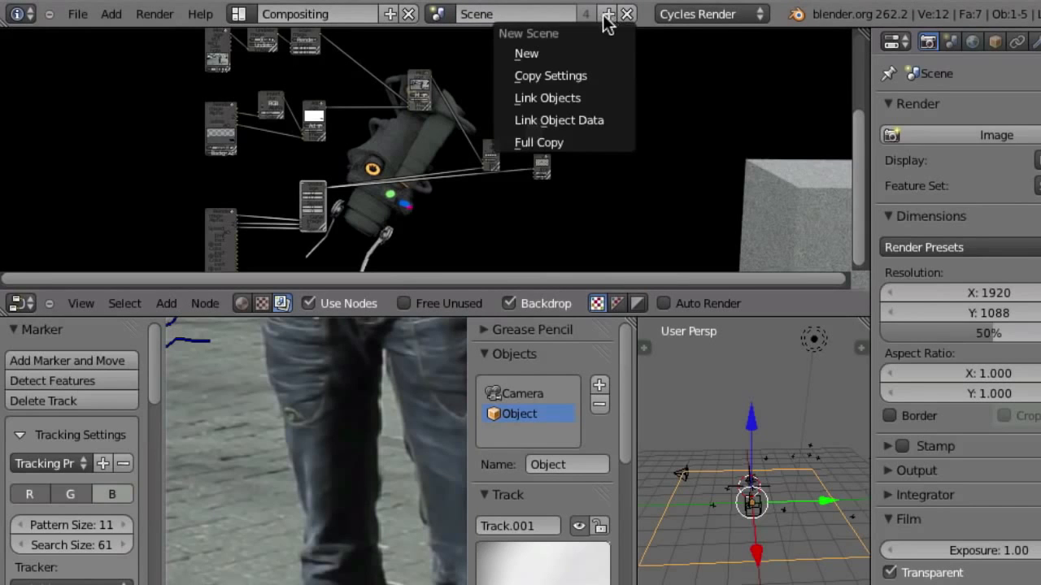
left_click(585, 97)
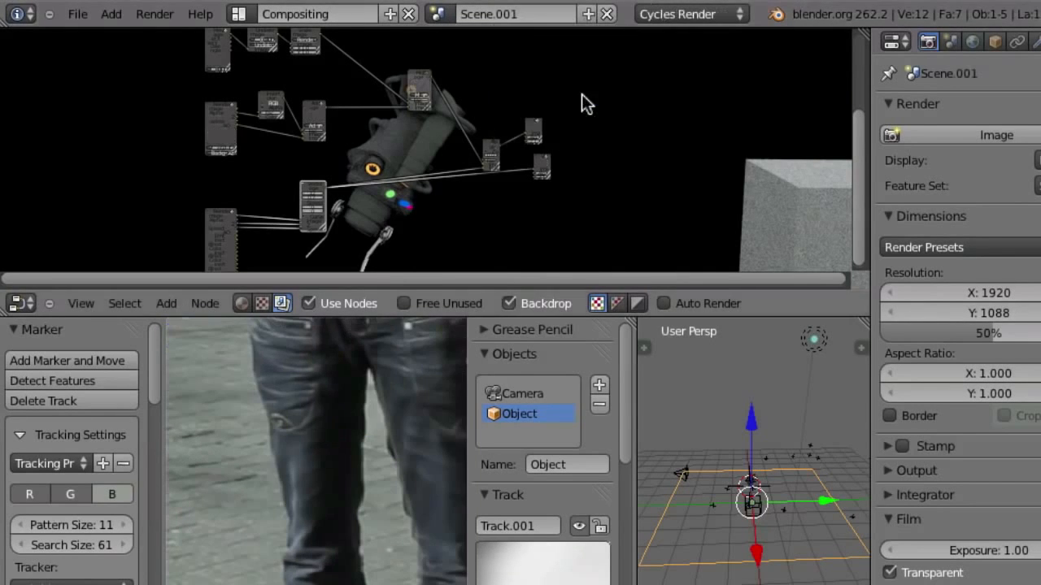
left_click(526, 13)
type("b")
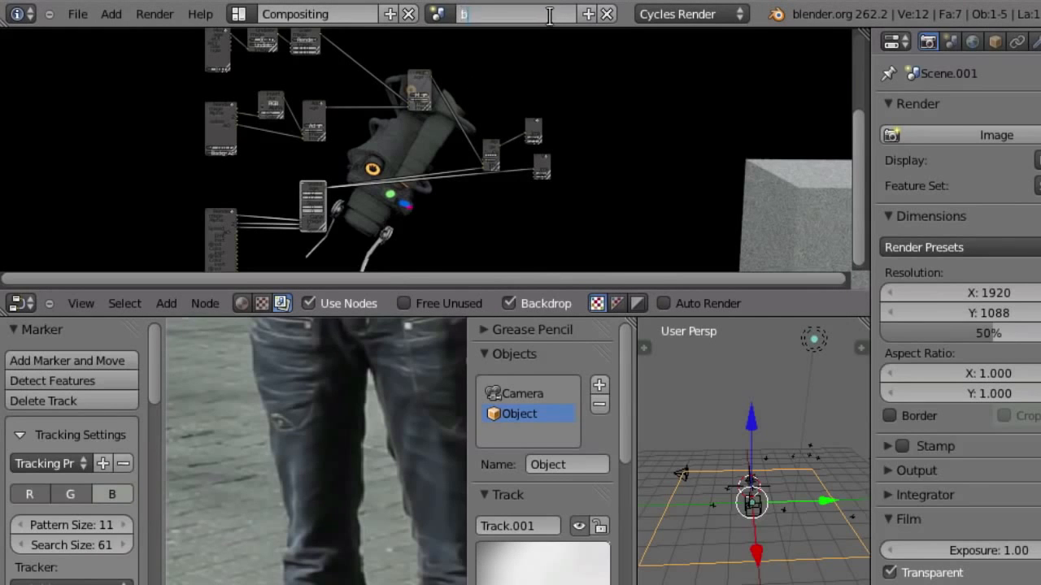
type("lur")
key("Return")
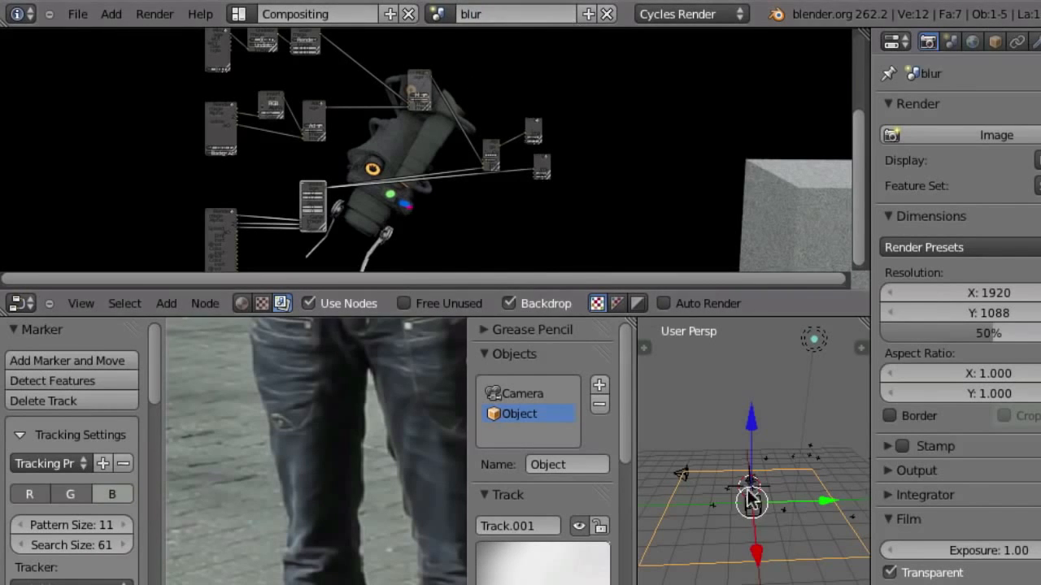
Step: Switch the blur scene's render engine to Blender Render
key("ctrl+Up")
middle_click_drag(581, 376, 616, 291)
key("alt+a")
key("alt+a")
key("ctrl+Up")
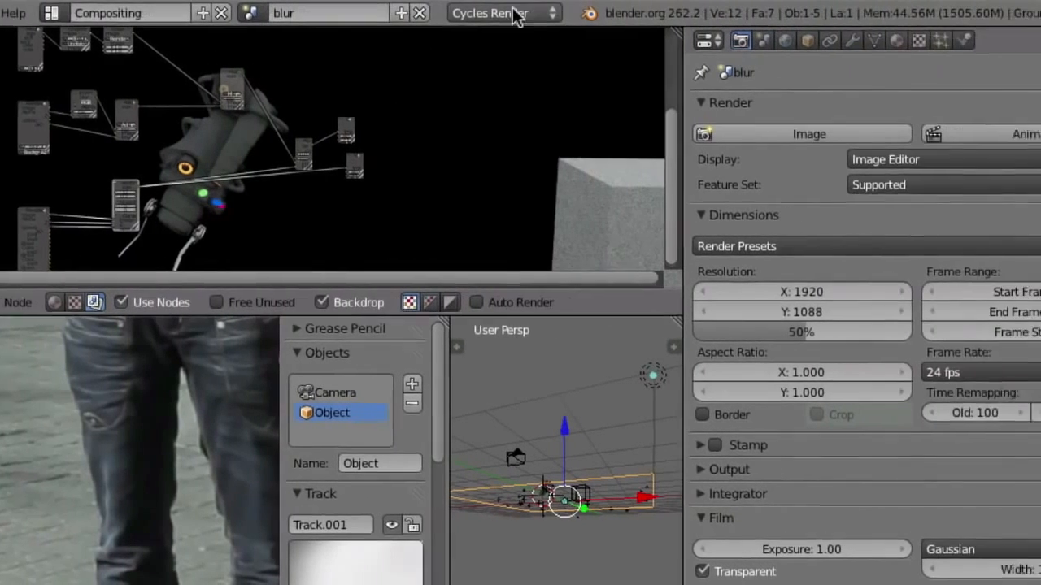
left_click(514, 16)
left_click(382, 34)
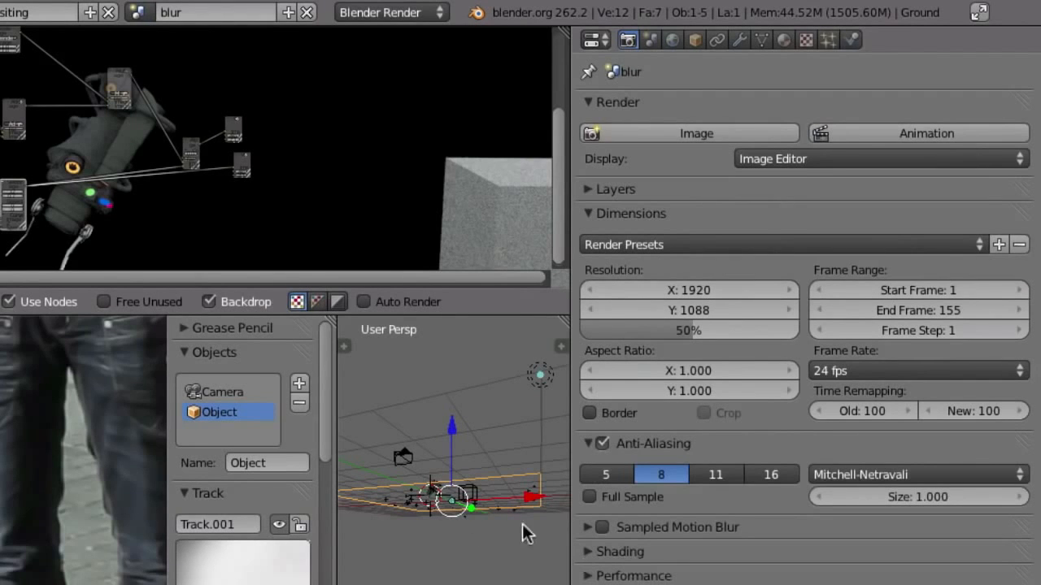
Step: Remove the Background render layer from the blur scene and turn off the Foreground layer's Emit and AO passes
left_click(588, 188)
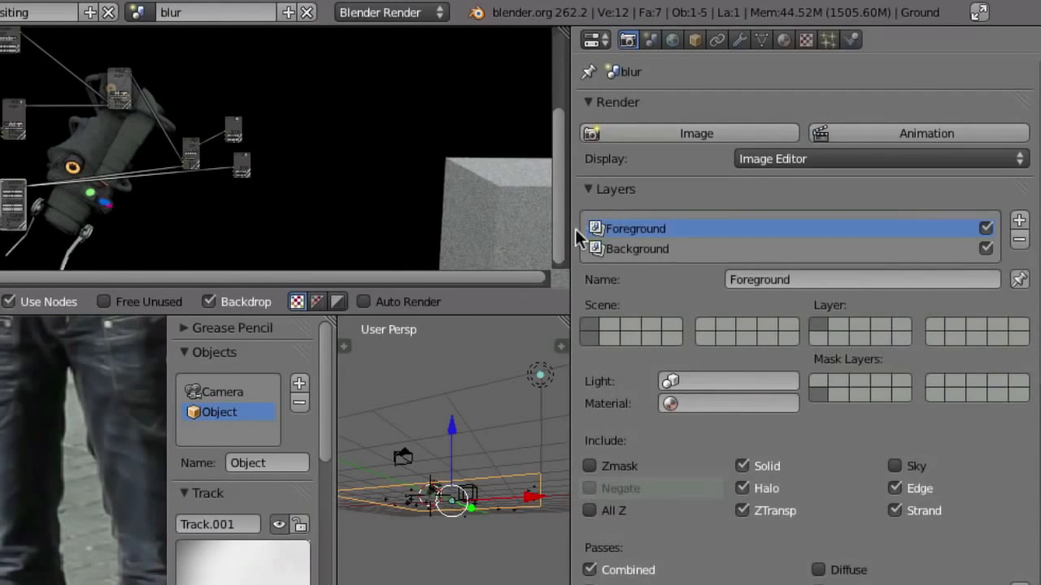
left_click(633, 251)
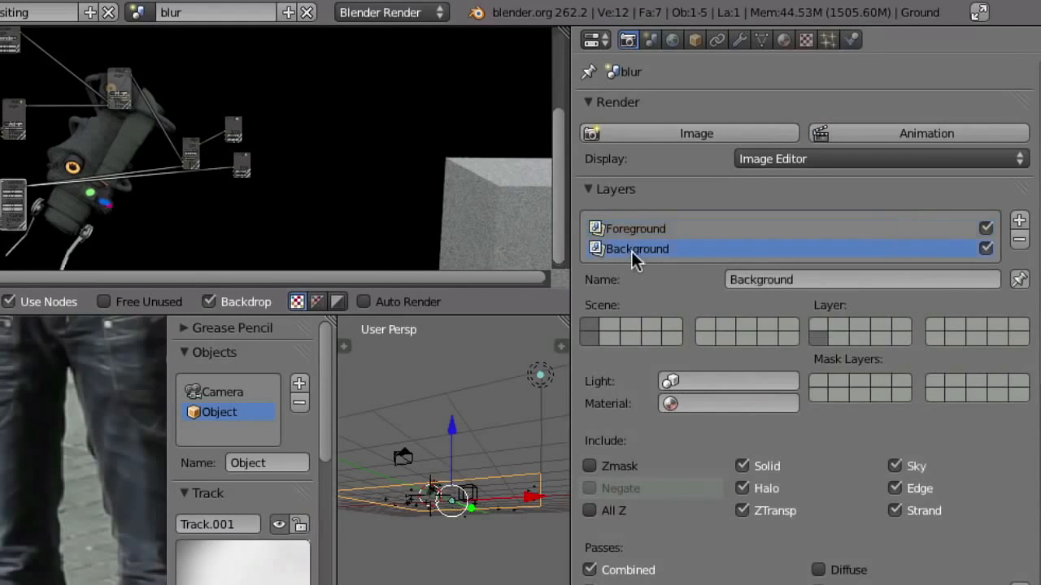
left_click(1019, 239)
middle_click_drag(704, 551, 677, 244)
left_click(818, 306)
left_click(818, 284)
scroll(708, 365, "up", 5)
scroll(716, 428, "down", 6)
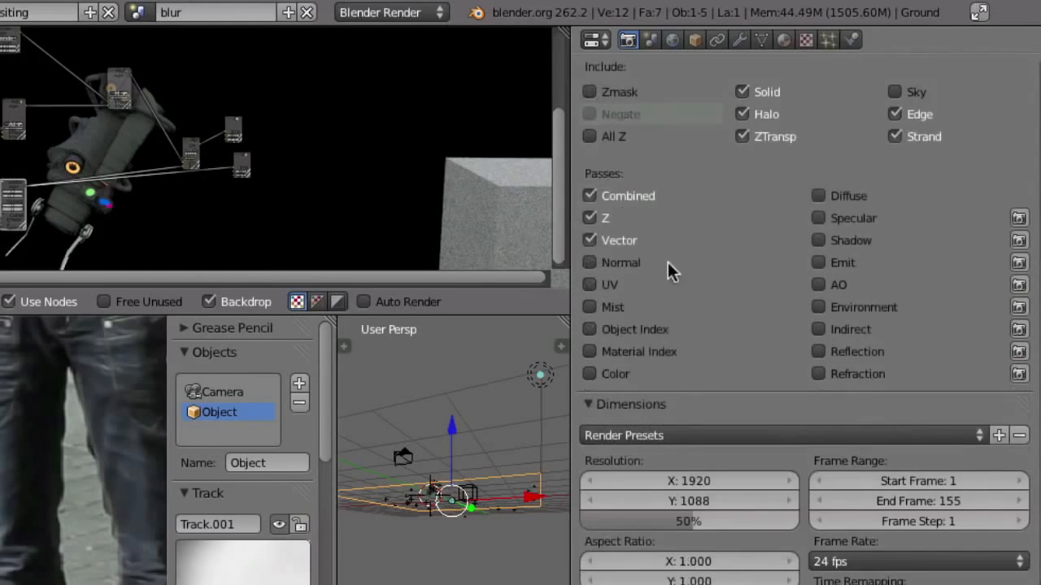
Step: Turn off Ray Tracing in the blur scene's shading settings and disable the world's Environment Lighting
scroll(714, 535, "down", 5)
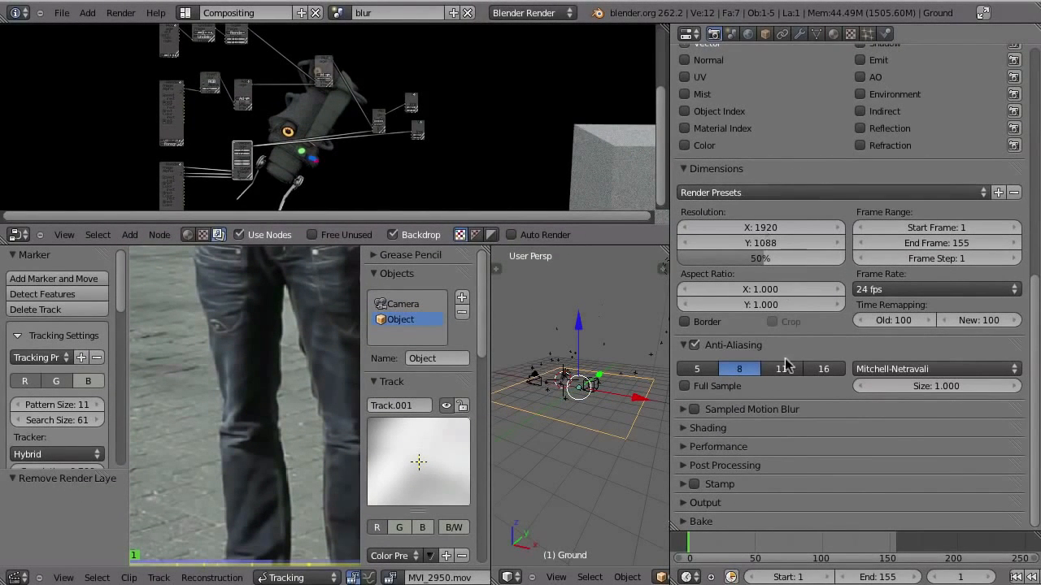
left_click(695, 431)
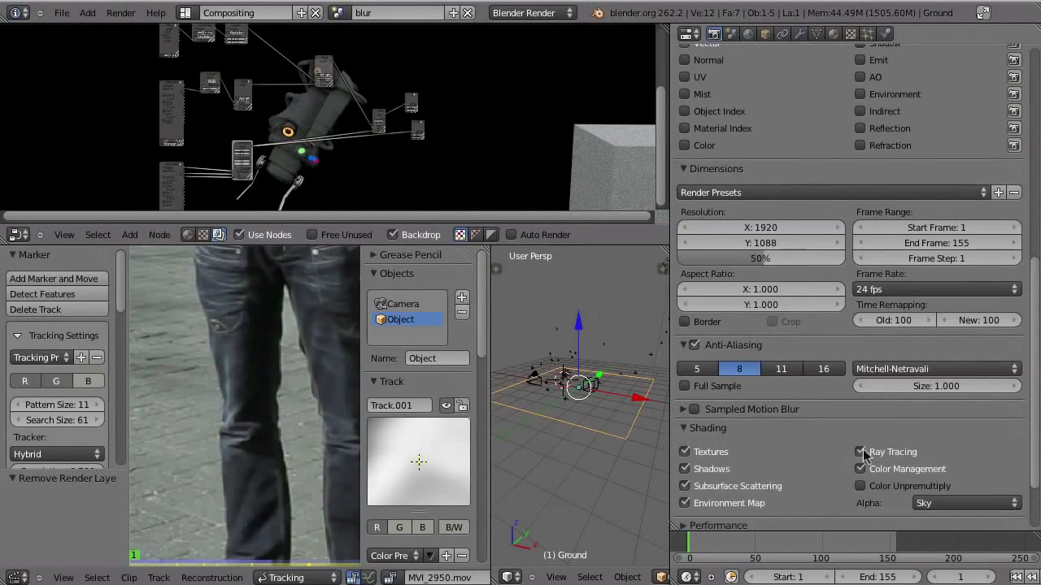
left_click(859, 452)
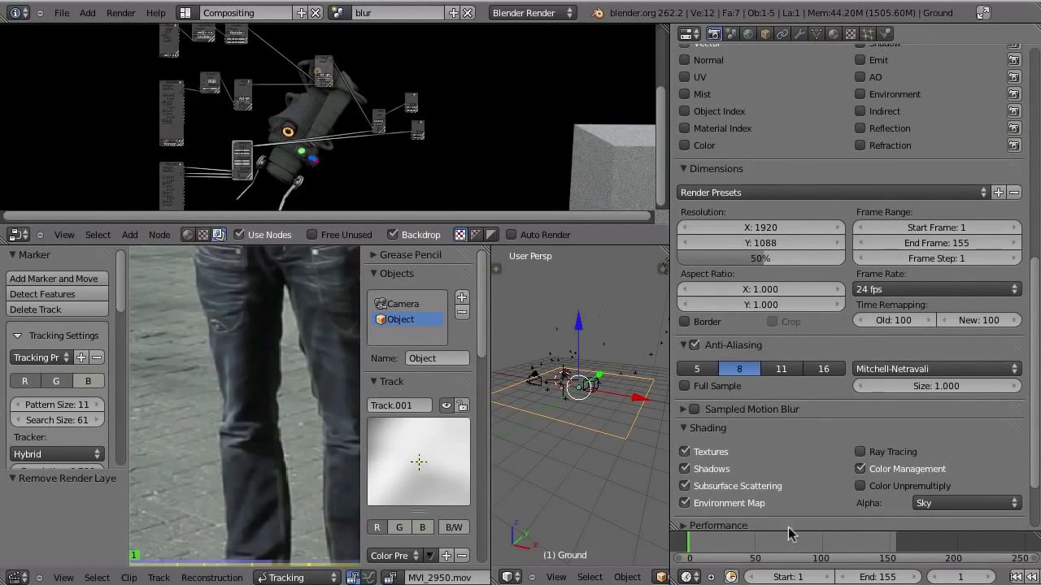
left_click(747, 34)
left_click(694, 385)
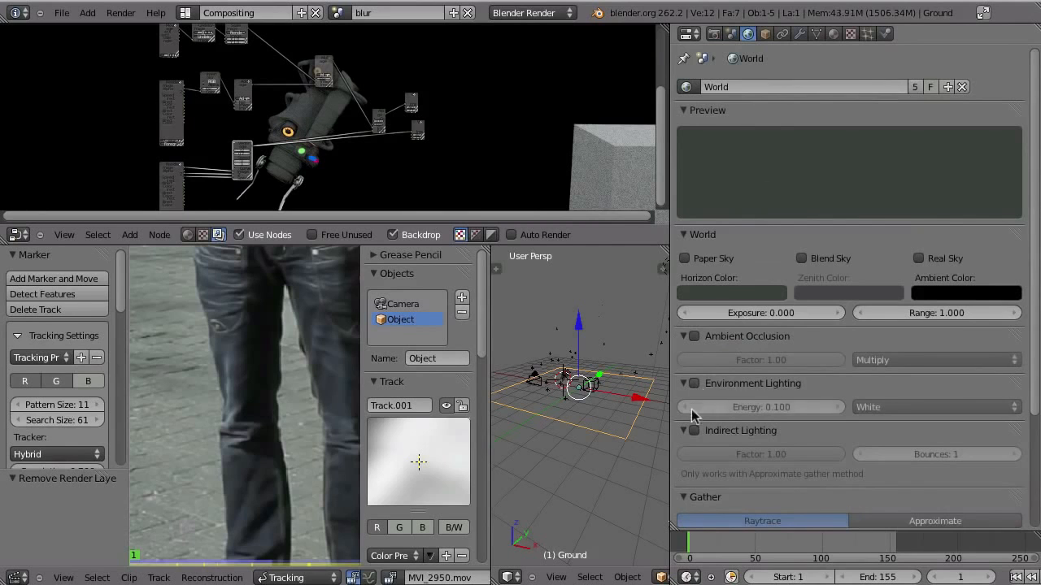
Step: Rename the blur scene's Foreground render layer as blur
left_click(714, 34)
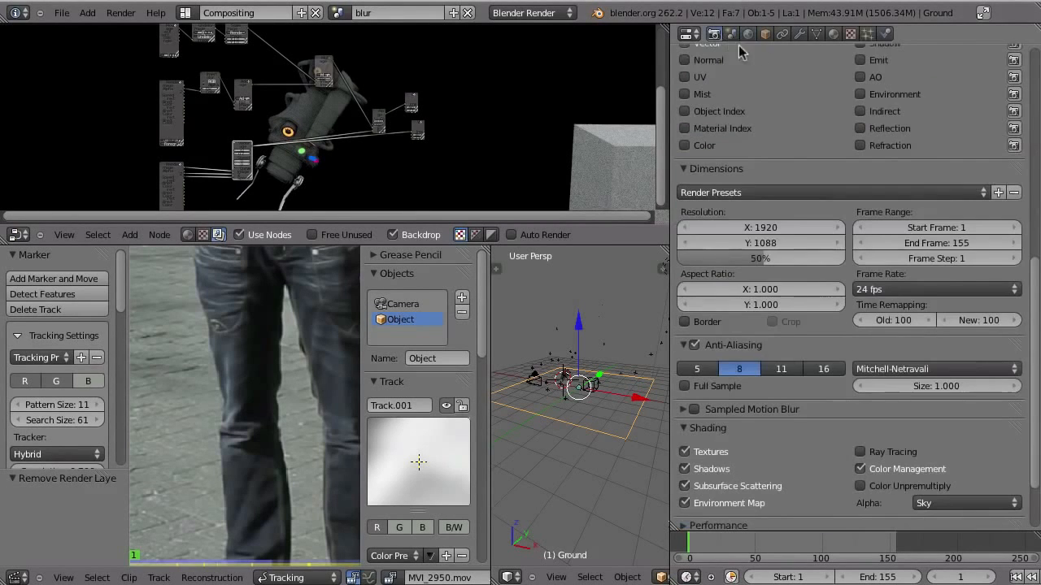
scroll(866, 171, "up", 10)
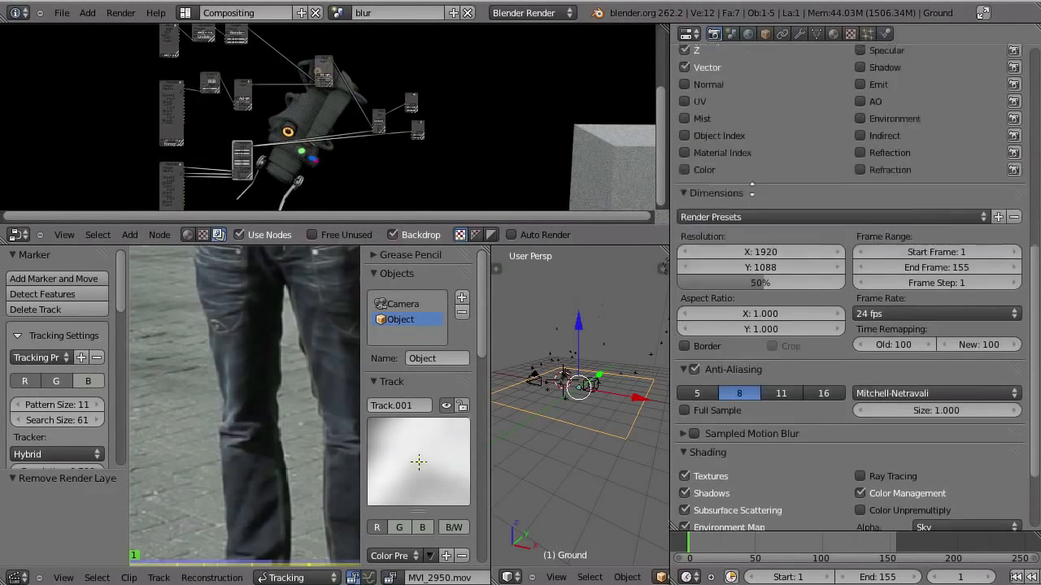
left_click(866, 170)
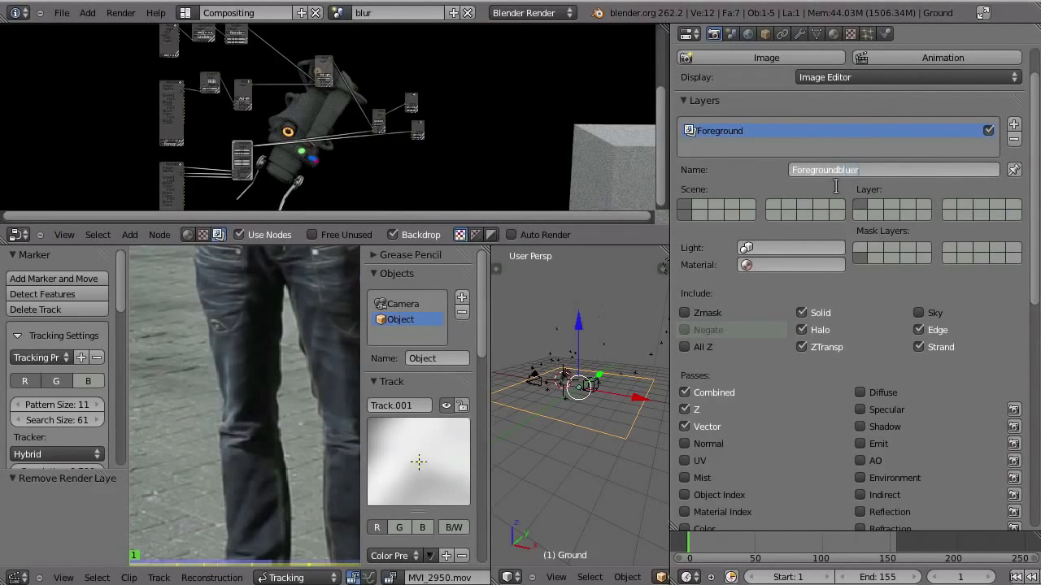
key("ctrl+a")
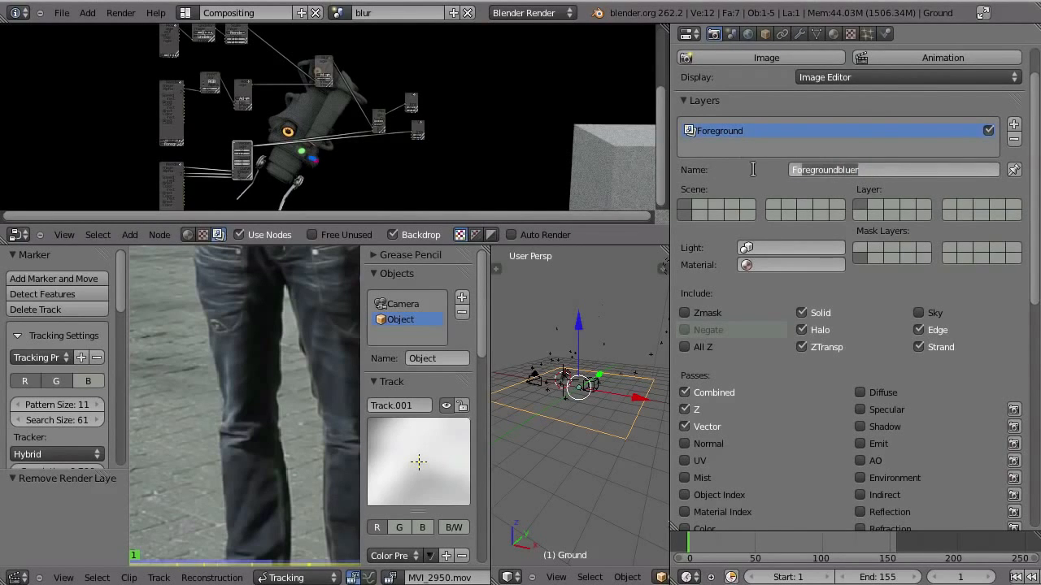
key("BackSpace")
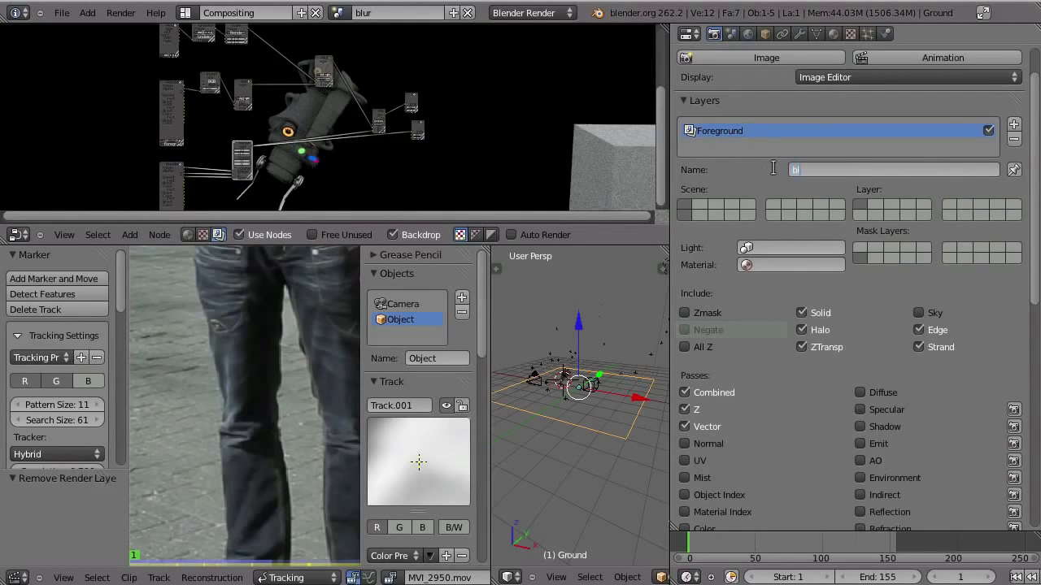
key("Return")
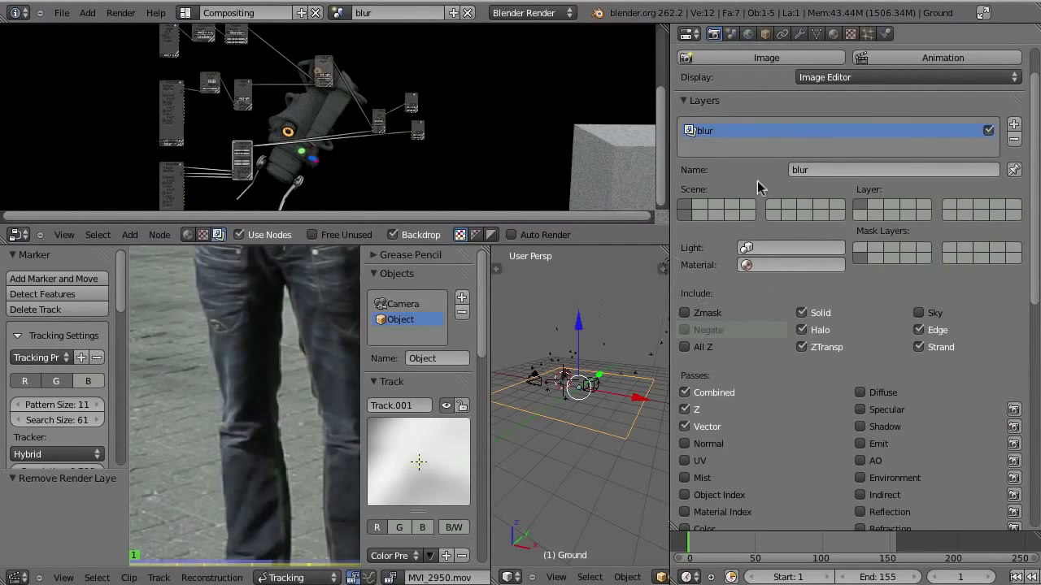
Step: Return to the original Scene and move the Foreground Render Layers node up beside the Vector Blur node
left_click(338, 14)
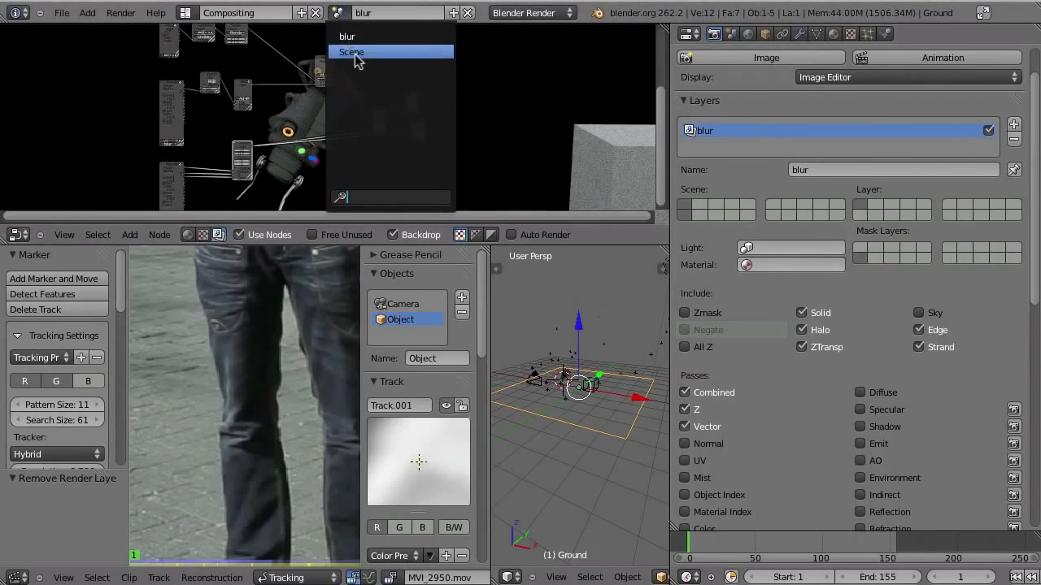
left_click(355, 53)
key("ctrl+Up")
middle_click_drag(354, 294, 432, 79)
left_click_drag(160, 203, 161, 137)
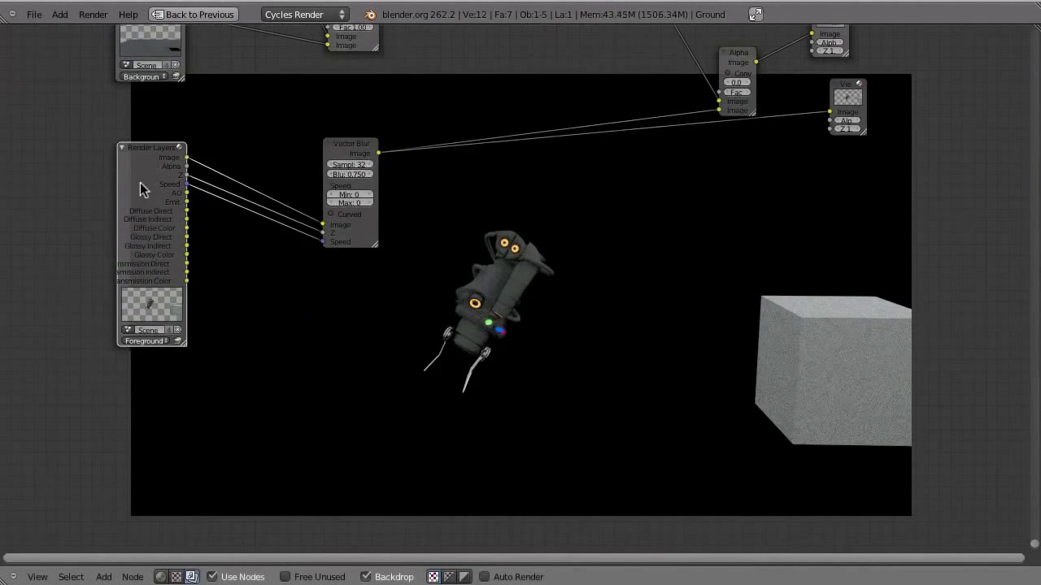
left_click_drag(133, 203, 135, 172)
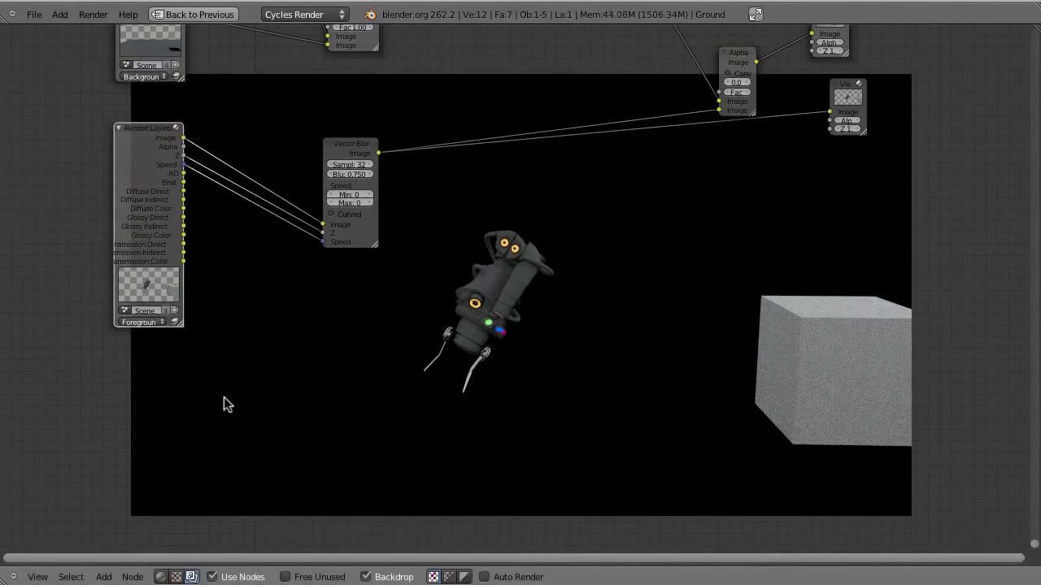
Step: Add a Render Layers input node below the Foreground one and set its scene to blur
scroll(134, 353, "down", 3, "shift")
key("shift+a")
mouse_move(189, 325)
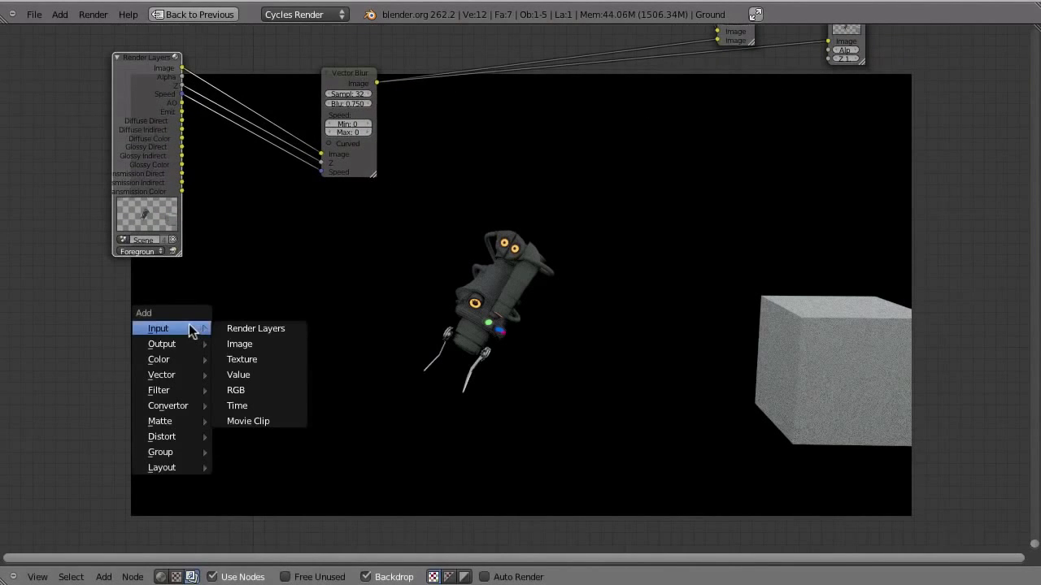
left_click(256, 328)
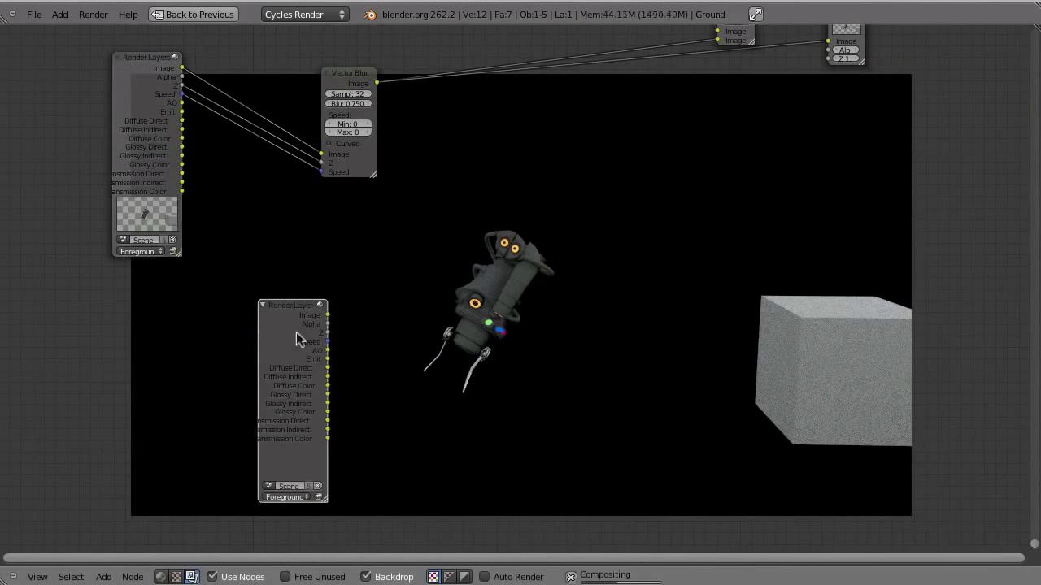
middle_click_drag(279, 370, 244, 251)
scroll(244, 284, "up", 9)
middle_click_drag(183, 382, 307, 294)
scroll(276, 341, "up", 5)
middle_click_drag(236, 393, 682, 434)
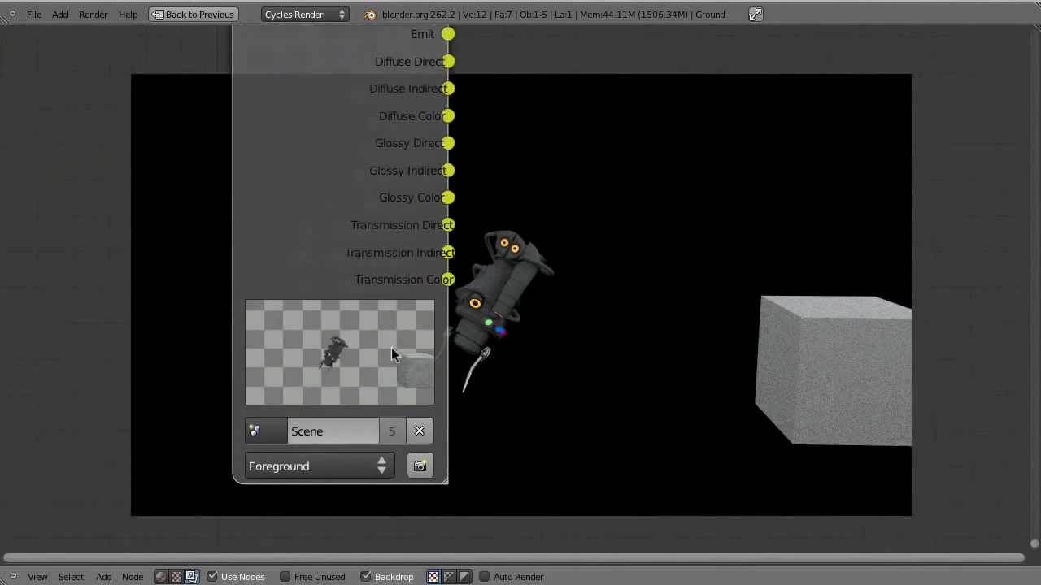
left_click(266, 429)
left_click(276, 134)
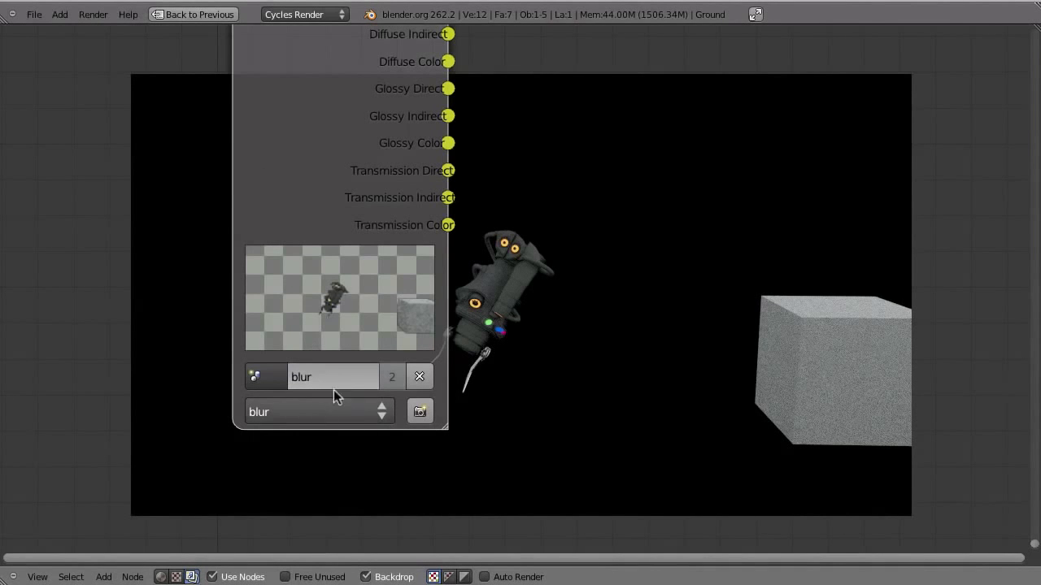
Step: Preview the blur render layer's image in the backdrop and render the current frame
middle_click_drag(453, 212, 379, 315)
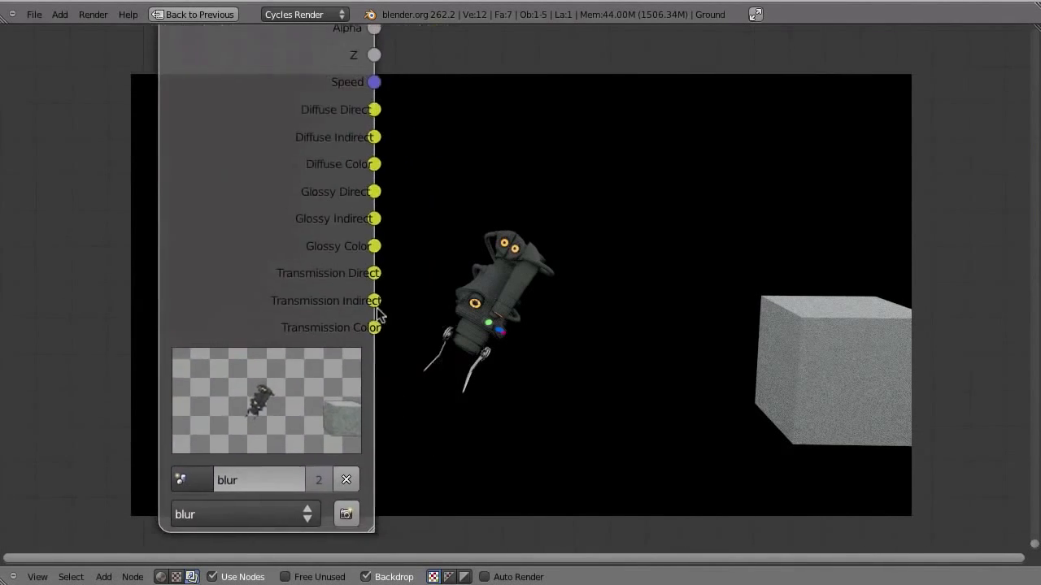
scroll(259, 234, "down", 5)
left_click(331, 157, "ctrl+shift")
middle_click_drag(331, 163, 288, 249)
scroll(362, 193, "down", 6)
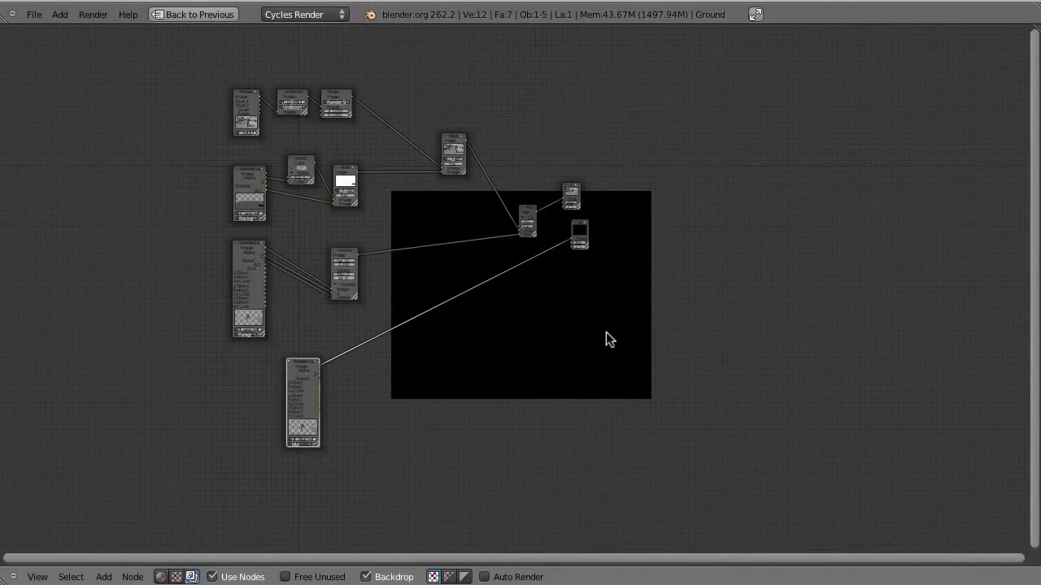
key("F12")
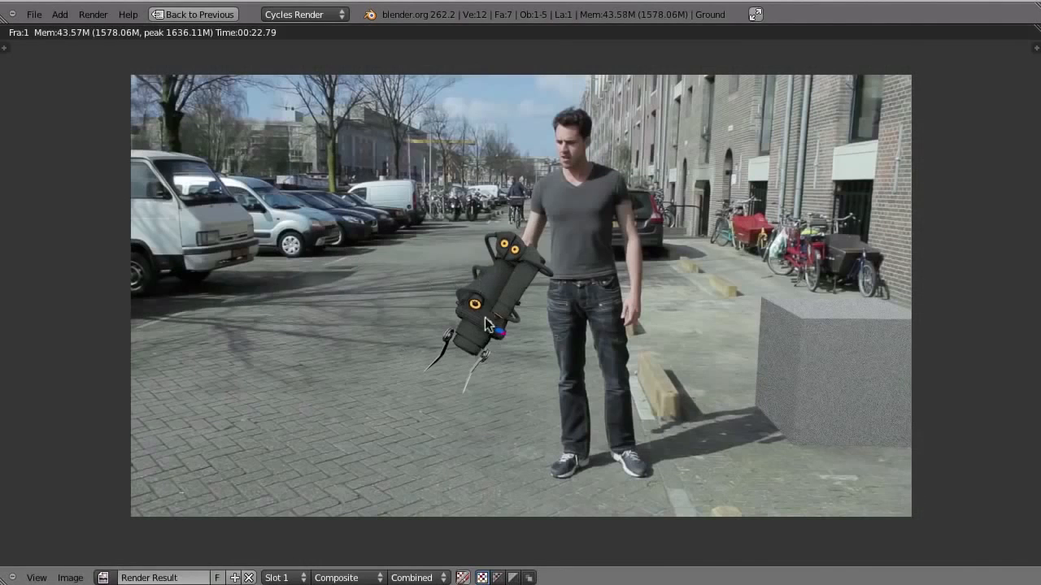
Step: Close the render result and preview the blur render layer's Speed pass in the compositor backdrop
key("Escape")
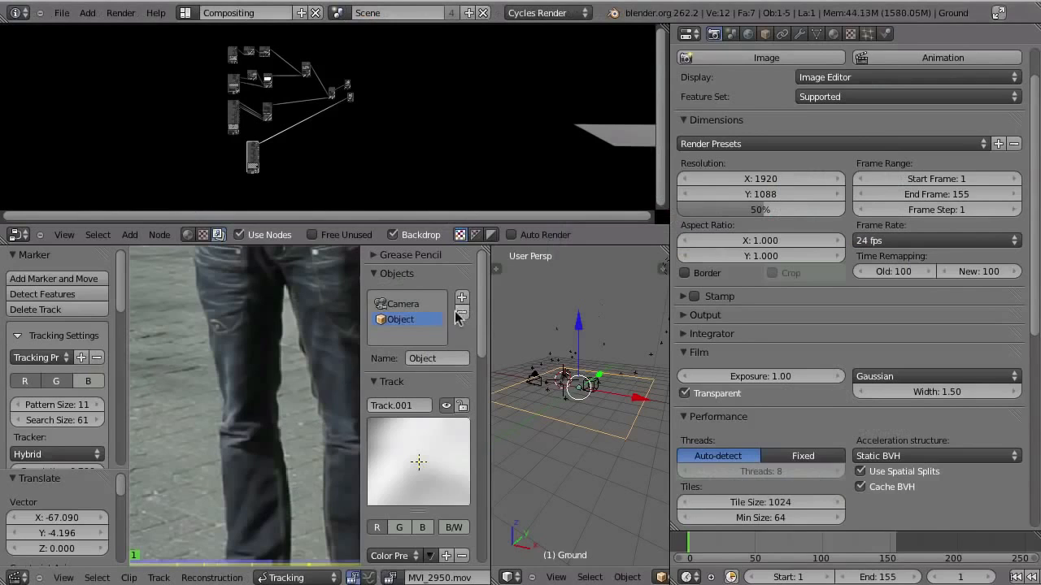
key("ctrl+Up")
scroll(382, 267, "down", 3)
middle_click_drag(363, 391, 340, 468)
scroll(339, 468, "up", 5)
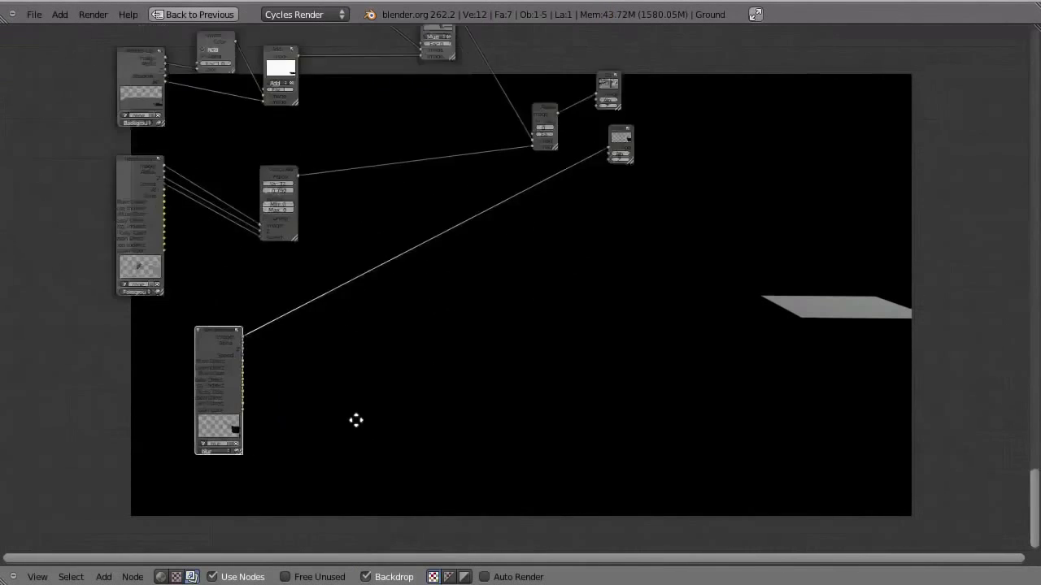
middle_click_drag(195, 353, 232, 360)
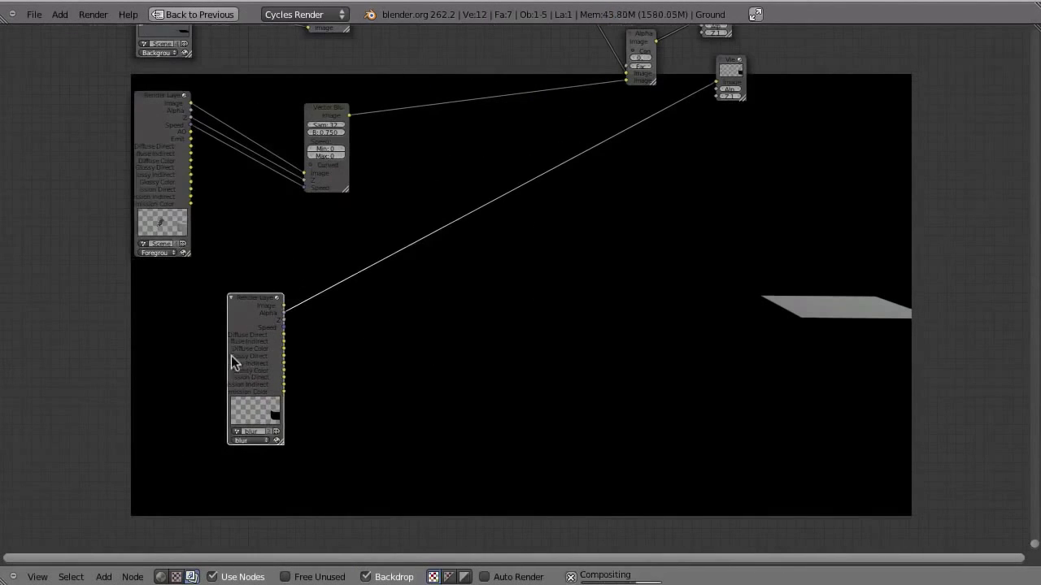
left_click(242, 330, "ctrl+shift")
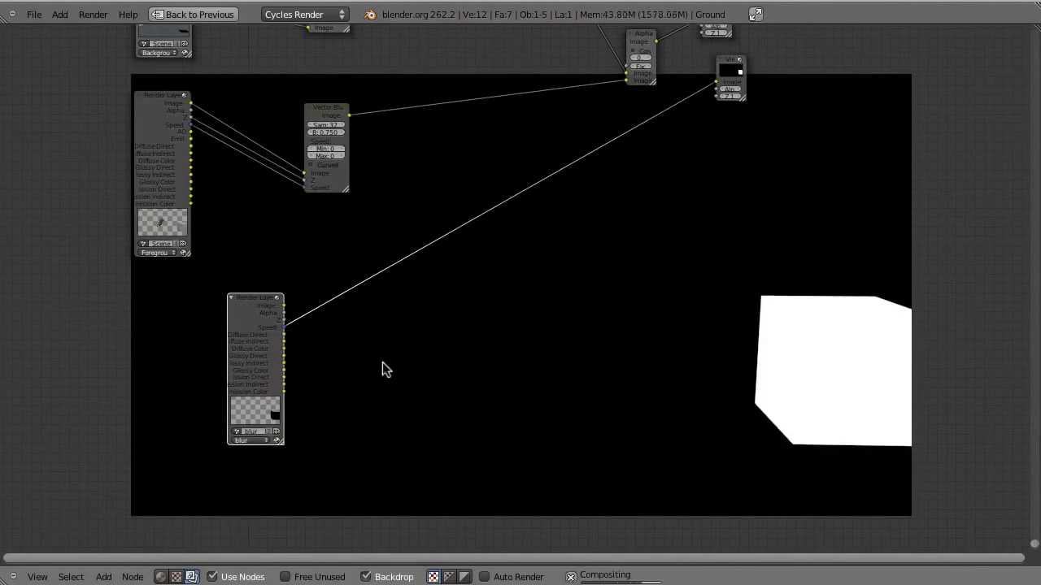
scroll(316, 354, "up", 2)
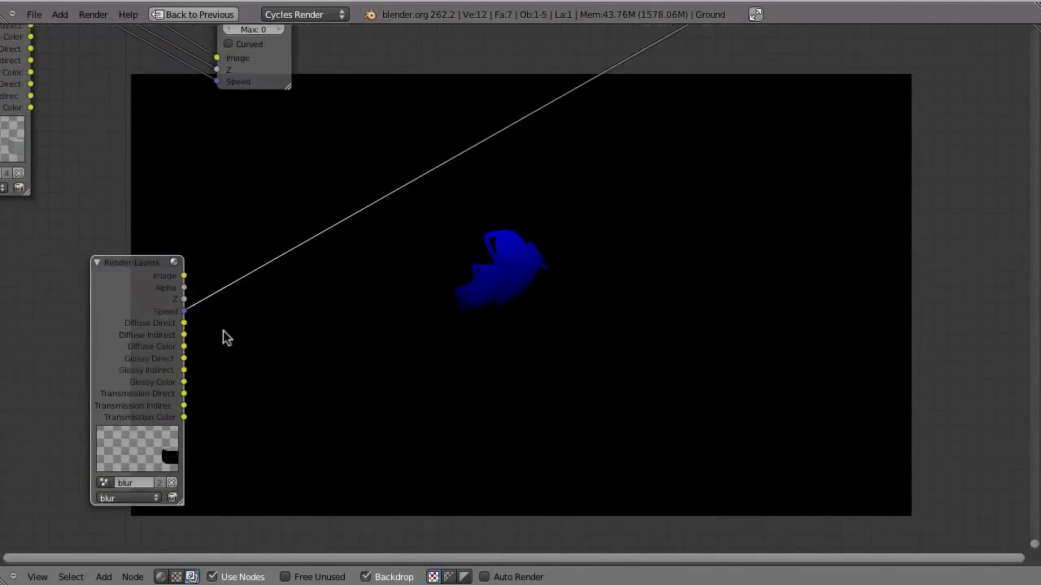
Step: Reposition the blur Render Layers node and widen it to enlarge its thumbnail
left_click_drag(120, 329, 144, 296)
left_click_drag(203, 480, 328, 491)
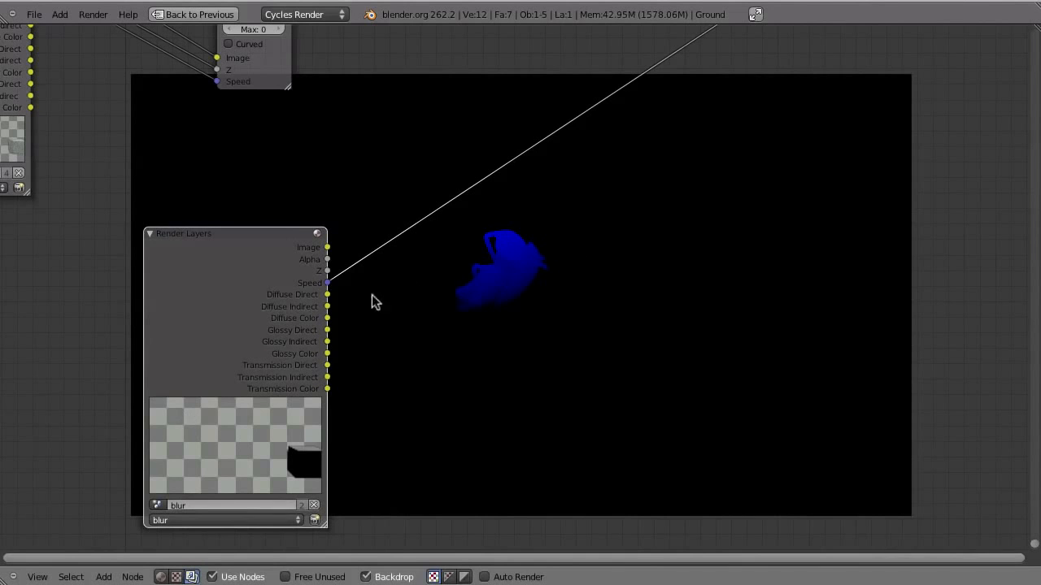
scroll(388, 249, "down", 5)
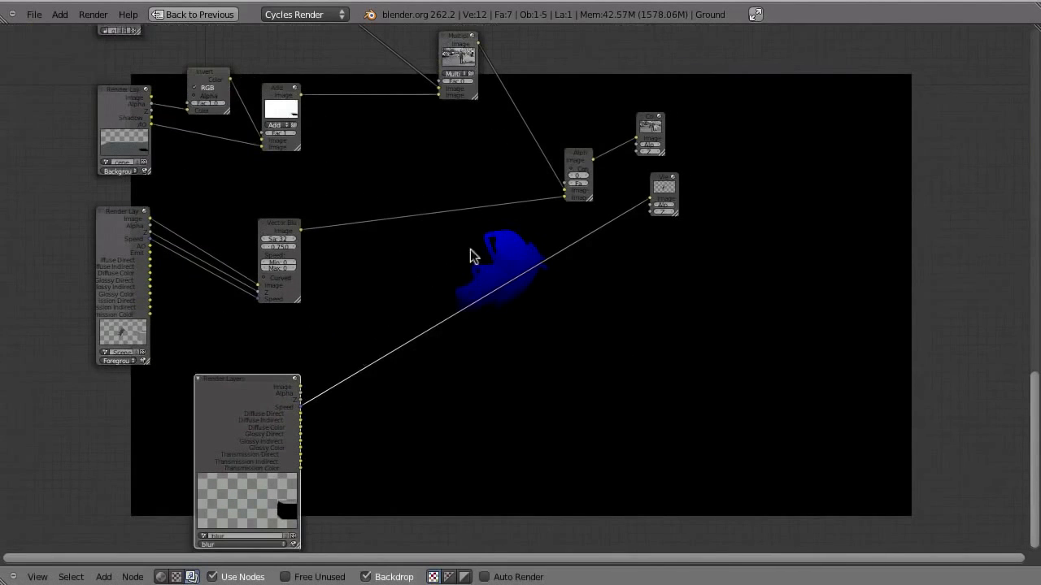
Step: Move the Vector Blur node over and connect the blur layer's Speed output to its Speed input, replacing the Foreground layer's link
left_click_drag(285, 225, 450, 107)
scroll(452, 110, "up", 2)
scroll(281, 334, "down", 2)
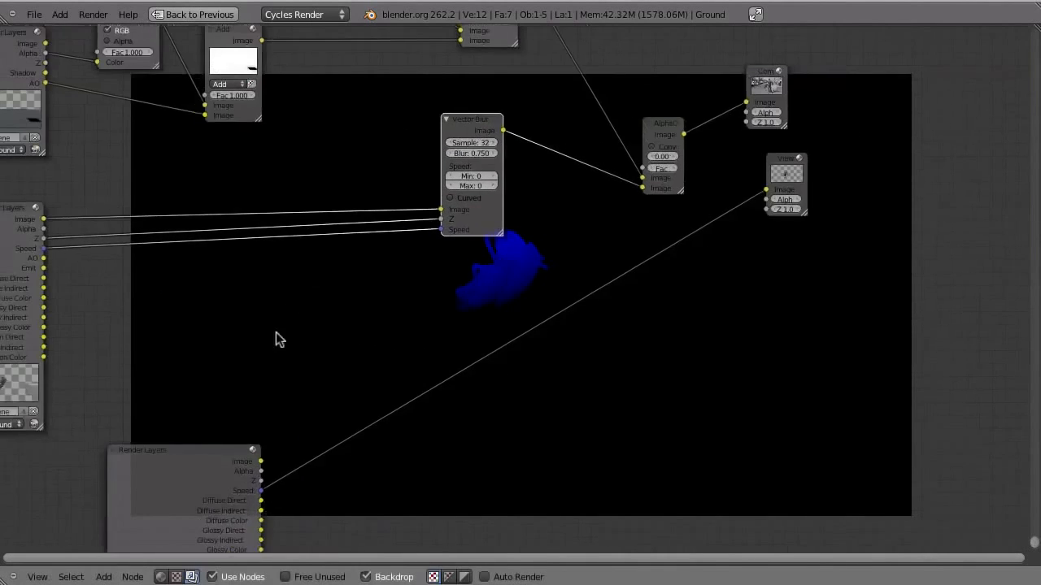
middle_click_drag(277, 339, 390, 201)
left_click(378, 350)
left_click_drag(379, 350, 558, 93)
middle_click_drag(569, 199, 489, 386)
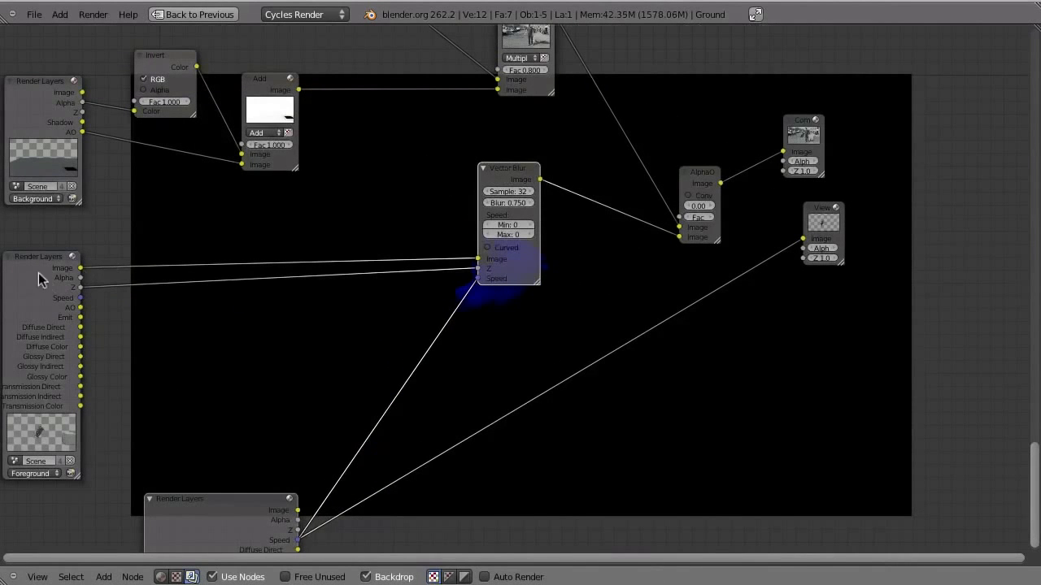
Step: Compare the Foreground layer's image with the Vector Blur output in the backdrop, moving the blur Render Layers node closer
middle_click_drag(527, 204, 377, 343)
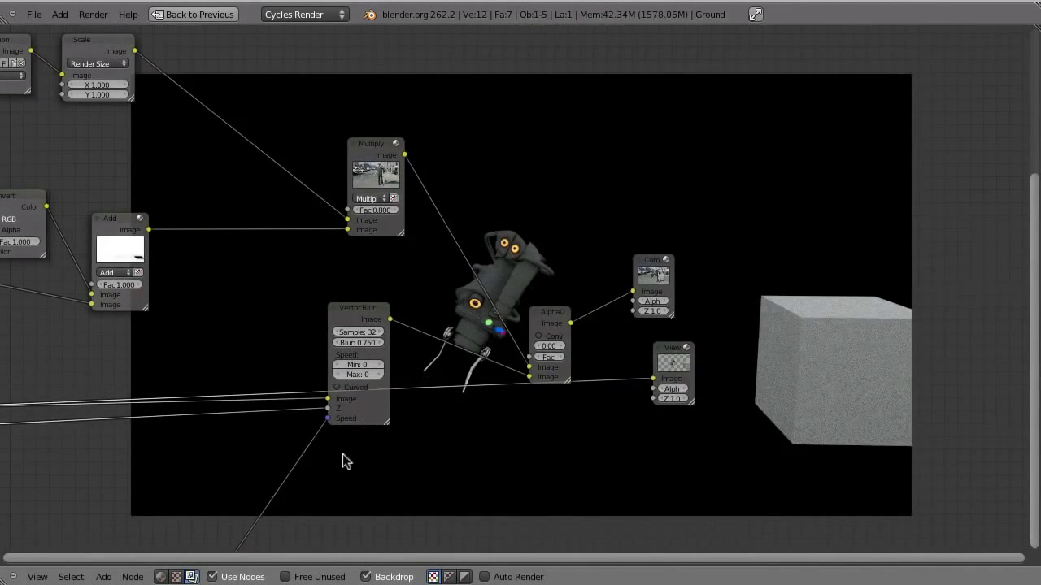
middle_click_drag(414, 482, 495, 378)
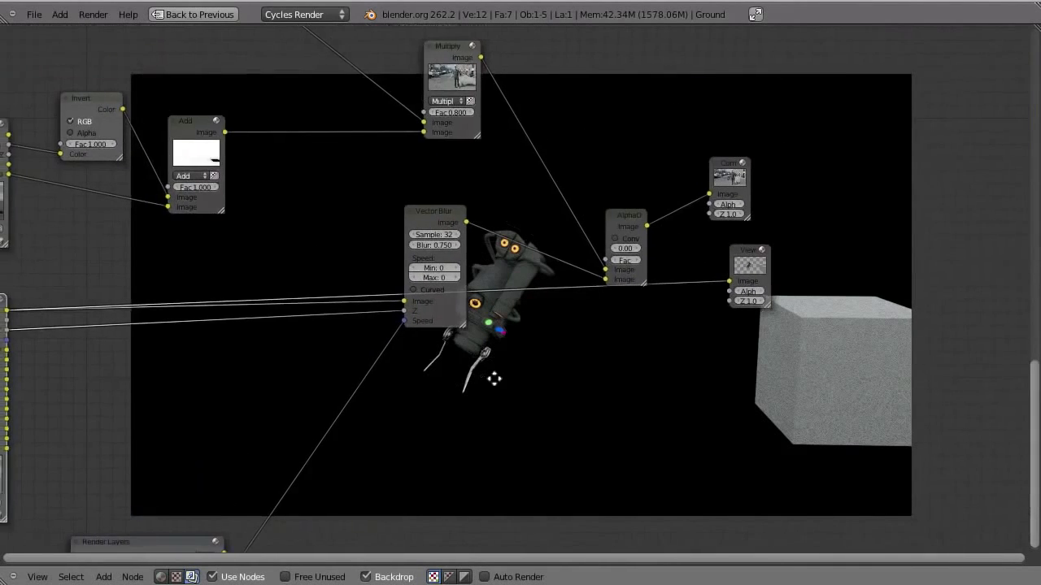
middle_click_drag(335, 460, 358, 331)
left_click_drag(176, 435, 159, 402)
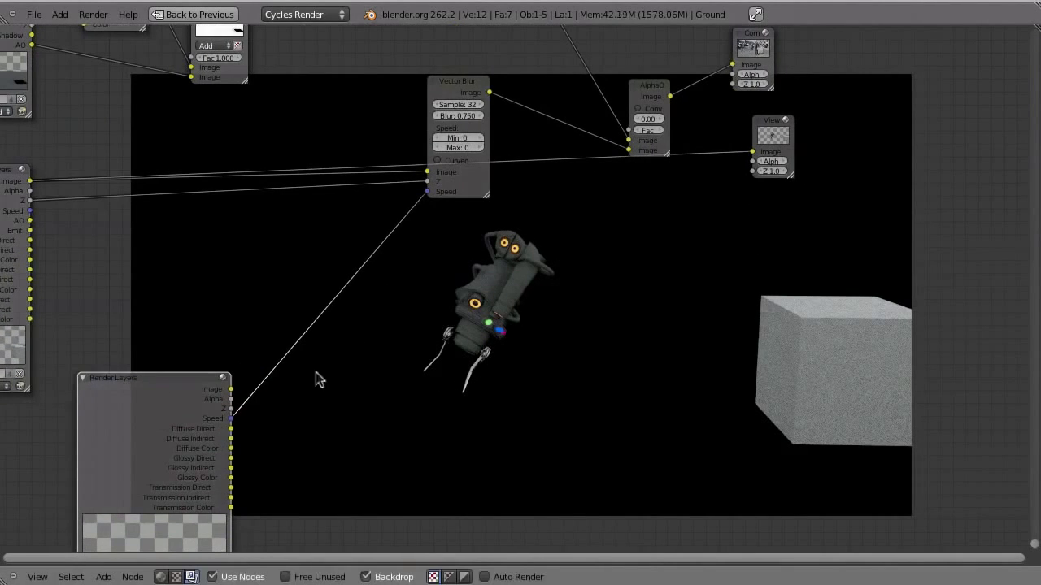
left_click(456, 84, "ctrl+shift")
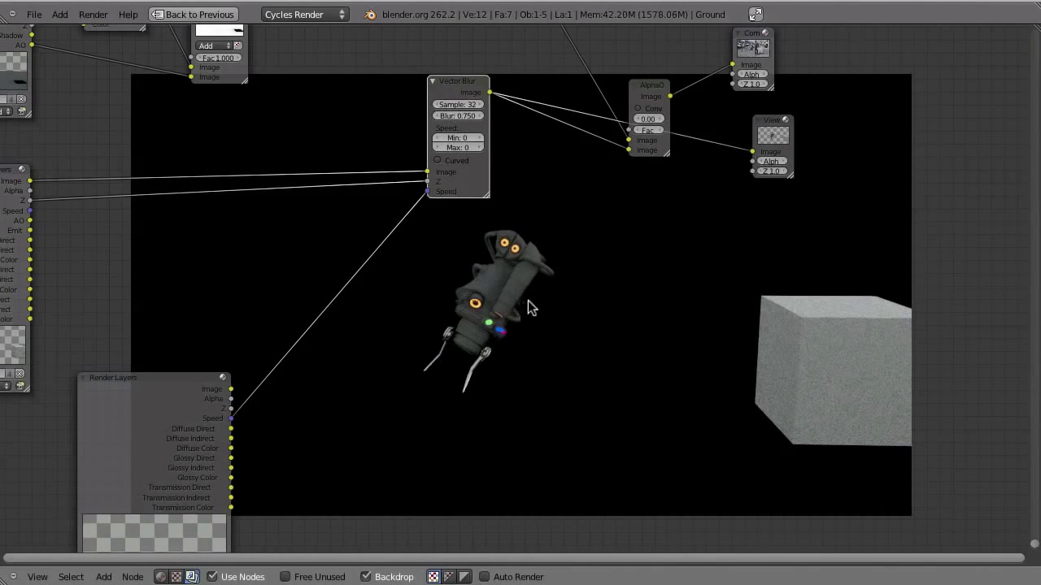
left_click(16, 192, "ctrl+shift")
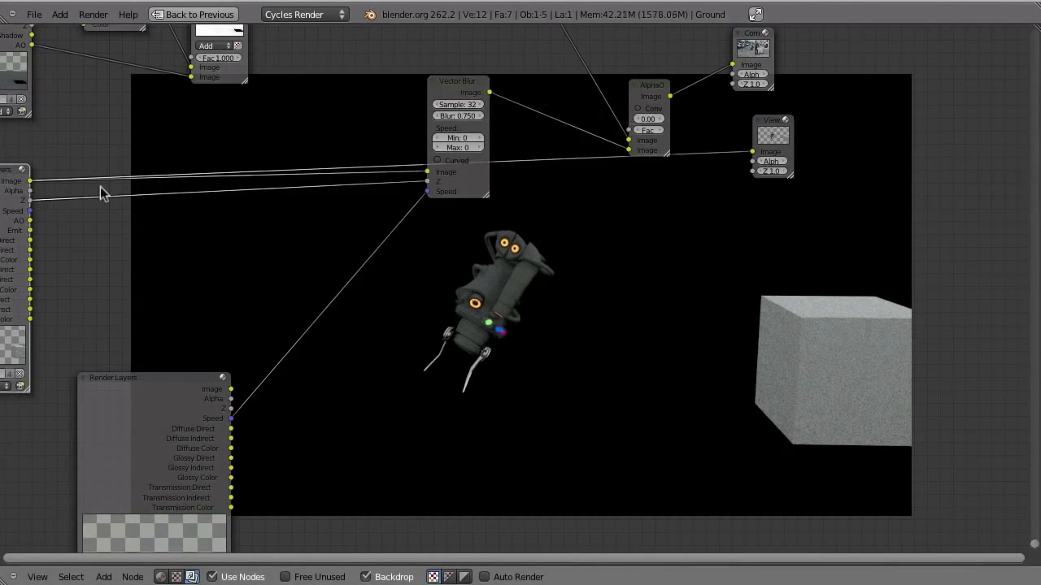
left_click(464, 83, "ctrl+shift")
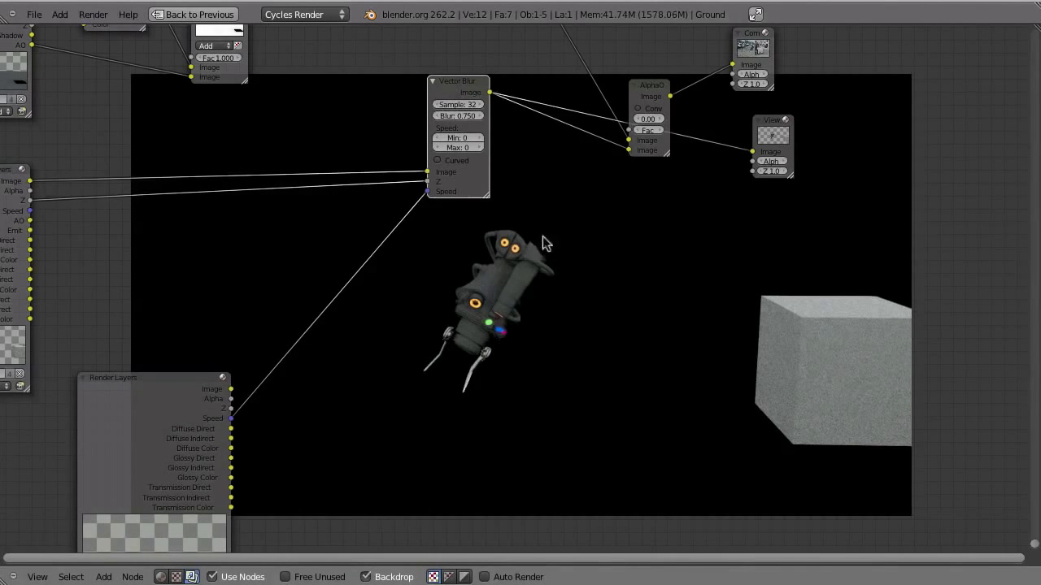
Step: Preview the Alpha Over node's combined result over the footage in the backdrop
middle_click_drag(542, 235, 446, 409)
left_click_drag(546, 251, 535, 204, "ctrl+shift")
middle_click_drag(528, 279, 501, 131)
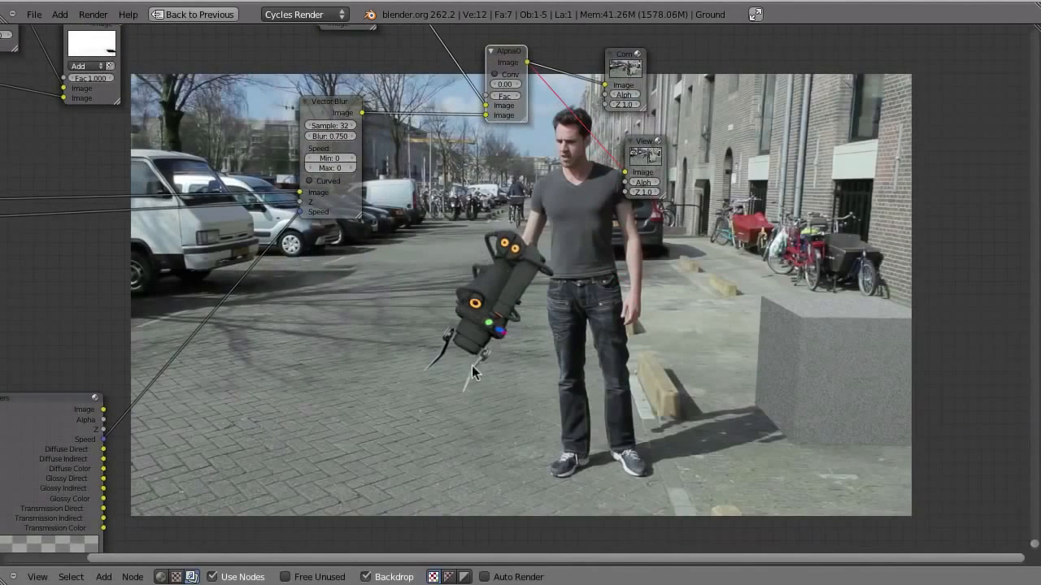
Step: Restore the full layout, switch the 3D view to the camera and move the timeline to frame 105
key("ctrl+Up")
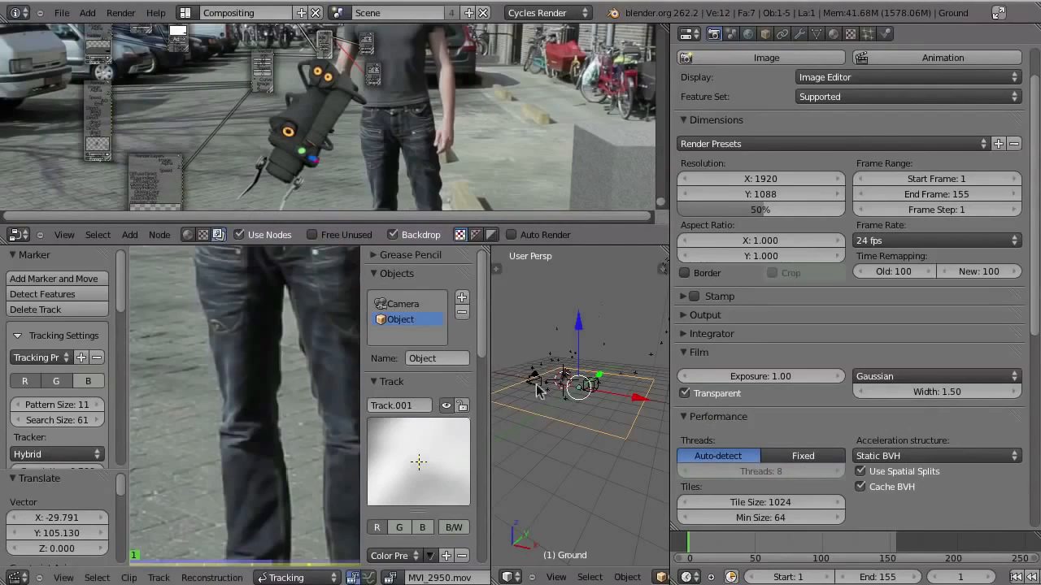
key("KP_0")
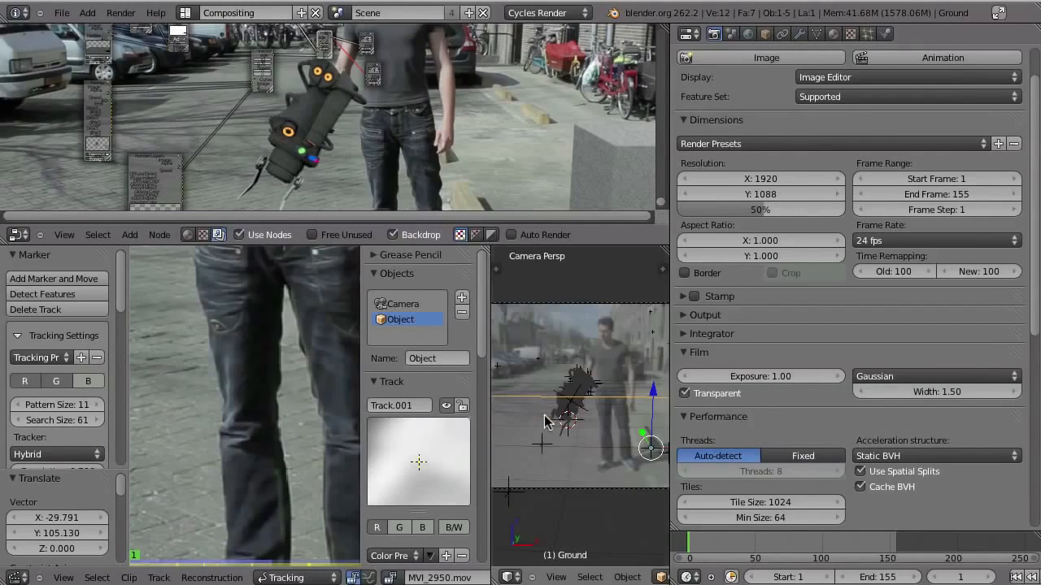
key("ctrl+Up")
key("ctrl+Up")
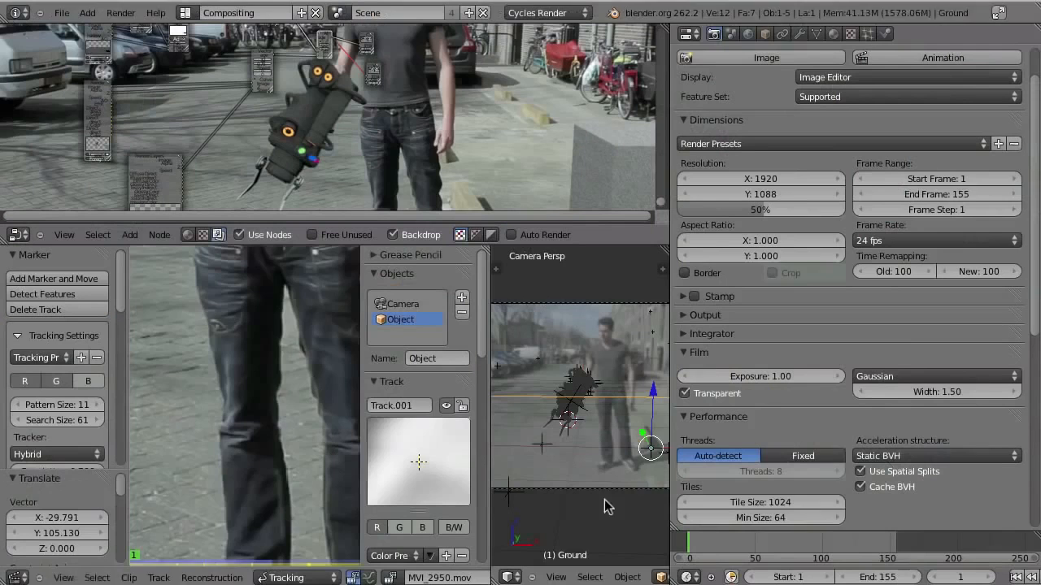
left_click(743, 545)
left_click_drag(761, 545, 828, 555)
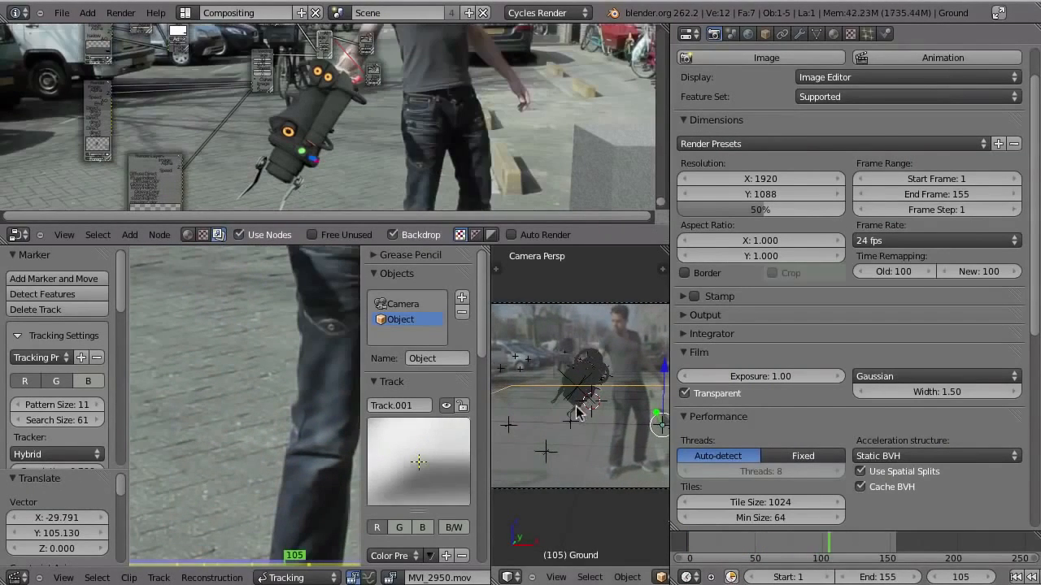
Step: Enlarge the node editor and preview the Vector Blur output for frame 105 in the backdrop
key("ctrl+Up")
scroll(571, 240, "up", 4)
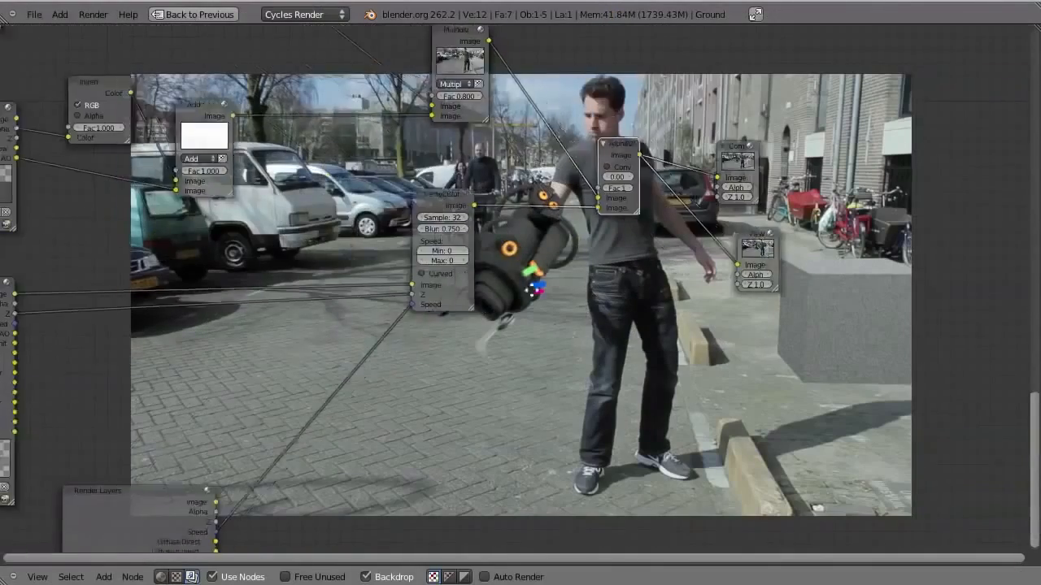
scroll(545, 222, "left", 3, "ctrl")
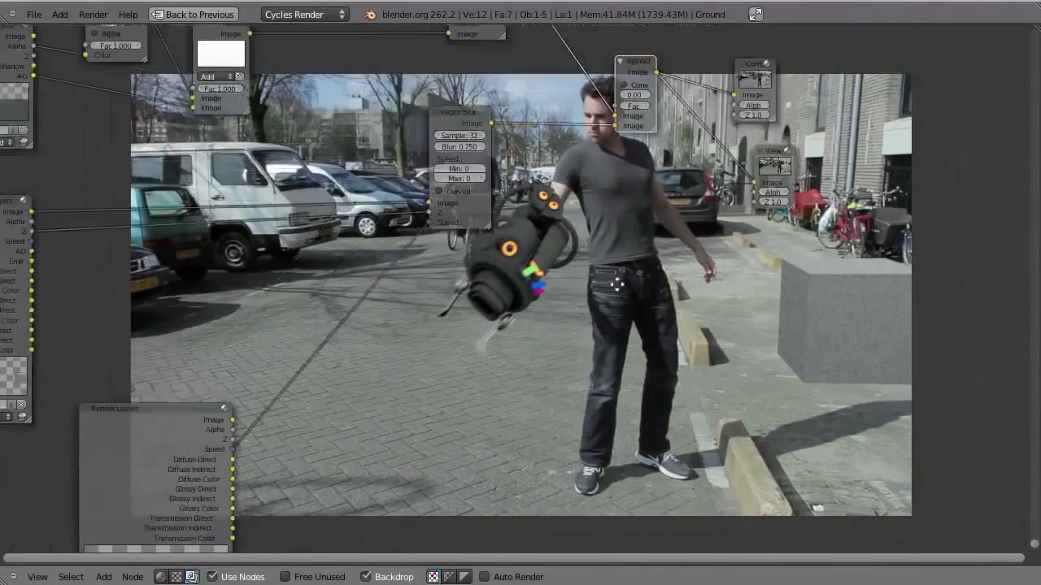
left_click(221, 429, "ctrl+shift")
scroll(576, 291, "down", 3)
scroll(426, 302, "up", 5)
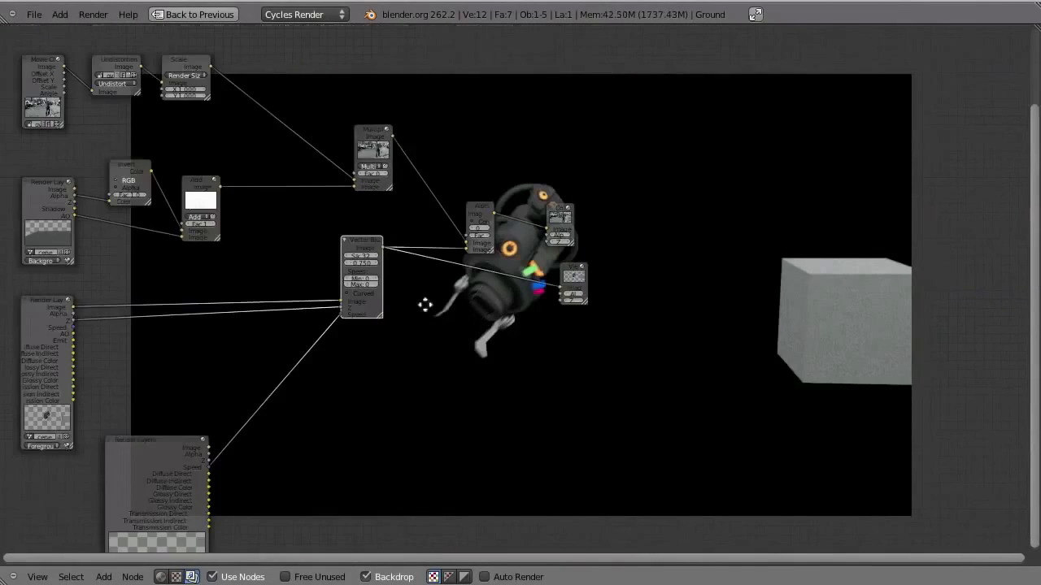
middle_click_drag(297, 263, 417, 293)
Step: Set the Vector Blur node's blur factor to 1.0, enable Curved, and preview the Alpha Over result
left_click(291, 223)
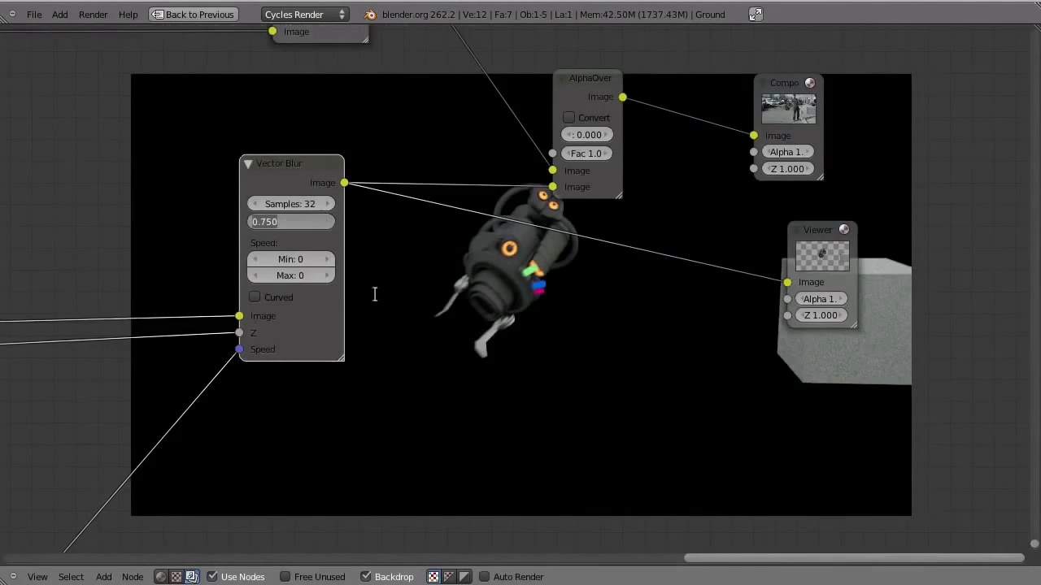
type("1")
key("Return")
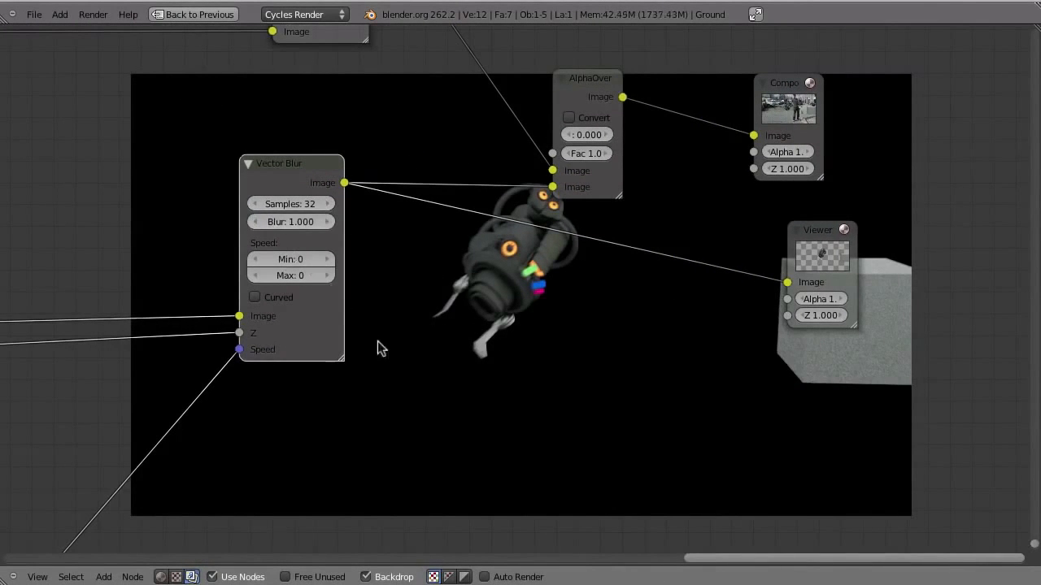
left_click(268, 297)
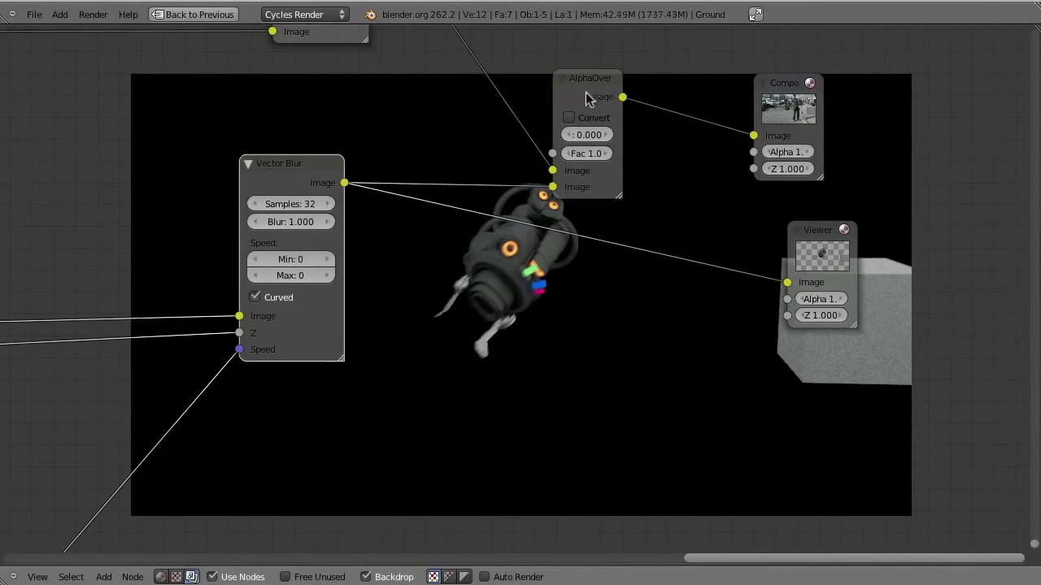
left_click(586, 92, "ctrl+shift")
Step: Move the Foreground Render Layers node away from the other nodes and widen it
scroll(536, 268, "down", 2)
middle_click_drag(565, 256, 516, 325)
left_click_drag(235, 279, 126, 279)
middle_click_drag(241, 315, 262, 303)
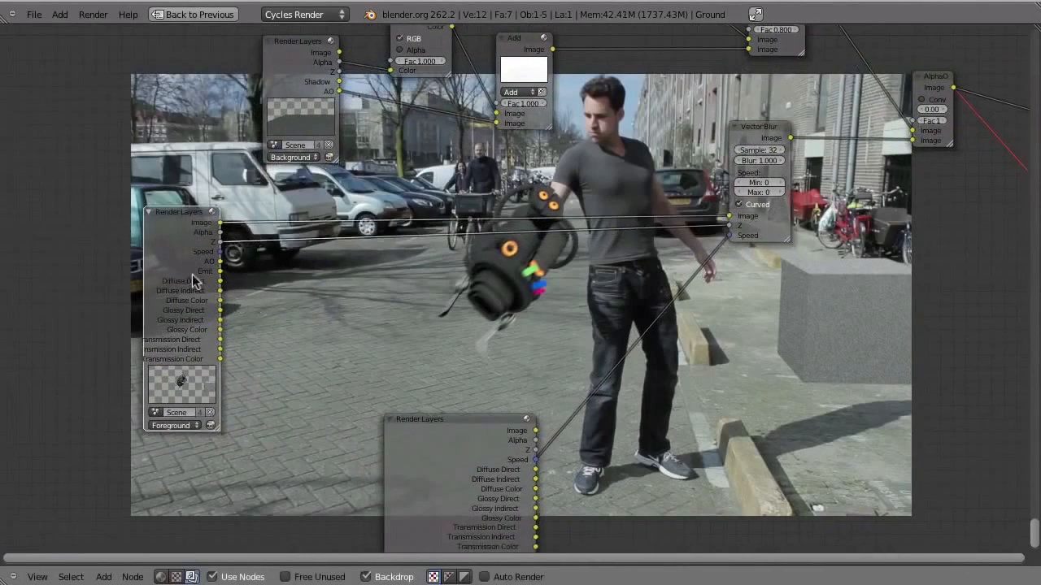
key("g")
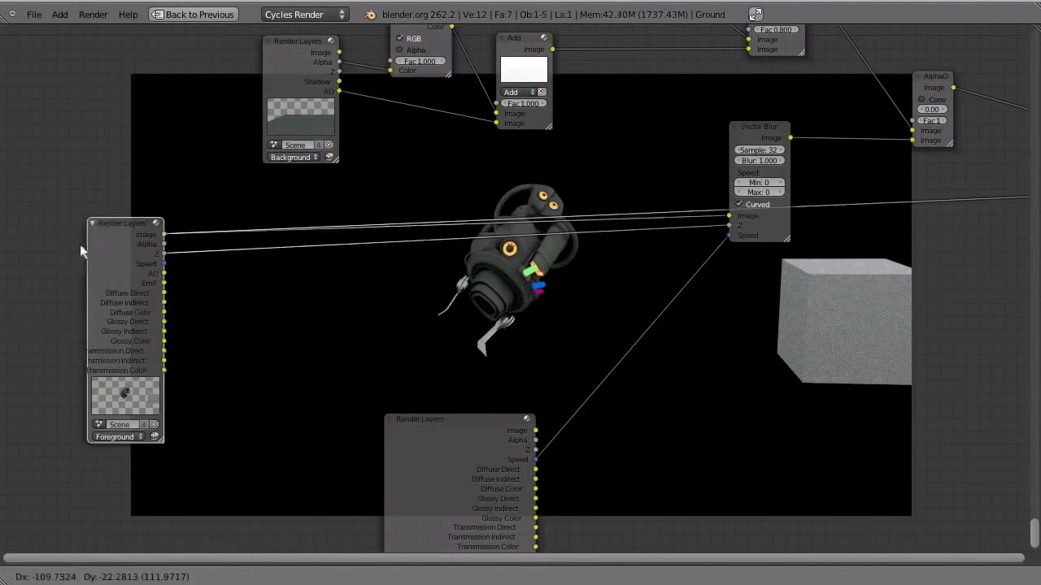
left_click(57, 401)
left_click_drag(149, 416, 196, 404)
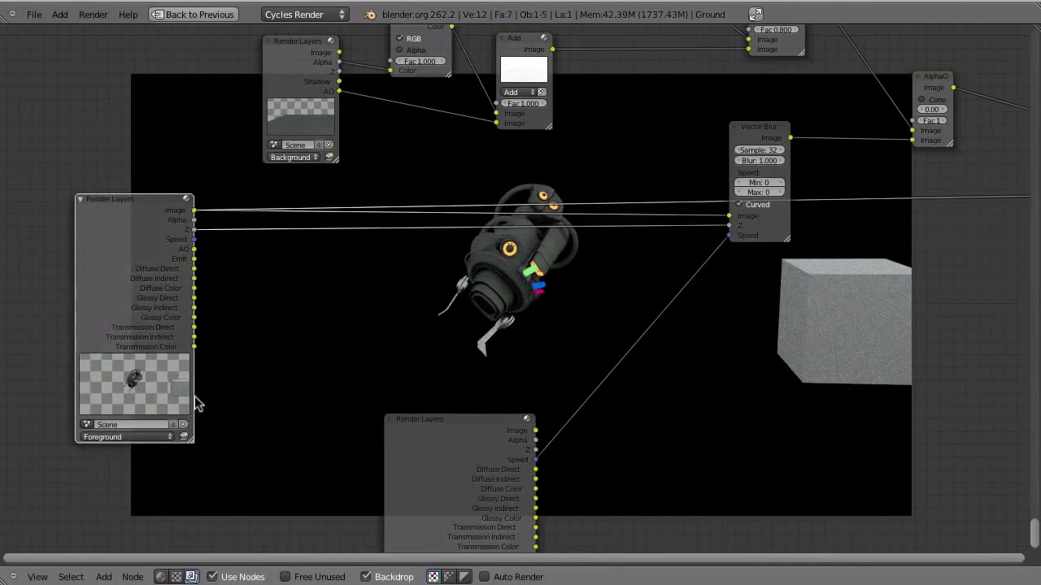
key("g")
left_click(88, 251)
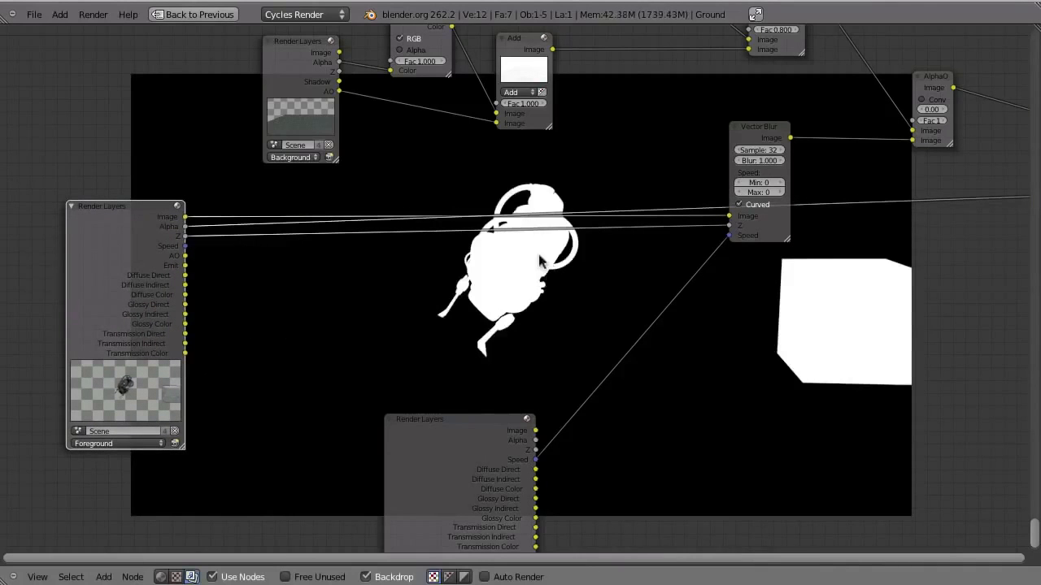
Step: Preview the Foreground layer's Z, Speed, AO and Emit passes in the backdrop, shifting the node slightly aside
left_click(146, 250, "ctrl+shift")
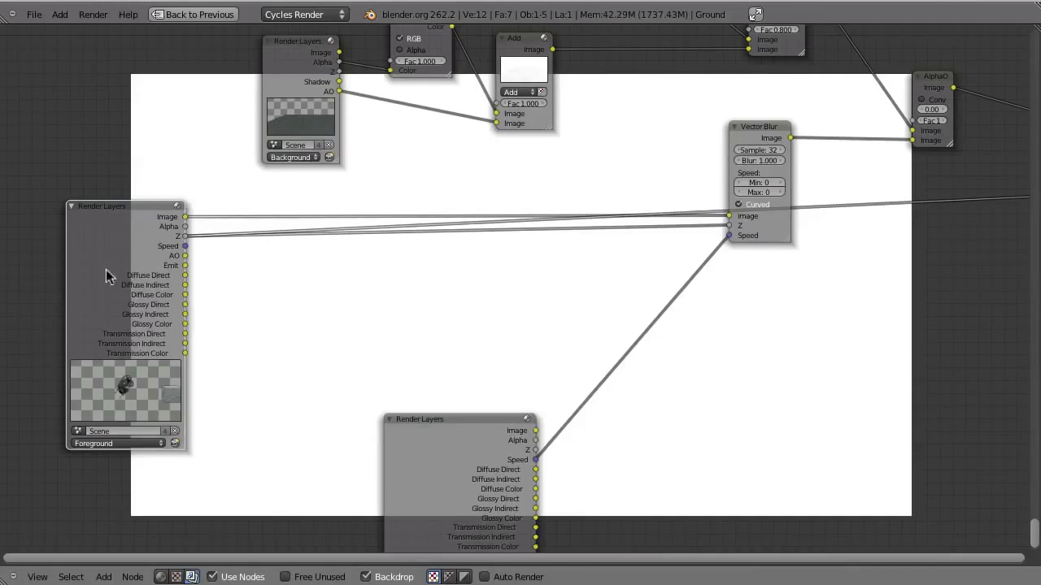
left_click(107, 270, "ctrl+shift")
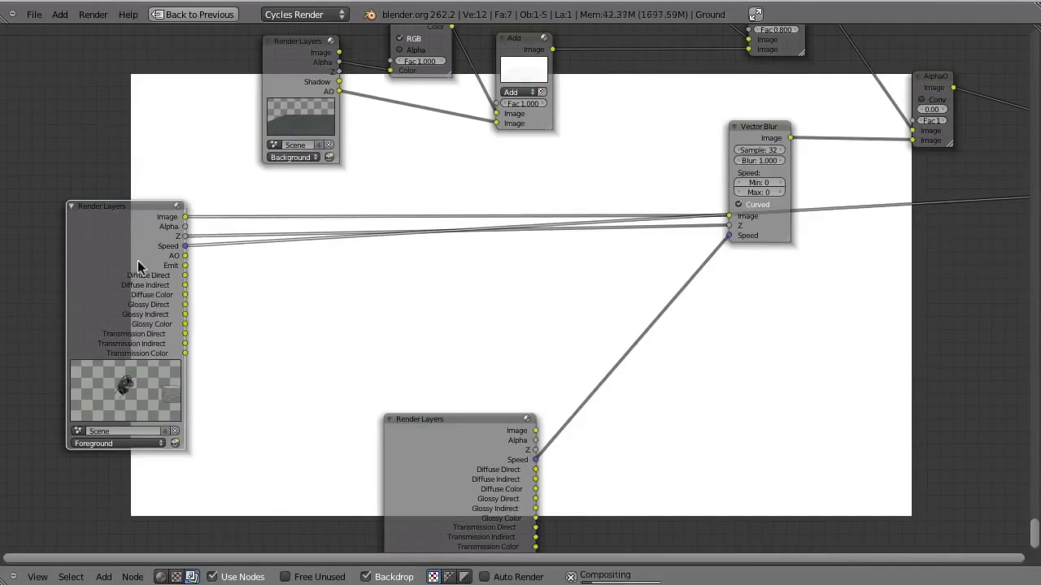
left_click_drag(90, 270, 56, 274)
left_click_drag(71, 314, 160, 291)
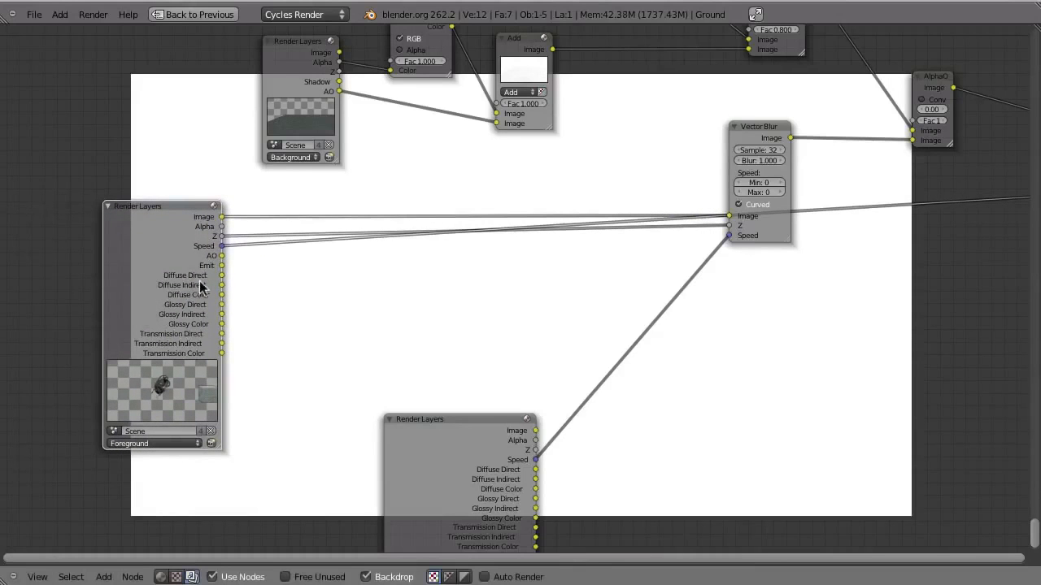
left_click(109, 258, "ctrl+shift")
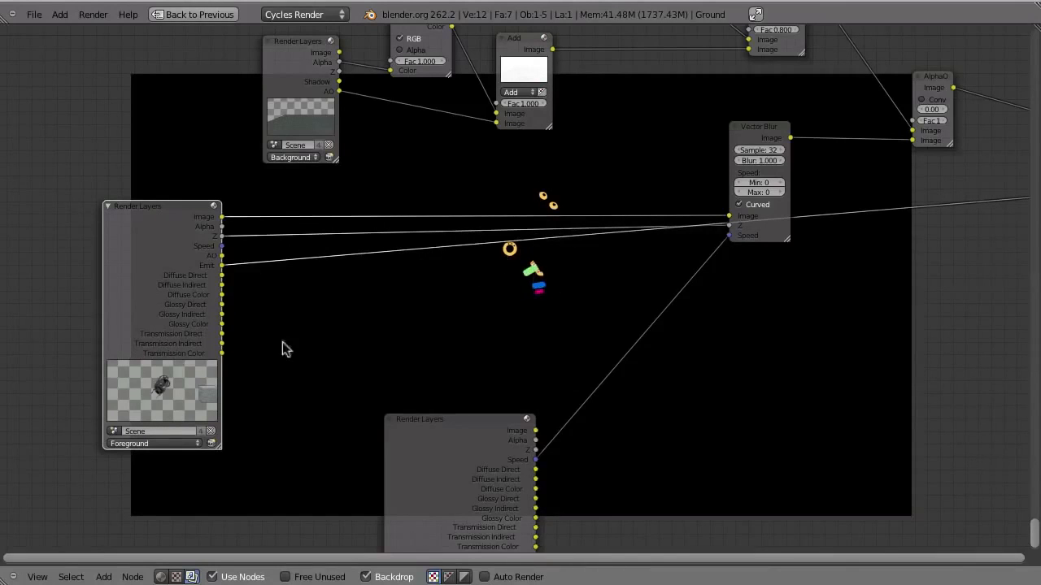
Step: Examine the Foreground layer's diffuse and glossy direct, indirect and color passes one after another in the backdrop
scroll(148, 275, "down", 1, "alt")
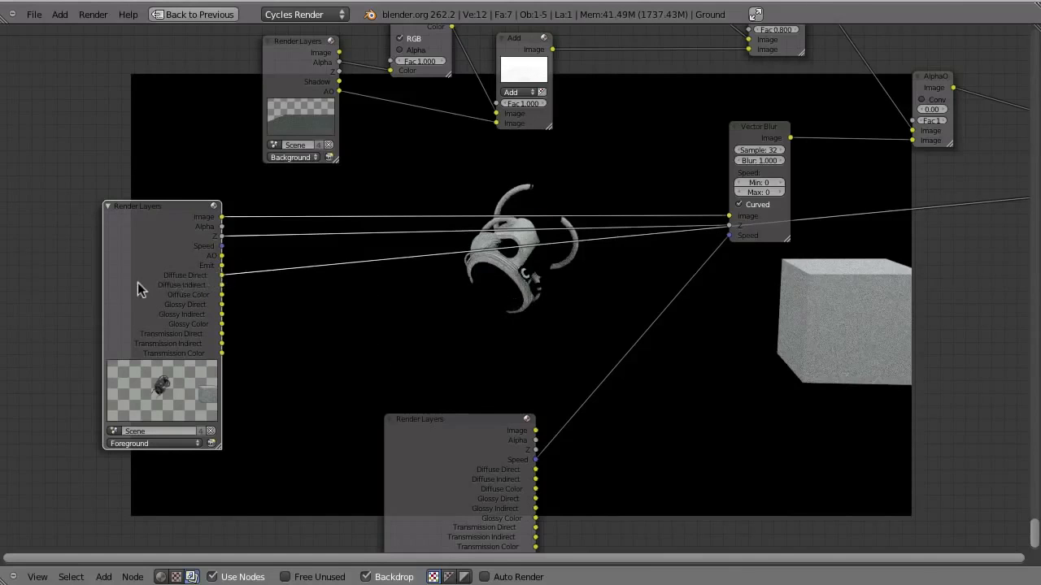
scroll(148, 278, "down", 1, "alt")
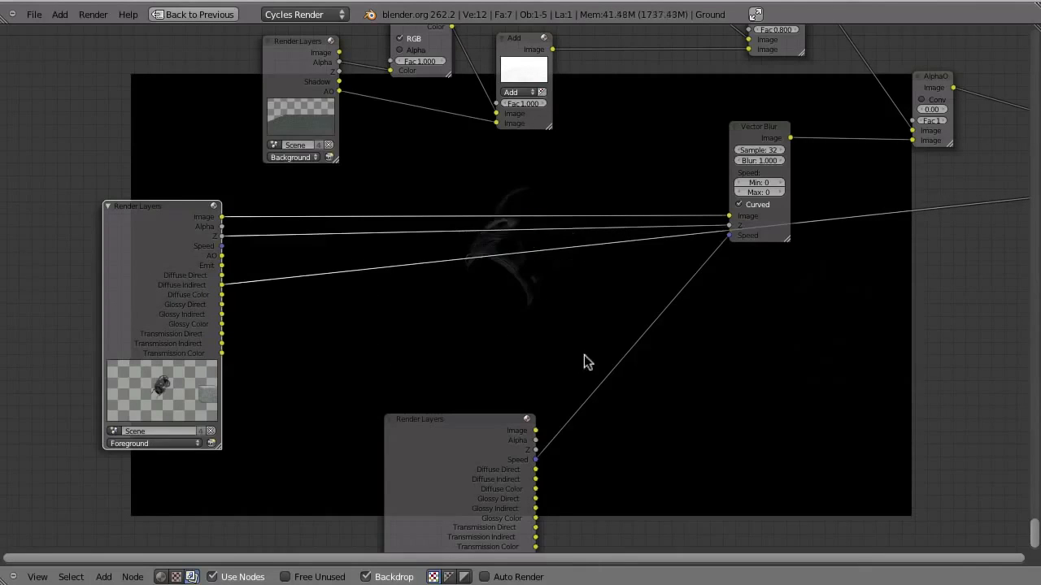
scroll(180, 301, "down", 1, "alt")
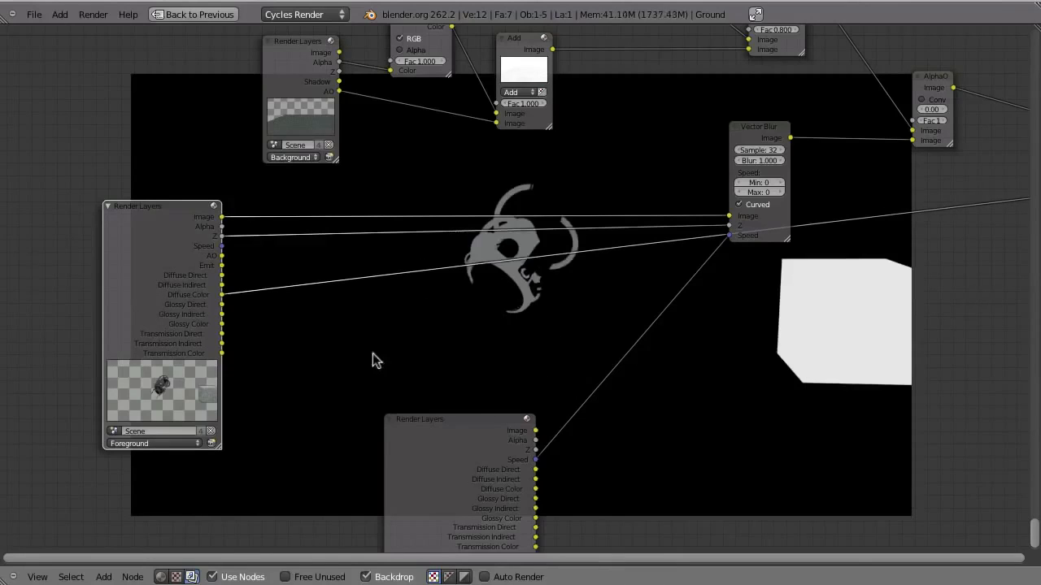
scroll(146, 298, "down", 1, "alt")
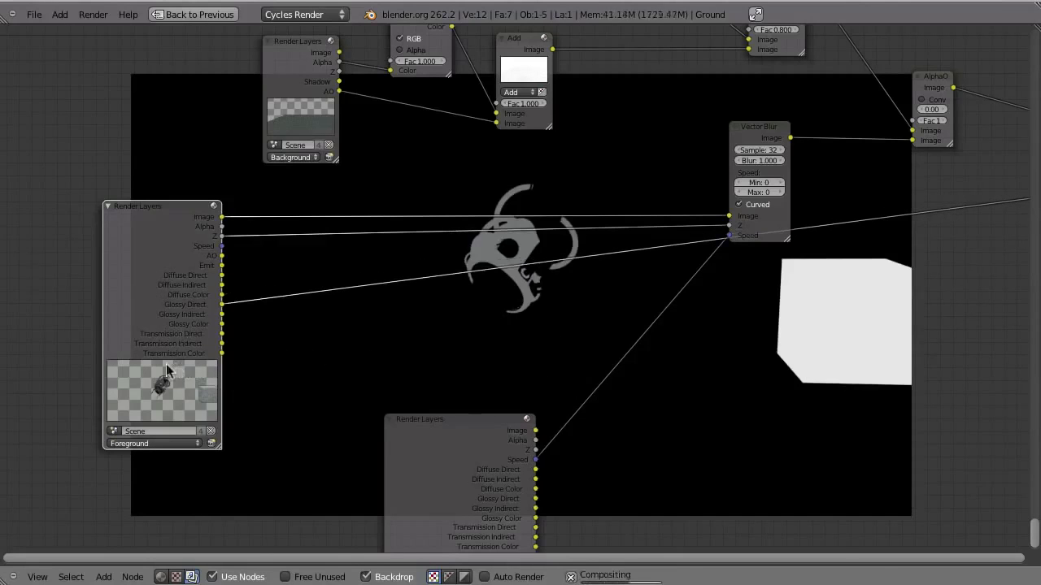
scroll(140, 345, "down", 1, "alt")
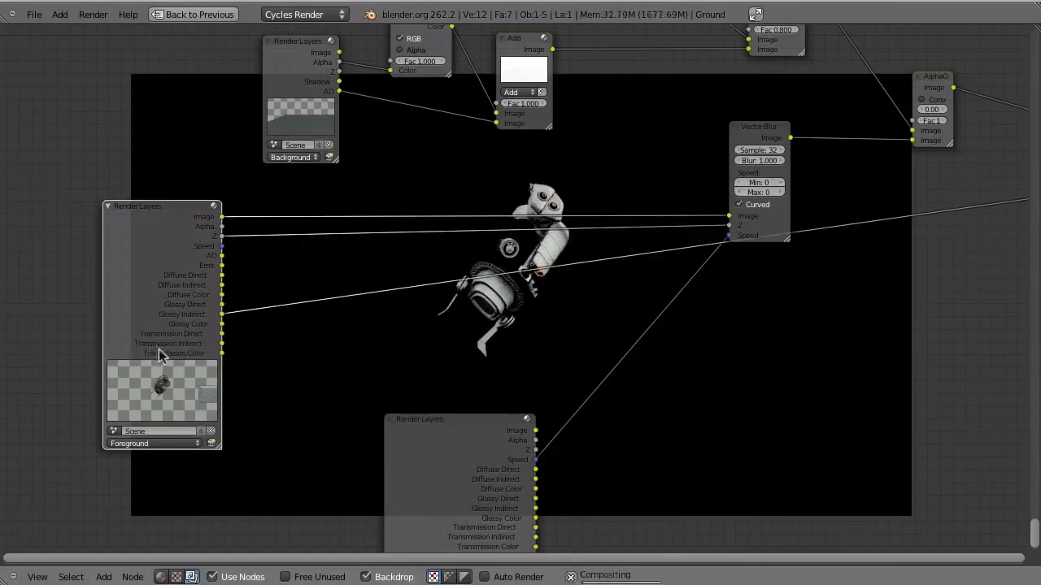
scroll(118, 347, "down", 1, "alt")
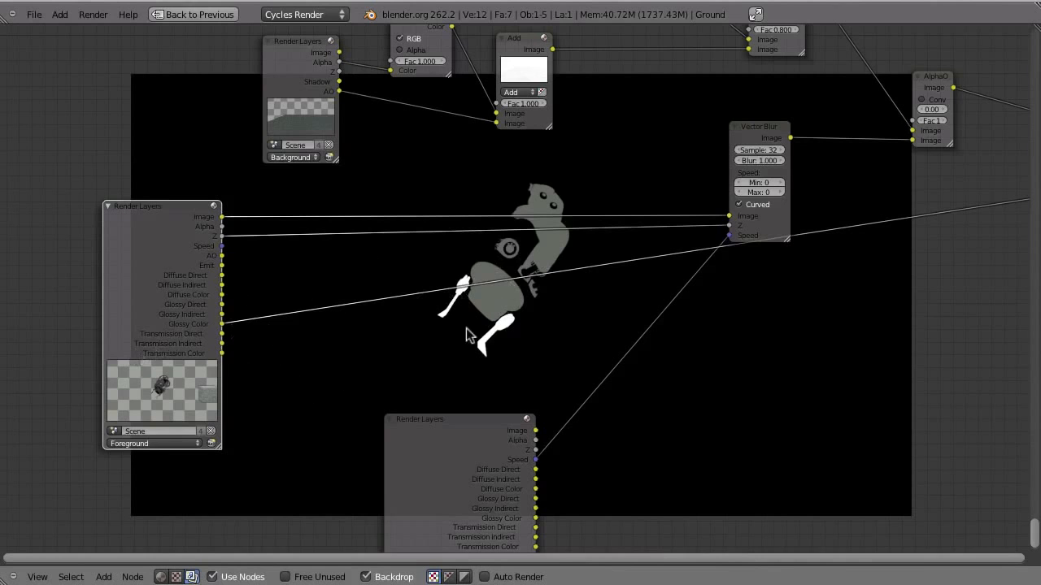
Step: Examine the Foreground layer's Transmission Direct, Transmission Indirect and Transmission Color passes in the backdrop
left_click(151, 317, "ctrl+shift")
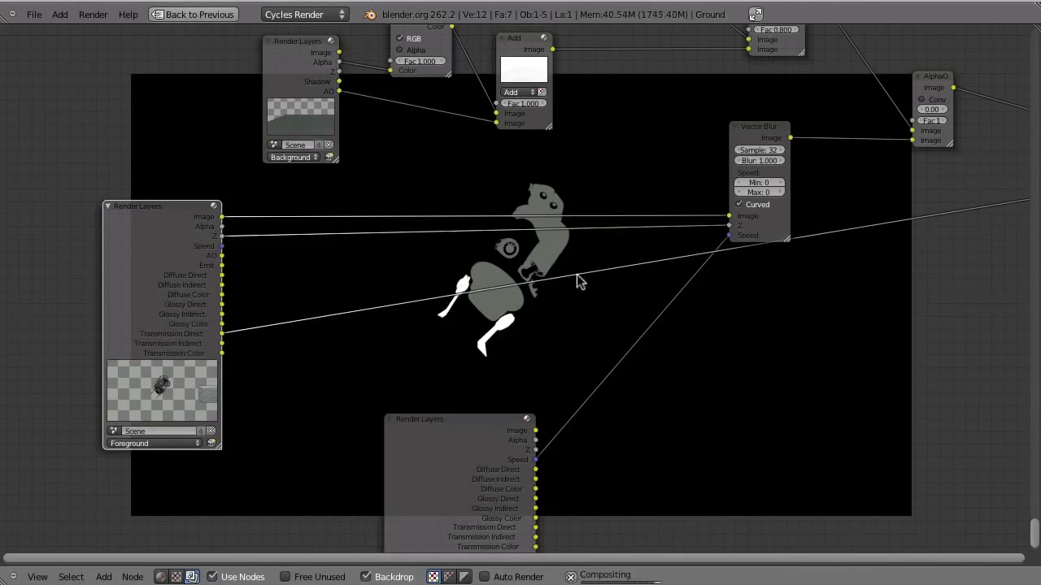
left_click(180, 321, "ctrl+shift")
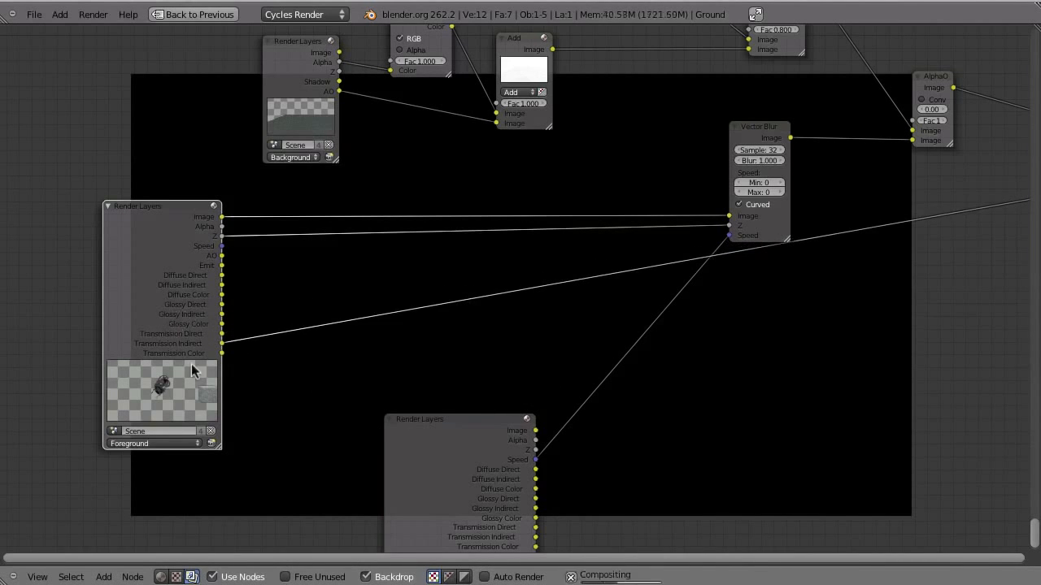
middle_click_drag(168, 351, 311, 332, "ctrl")
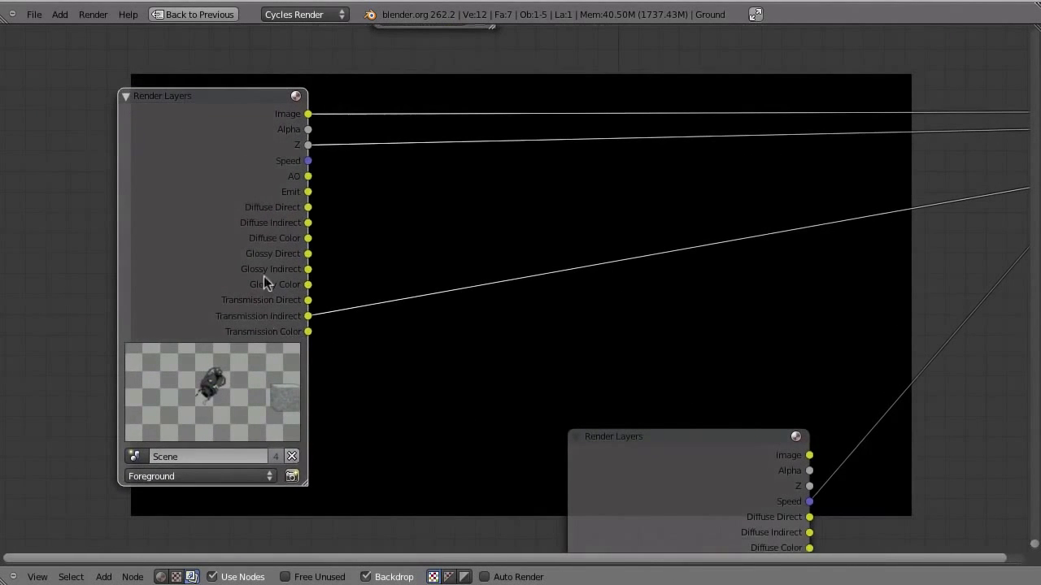
left_click(232, 197, "ctrl+shift")
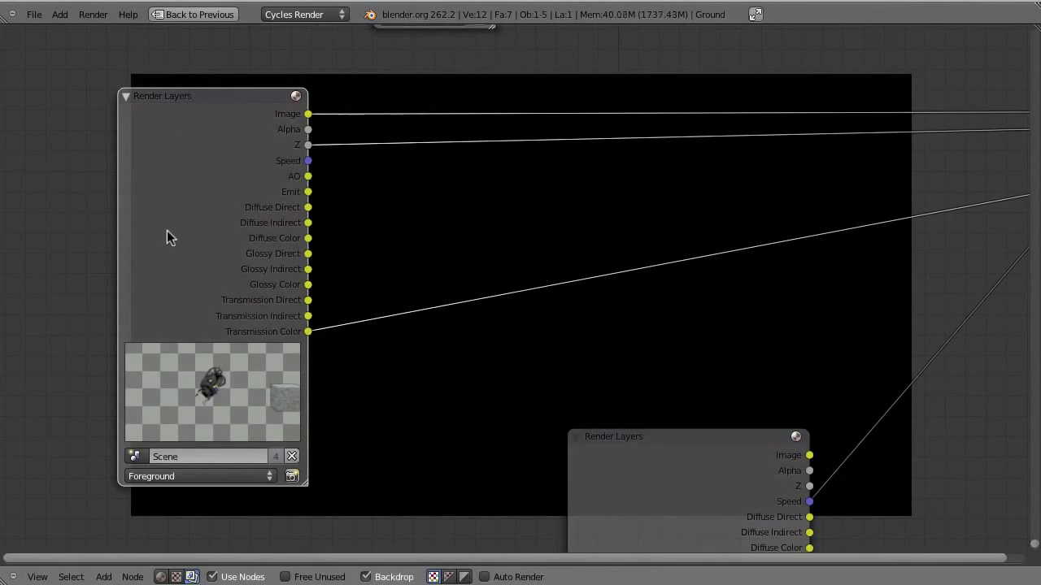
Step: Cycle the Foreground layer's preview to the AO pass and get a closer look at the node's outputs
left_click(183, 213, "ctrl+shift")
left_click(193, 204, "ctrl+shift")
left_click(188, 201, "ctrl+shift")
left_click(182, 200, "ctrl+shift")
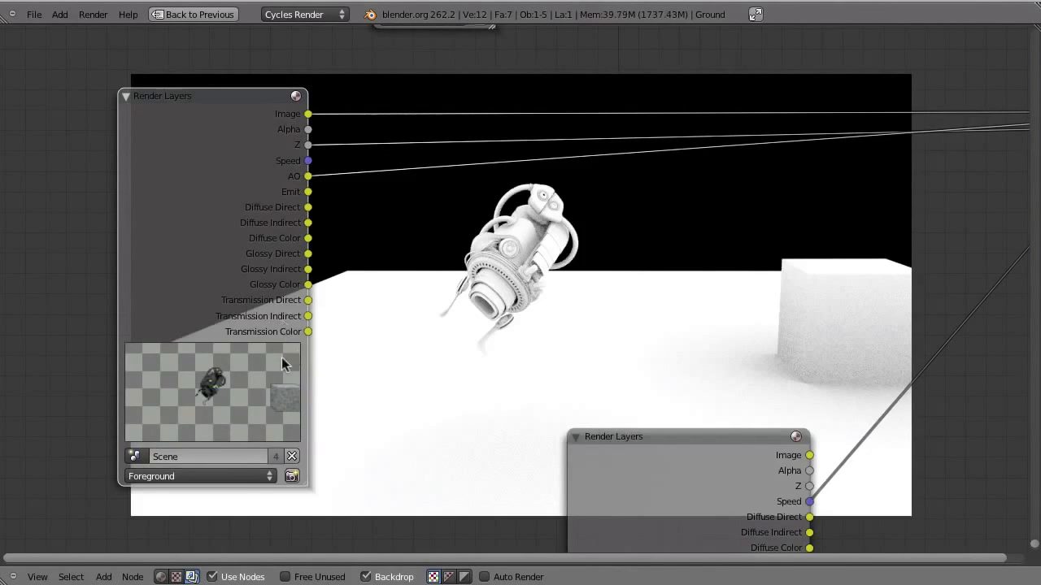
middle_click_drag(355, 302, 295, 453)
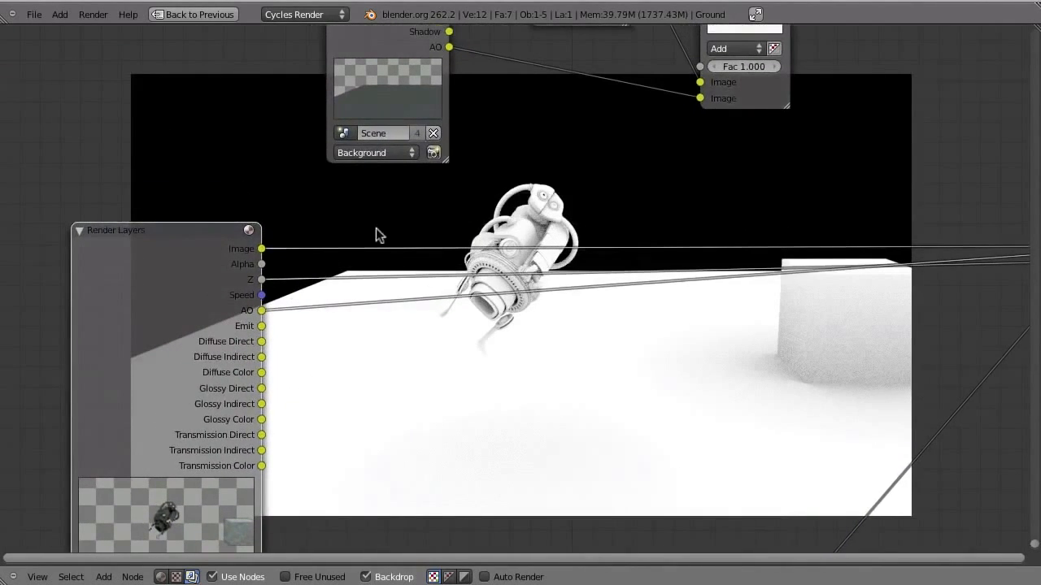
scroll(362, 263, "down", 1)
middle_click_drag(375, 250, 384, 441)
middle_click_drag(316, 338, 317, 121)
scroll(362, 329, "up", 3)
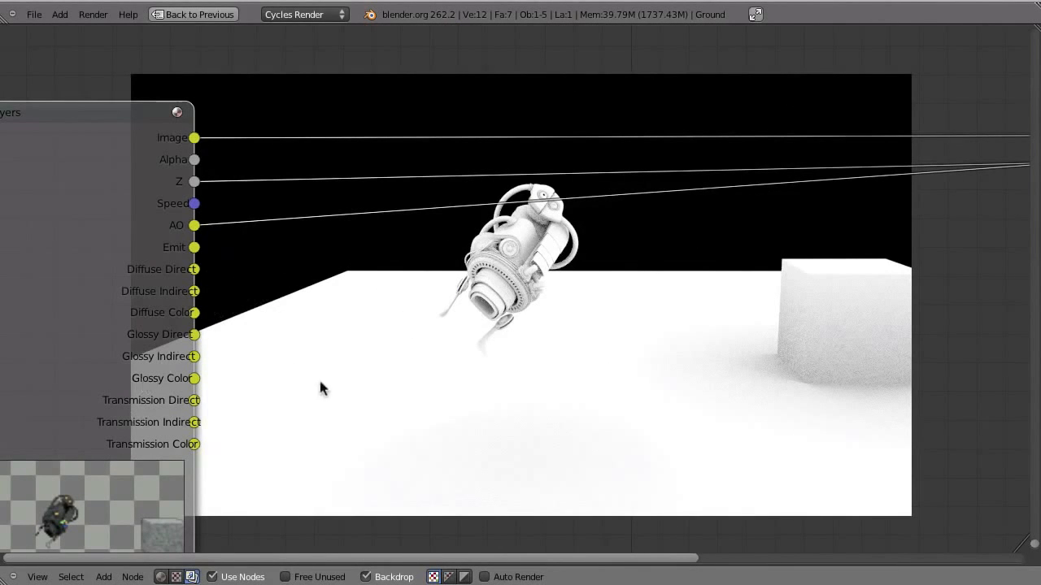
Step: Cycle the Foreground layer's backdrop preview to its Alpha pass
key("shift+a")
left_click(130, 221, "ctrl+shift")
left_click(122, 217, "ctrl+shift")
double_click(95, 210, "ctrl+shift")
double_click(83, 211, "ctrl+shift")
double_click(76, 213, "ctrl+shift")
double_click(77, 213, "ctrl+shift")
left_click(78, 214, "ctrl+shift")
left_click(78, 219, "ctrl+shift")
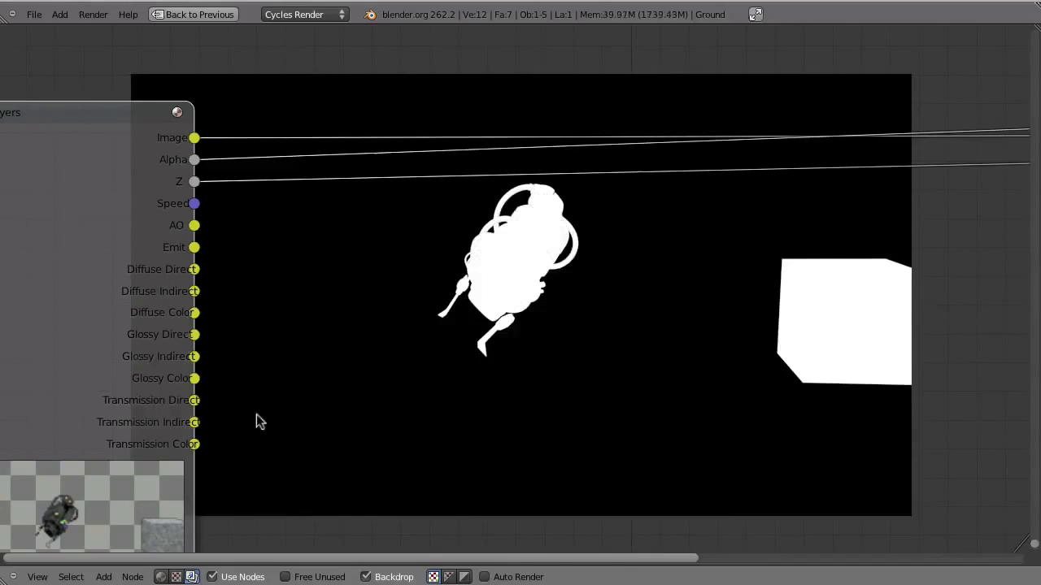
Step: Bring the Foreground layer's backdrop preview back to the AO pass
left_click(147, 233, "ctrl+shift")
double_click(132, 237, "ctrl+shift")
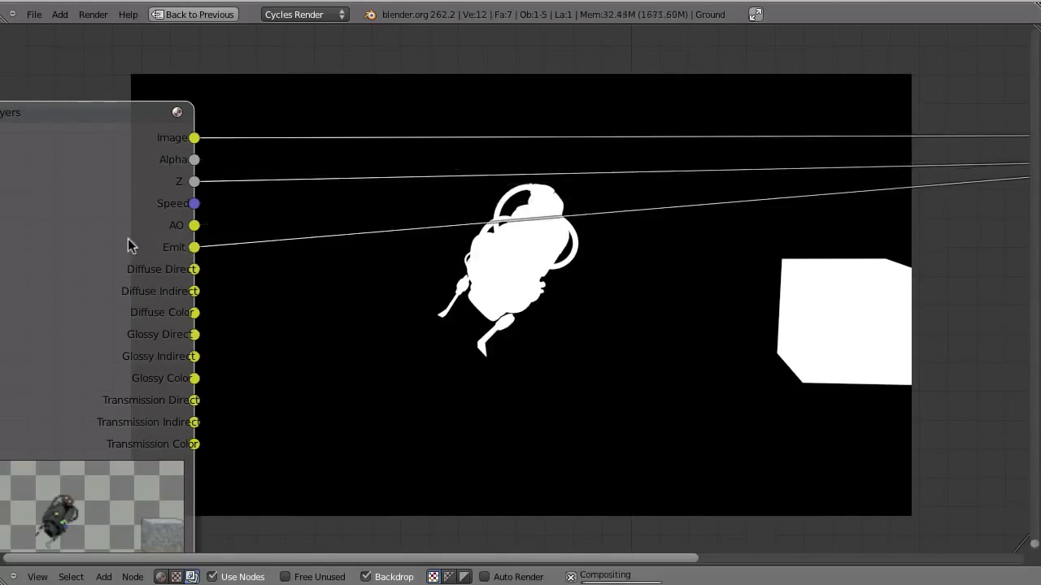
double_click(112, 246, "ctrl+shift")
double_click(103, 252, "ctrl+shift")
left_click(96, 255, "ctrl+shift")
double_click(93, 255, "ctrl+shift")
left_click(92, 255, "ctrl+shift")
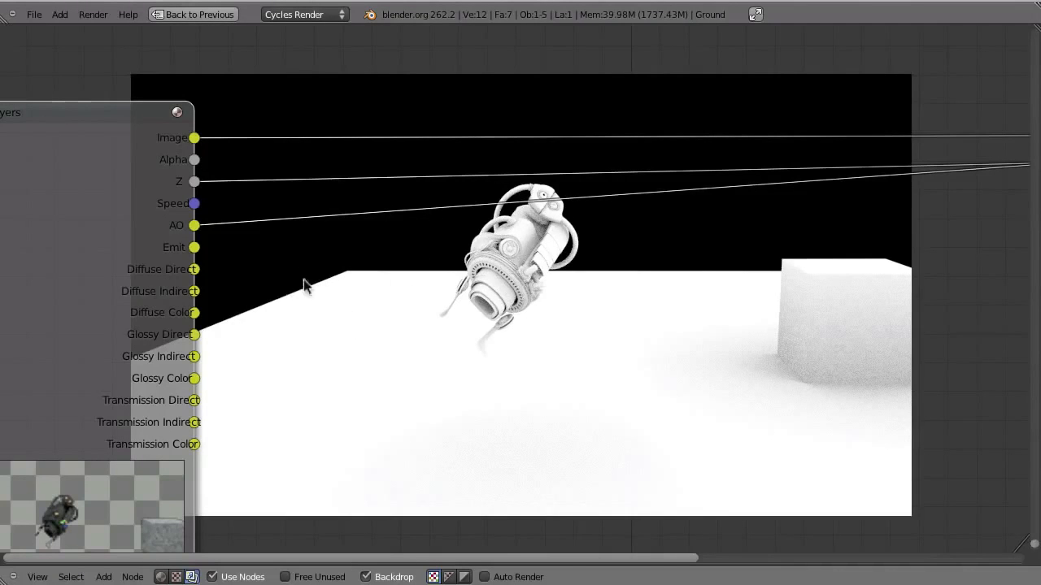
Step: Add a Mix node to the right of the Foreground Render Layers node
key("shift+a")
mouse_move(281, 318)
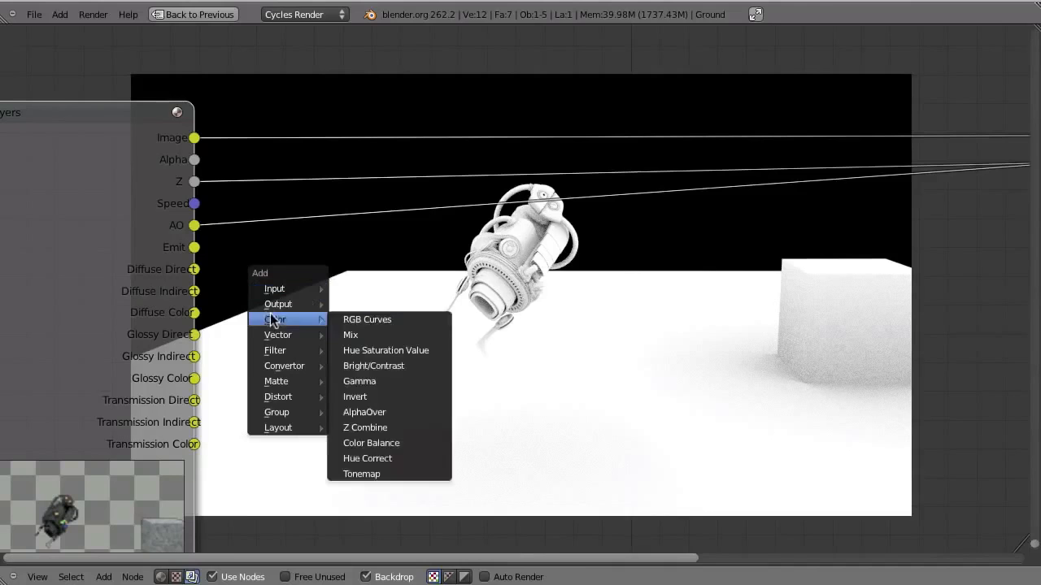
left_click(376, 337)
left_click_drag(383, 309, 536, 282)
Step: Add an Invert node between the Foreground layer's Alpha output and the Mix node's first image input
key("shift+a")
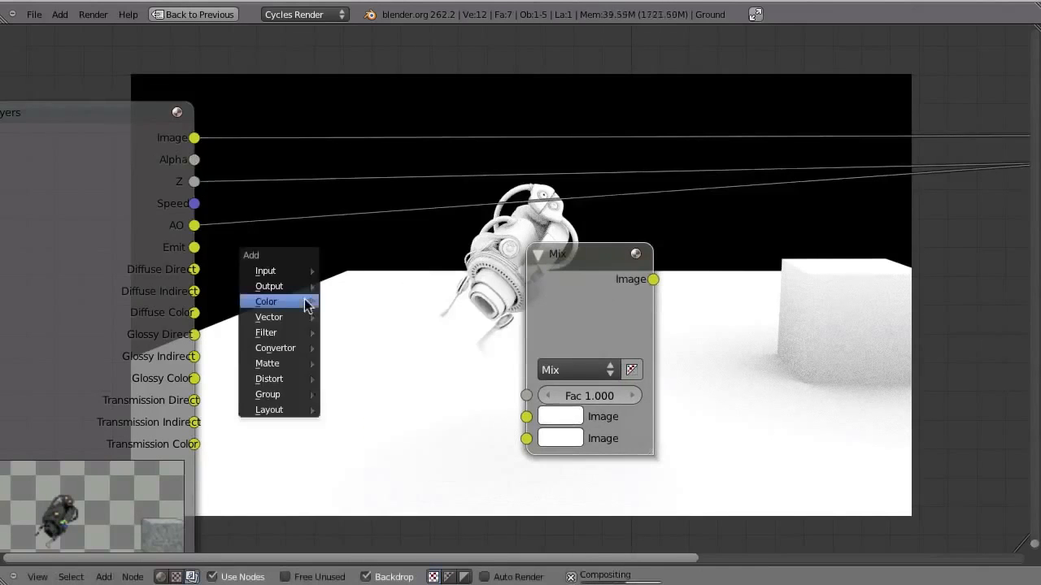
mouse_move(308, 302)
left_click(346, 378)
left_click(323, 344)
left_click_drag(194, 159, 362, 413)
left_click(374, 289)
left_click_drag(382, 291, 309, 188)
key("h")
left_click_drag(406, 212, 527, 417)
Step: Set the Mix node's blend mode to Screen and collapse the Invert node beside the Alpha output
left_click(575, 372)
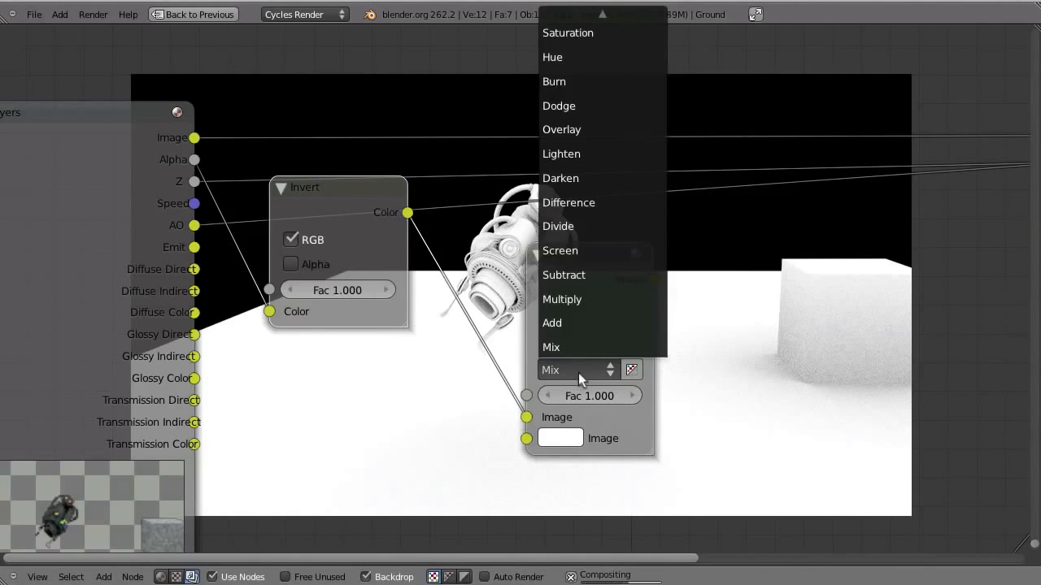
left_click(569, 249)
left_click(281, 187)
left_click_drag(307, 170, 315, 142)
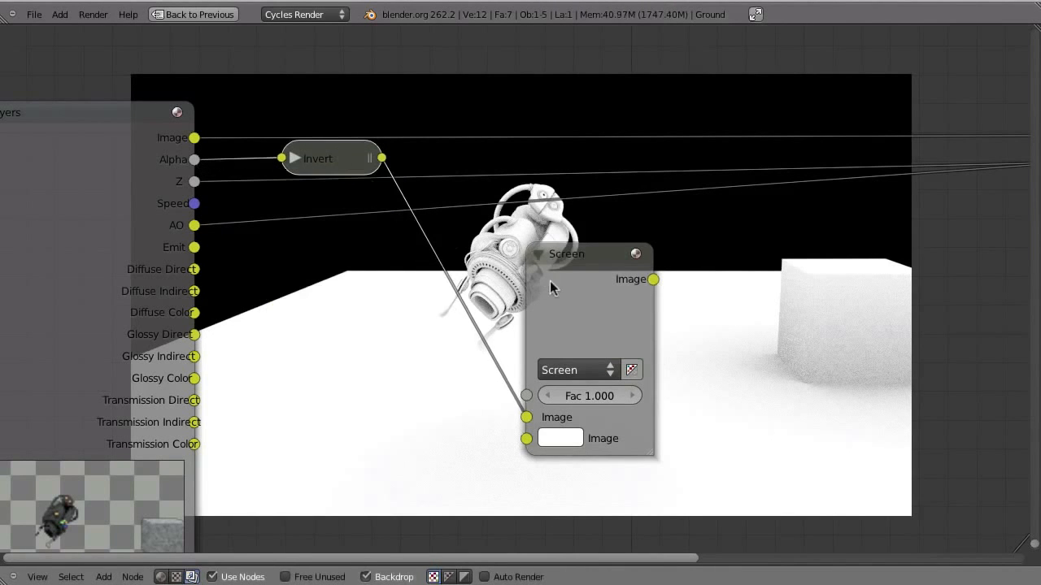
Step: Move the Screen node closer, link the Foreground AO pass to its second image input and preview the result
left_click_drag(553, 288, 476, 169)
left_click_drag(197, 229, 449, 320)
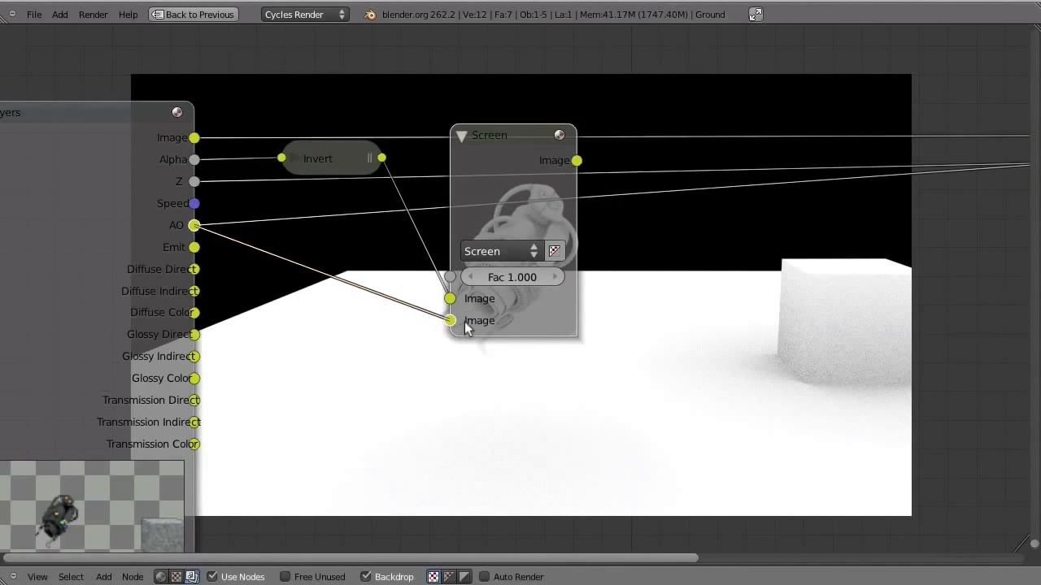
left_click_drag(577, 160, 606, 175)
middle_click_drag(606, 175, 451, 176)
middle_click_drag(575, 298, 401, 390)
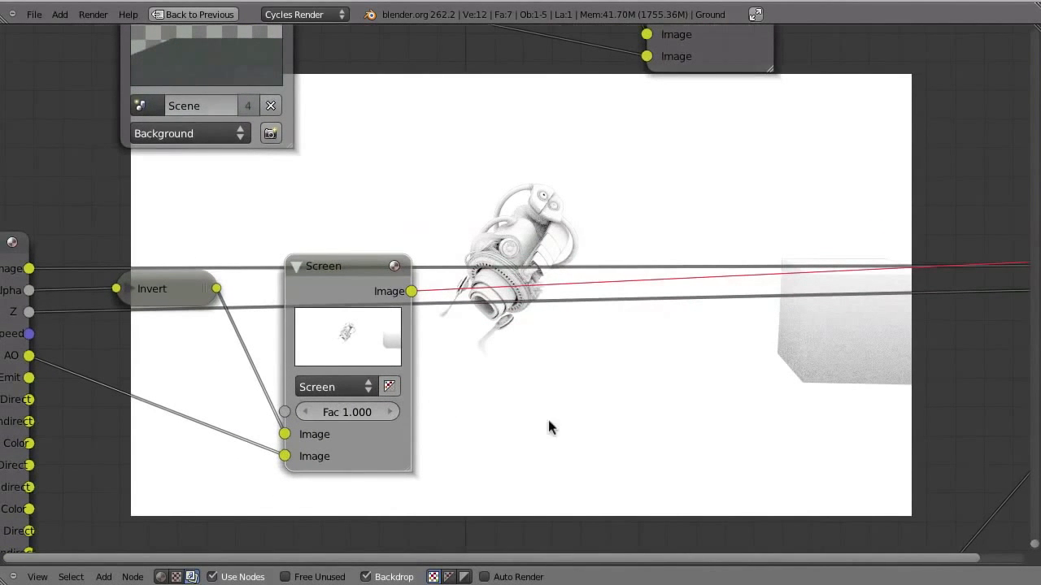
Step: Collapse the Screen node and place it below the Foreground layer's Z link
middle_click_drag(520, 383, 460, 290)
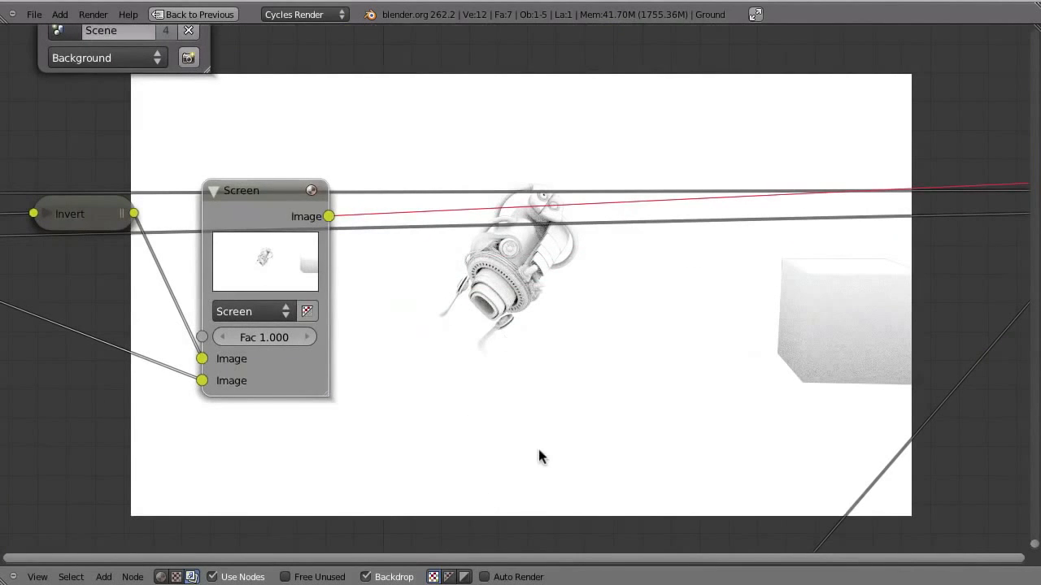
scroll(511, 342, "down", 3)
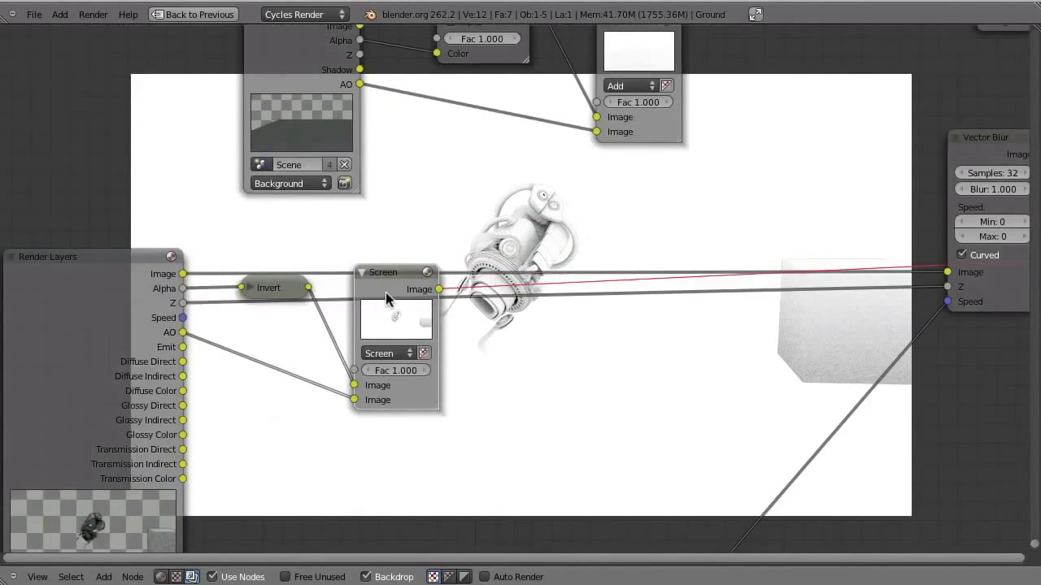
left_click(364, 274)
left_click_drag(365, 278, 380, 355)
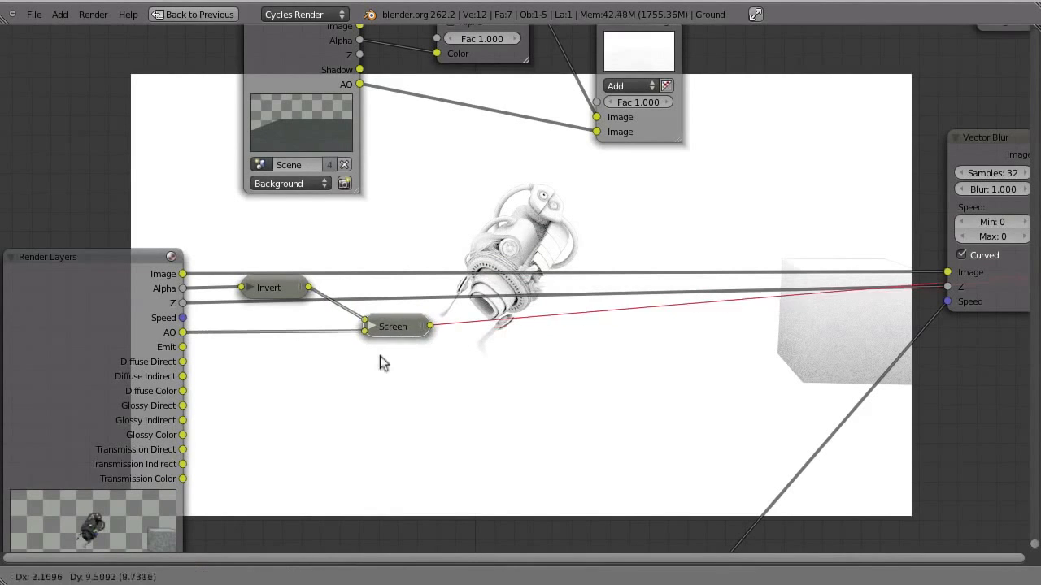
left_click_drag(296, 398, 274, 407)
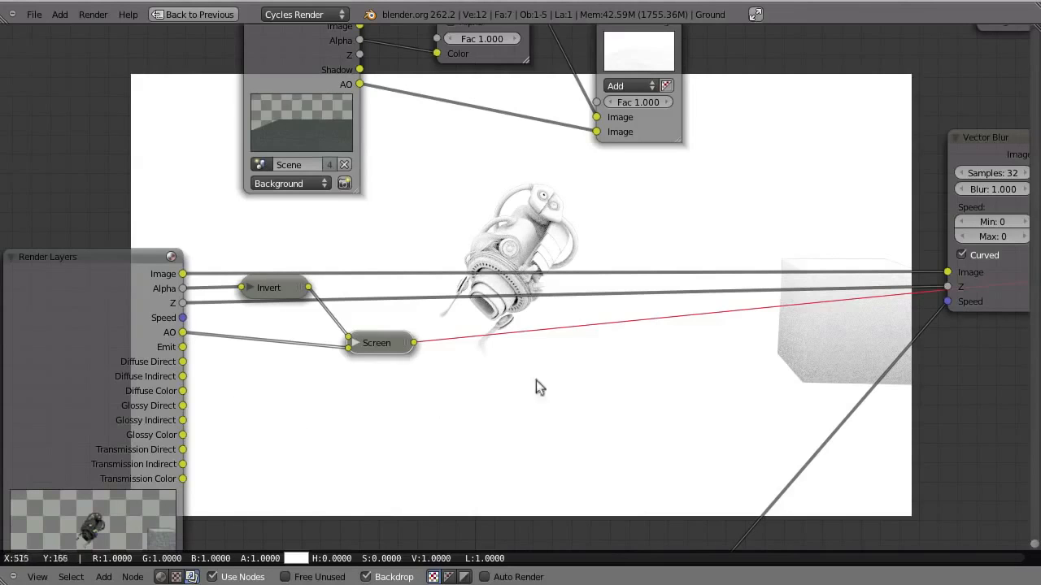
right_click_drag(600, 226, 627, 221, "shift")
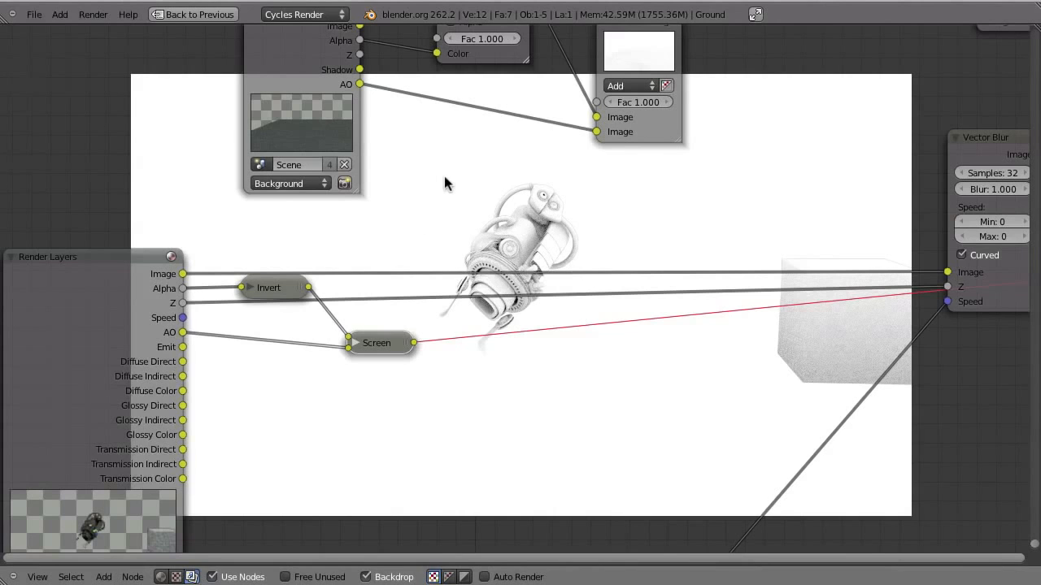
left_click(393, 232, "alt")
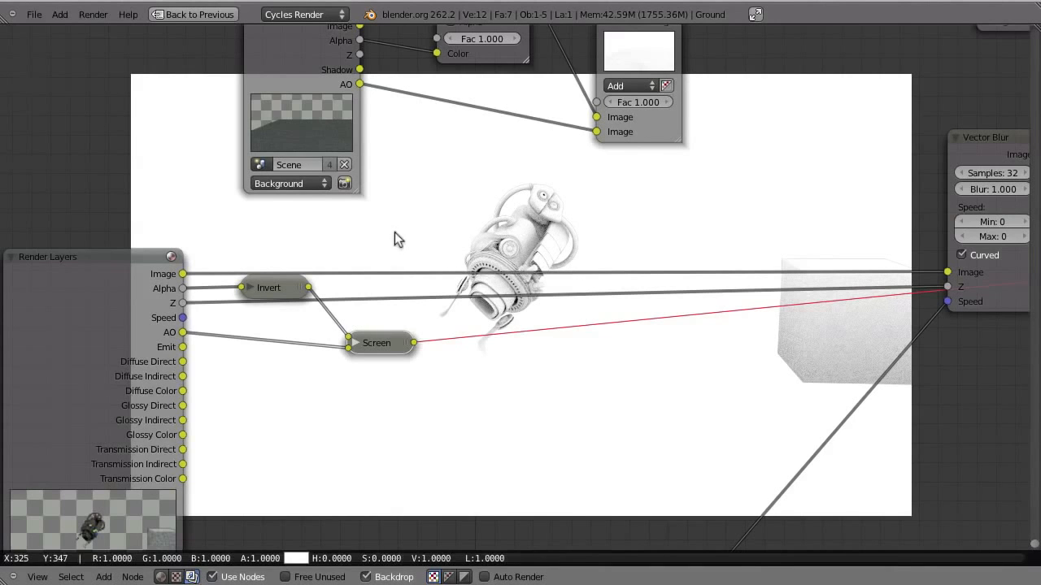
left_click_drag(202, 490, 169, 557, "alt")
left_click_drag(254, 554, 361, 413, "alt")
left_click_drag(340, 510, 539, 365, "alt")
middle_click_drag(539, 365, 365, 386)
middle_click_drag(531, 428, 568, 386)
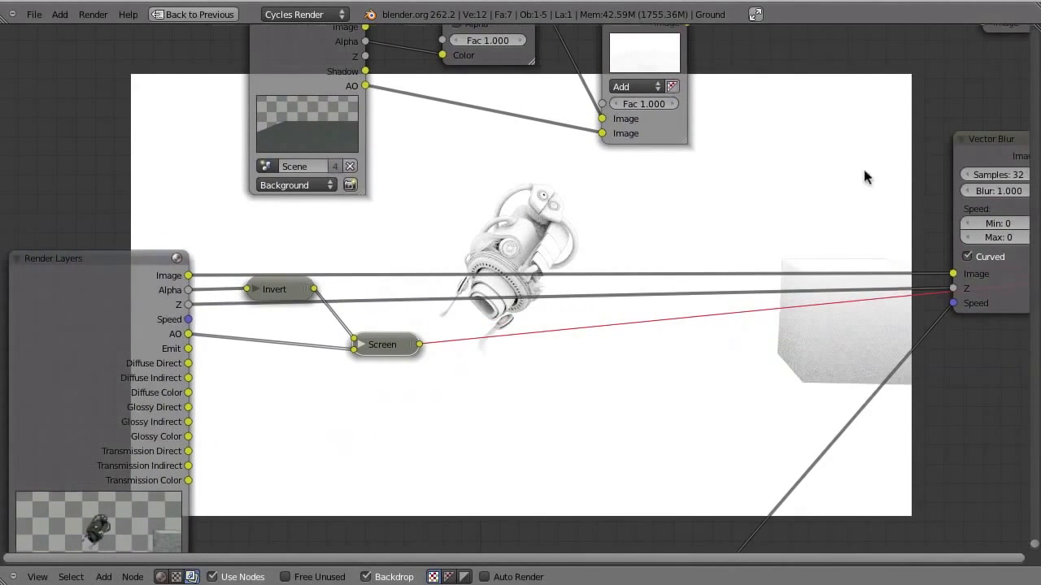
Step: Add a Mix node combining the Foreground layer's Image with the Screen node's output, and set its blend mode to Multiply
key("shift+a")
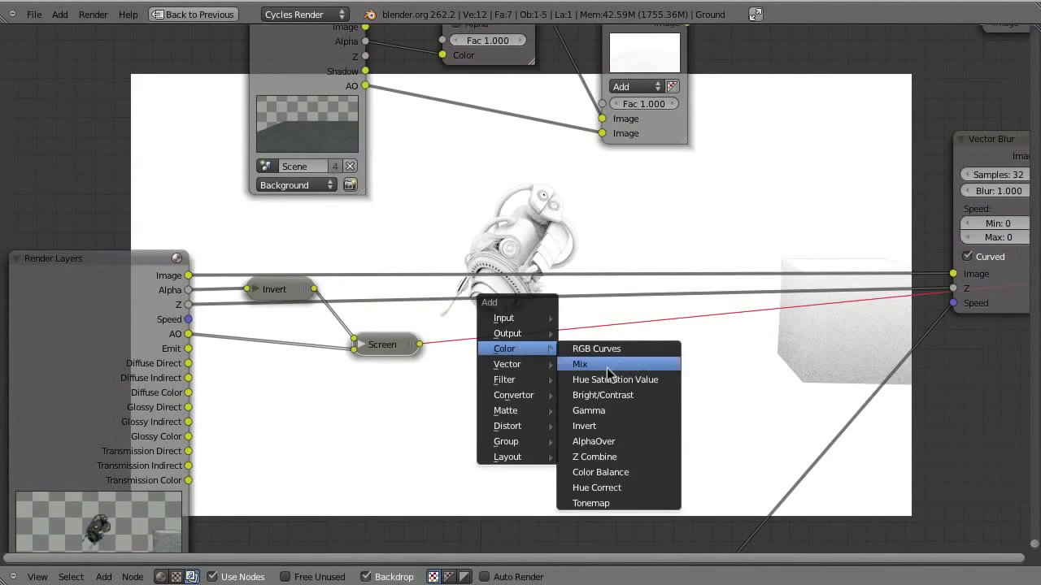
left_click(541, 365)
left_click_drag(188, 276, 607, 437)
left_click_drag(663, 348, 618, 235)
left_click_drag(418, 343, 565, 337)
left_click(596, 291)
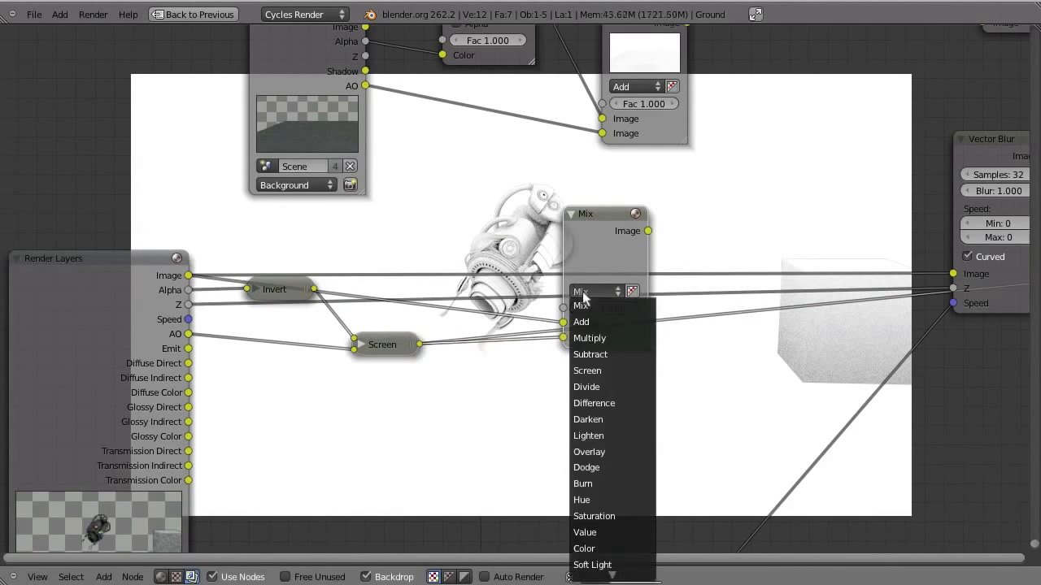
left_click(600, 336)
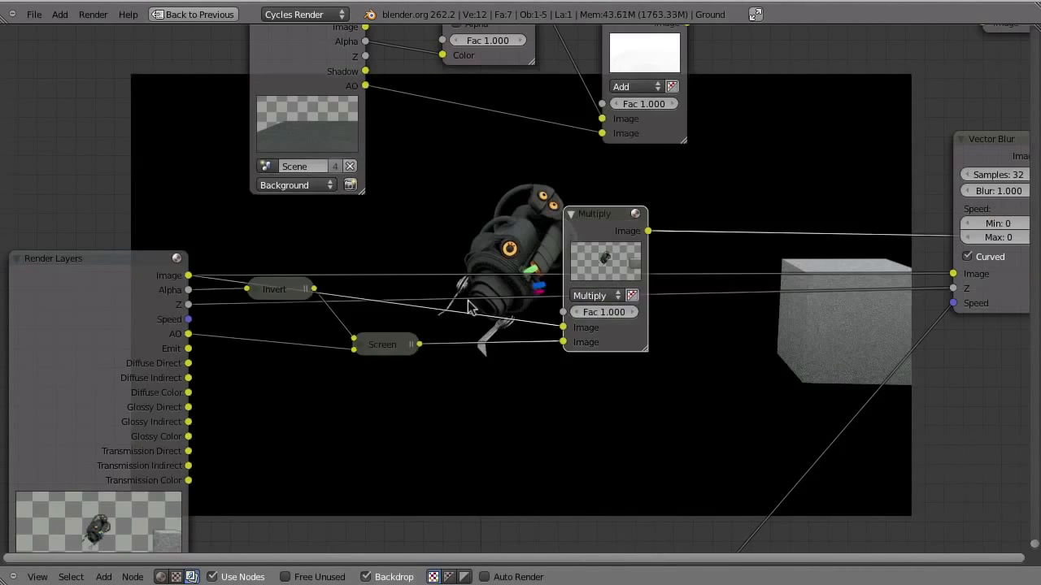
Step: Compare the backdrop previews of the inverted alpha, the Foreground render layer and the Multiply result
middle_click_drag(459, 285, 493, 363)
left_click(315, 371, "ctrl+shift")
left_click(155, 370, "ctrl+shift")
left_click(626, 313, "ctrl+shift")
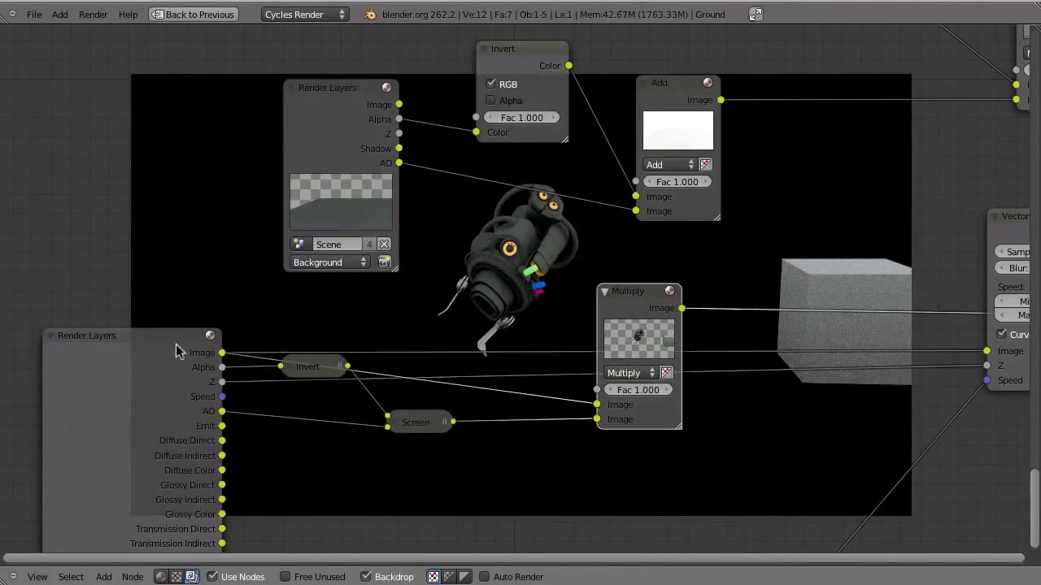
Step: Spread the Multiply and Screen nodes apart and insert a ColorRamp node on the link between them
left_click_drag(639, 296, 672, 274)
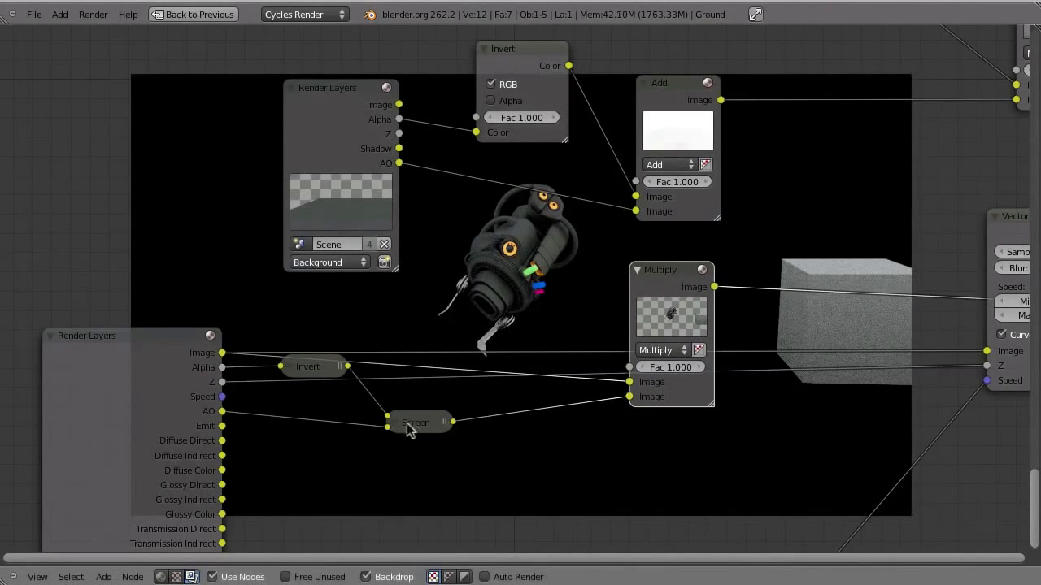
left_click_drag(409, 431, 369, 466)
key("shift+a")
mouse_move(455, 509)
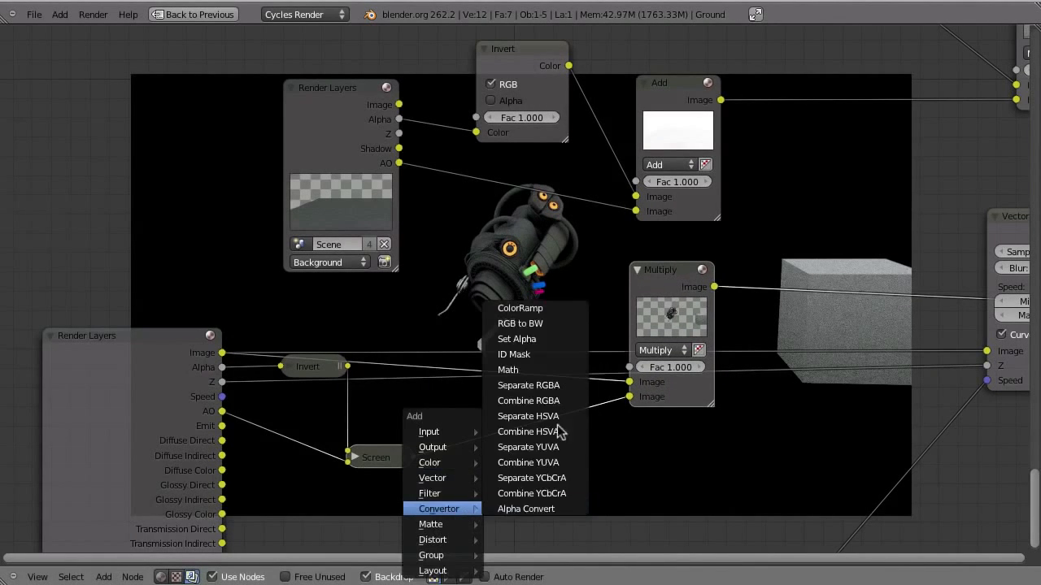
left_click(548, 312)
left_click(441, 499)
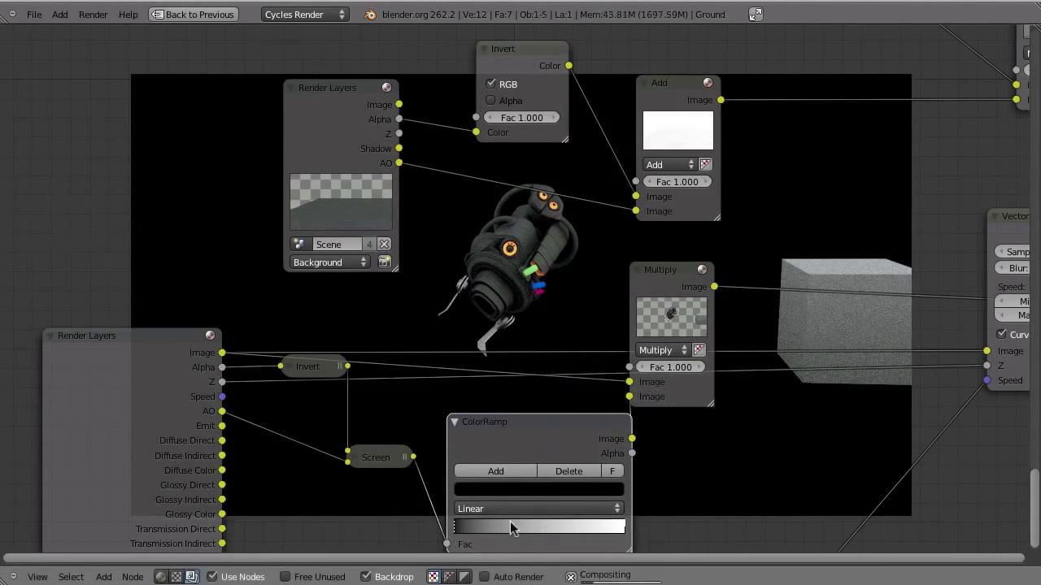
Step: Preview the ColorRamp and move its black and white stops inward, keeping the black stop close to the ramp's start
left_click(533, 428, "ctrl+shift")
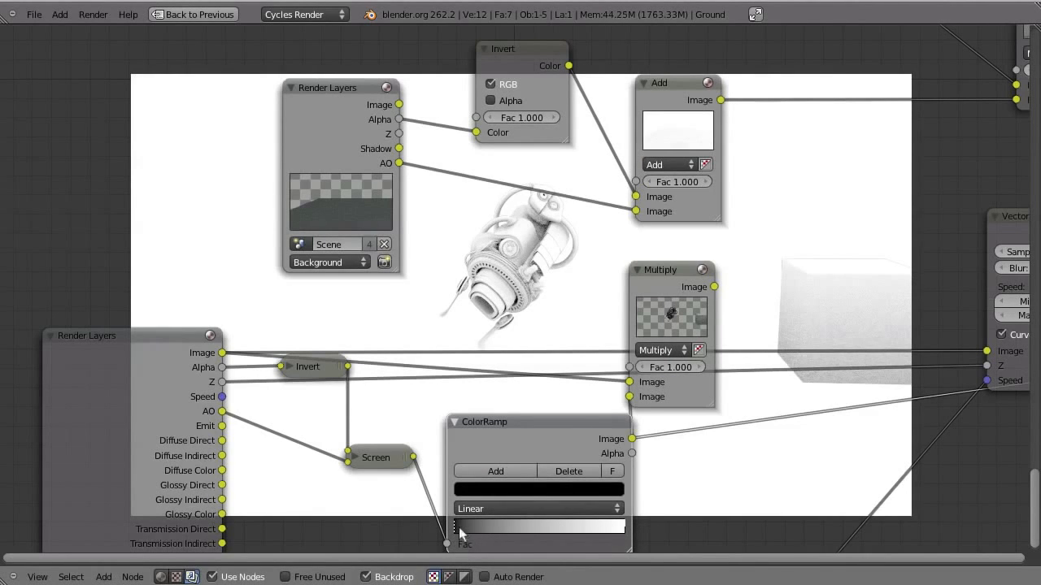
left_click_drag(459, 527, 477, 528)
left_click_drag(623, 529, 555, 538)
left_click_drag(544, 437, 512, 439)
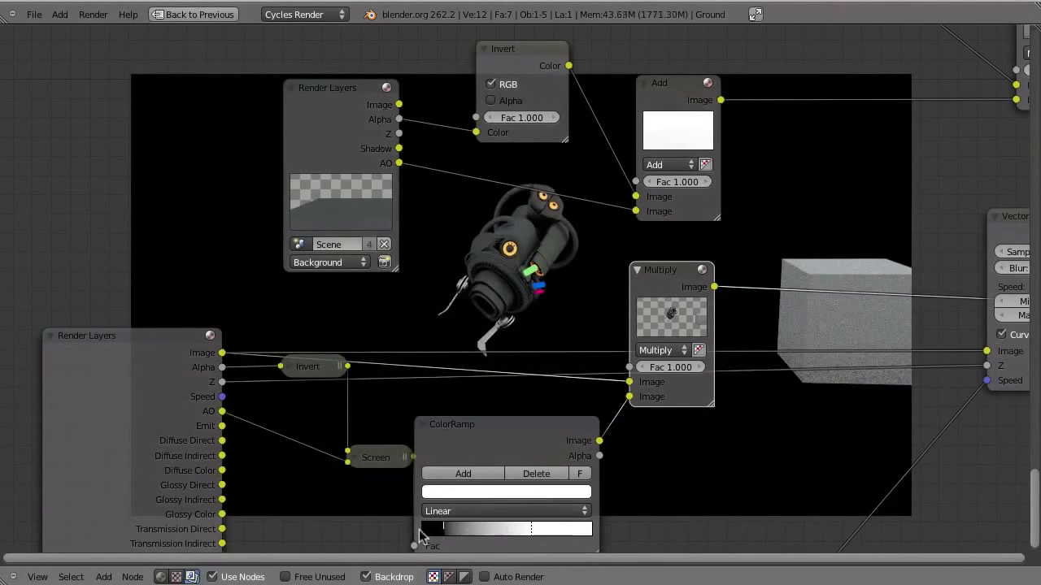
left_click_drag(420, 532, 407, 532)
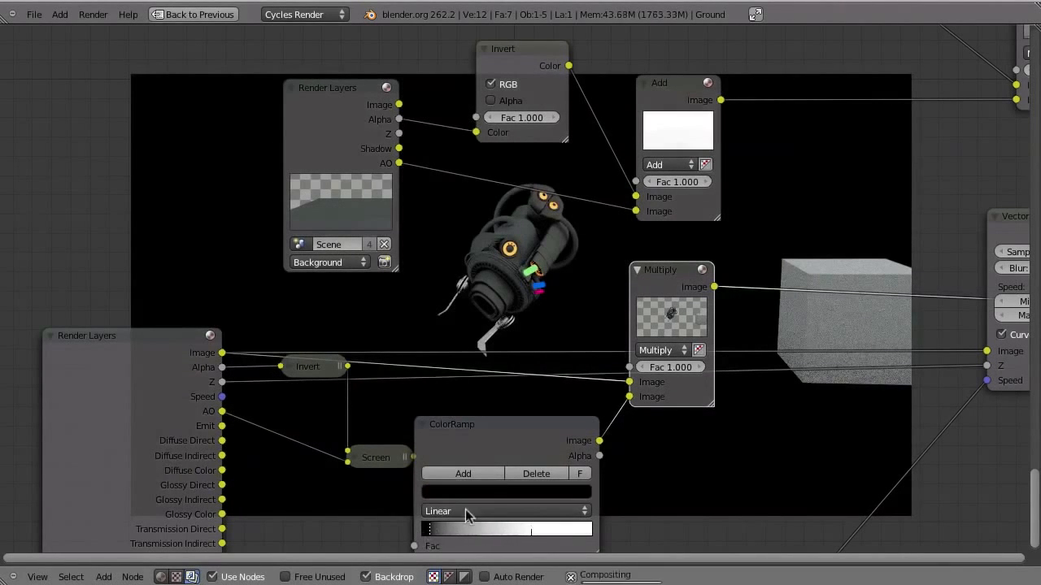
Step: Collapse the ColorRamp and Multiply nodes and rearrange them compactly beside the Screen node
left_click_drag(377, 465, 362, 460)
left_click(423, 424)
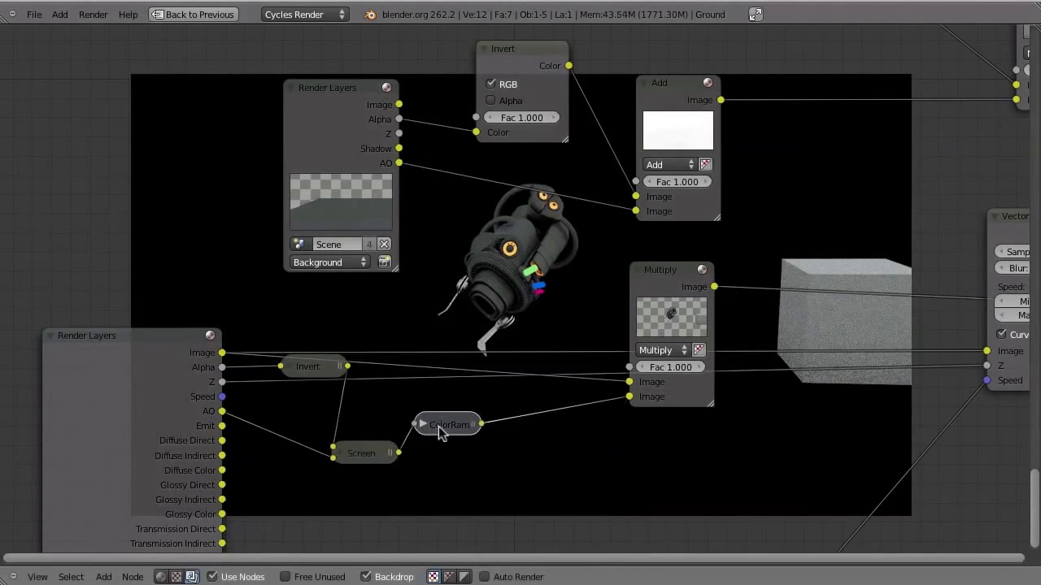
left_click_drag(443, 425, 467, 399)
left_click_drag(663, 294, 611, 333)
left_click(609, 283)
Step: Add a Blur node below the ColorRamp, link the Foreground Emit pass to its image input and preview it
middle_click_drag(574, 342, 668, 276)
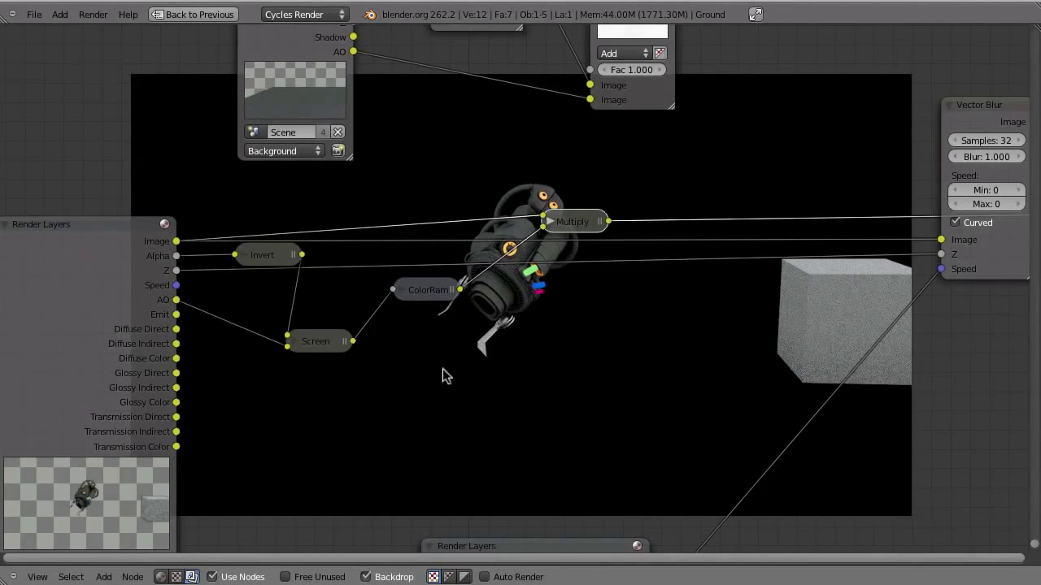
key("shift+a")
mouse_move(406, 413)
mouse_move(365, 395)
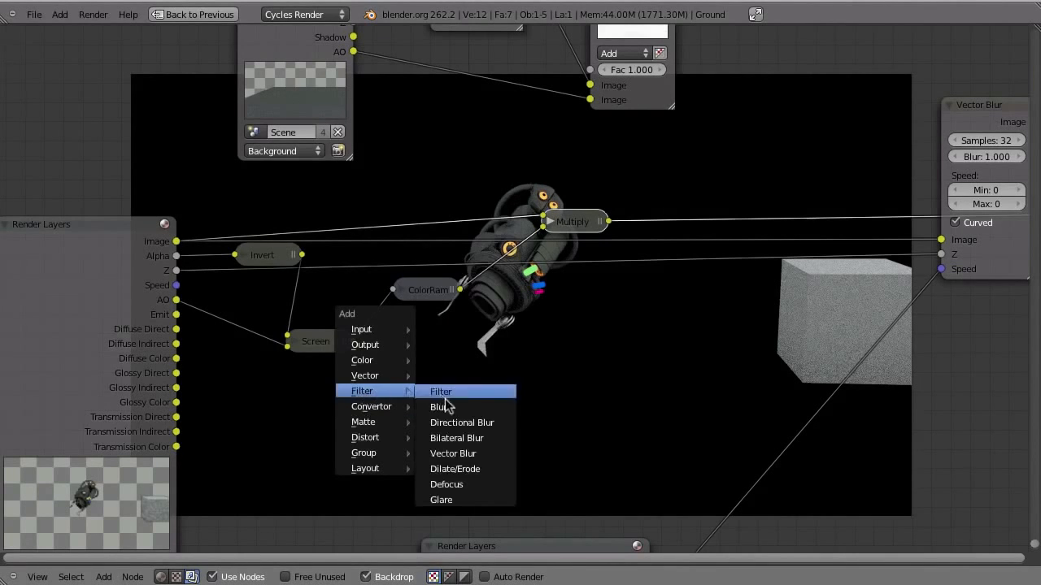
left_click(443, 407)
left_click(440, 330)
left_click_drag(176, 314, 432, 498)
left_click(480, 345, "ctrl+shift")
mouse_move(444, 328)
left_mouse_down()
mouse_move(472, 324)
mouse_move(462, 319)
left_mouse_up()
Step: Set the Blur node to Fast Gaussian with X and Y both at 20
left_click(479, 396)
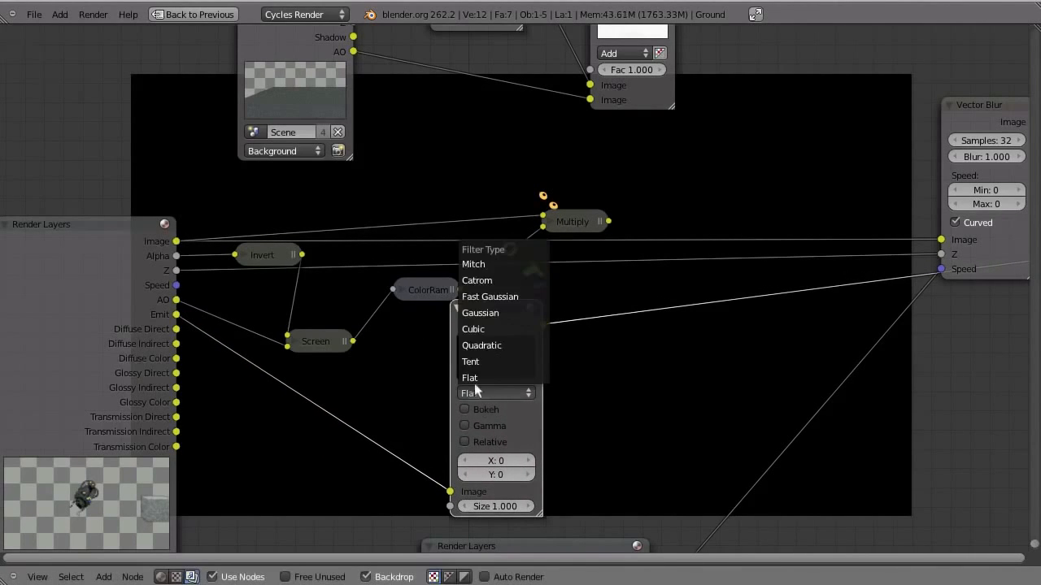
left_click(490, 295)
left_click(497, 429)
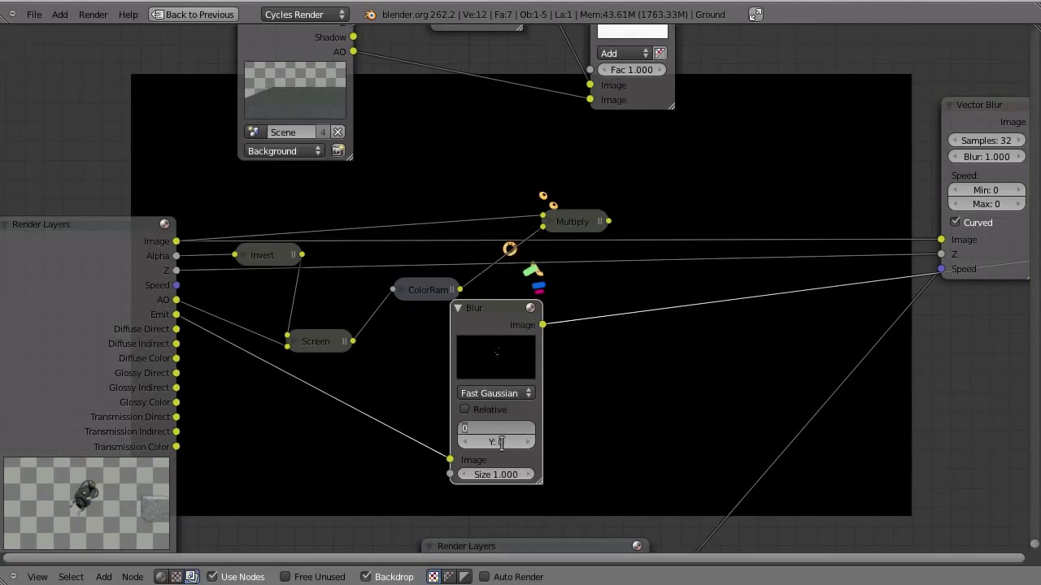
type("20")
key("Tab")
type("20")
key("Return")
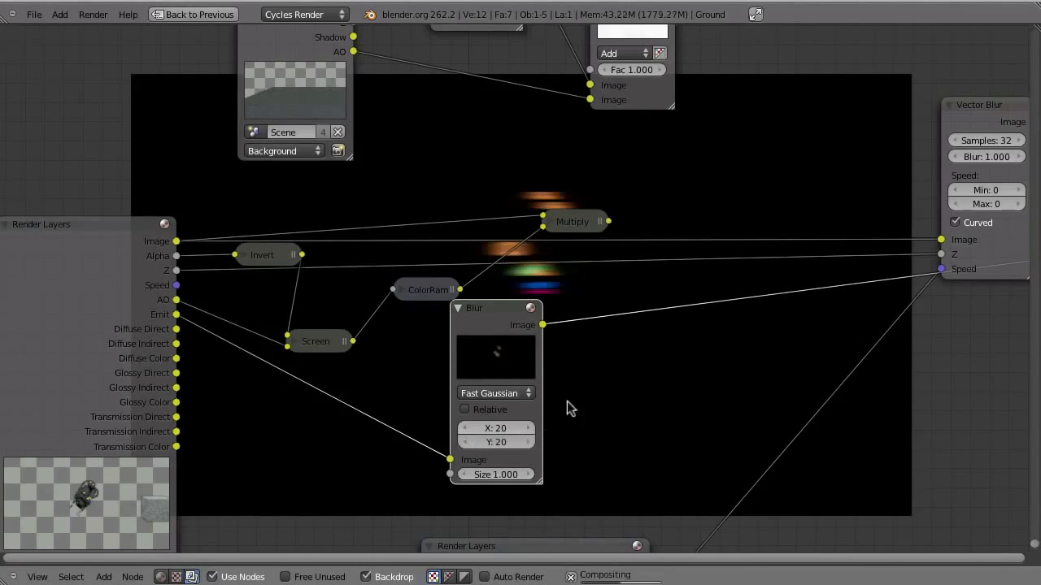
Step: Collapse the Blur node, place it below the ColorRamp, and bring the Multiply node down to the Foreground Image link
middle_click_drag(578, 417, 520, 310)
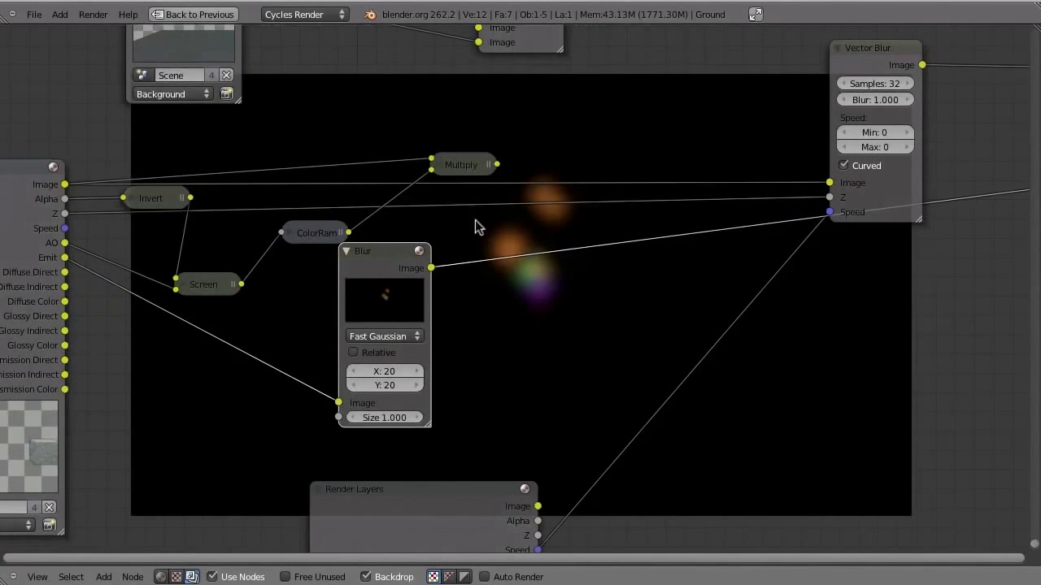
left_click_drag(351, 264, 393, 297)
left_click(379, 263)
left_click_drag(460, 165, 438, 184)
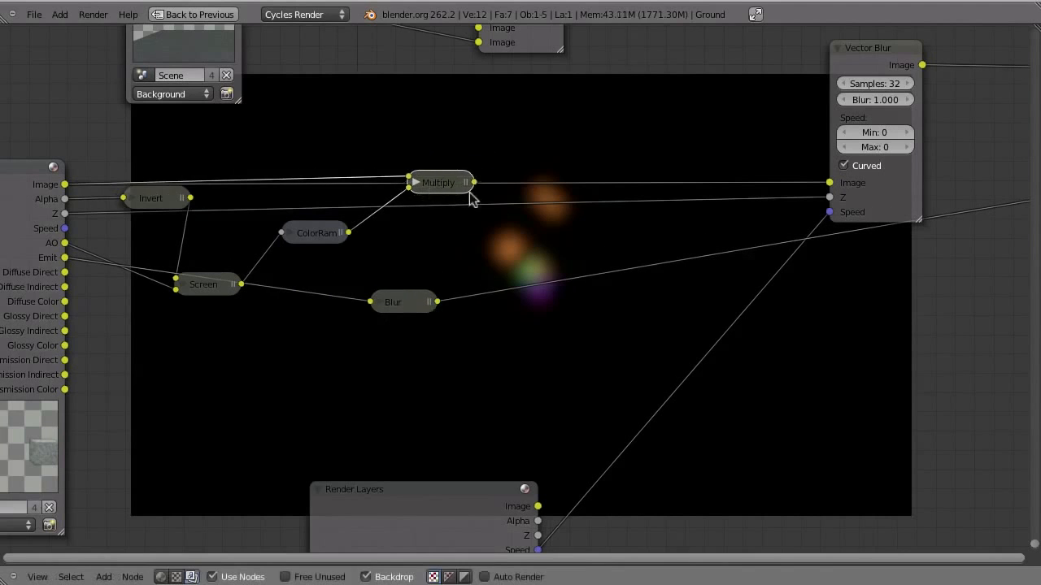
Step: Move the Vector Blur node closer, feed the Multiply output into its Image input and preview the blurred gun
middle_click_drag(524, 264, 269, 244)
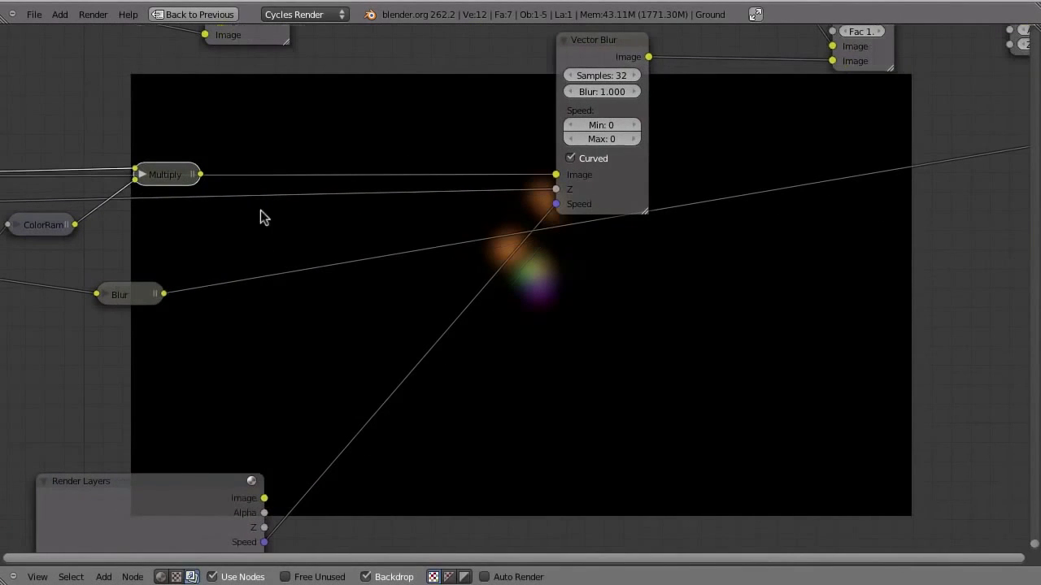
left_click_drag(597, 55, 344, 94)
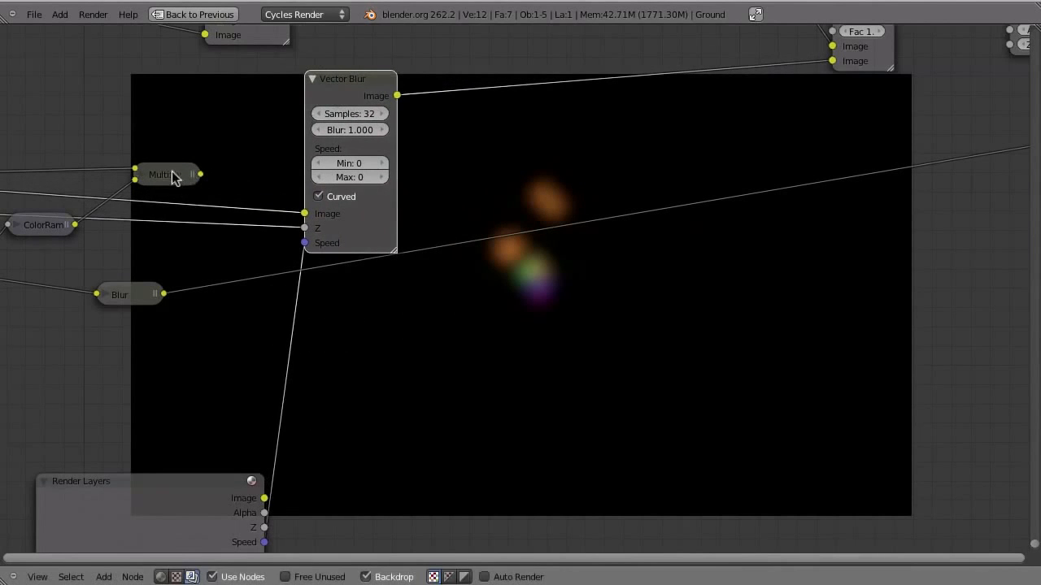
left_click_drag(171, 179, 304, 213)
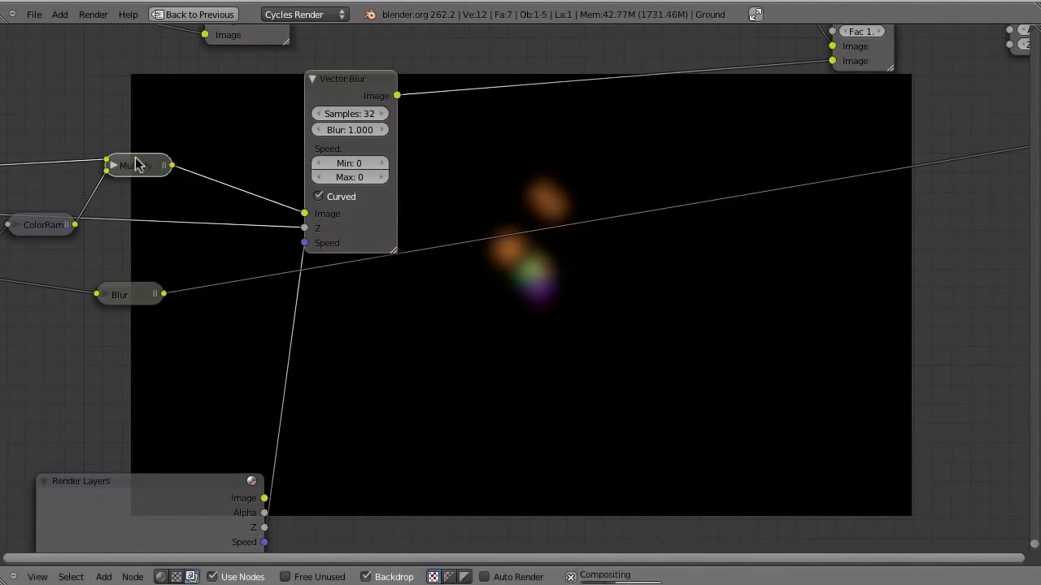
middle_click_drag(94, 202, 301, 262)
left_click_drag(337, 227, 339, 247)
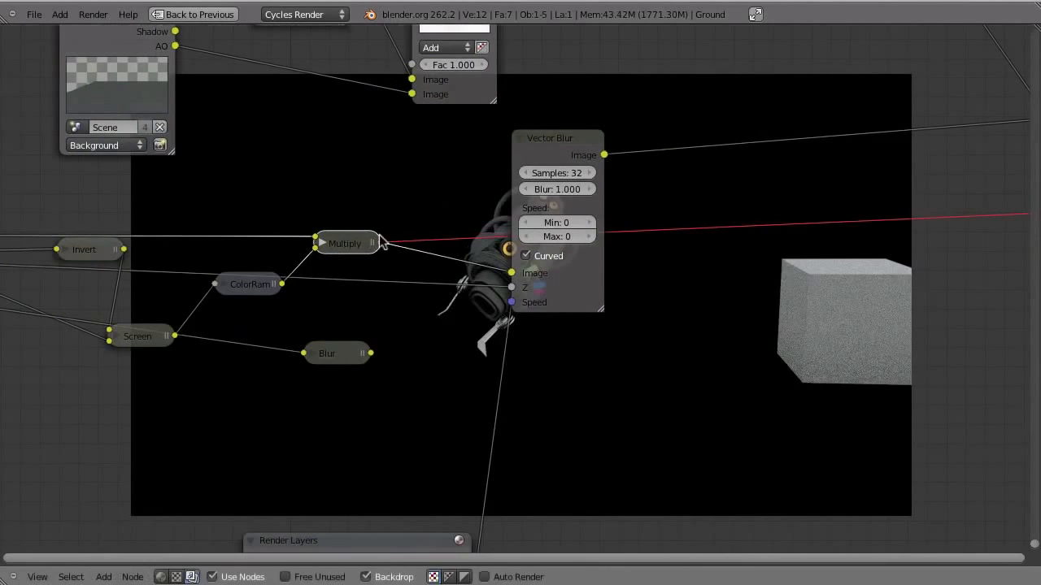
middle_click_drag(685, 241, 503, 266)
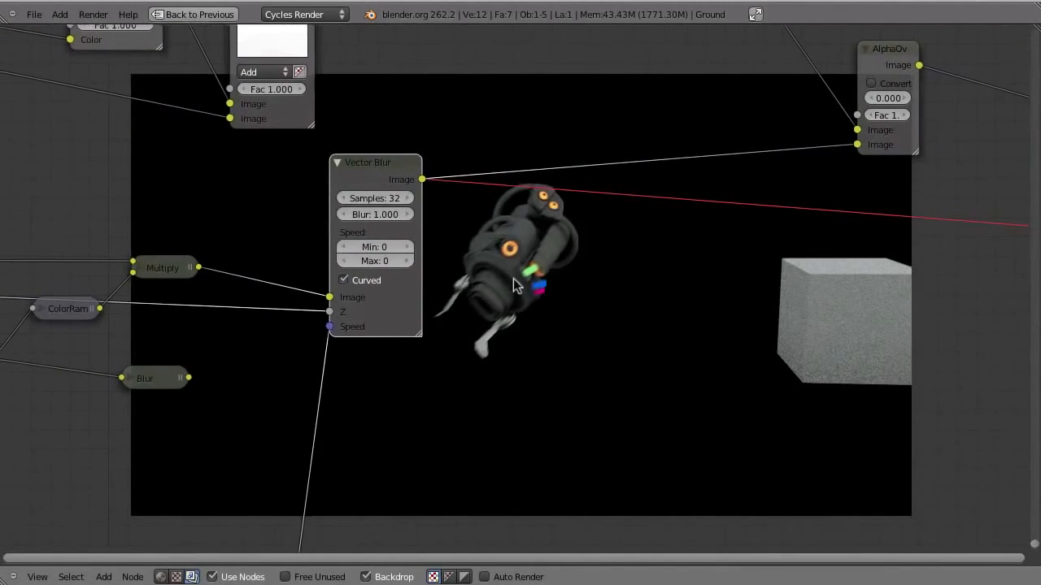
Step: Insert a Mix node after Vector Blur, link the blurred Emit pass to its second image input and set it to Screen
left_click_drag(158, 377, 169, 411)
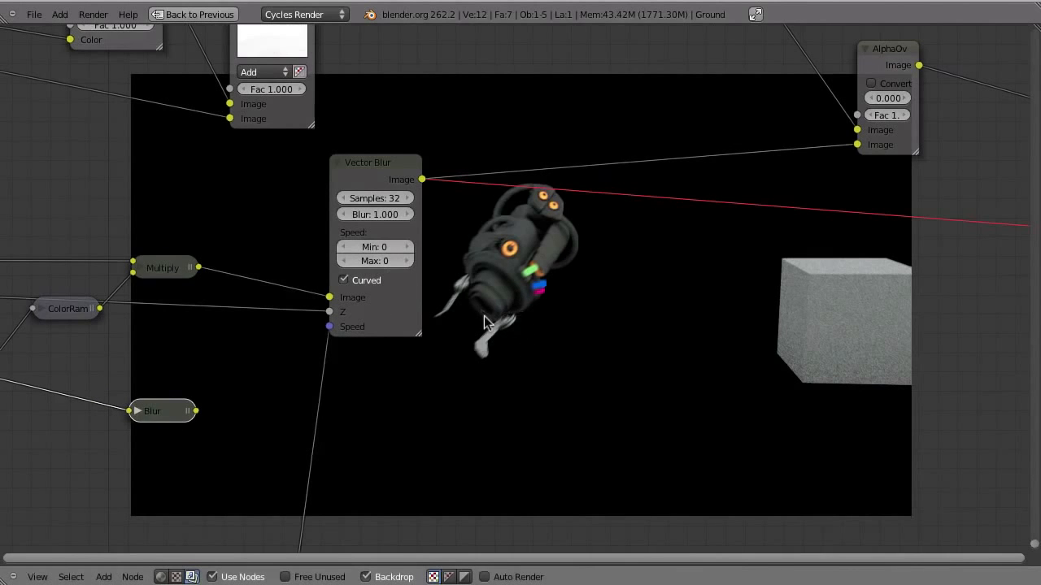
key("shift+a")
mouse_move(477, 279)
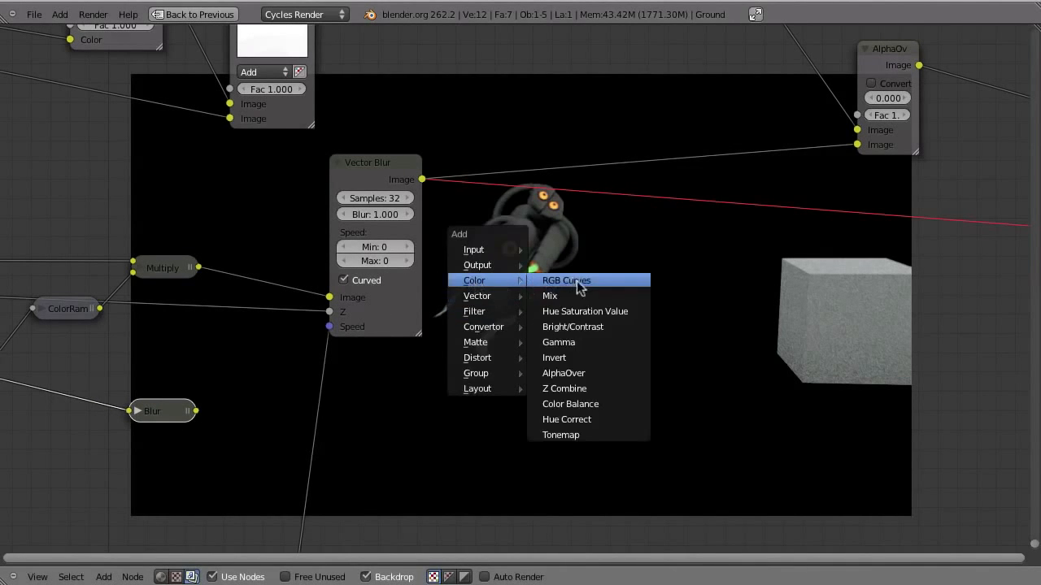
left_click(561, 293)
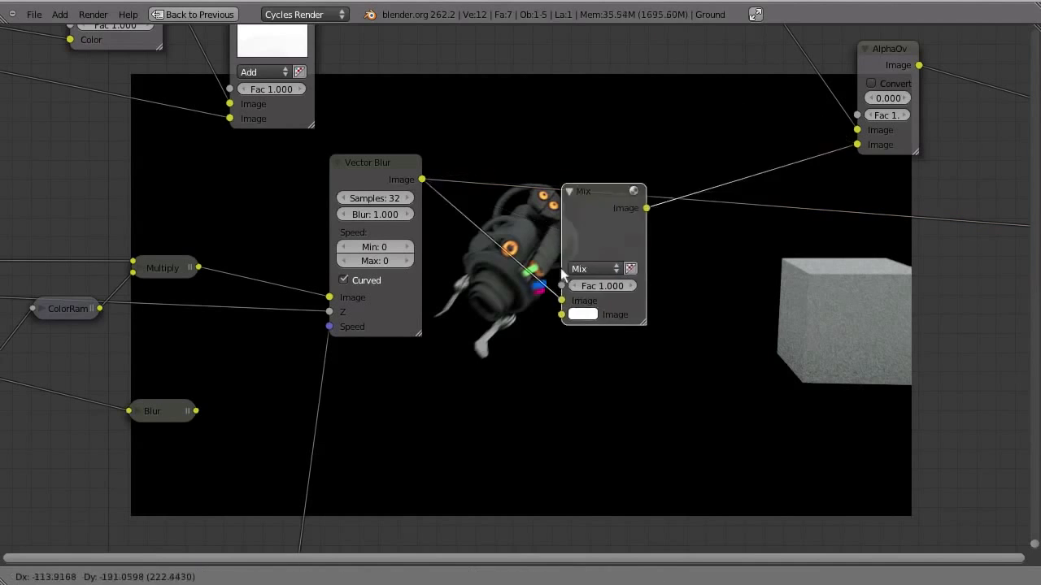
left_click(563, 278)
left_click_drag(196, 411, 528, 399)
left_click(559, 353)
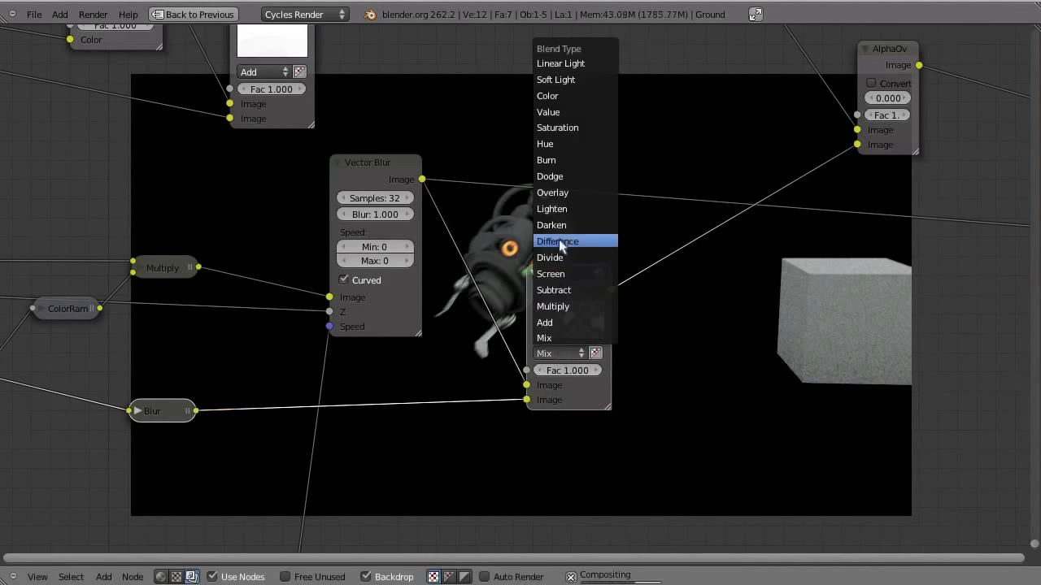
left_click(552, 274)
Step: Preview the AlphaOver composite over the footage and move the glow's Screen node farther from Vector Blur
middle_click_drag(555, 277, 398, 354)
scroll(399, 327, "down", 3)
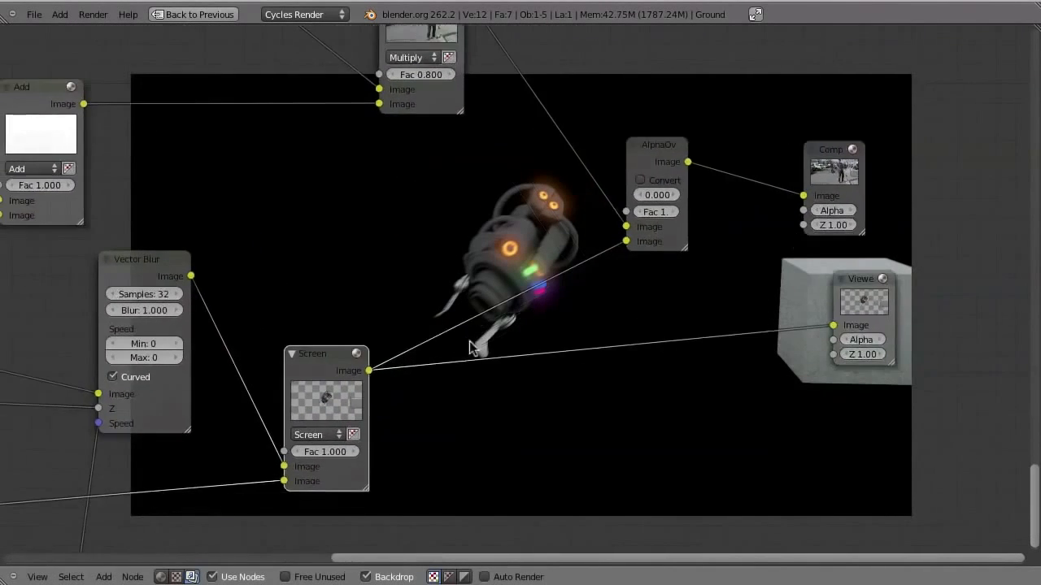
middle_click_drag(530, 280, 400, 337)
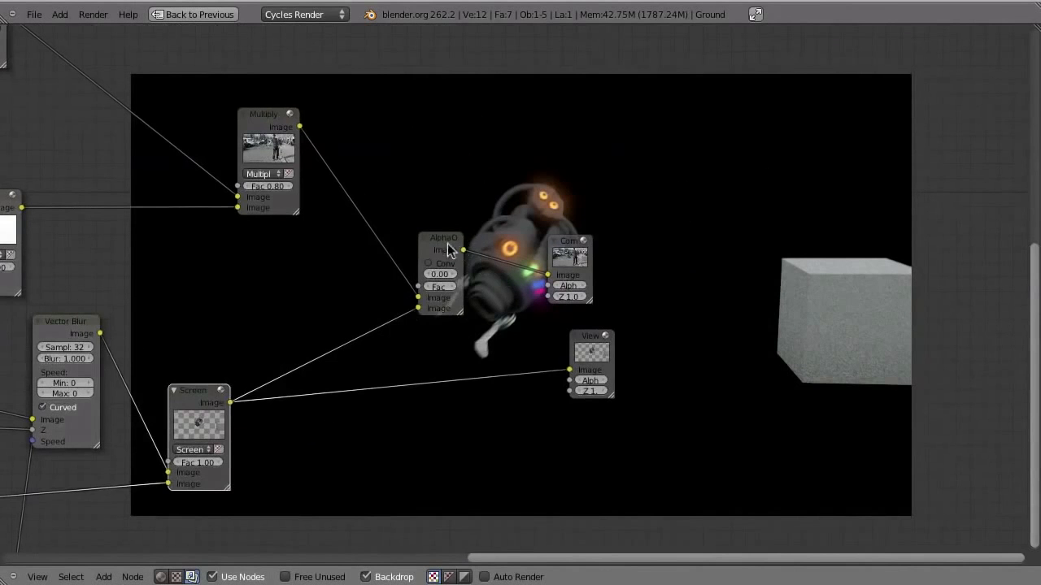
left_click(447, 243, "ctrl+shift")
middle_click_drag(537, 317, 452, 338)
left_click_drag(417, 349, 587, 352)
Step: Insert an RGB Curves node between Vector Blur and Screen, and raise the middle of its combined curve to brighten the gun
key("shift+a")
mouse_move(349, 304)
left_click(416, 302)
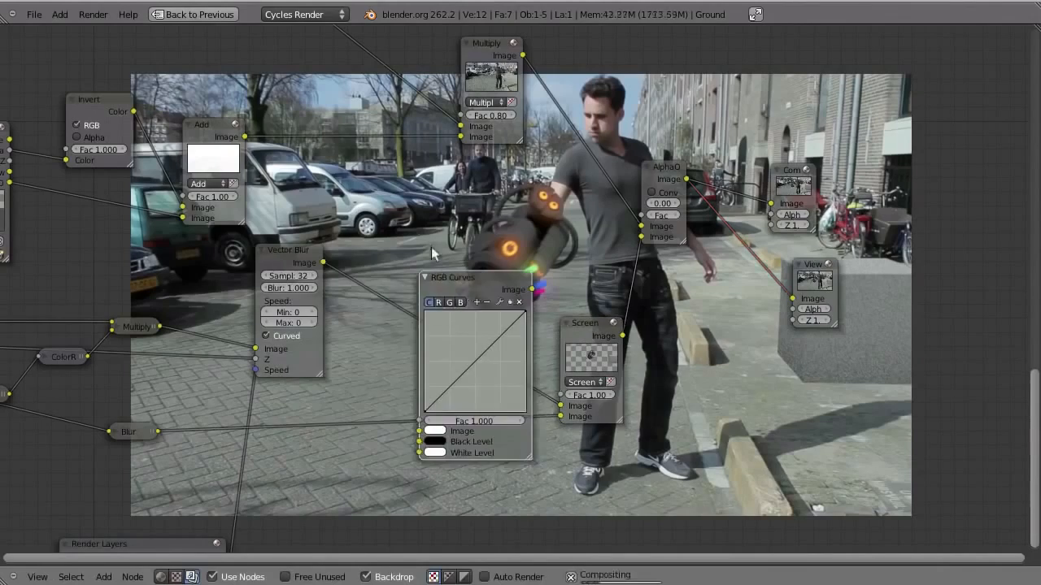
left_click(551, 292)
middle_click_drag(433, 308, 567, 377)
left_click_drag(566, 377, 561, 370)
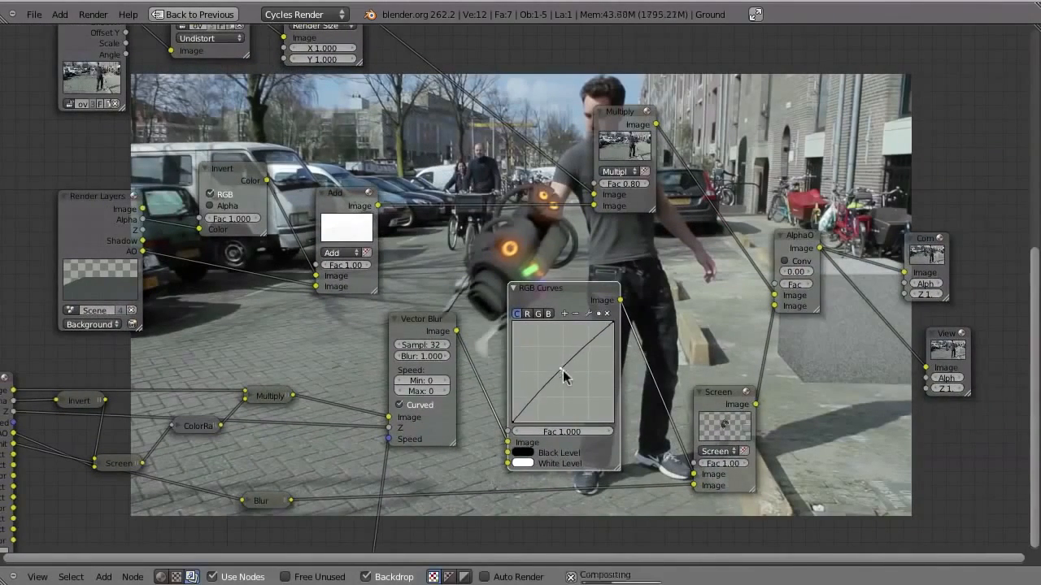
middle_click_drag(622, 378, 468, 396)
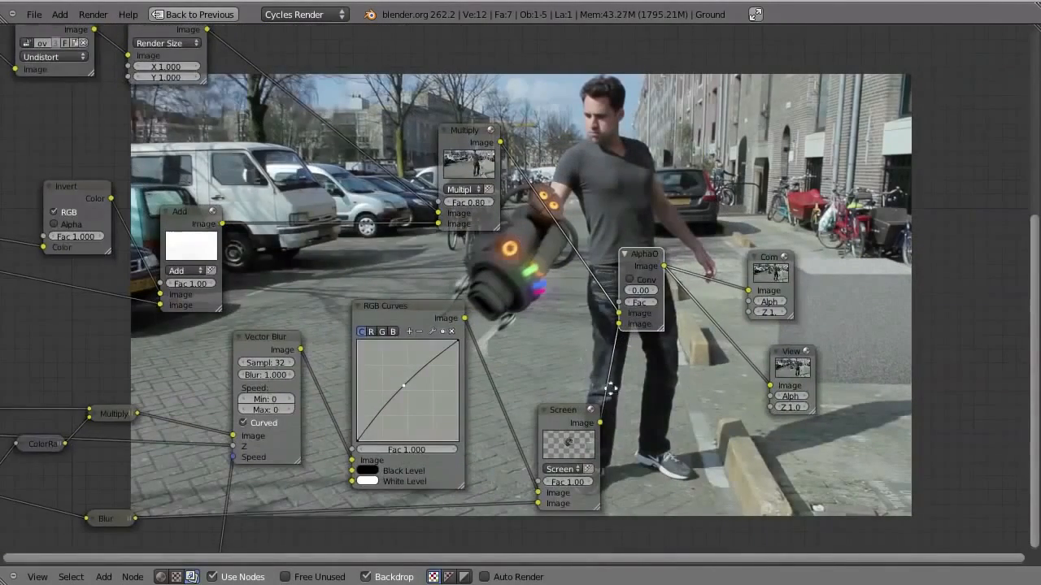
scroll(609, 388, "down", 2)
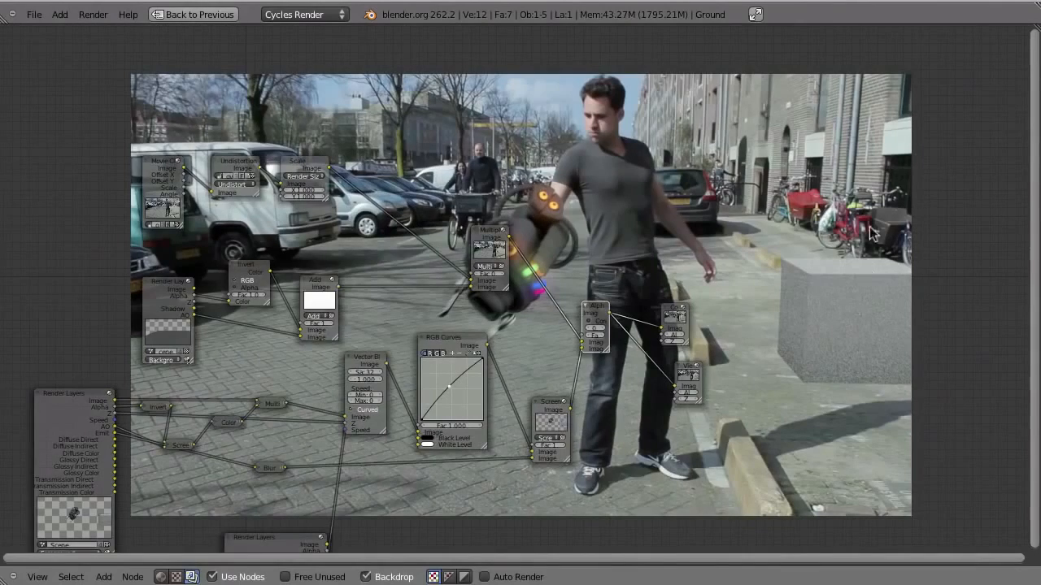
Step: Enlarge the 3D camera view and delete the cube standing on the ground beside the man
key("ctrl+Up")
key("space")
key("Escape")
key("ctrl+Up")
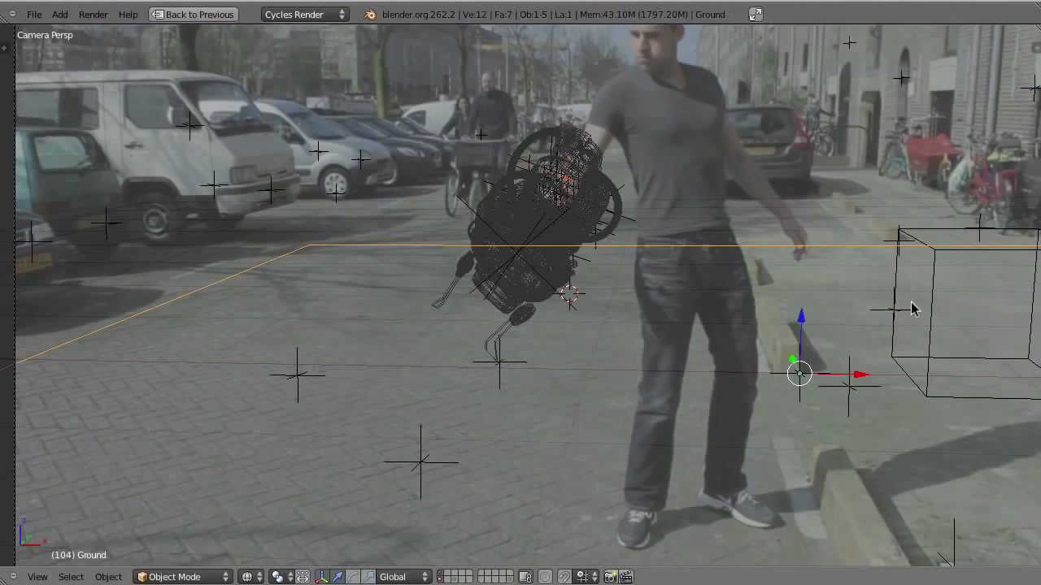
right_click(911, 309)
key("x")
left_click(915, 298)
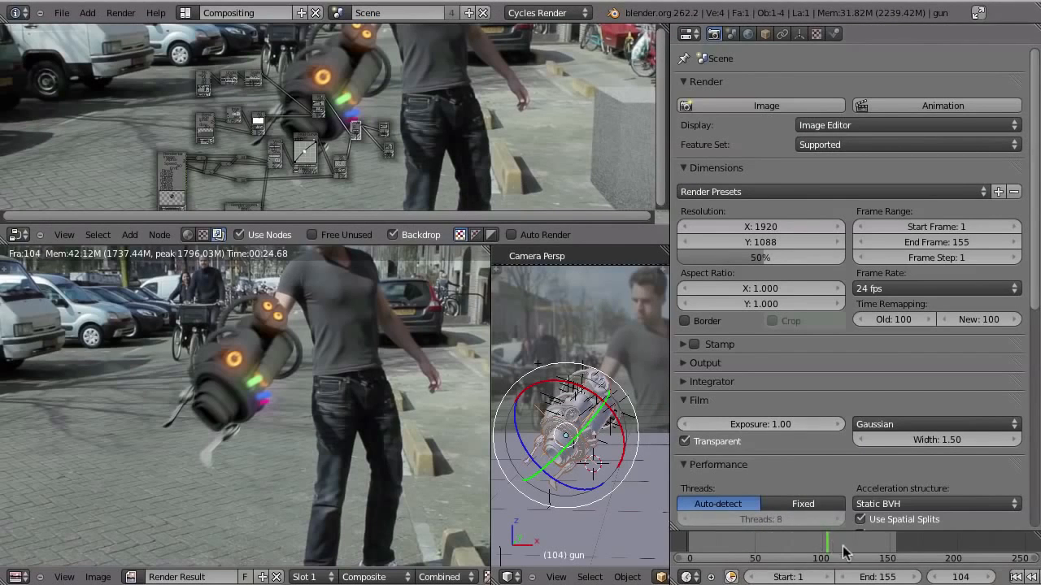
Step: Render frame 104 as a still to check the composited gun over the full footage, and return to the compositing layout
left_click(762, 105)
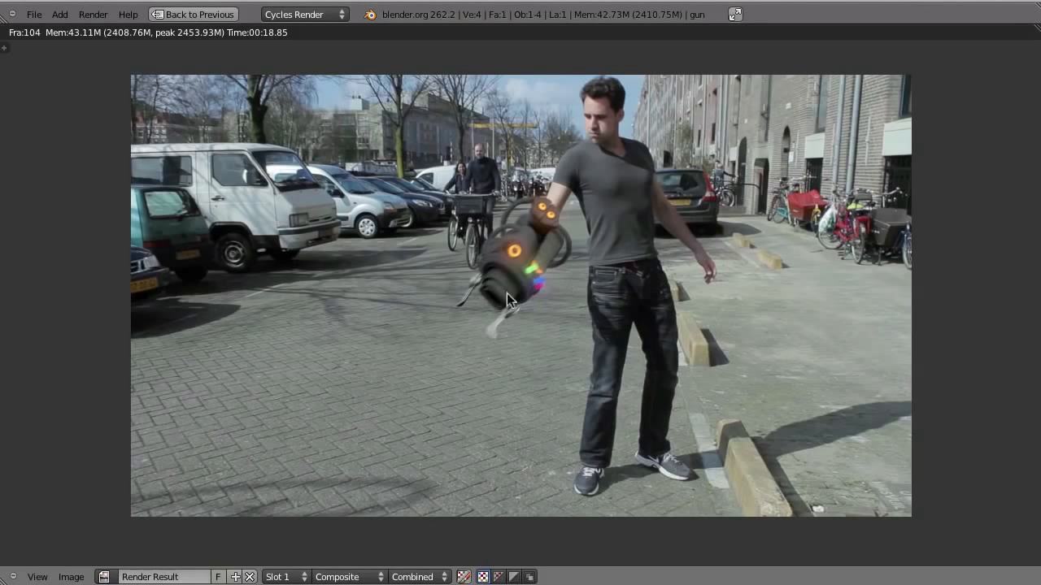
key("Escape")
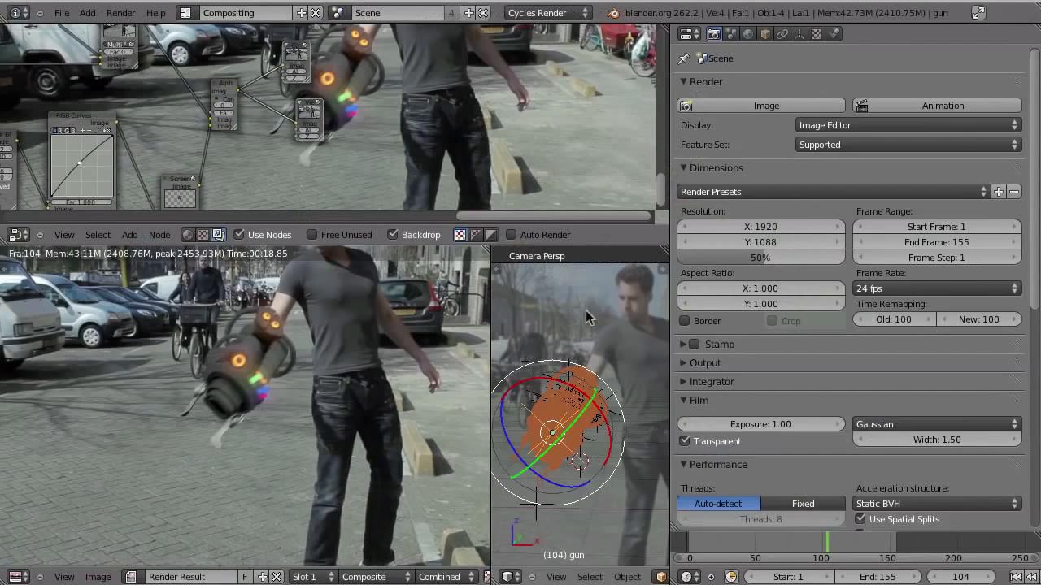
Step: Set the integrator's render samples to 100 and apply the HDTV 720p preset to the render dimensions
scroll(776, 473, "down", 10)
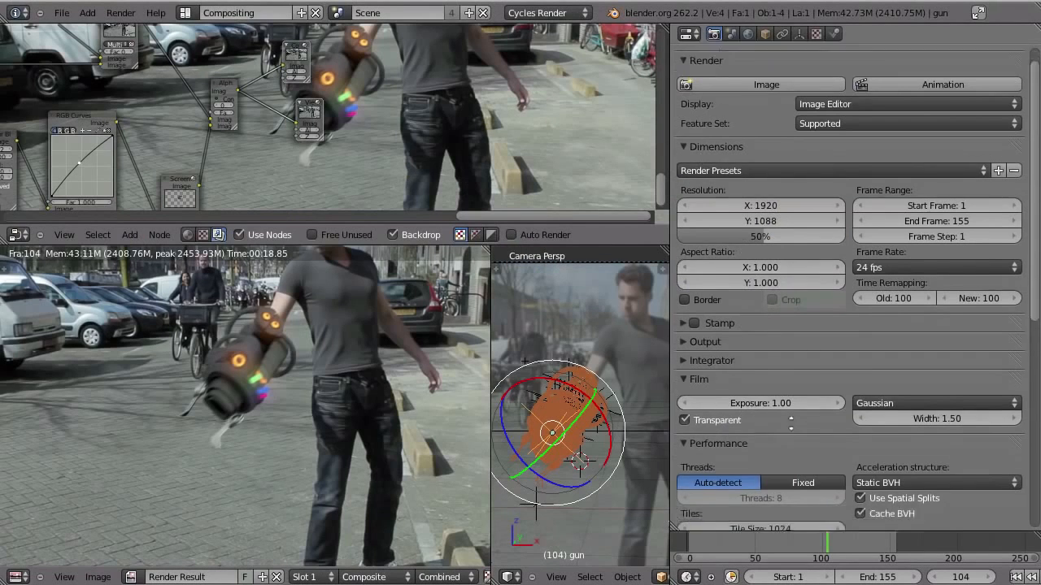
scroll(691, 270, "up", 8)
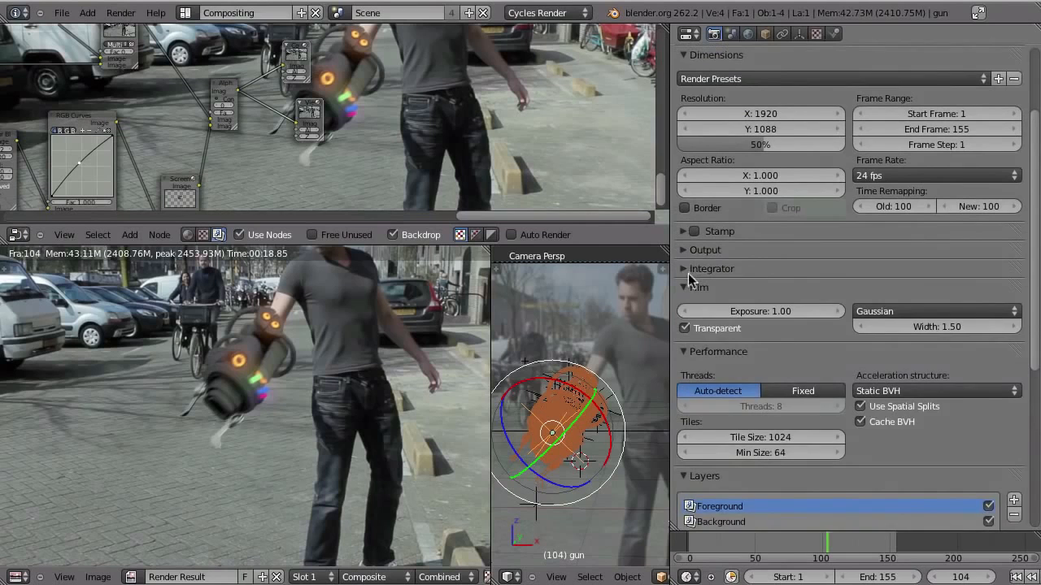
left_click(693, 269)
left_click(755, 328)
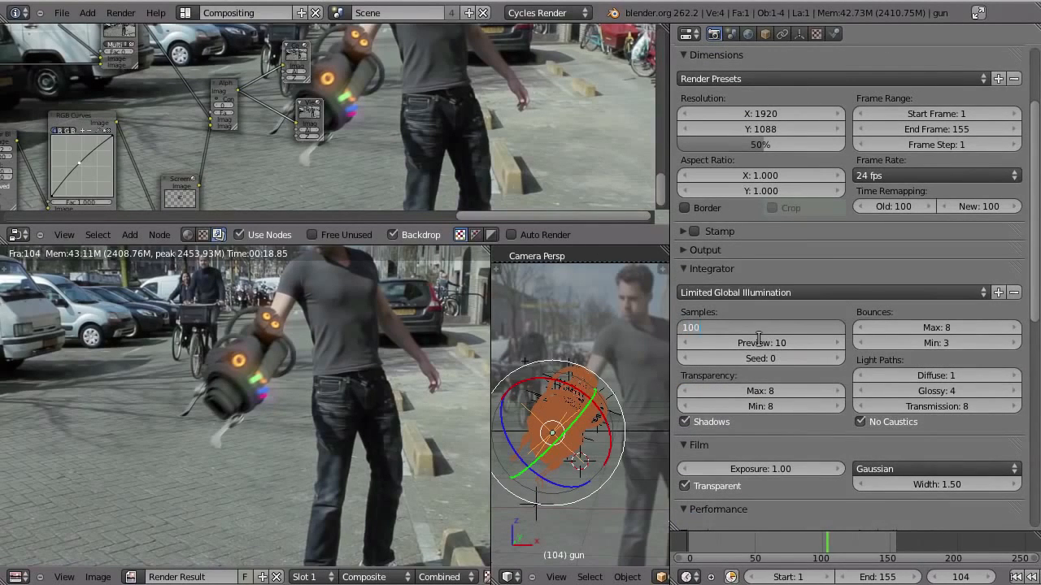
key("Return")
left_click(730, 75)
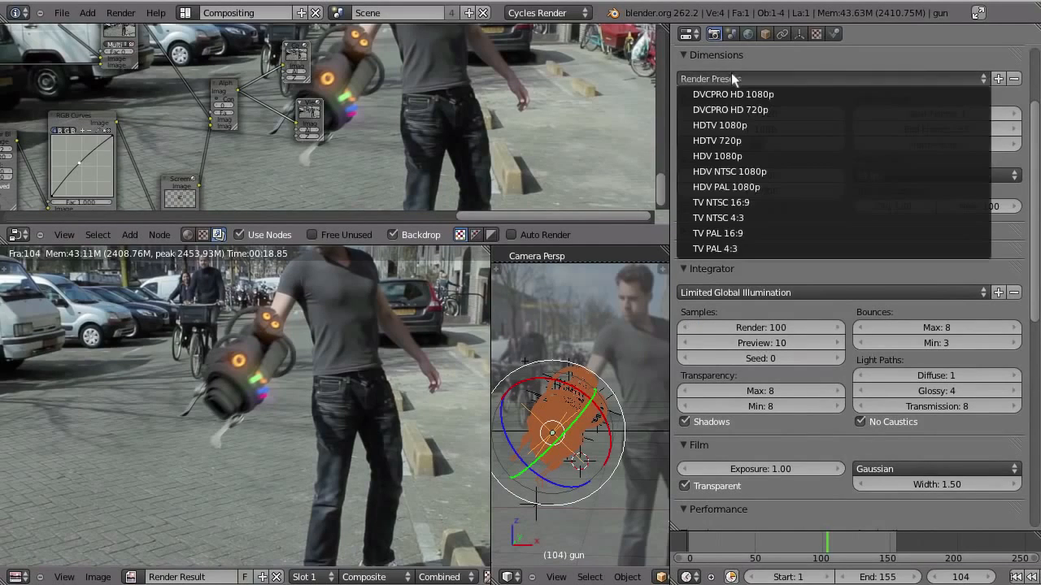
left_click(745, 141)
Step: Set the render output path to //render/ and start rendering the full animation
scroll(784, 135, "down", 12)
left_click(716, 190)
scroll(748, 179, "up", 10)
left_click(754, 165)
left_click(712, 187)
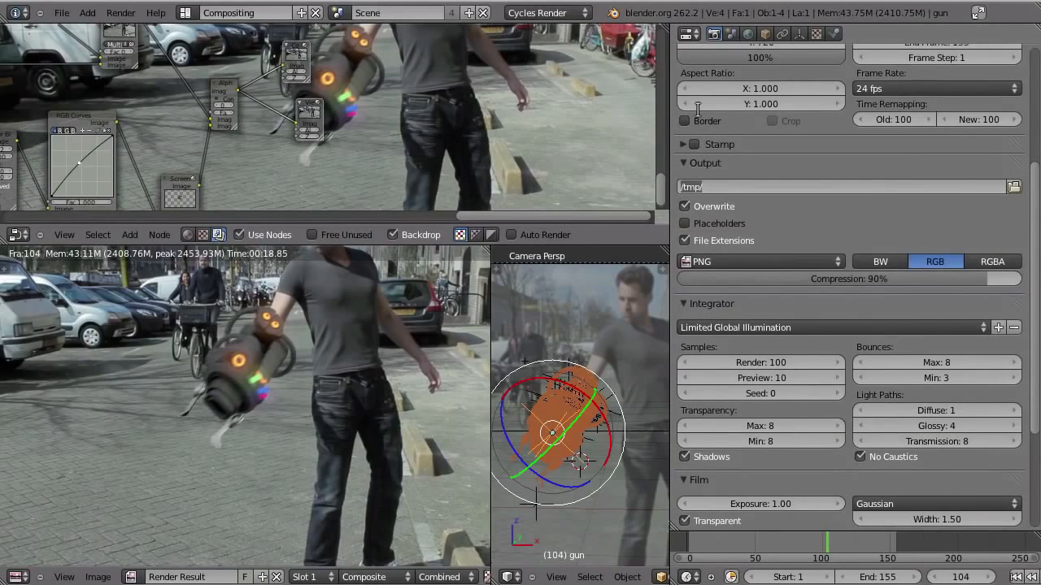
type("//render/")
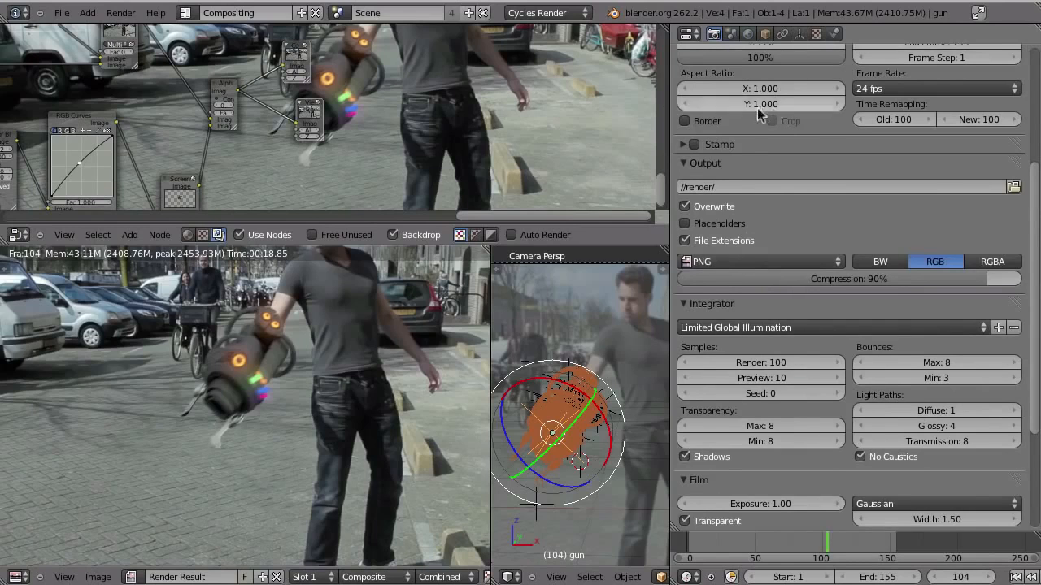
scroll(797, 314, "up", 6)
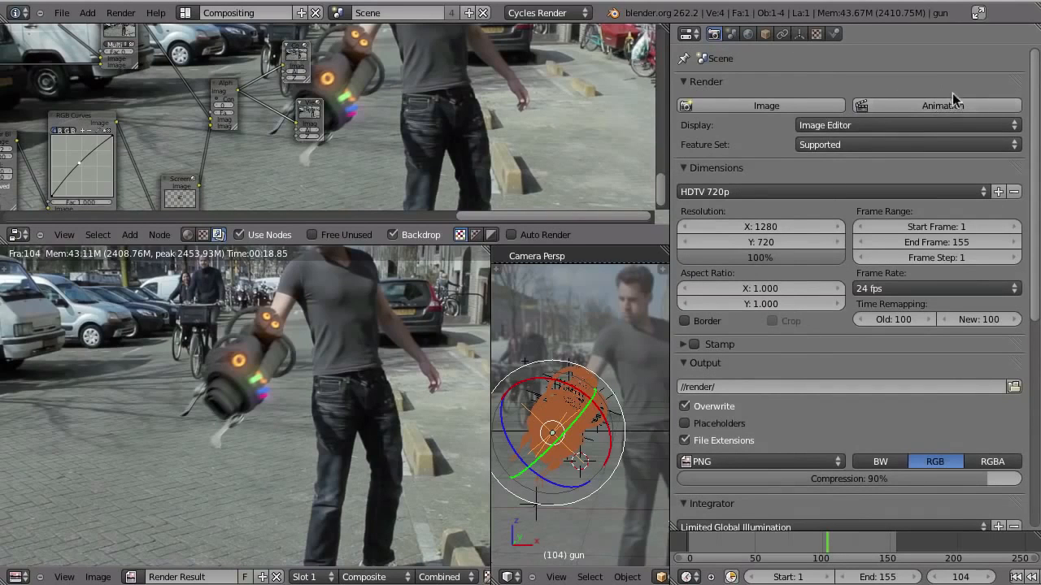
left_click(931, 104)
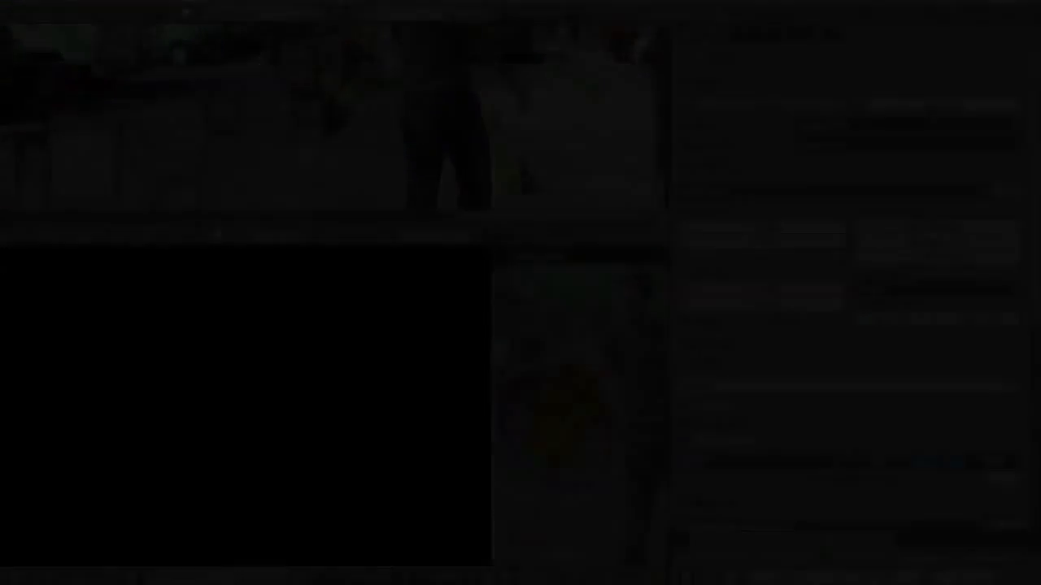